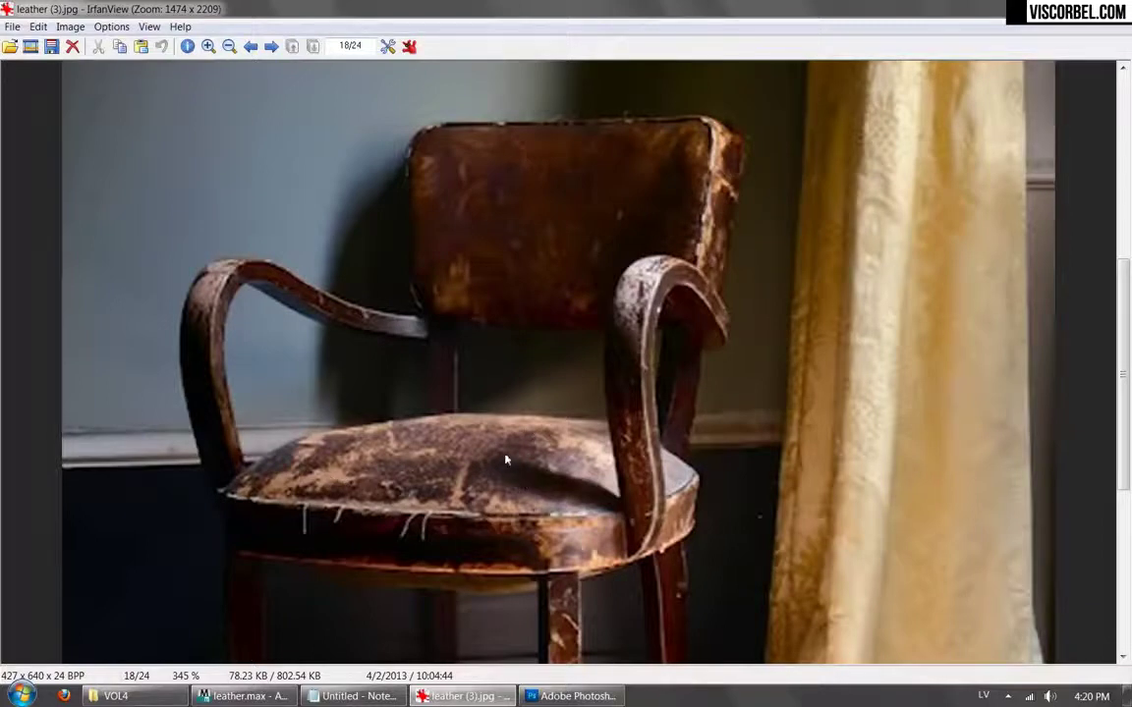
# Switch from the chair reference photo to 3ds Max and open the Leather VRayMtl's parameters in the Slate Material Editor.
pyautogui.scroll(2, 577, 277)
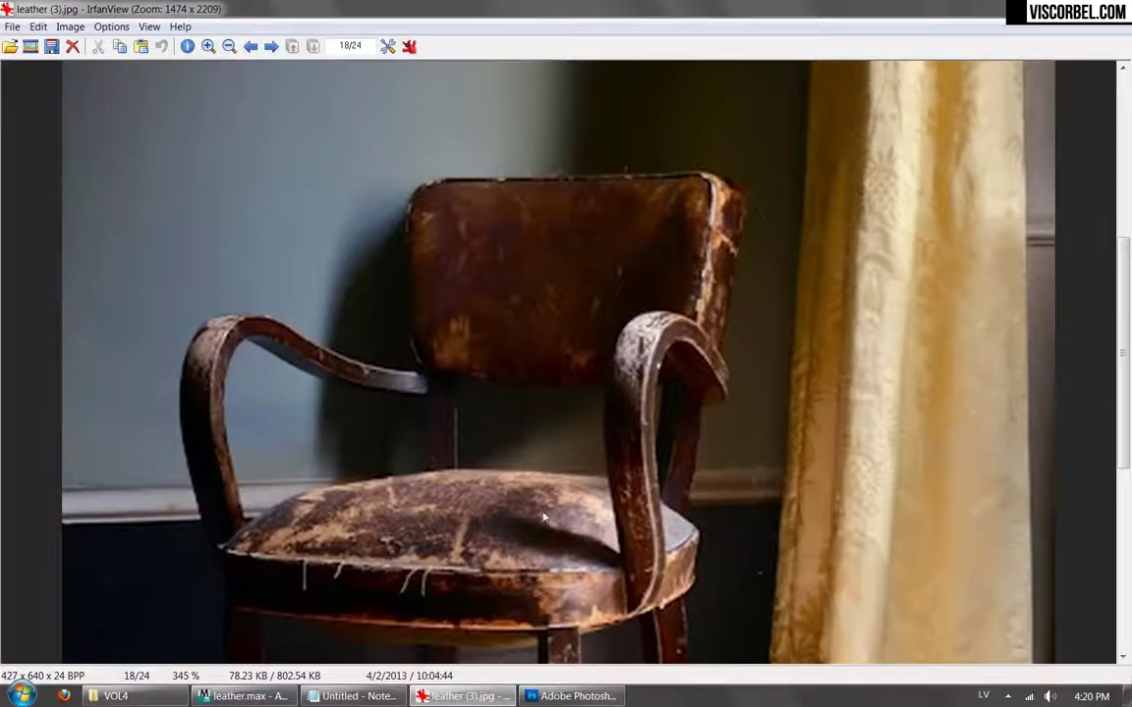
pyautogui.moveTo(535, 498); pyautogui.dragTo(527, 540)
pyautogui.moveTo(528, 538); pyautogui.dragTo(523, 474, button='right')
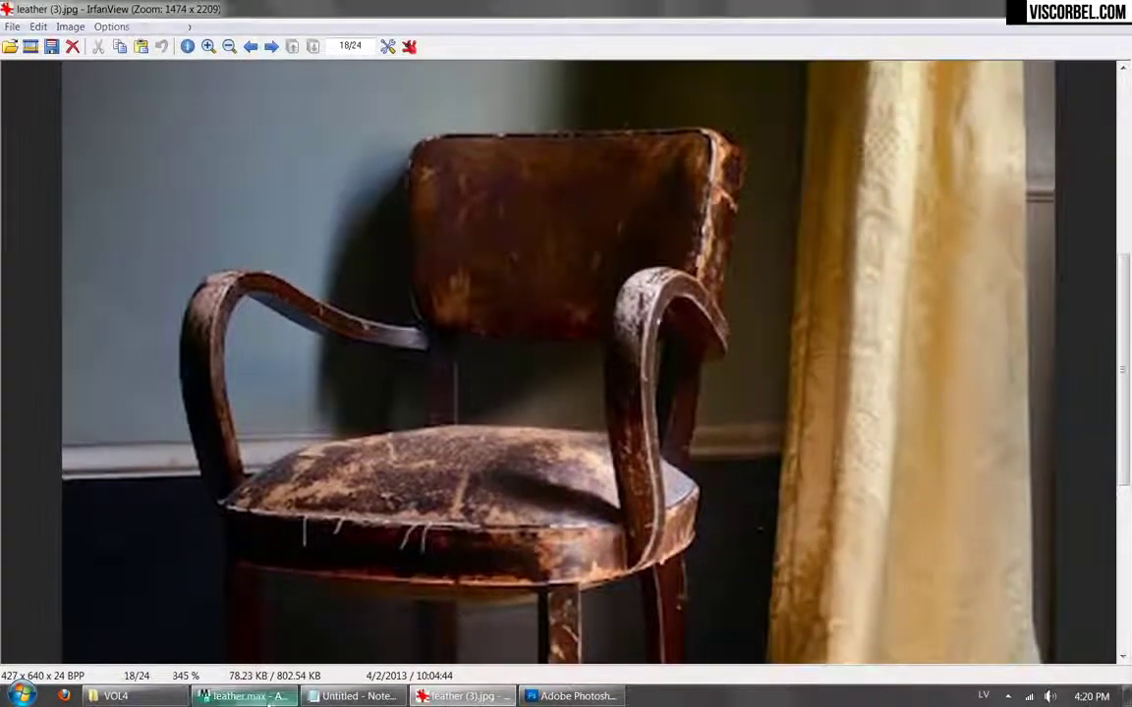
pyautogui.click(257, 696)
pyautogui.click(474, 390)
pyautogui.click(467, 314)
pyautogui.press('m')
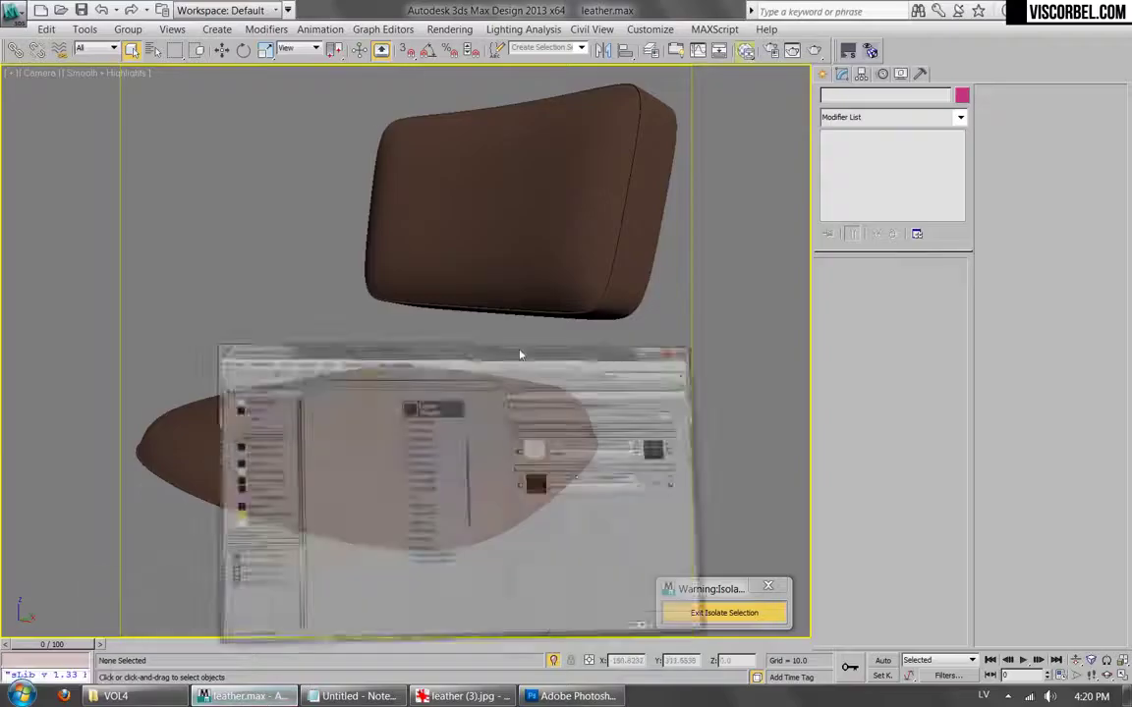
pyautogui.scroll(2, 674, 258)
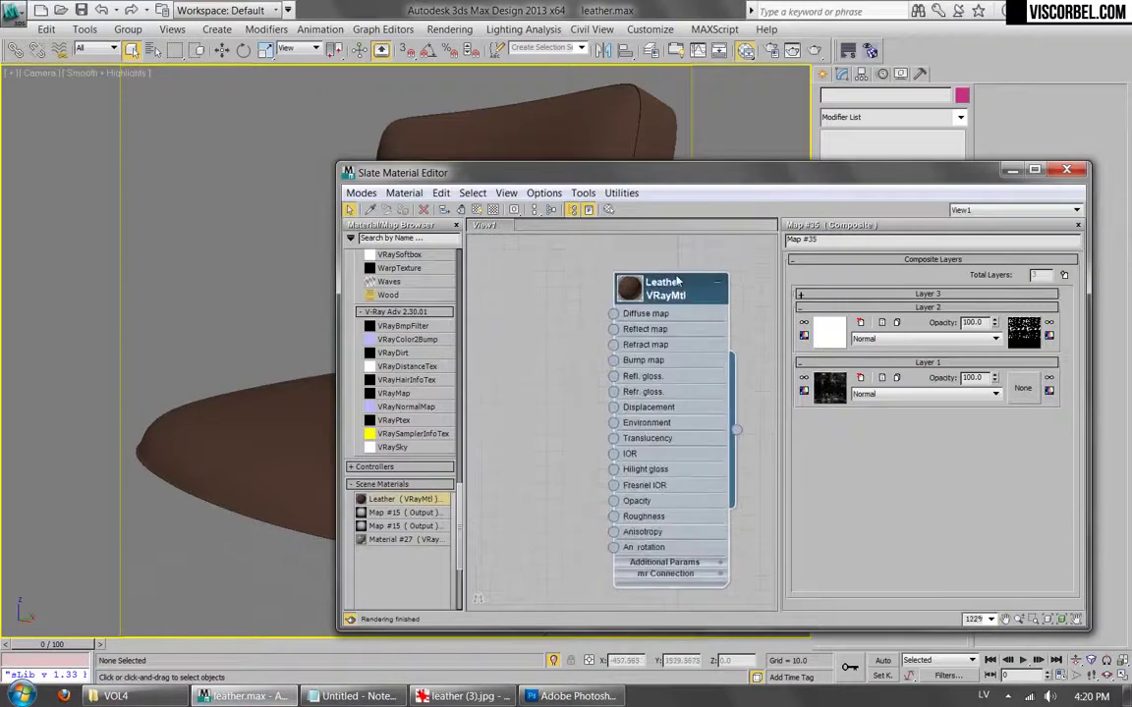
pyautogui.doubleClick(681, 291)
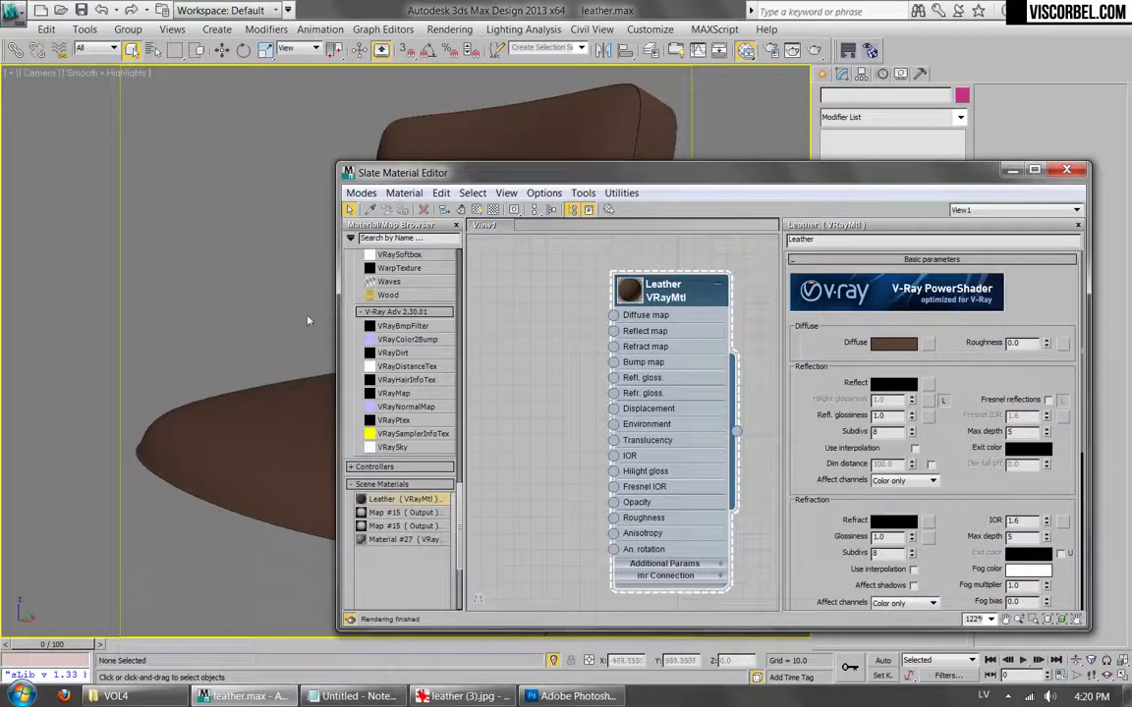
# Check the Leather material's diffuse colour against the worn leather in the chair reference photo.
pyautogui.click(874, 343)
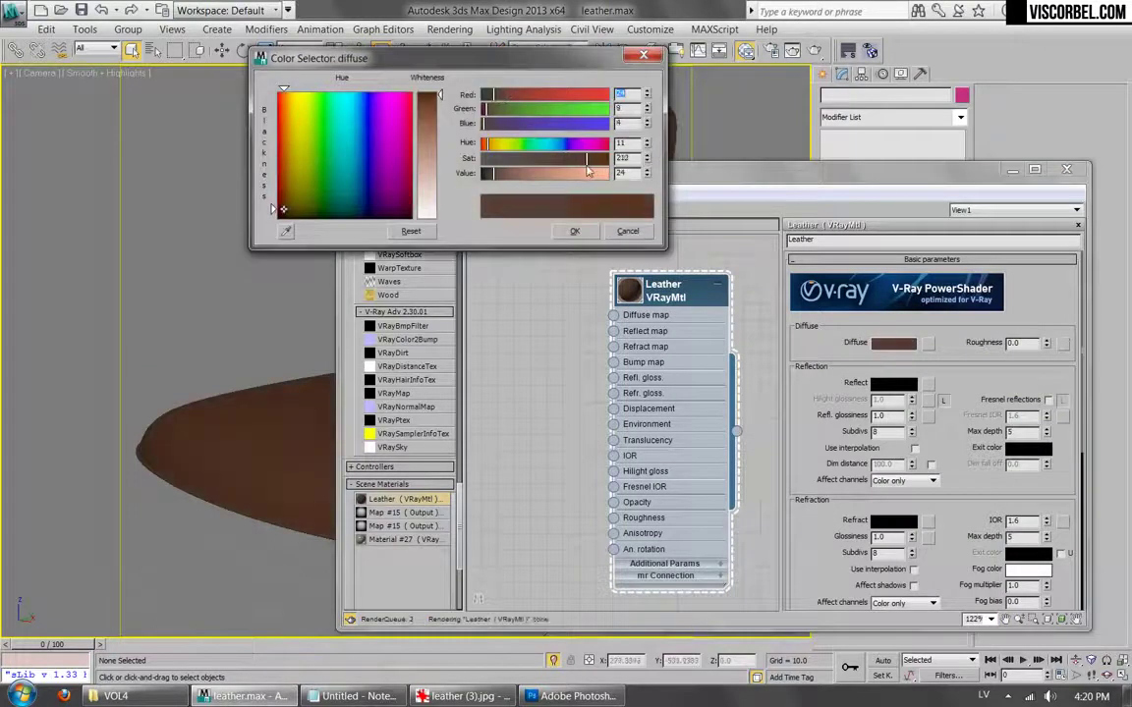
pyautogui.click(626, 232)
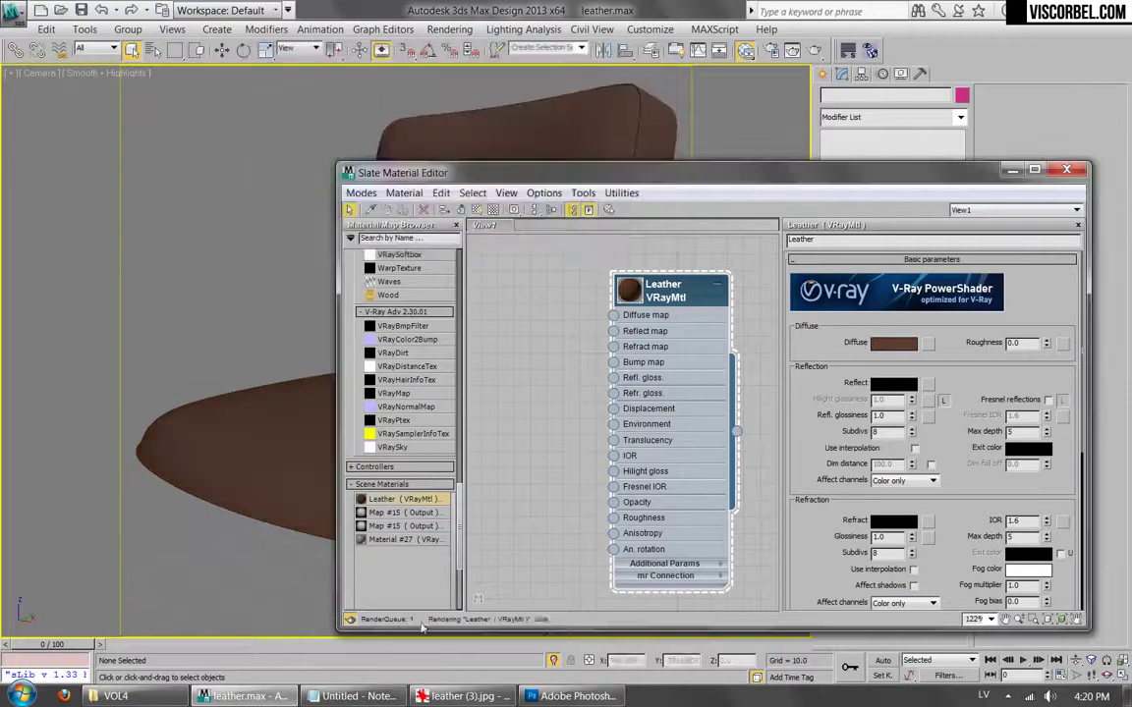
pyautogui.click(476, 697)
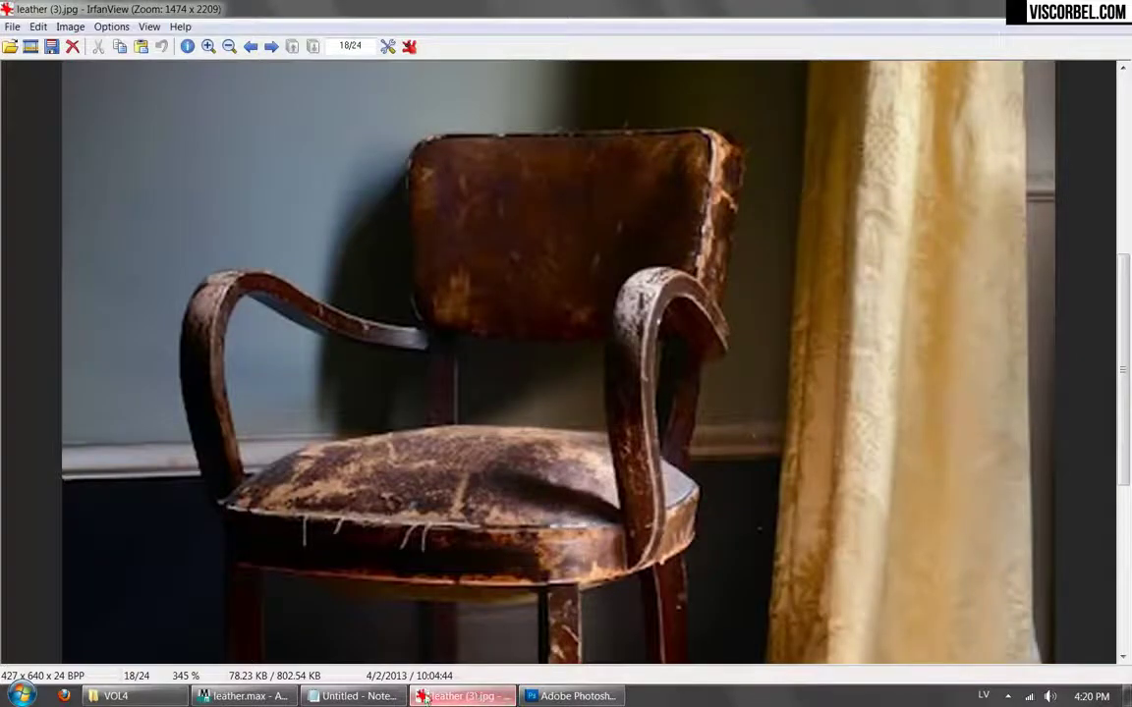
pyautogui.click(241, 696)
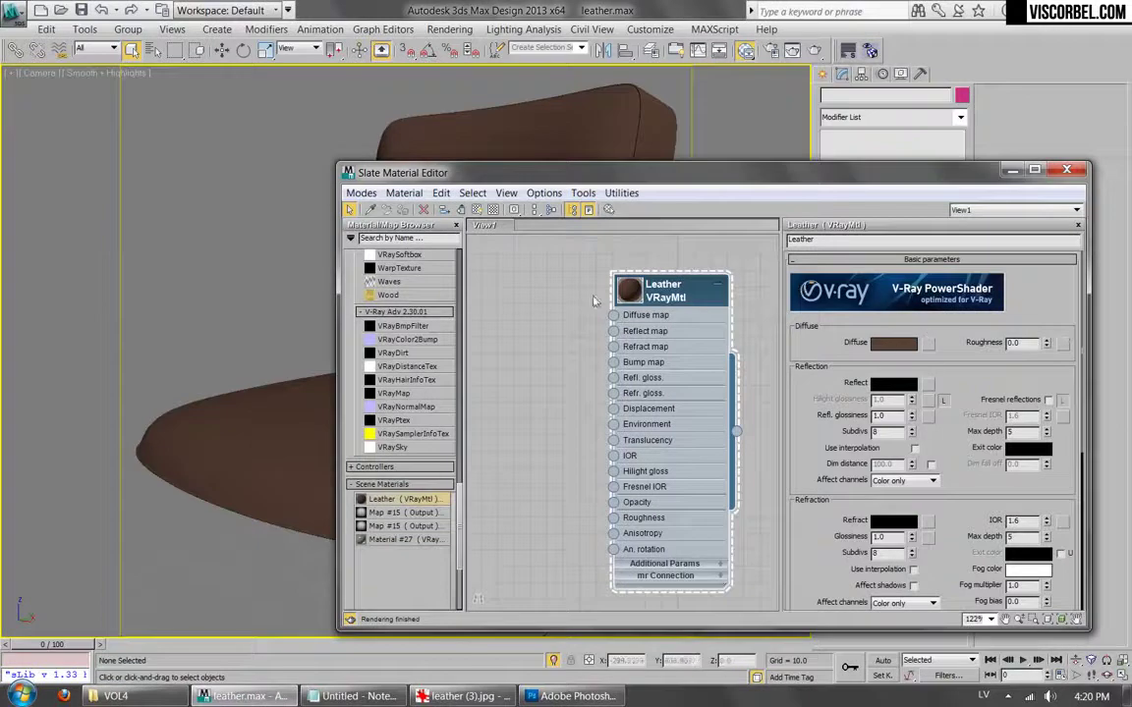
# Connect a new Composite map to the Leather material's Diffuse map slot and open the map's parameters.
pyautogui.scroll(6, 407, 442)
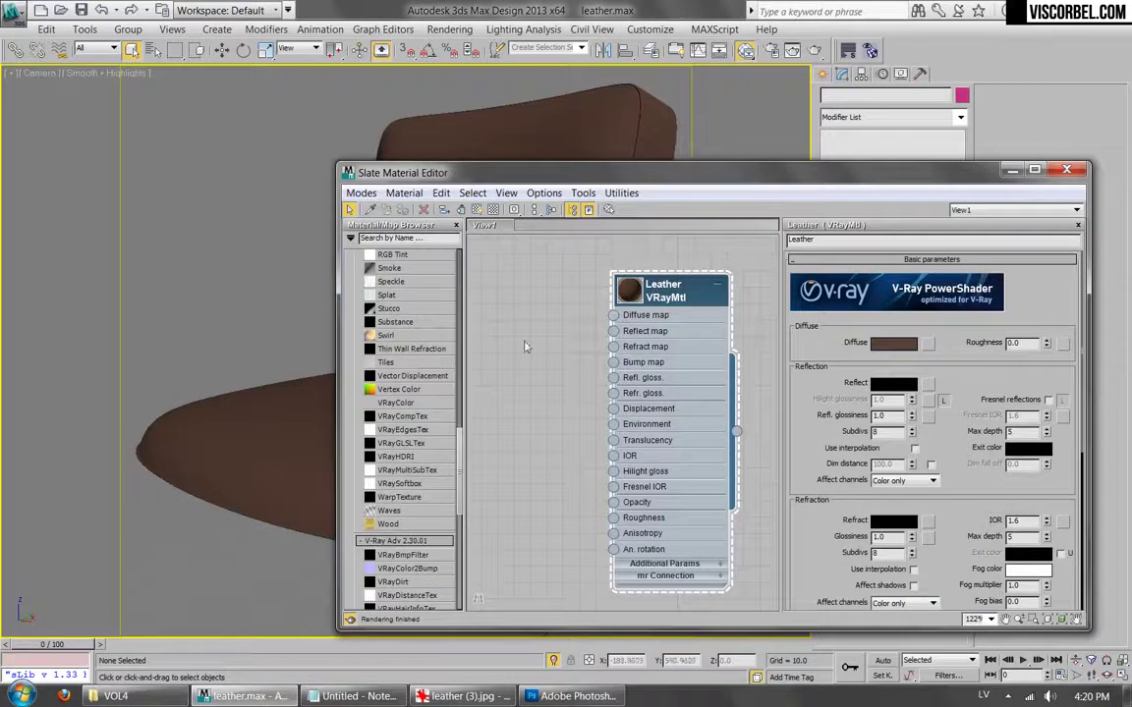
pyautogui.moveTo(614, 316); pyautogui.dragTo(569, 318)
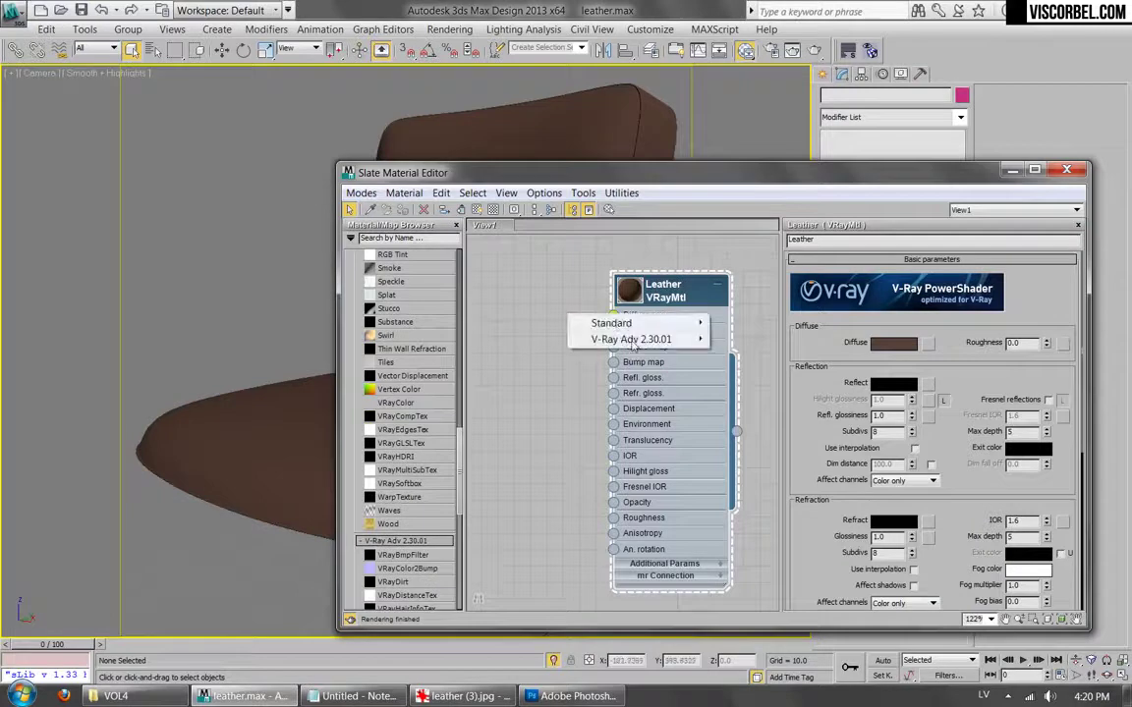
pyautogui.moveTo(619, 324)
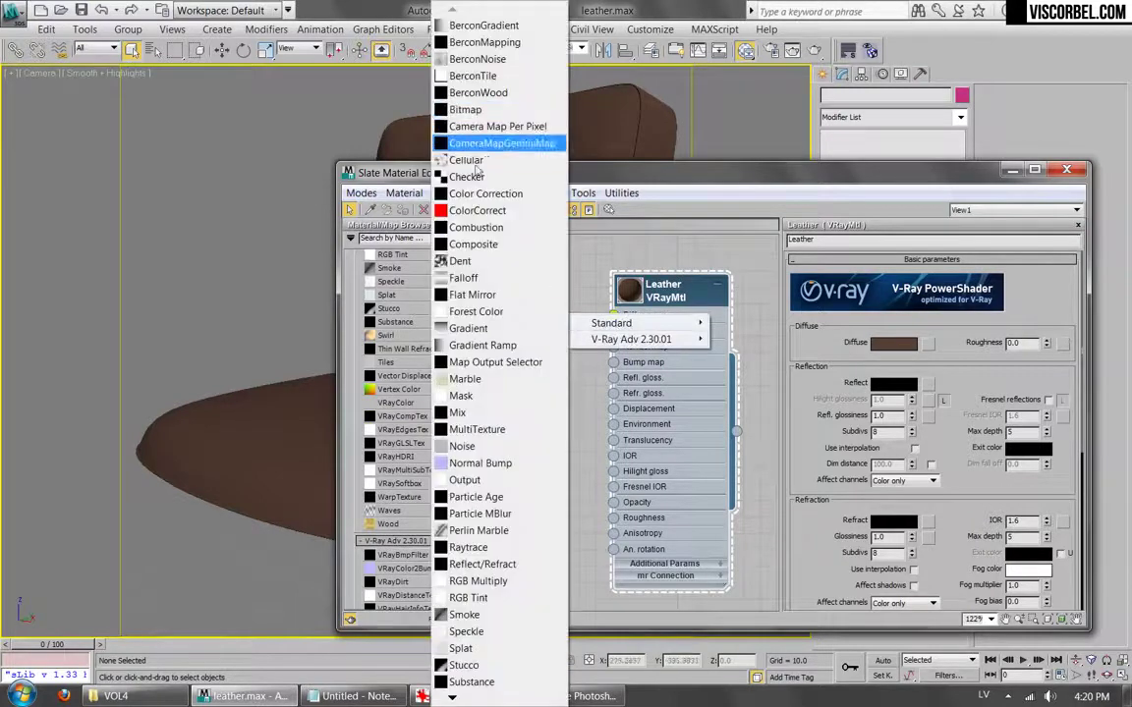
pyautogui.click(473, 243)
pyautogui.moveTo(596, 307); pyautogui.dragTo(525, 282)
pyautogui.doubleClick(519, 286)
pyautogui.moveTo(515, 286); pyautogui.dragTo(597, 347, button='middle')
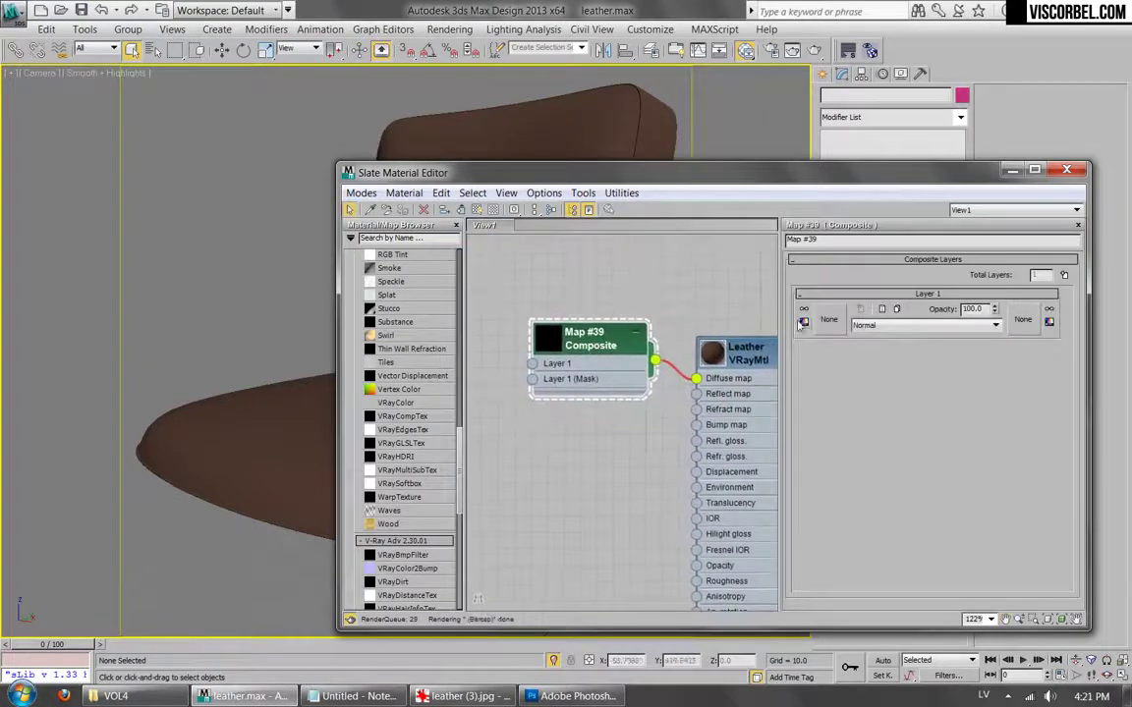
# Assign a Noise map as the texture of the Composite map's Layer 1 and open its parameters.
pyautogui.click(828, 319)
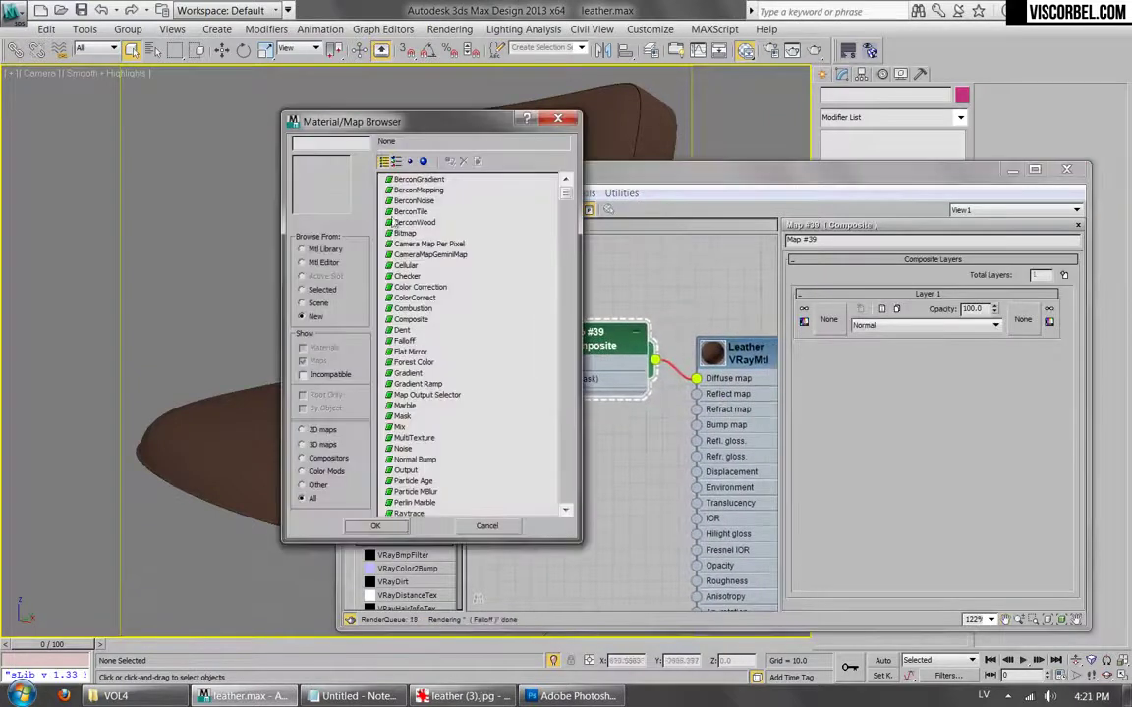
pyautogui.doubleClick(402, 449)
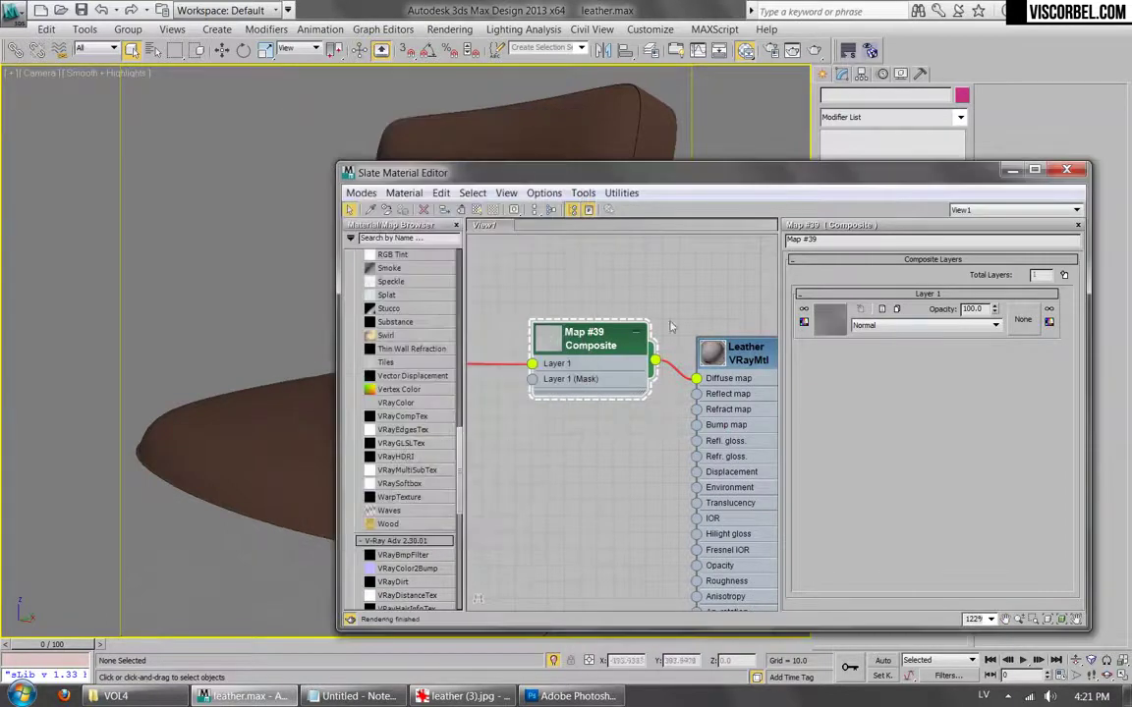
pyautogui.moveTo(557, 344); pyautogui.dragTo(699, 334, button='middle')
pyautogui.doubleClick(479, 332)
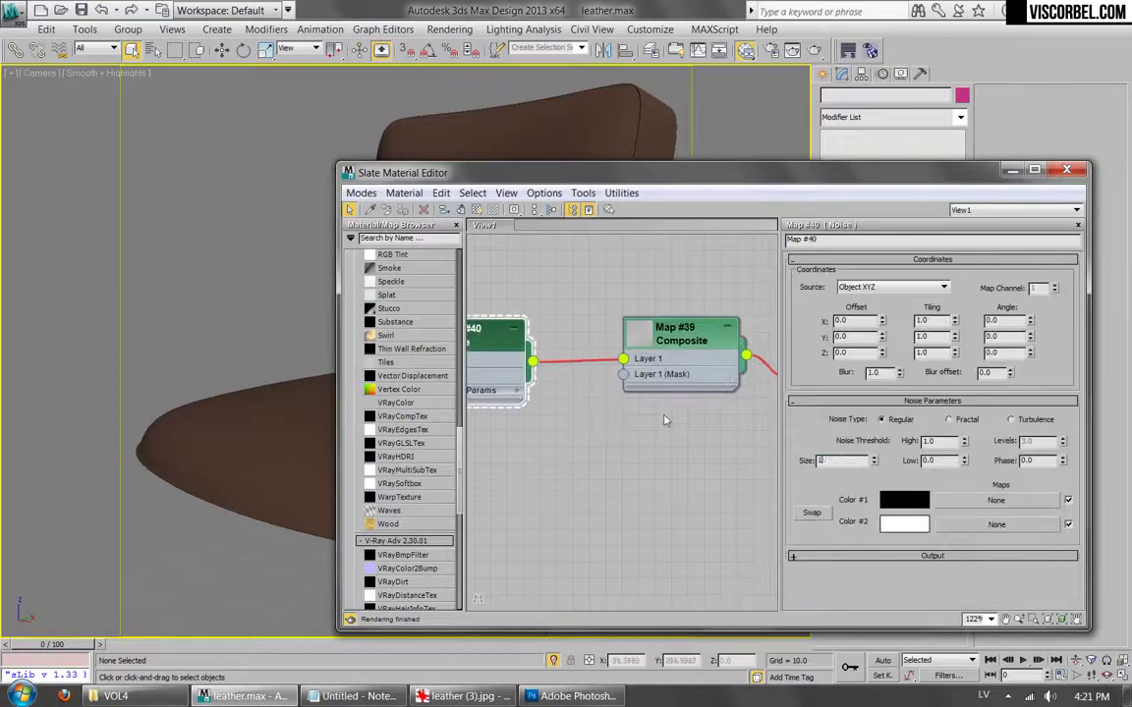
# Show the Noise map in the viewport and set it to Fractal with size 3.0 and 8.0 levels.
pyautogui.rightClick(489, 331)
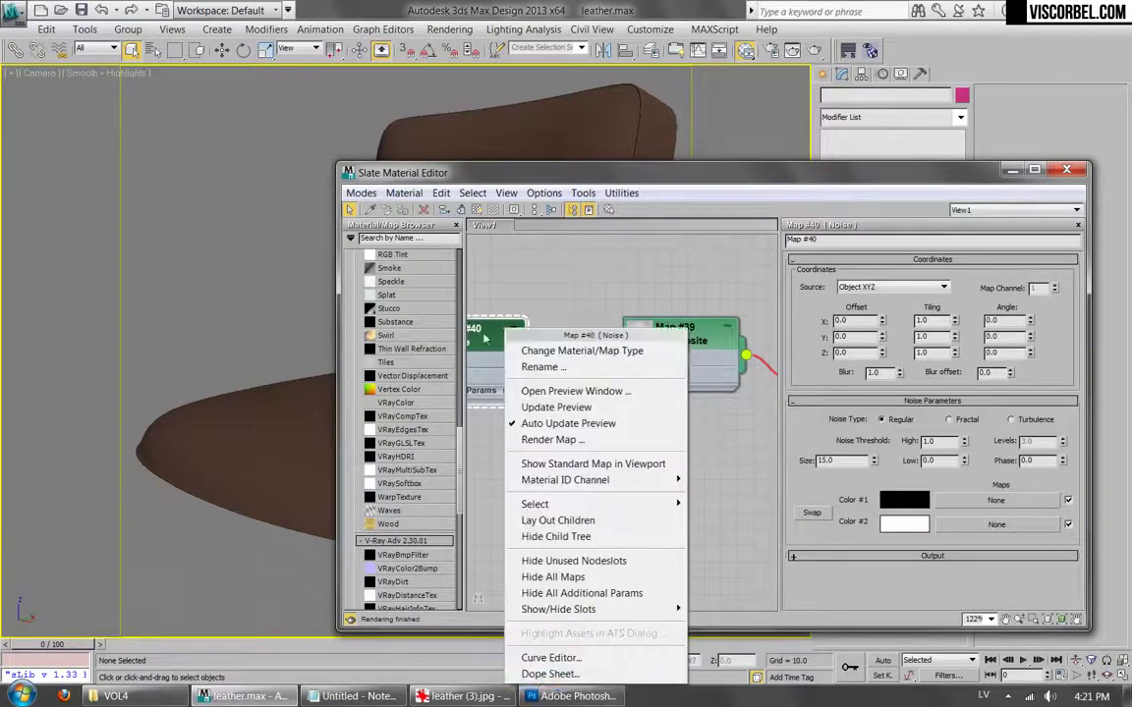
pyautogui.click(547, 463)
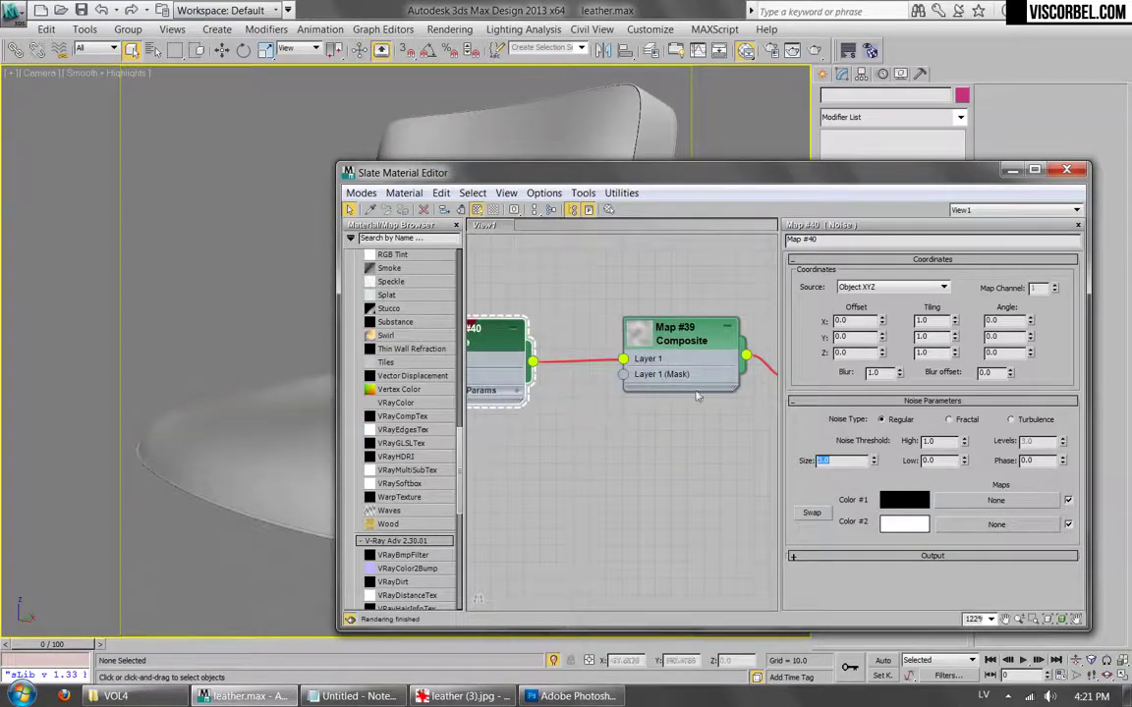
pyautogui.click(950, 421)
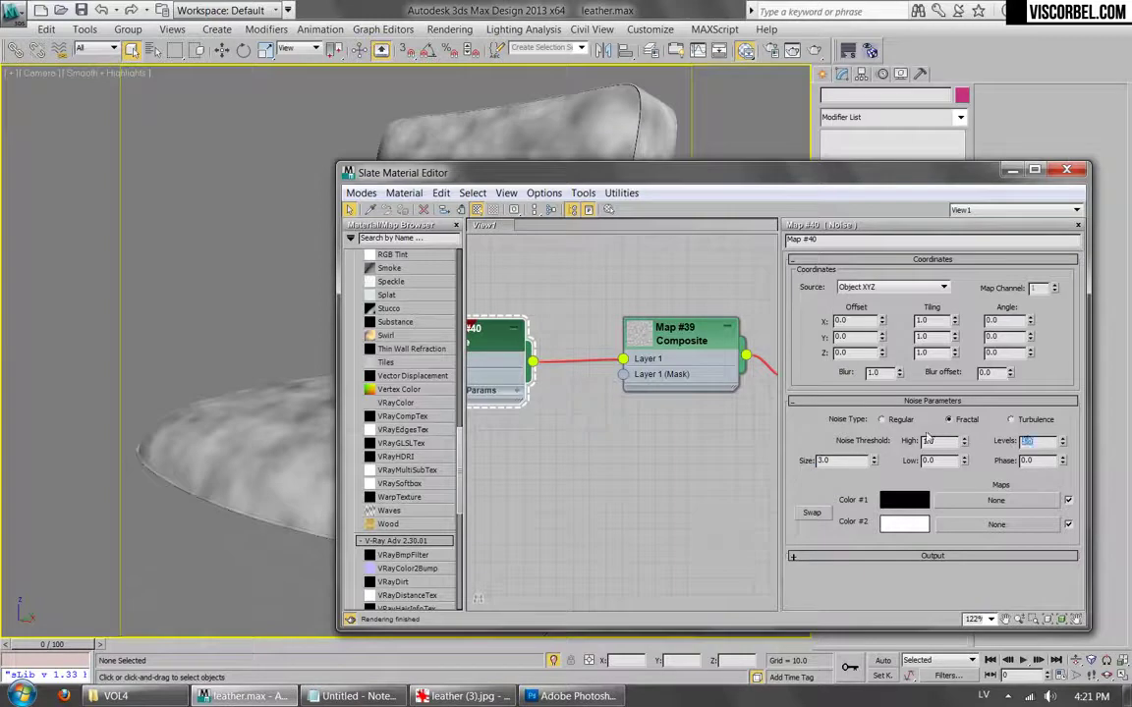
pyautogui.moveTo(646, 181); pyautogui.dragTo(522, 126)
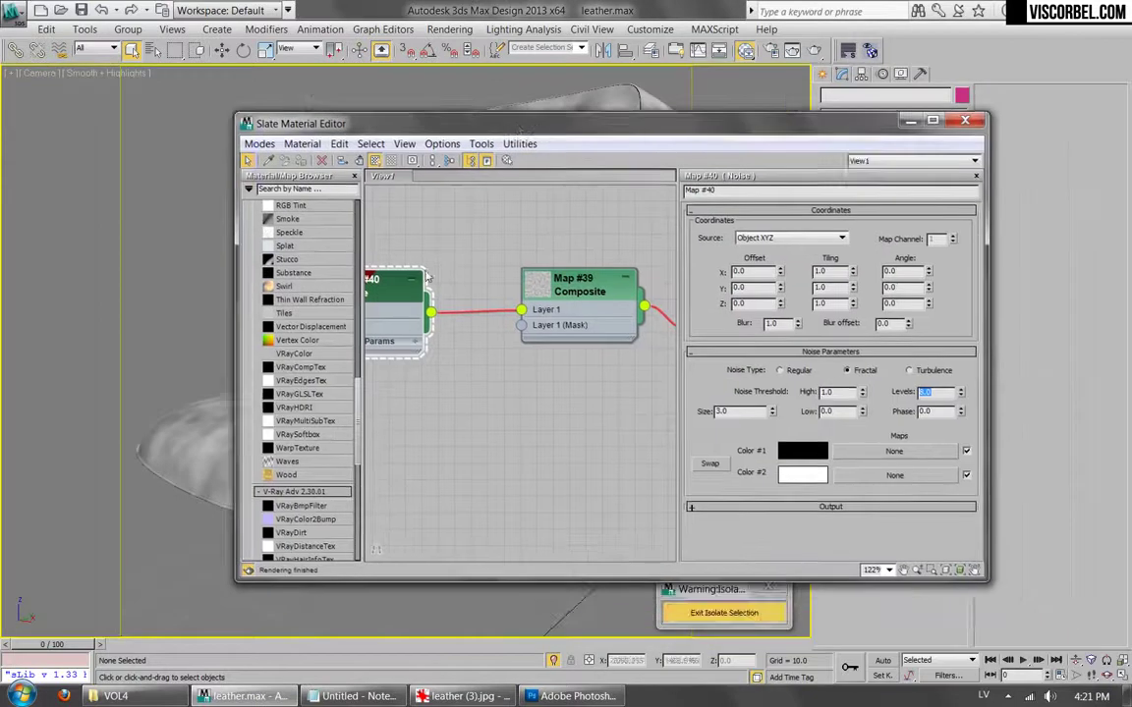
pyautogui.moveTo(372, 294); pyautogui.dragTo(428, 315, button='middle')
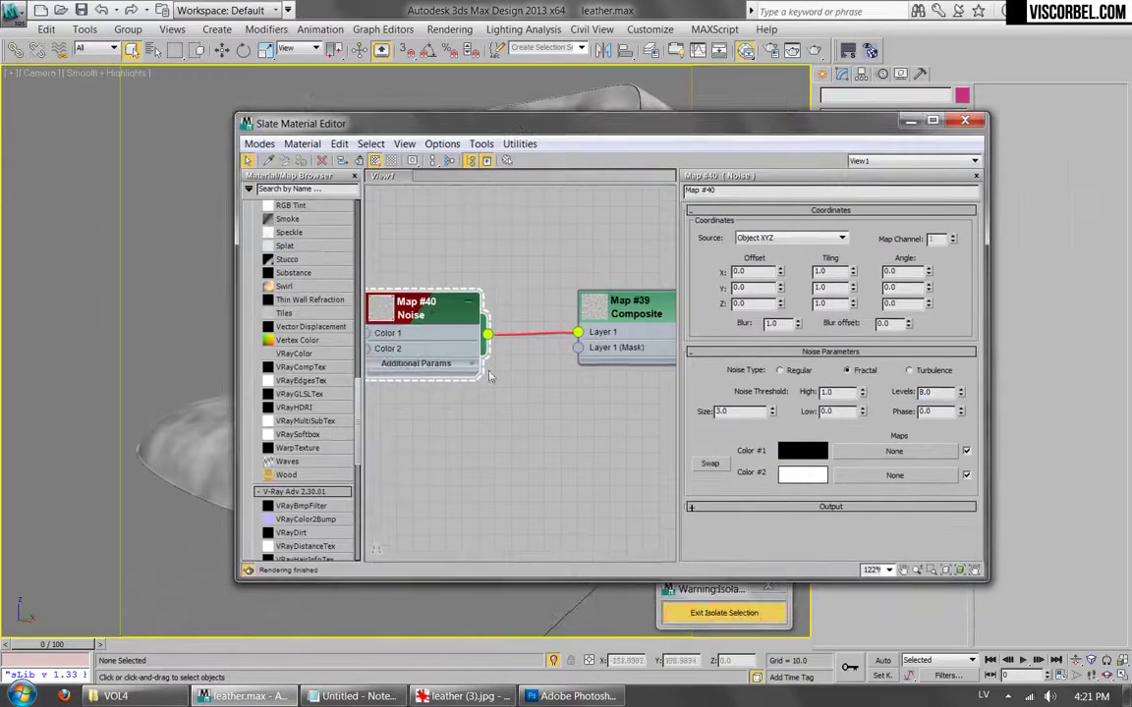
# Set the Noise map's Color #1 to a dark reddish brown with a colour value of about 16.
pyautogui.click(802, 451)
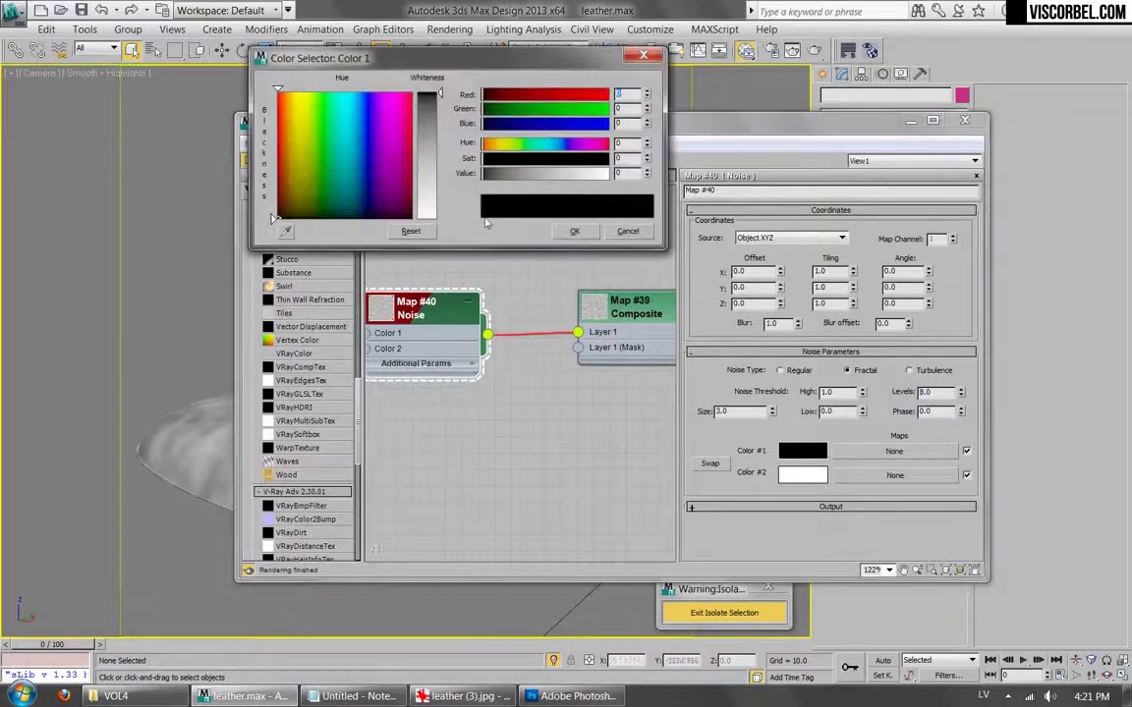
pyautogui.moveTo(514, 161); pyautogui.dragTo(576, 160)
pyautogui.click(490, 173)
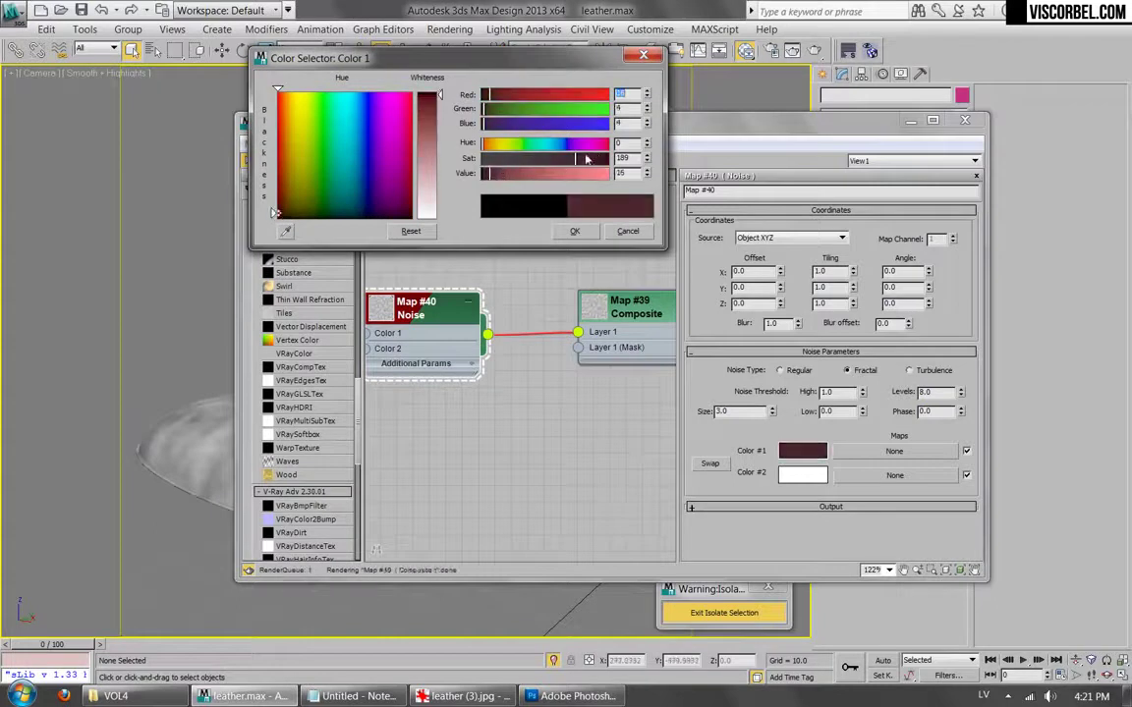
pyautogui.moveTo(490, 144); pyautogui.dragTo(493, 144)
pyautogui.moveTo(575, 158); pyautogui.dragTo(601, 158)
pyautogui.click(576, 233)
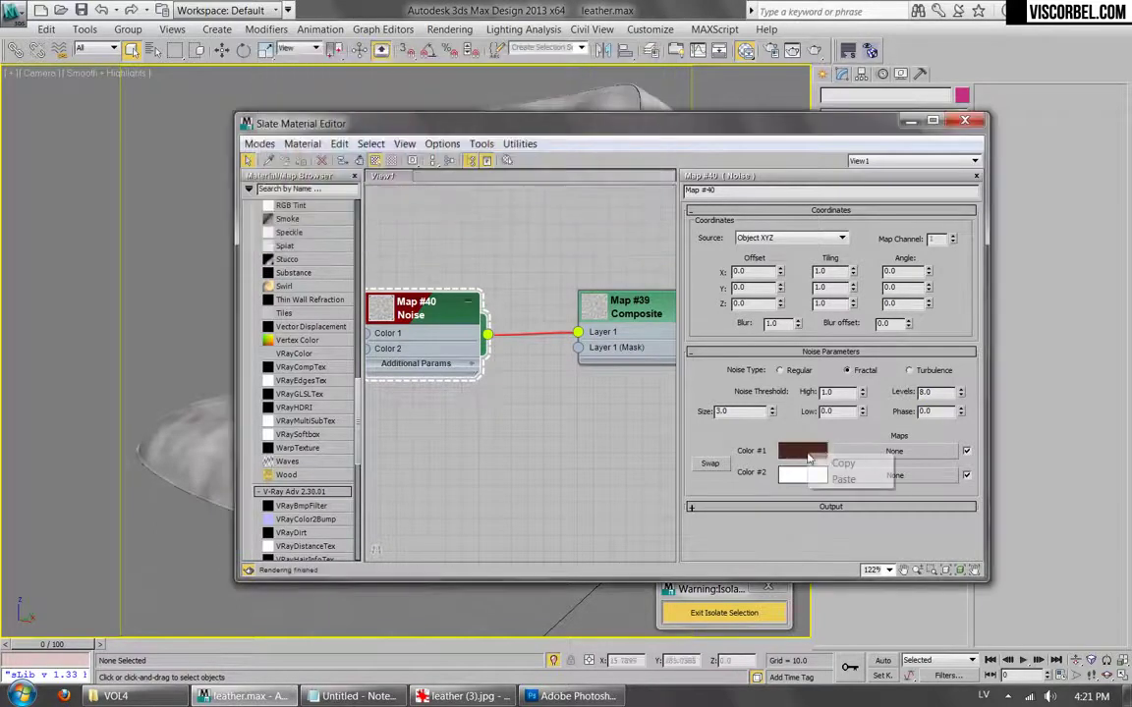
# Copy the Noise map's Color #1 into Color #2 and make Color #2 slightly darker.
pyautogui.rightClick(836, 480)
pyautogui.click(855, 501)
pyautogui.click(802, 475)
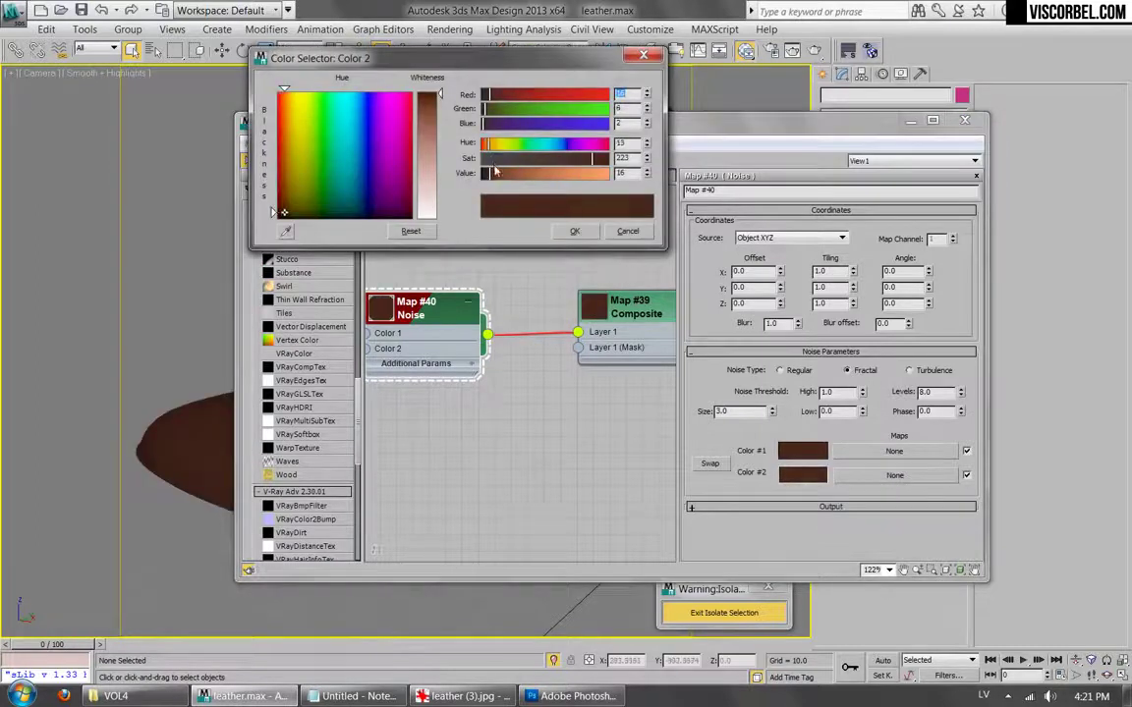
pyautogui.moveTo(490, 174); pyautogui.dragTo(485, 176)
pyautogui.click(575, 231)
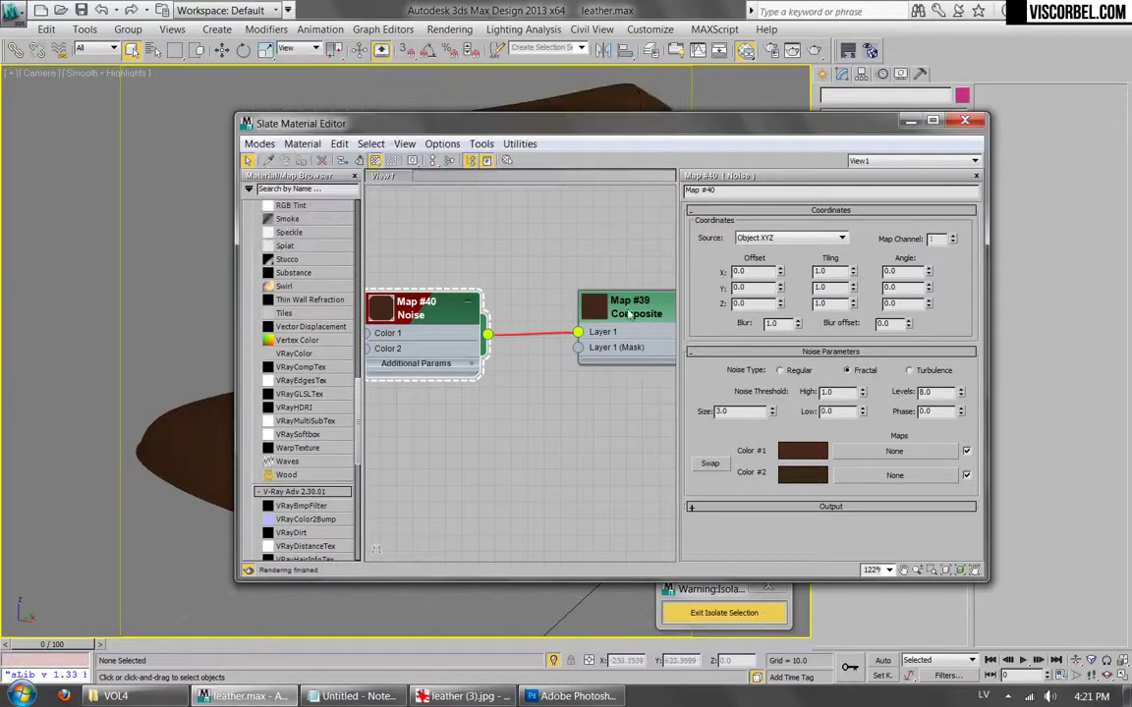
# Enlarge the Composite node's preview, open its parameters and run a test render of the seat and backrest.
pyautogui.click(597, 306)
pyautogui.moveTo(583, 341); pyautogui.dragTo(426, 324, button='middle')
pyautogui.scroll(5, 467, 328)
pyautogui.doubleClick(461, 271)
pyautogui.click(734, 48)
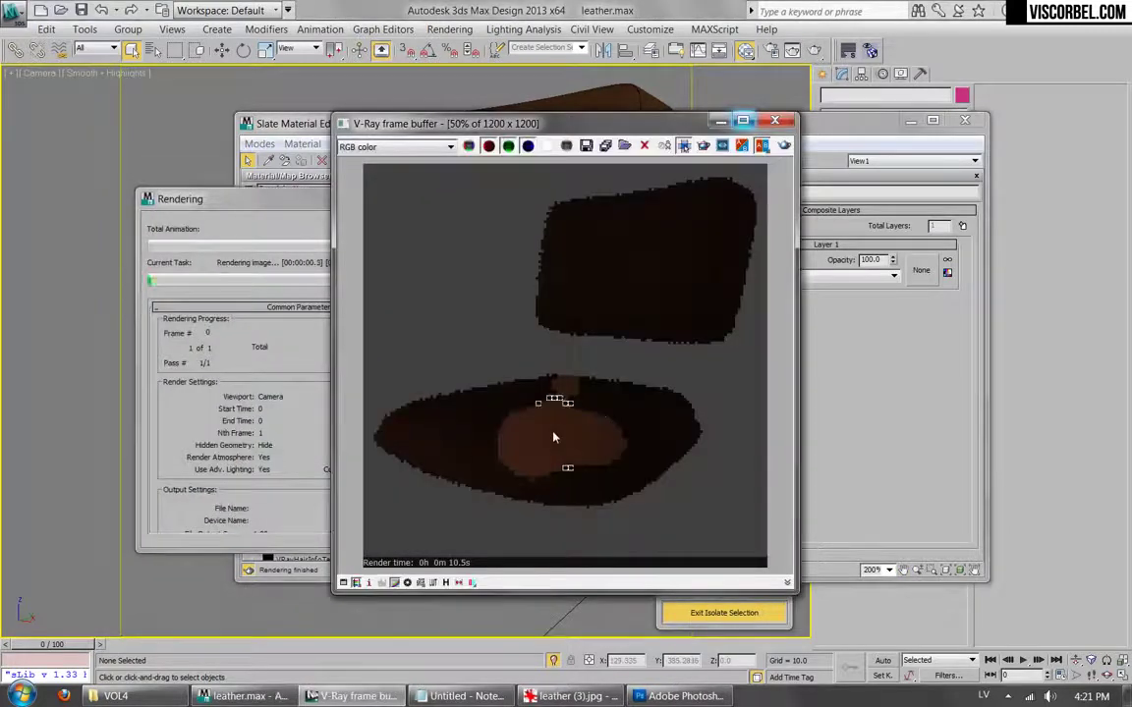
pyautogui.click(280, 337)
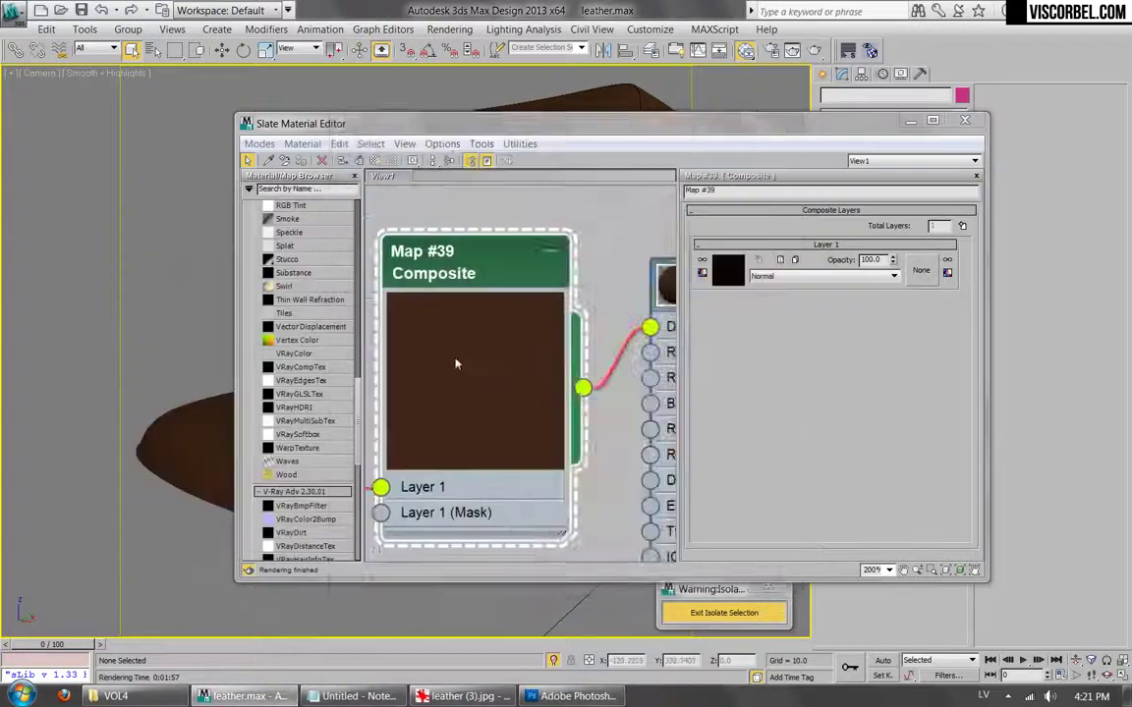
# Lighten the Noise map's Color #1 to hue 10, saturation 214 and value 20.
pyautogui.moveTo(458, 364); pyautogui.dragTo(672, 341, button='middle')
pyautogui.moveTo(432, 269); pyautogui.dragTo(619, 347, button='middle')
pyautogui.doubleClick(511, 333)
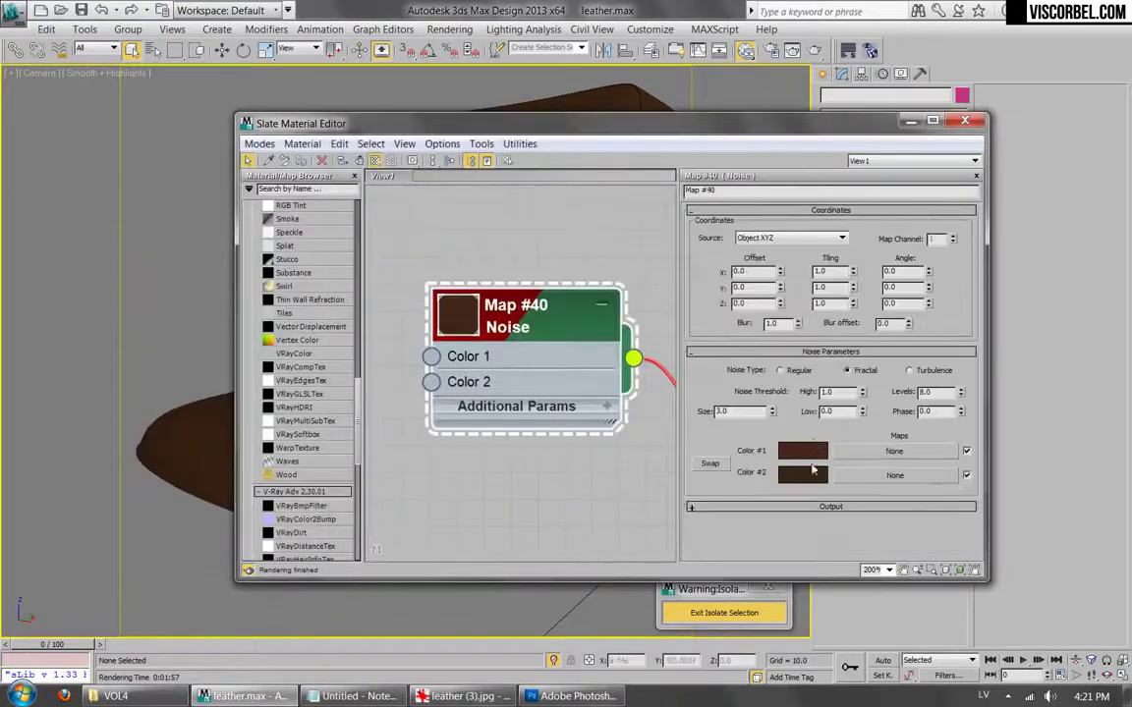
pyautogui.click(803, 450)
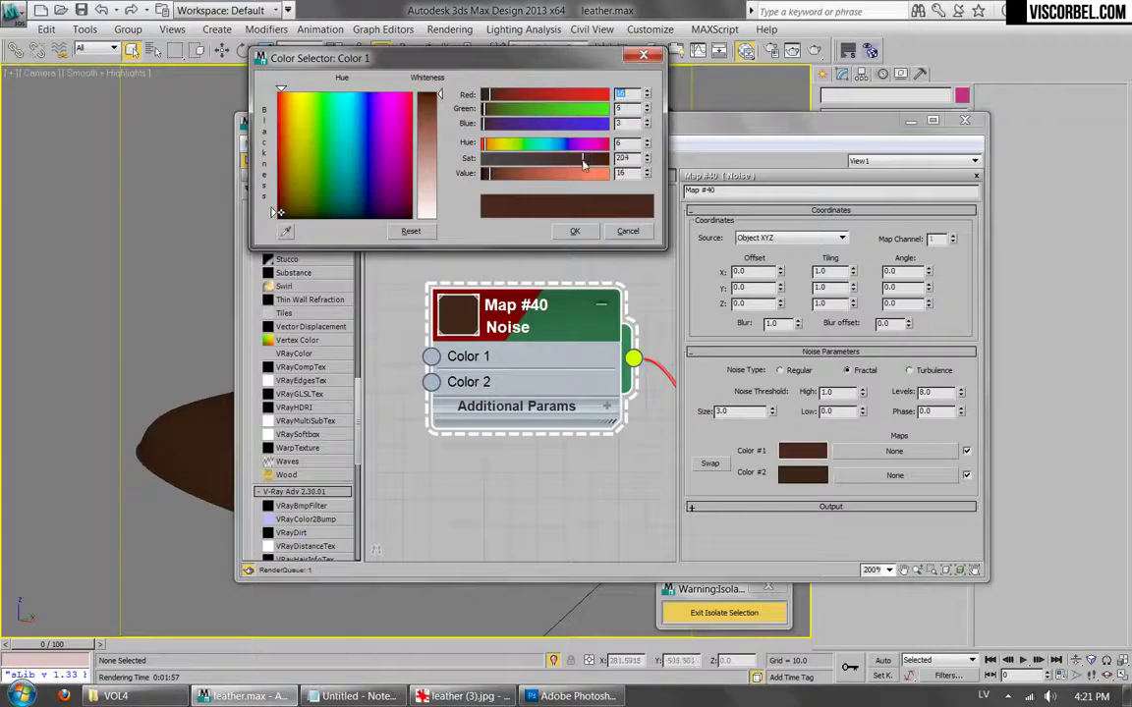
pyautogui.moveTo(647, 175); pyautogui.dragTo(644, 141)
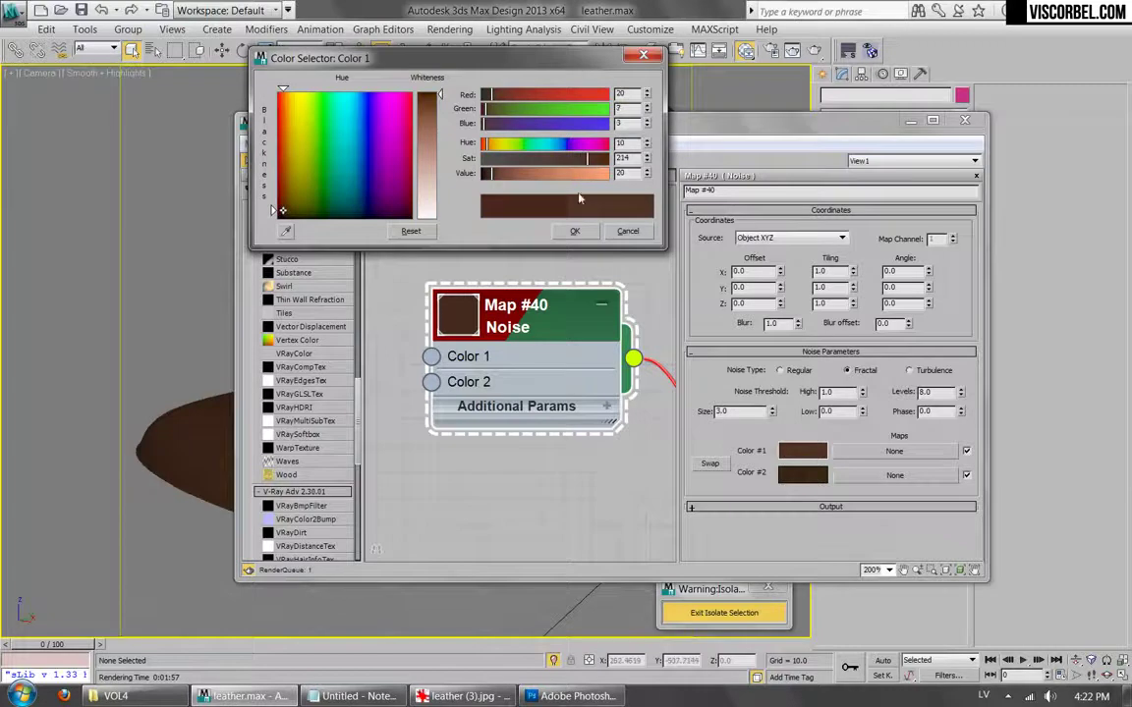
pyautogui.click(576, 231)
# Add a second layer to the Composite map and assign a BerconNoise map as its texture.
pyautogui.moveTo(599, 388); pyautogui.dragTo(423, 355, button='middle')
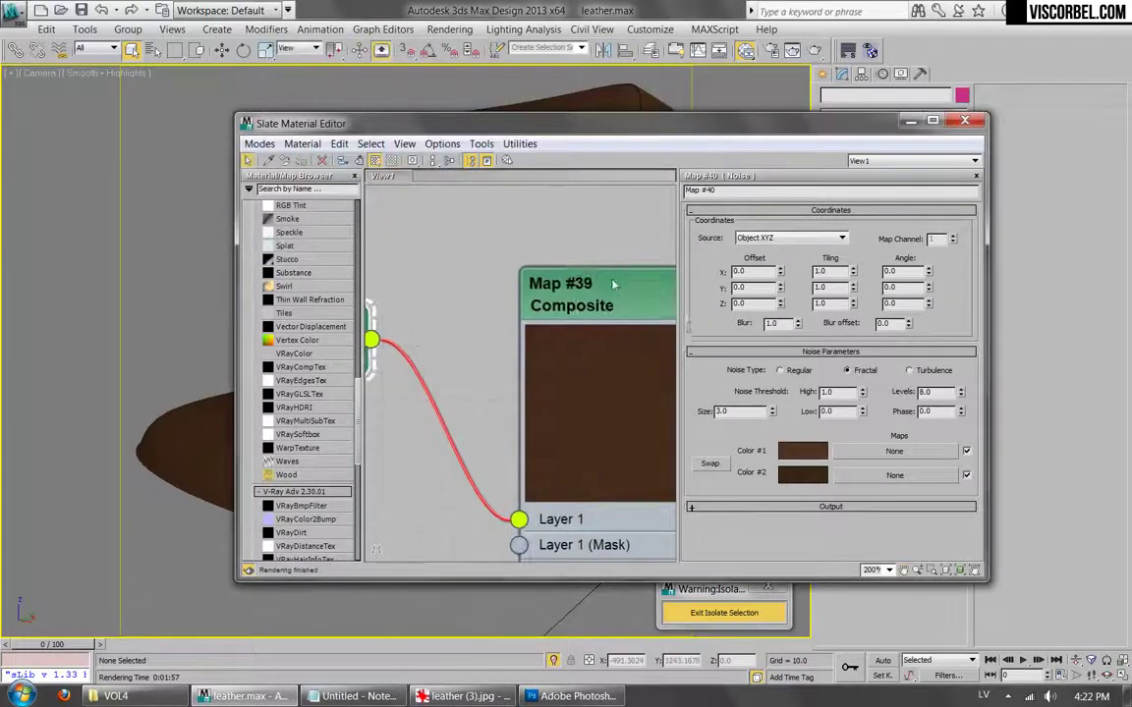
pyautogui.doubleClick(613, 285)
pyautogui.moveTo(539, 250); pyautogui.dragTo(432, 233, button='middle')
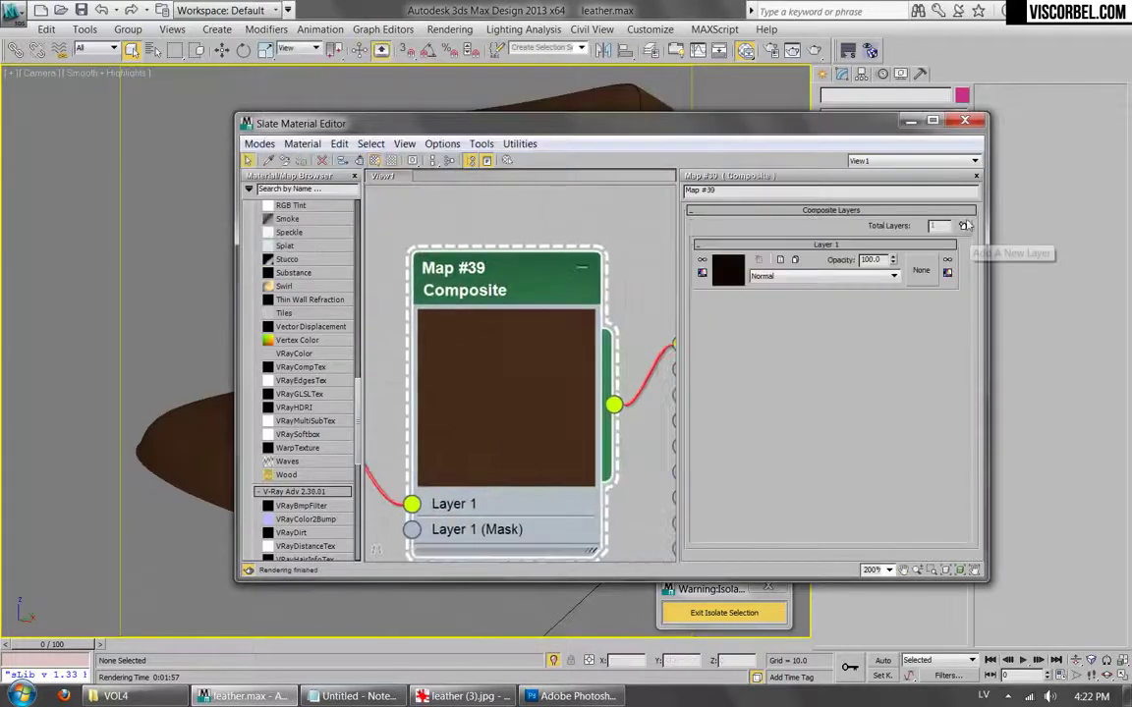
pyautogui.click(962, 225)
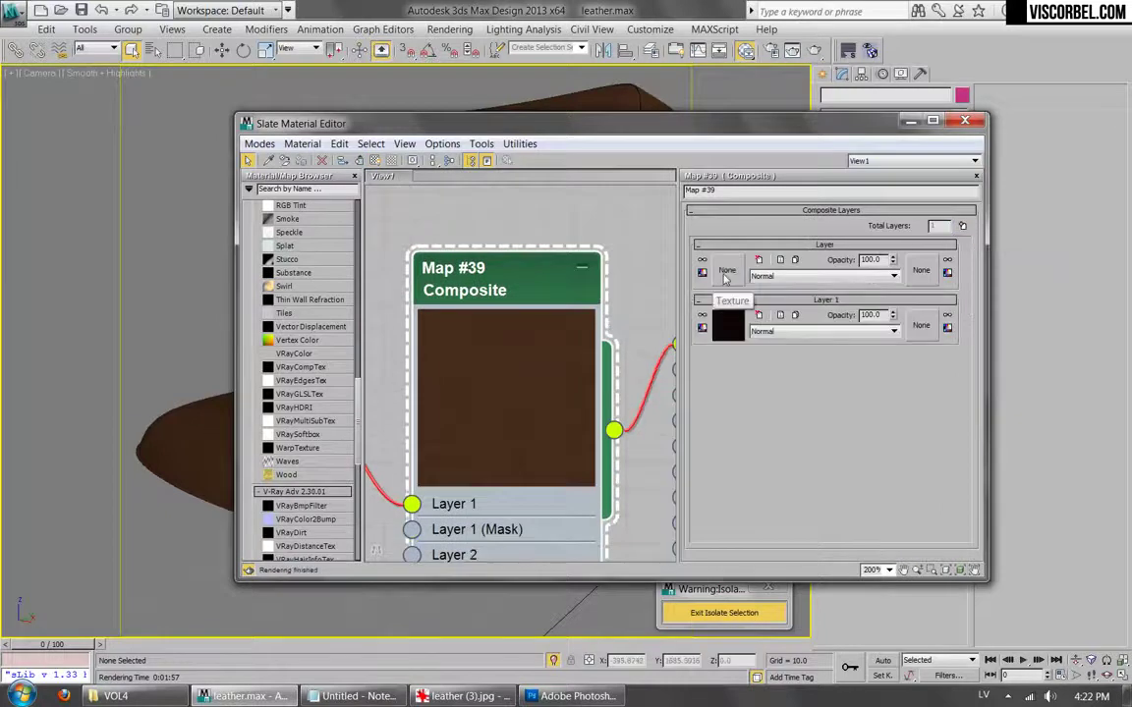
pyautogui.click(726, 273)
pyautogui.click(404, 202)
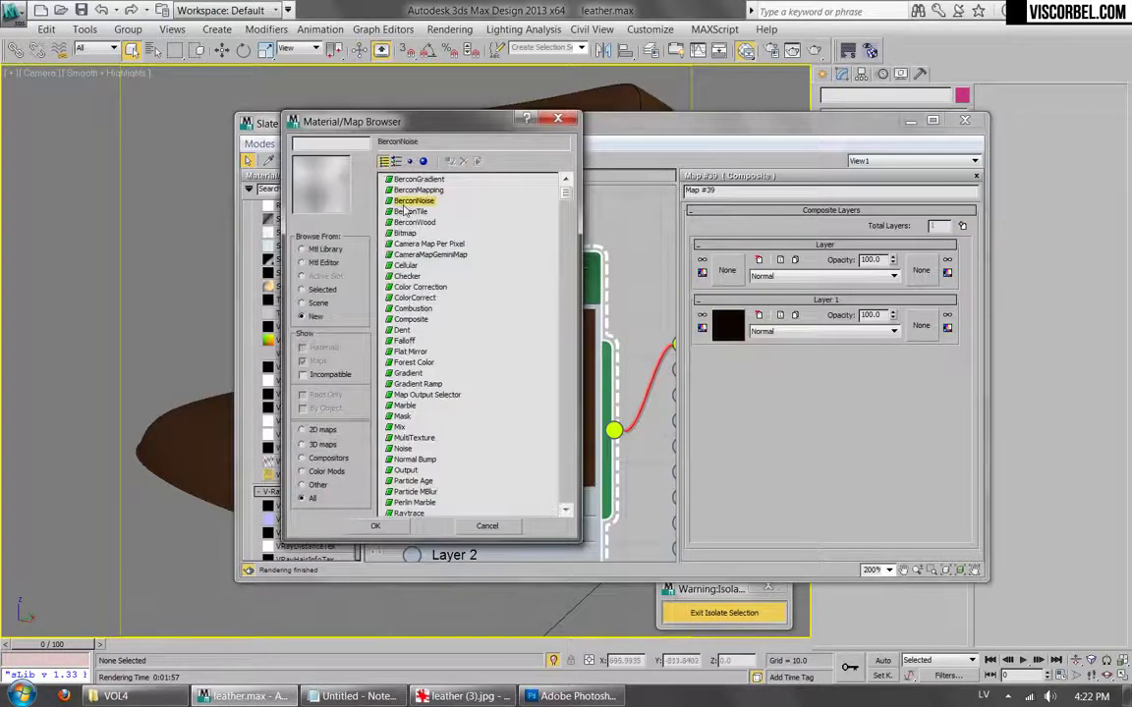
pyautogui.doubleClick(405, 207)
# Open the new BerconNoise map's parameters and set its size to 5.
pyautogui.moveTo(471, 276); pyautogui.dragTo(528, 202, button='middle')
pyautogui.scroll(-2, 493, 462)
pyautogui.moveTo(497, 478); pyautogui.dragTo(352, 434, button='middle')
pyautogui.moveTo(622, 224); pyautogui.dragTo(520, 375, button='middle')
pyautogui.scroll(1, 521, 374)
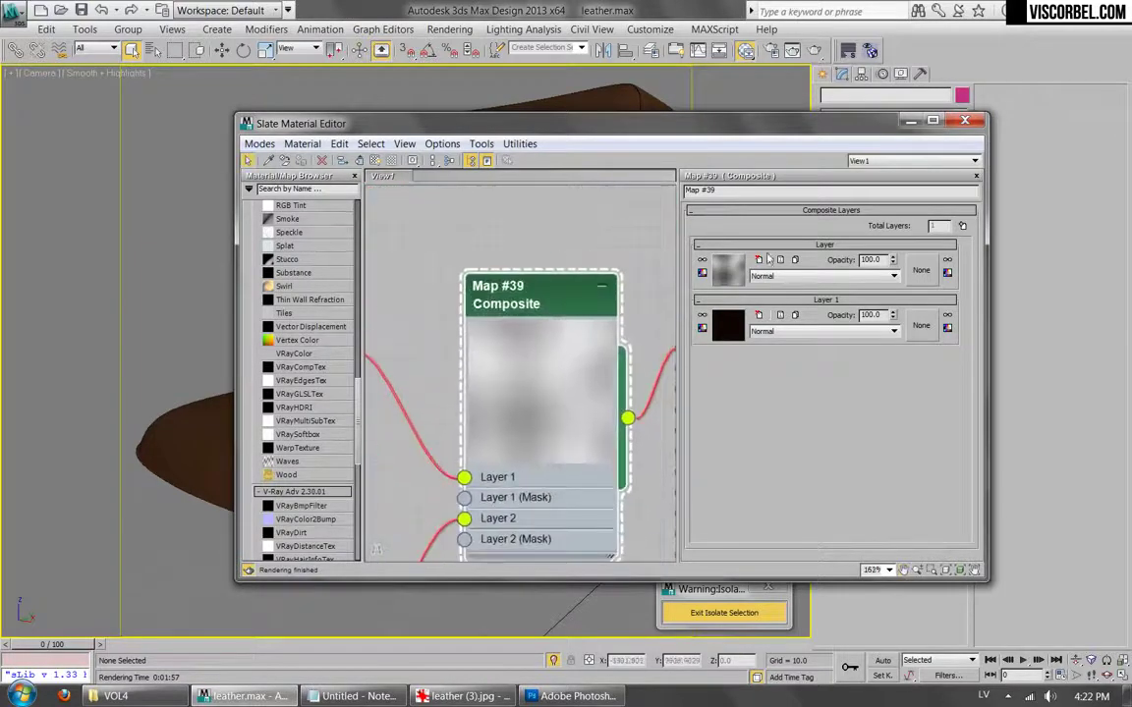
pyautogui.click(729, 271)
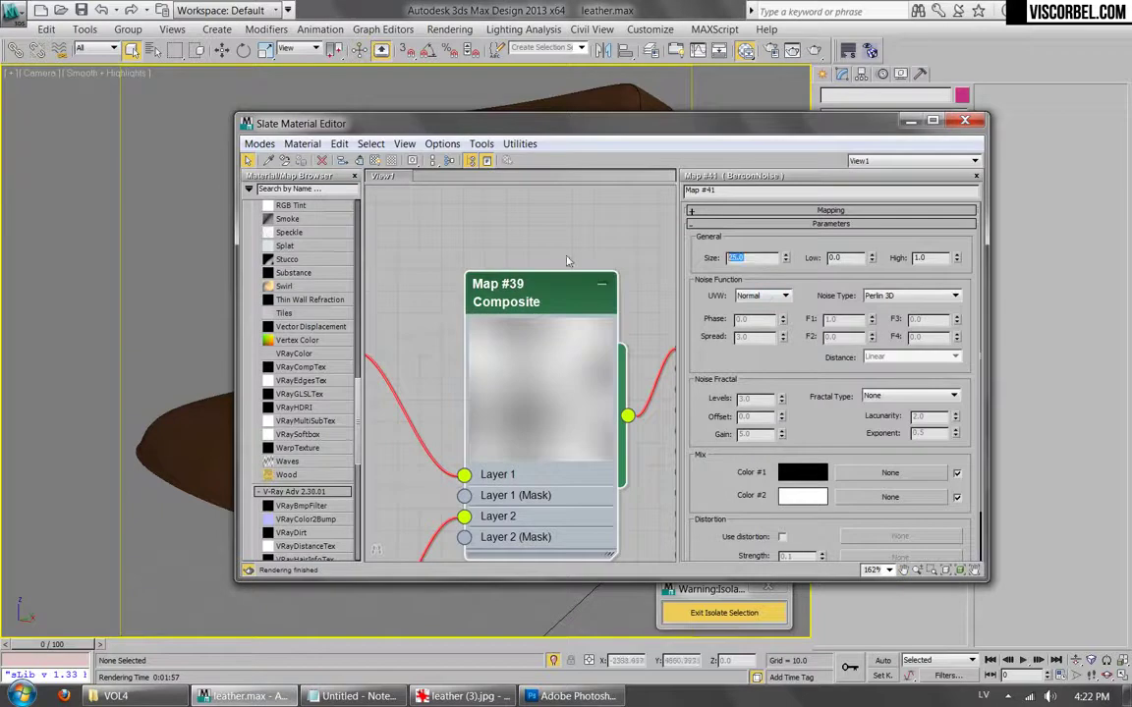
pyautogui.write('5')
pyautogui.press('Return')
# Enlarge the BerconNoise node's preview and show that map on the chair in the viewport.
pyautogui.moveTo(564, 269); pyautogui.dragTo(635, 170, button='middle')
pyautogui.moveTo(474, 360); pyautogui.dragTo(668, 267, button='middle')
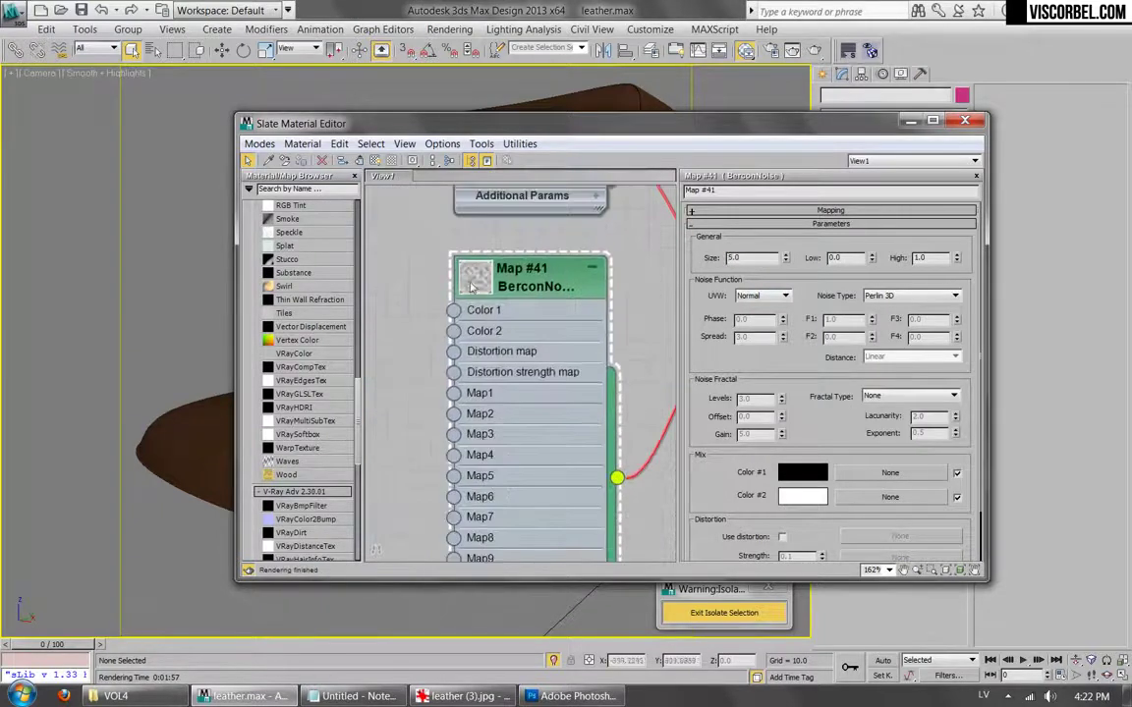
pyautogui.doubleClick(491, 297)
pyautogui.rightClick(519, 293)
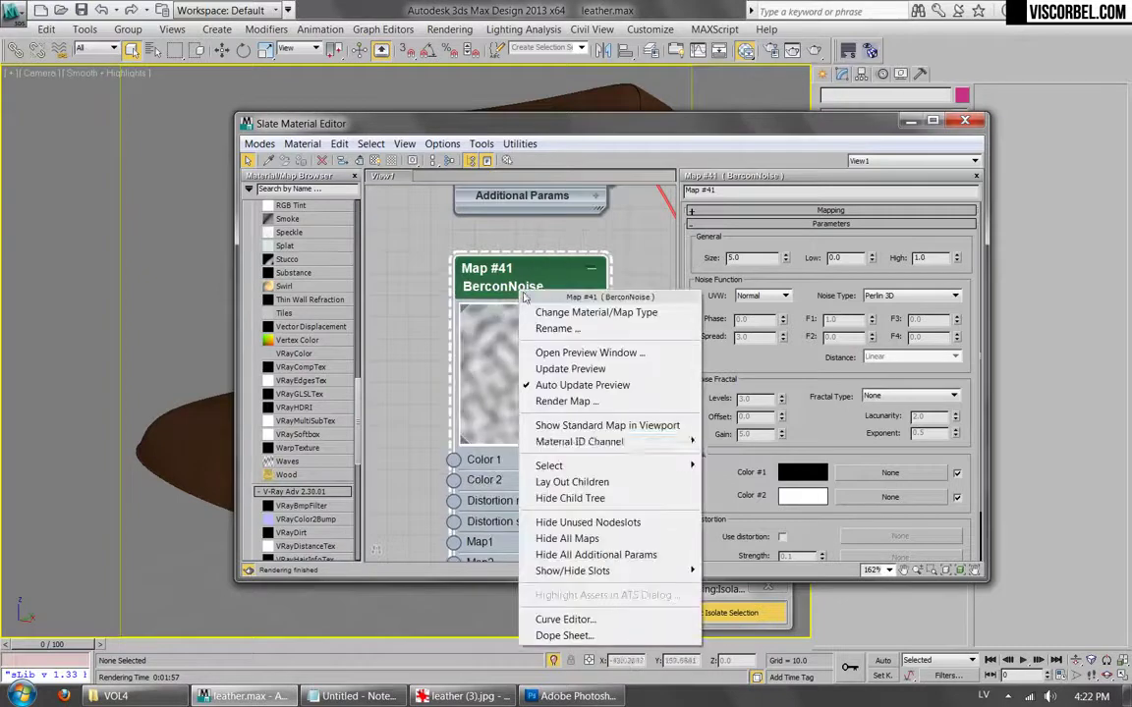
pyautogui.click(585, 429)
# Set the BerconNoise size to 0.5 and its fractal type to fBm, keeping the chair visible beside the material editor.
pyautogui.moveTo(769, 124); pyautogui.dragTo(760, 166)
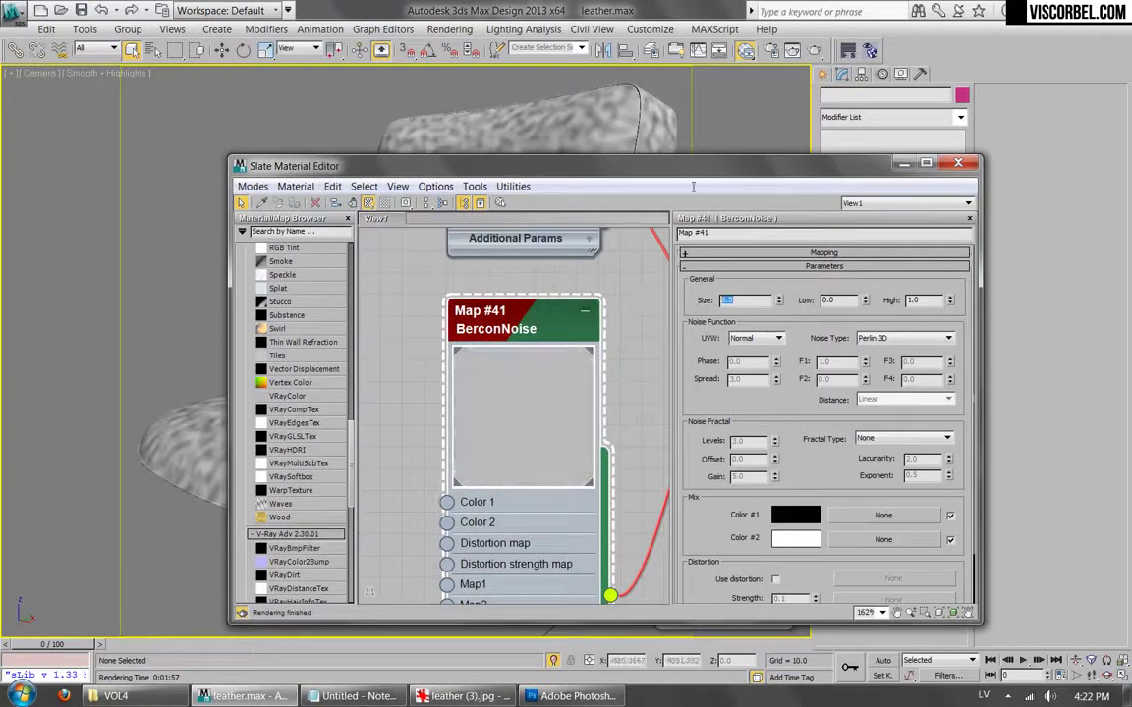
pyautogui.moveTo(594, 168); pyautogui.dragTo(665, 172)
pyautogui.scroll(1, 621, 403)
pyautogui.scroll(1, 621, 403)
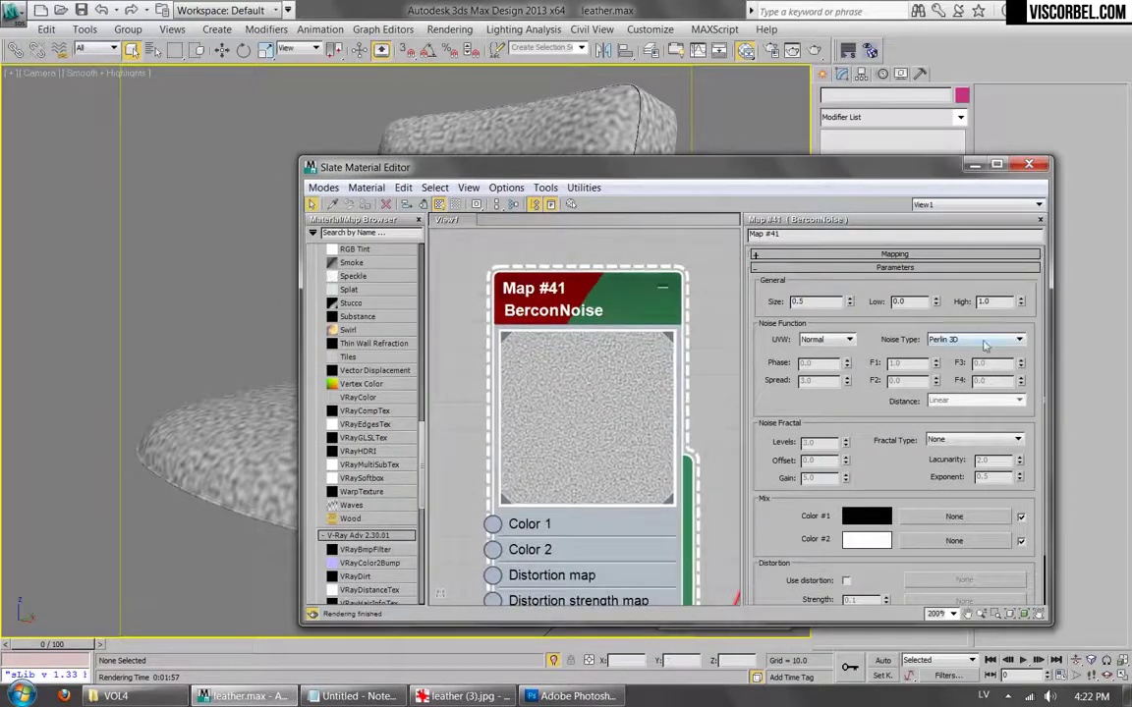
pyautogui.click(978, 439)
pyautogui.click(973, 466)
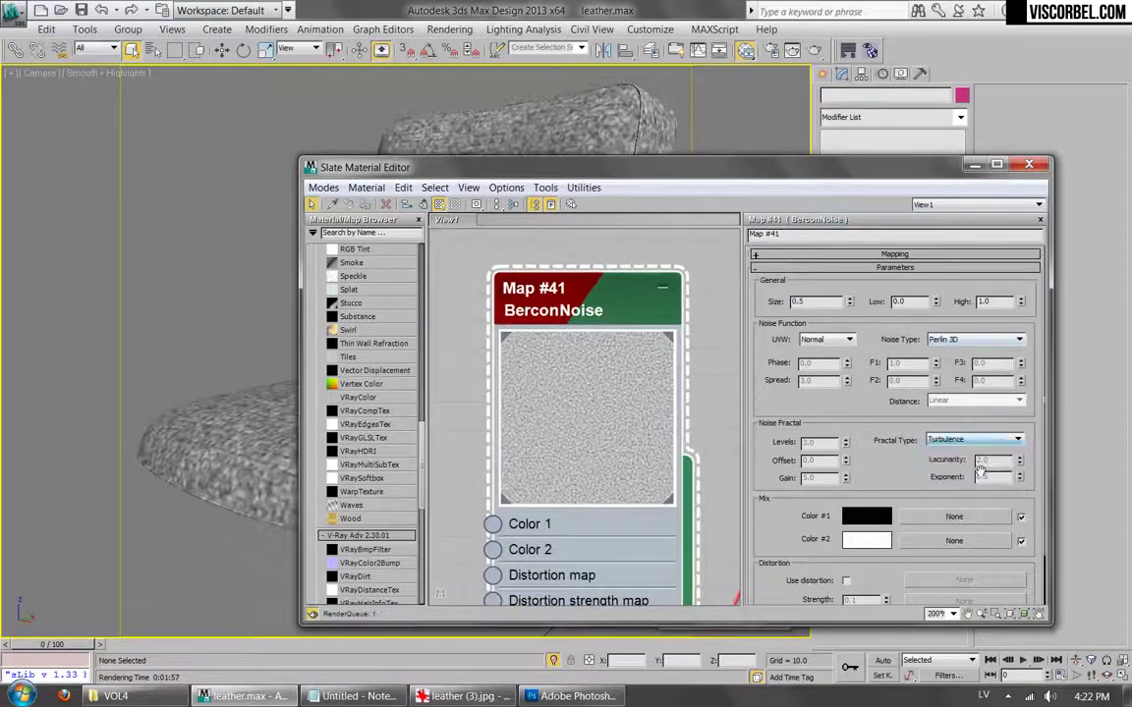
pyautogui.scroll(-1, 981, 473)
pyautogui.scroll(-1, 982, 477)
pyautogui.scroll(1, 983, 476)
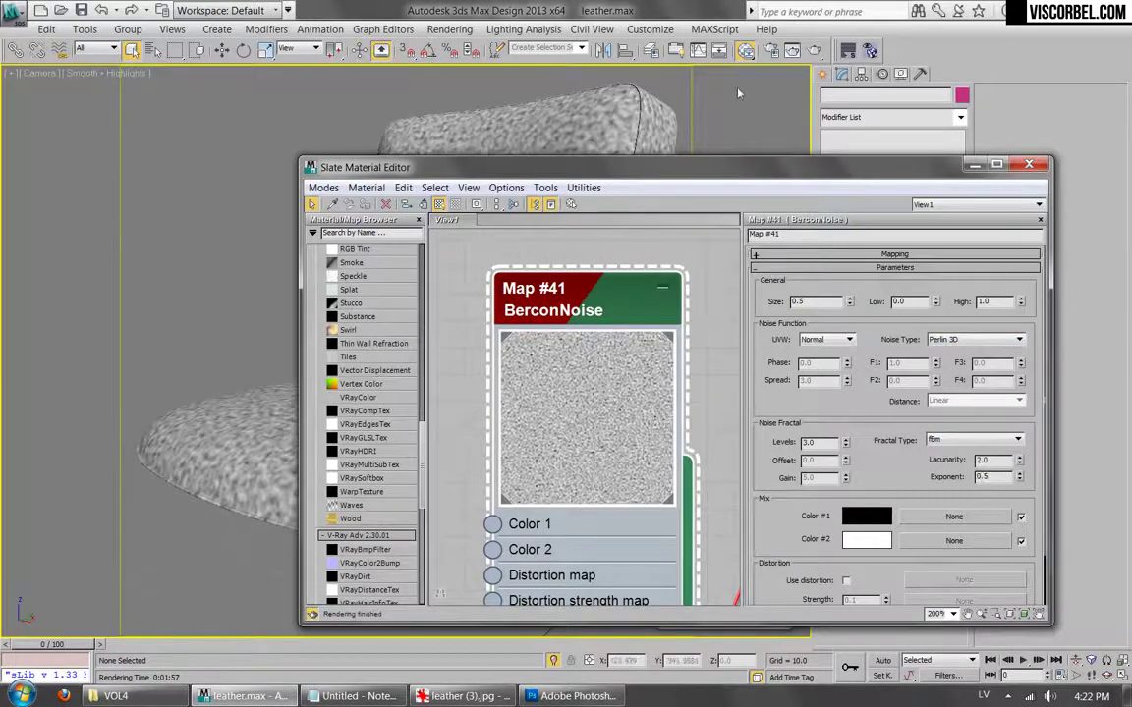
# Render the BerconNoise map on the chair with texmapPreview and examine the grain on the seat and backrest.
pyautogui.click(770, 50)
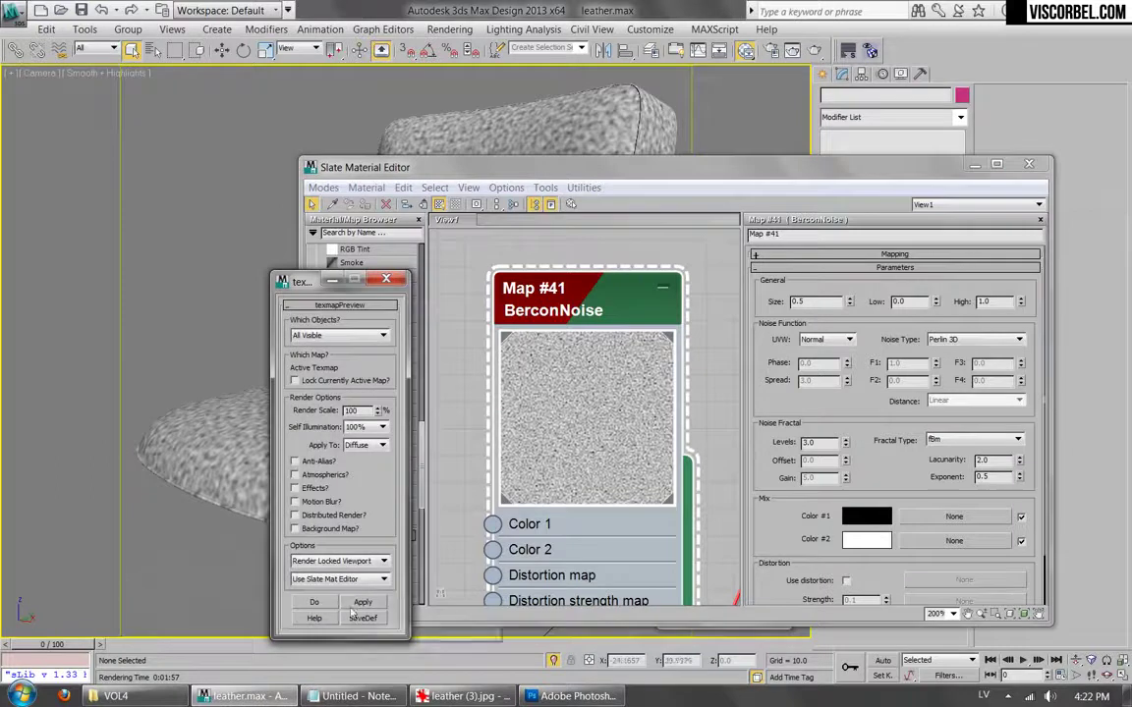
pyautogui.moveTo(299, 282); pyautogui.dragTo(125, 285)
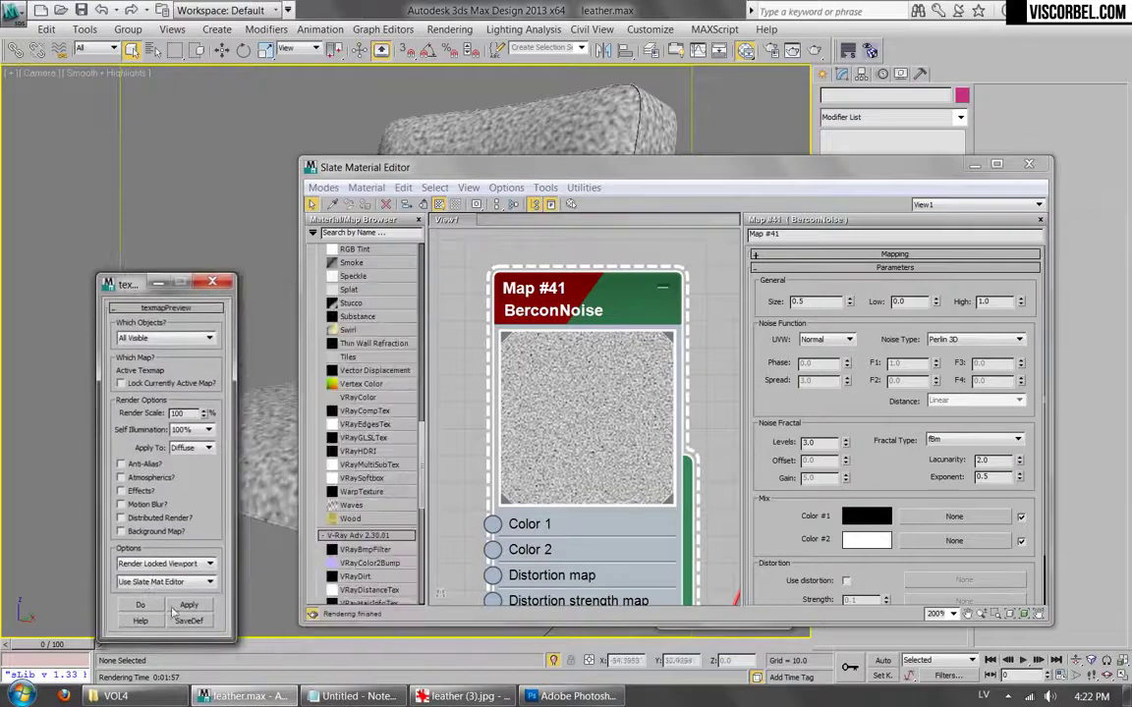
pyautogui.click(169, 605)
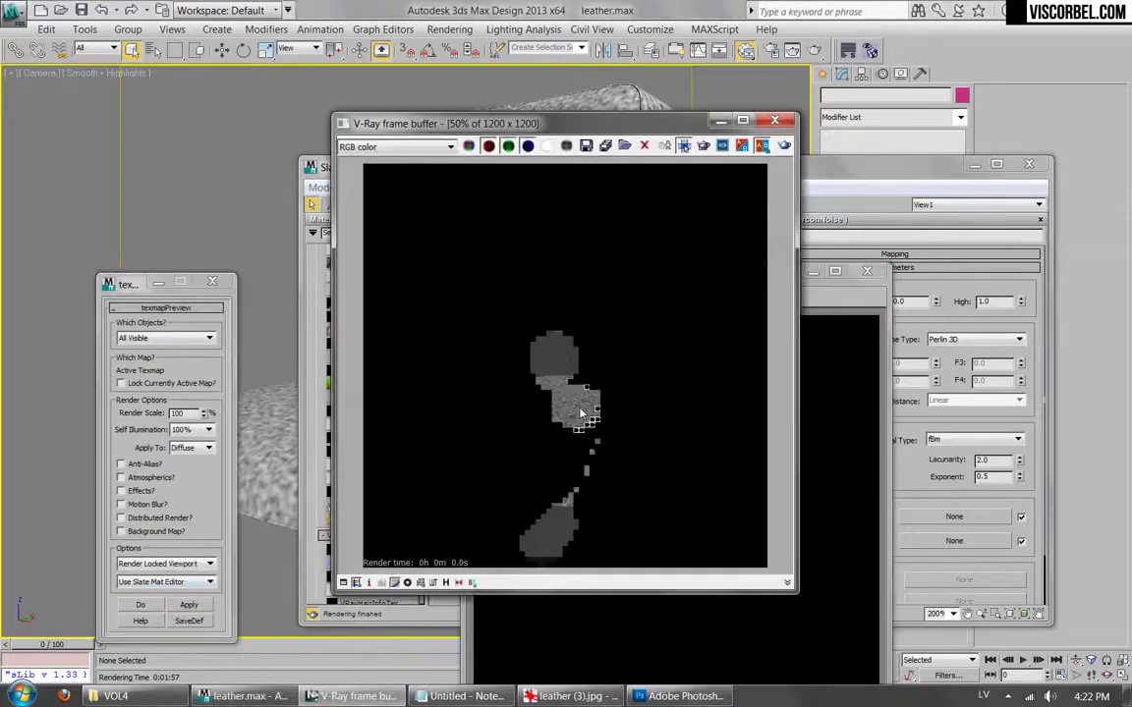
pyautogui.scroll(2, 580, 413)
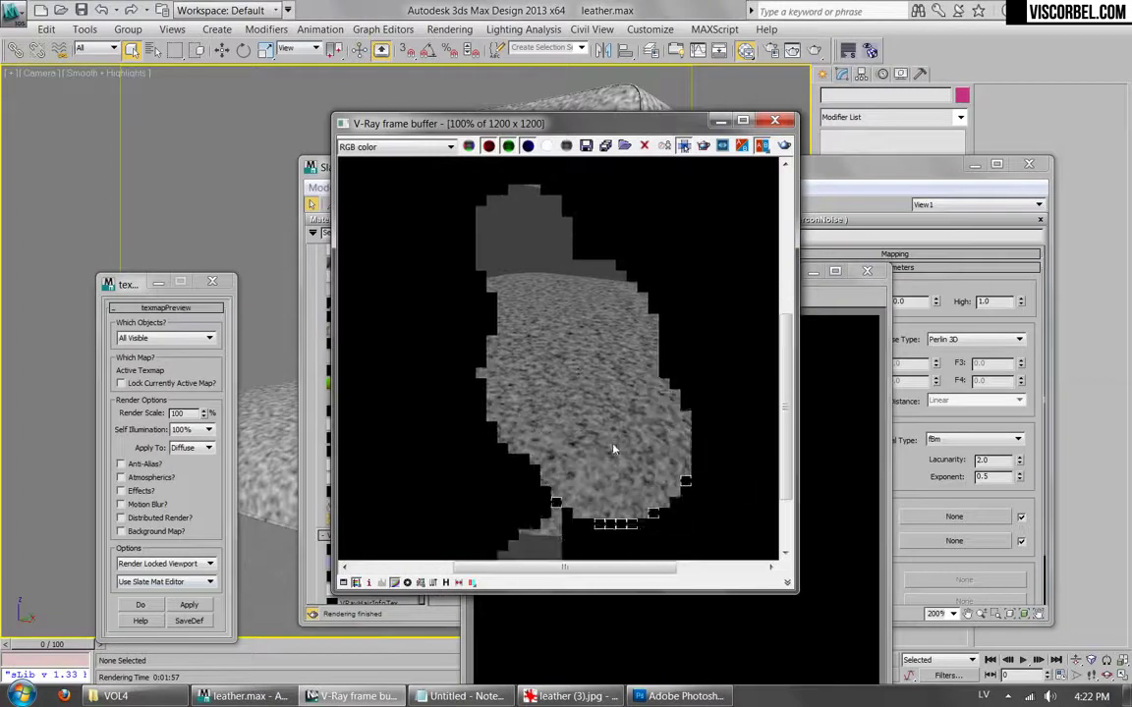
pyautogui.moveTo(373, 384); pyautogui.dragTo(546, 360, button='middle')
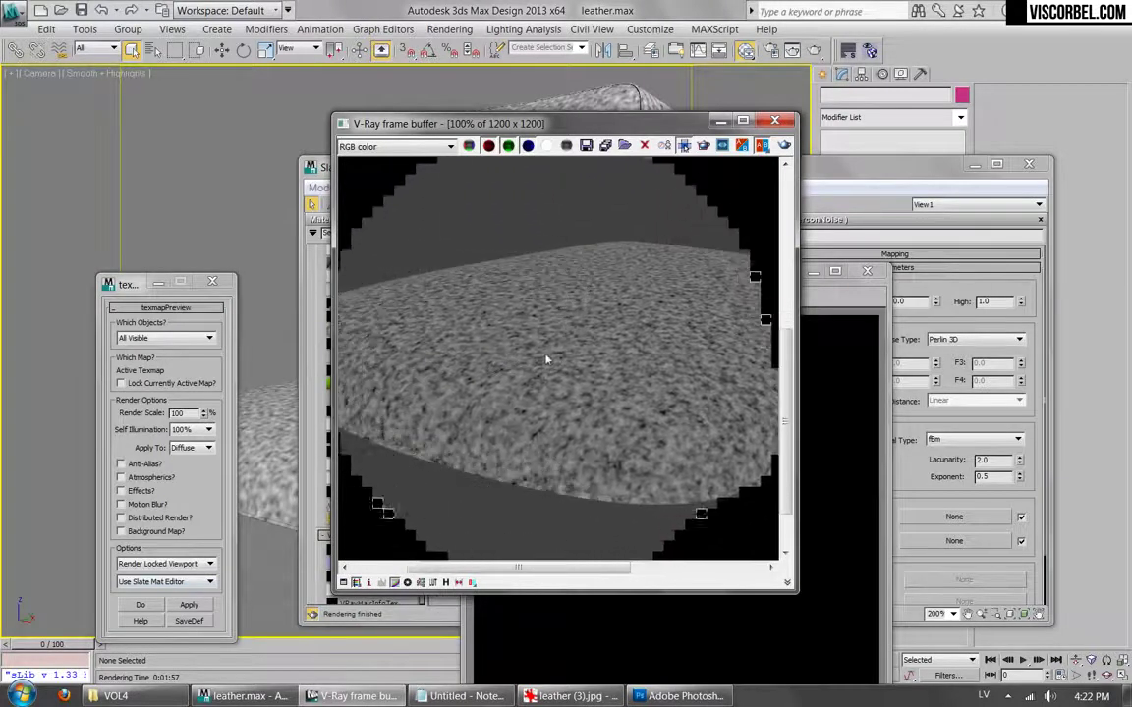
pyautogui.scroll(-2, 548, 362)
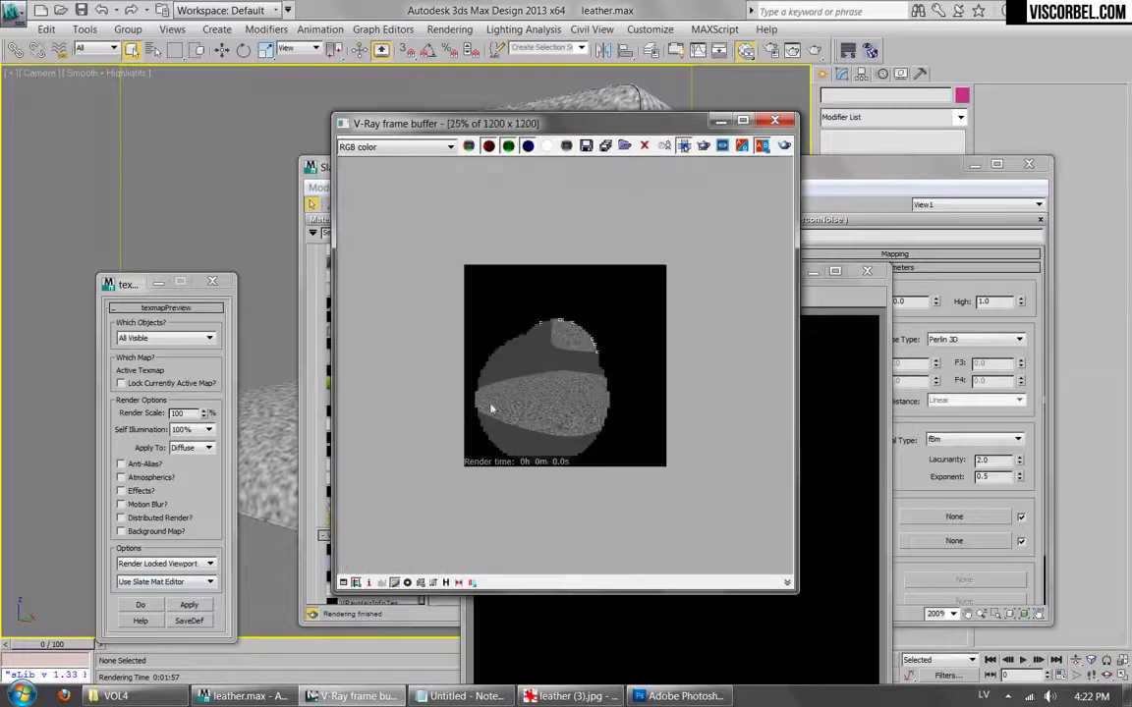
pyautogui.scroll(1, 577, 352)
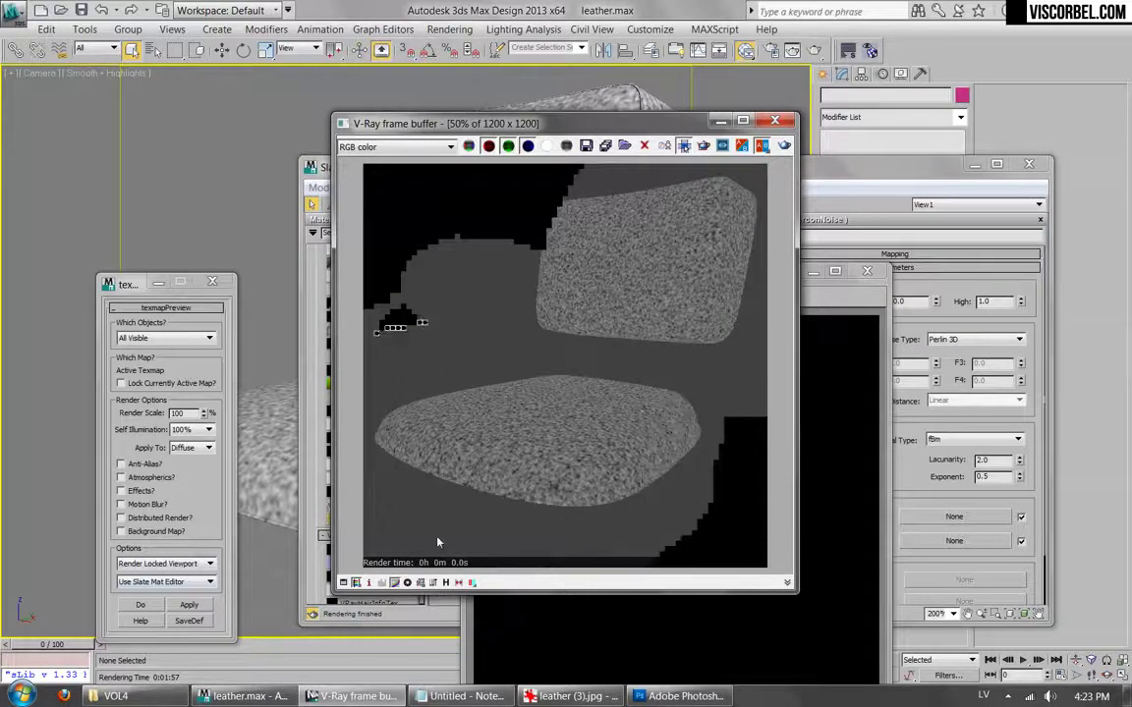
# Reduce the render output size to 400 by 400 and close the leftover frame window.
pyautogui.click(772, 52)
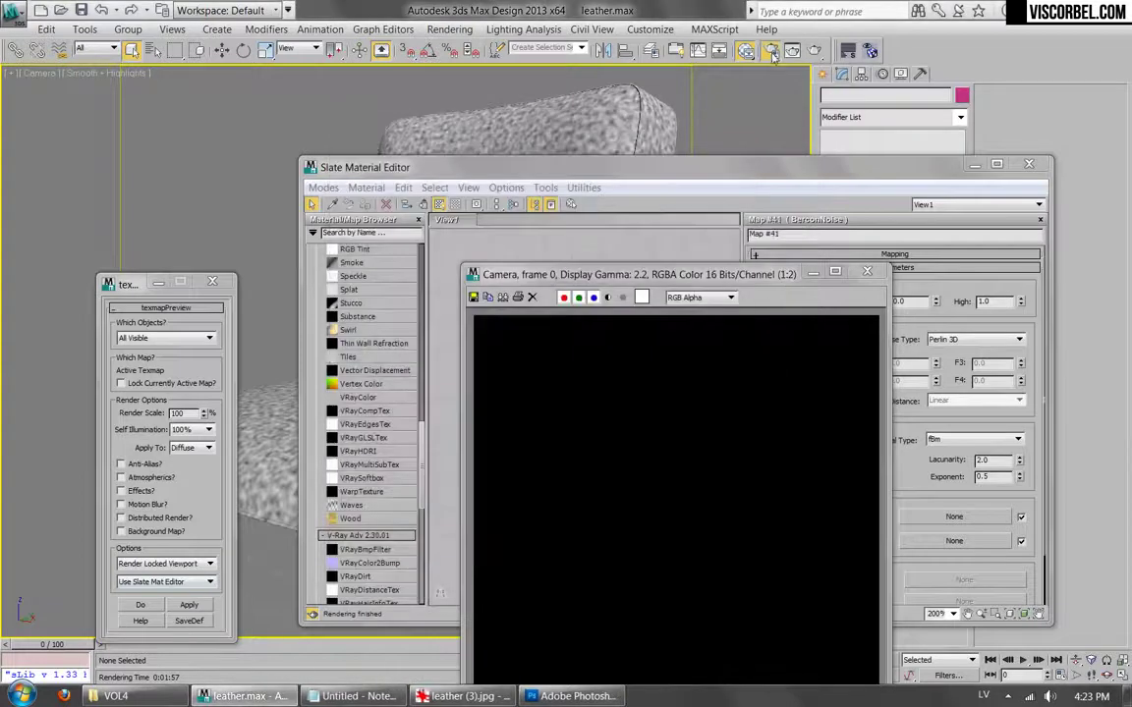
pyautogui.moveTo(839, 503); pyautogui.dragTo(697, 468)
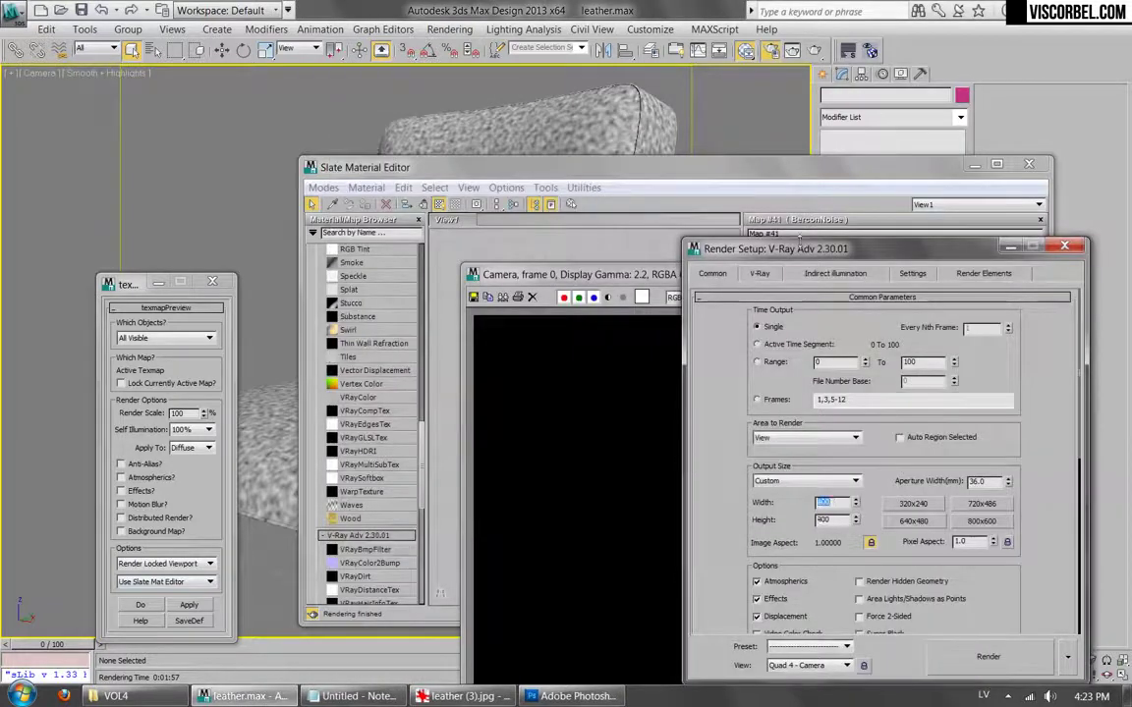
pyautogui.click(1063, 247)
pyautogui.click(865, 274)
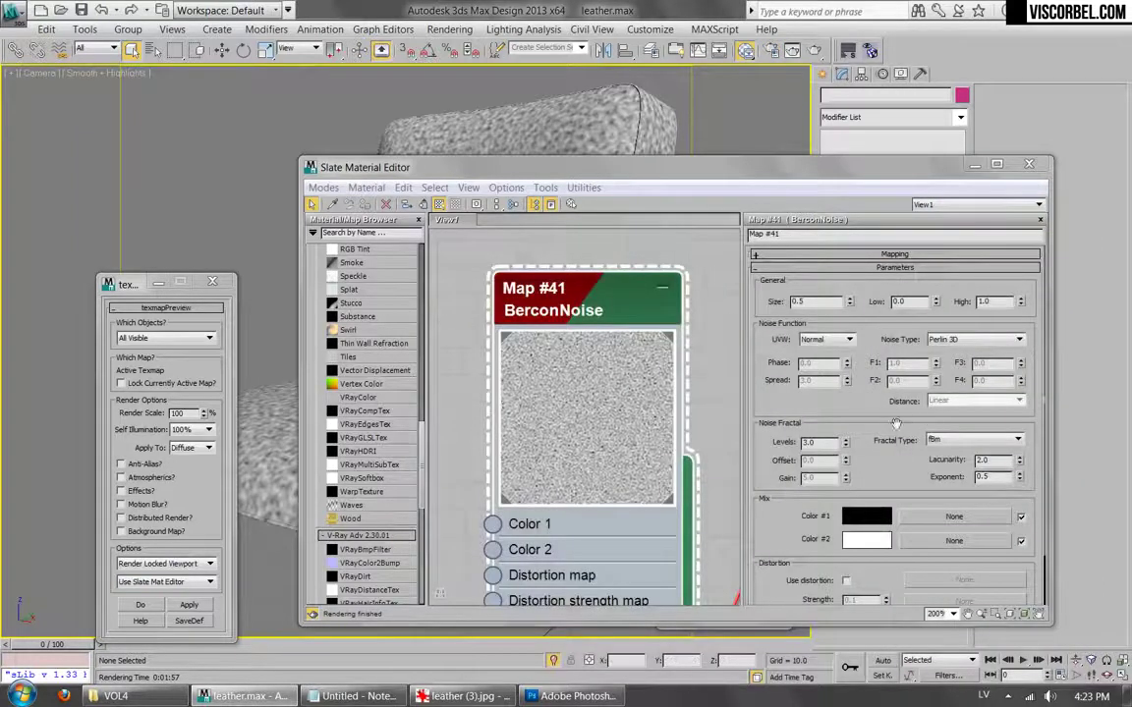
# Slightly adjust the BerconNoise map's lacunarity.
pyautogui.click(1020, 464)
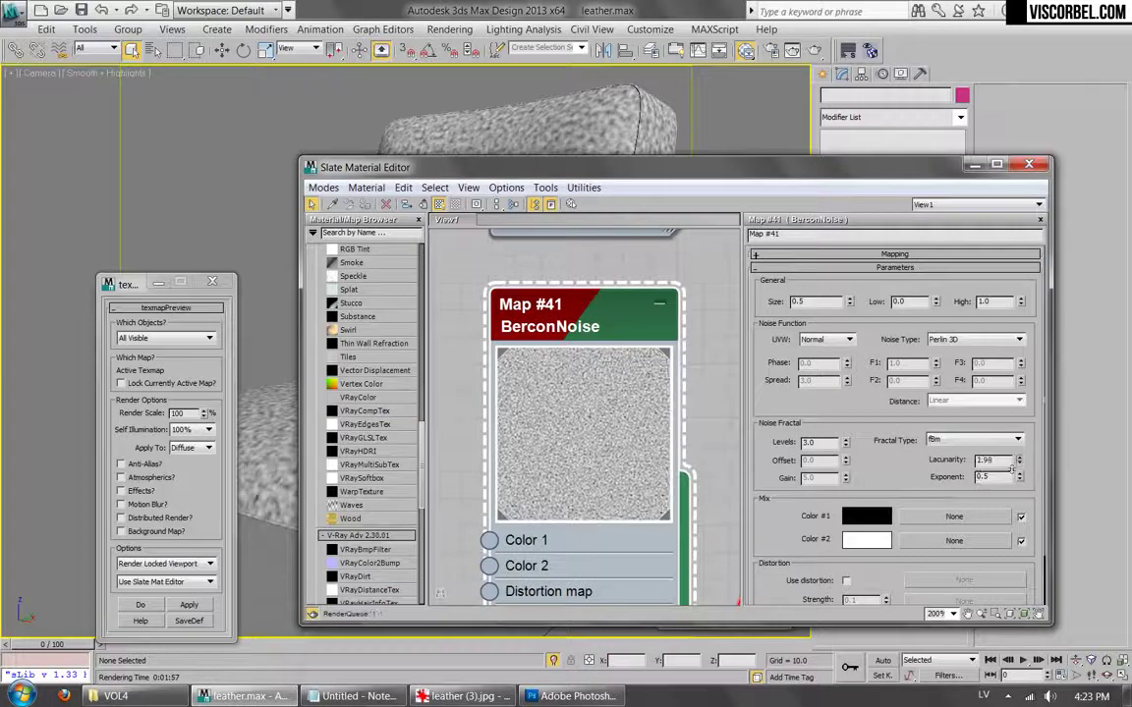
pyautogui.moveTo(1010, 464); pyautogui.dragTo(1004, 444)
# Open the Composite map's parameters, set Layer 2's blend mode to Multiply and render a texture preview.
pyautogui.moveTo(586, 381); pyautogui.dragTo(499, 463, button='middle')
pyautogui.scroll(-2, 499, 464)
pyautogui.moveTo(641, 421); pyautogui.dragTo(511, 469, button='middle')
pyautogui.doubleClick(589, 344)
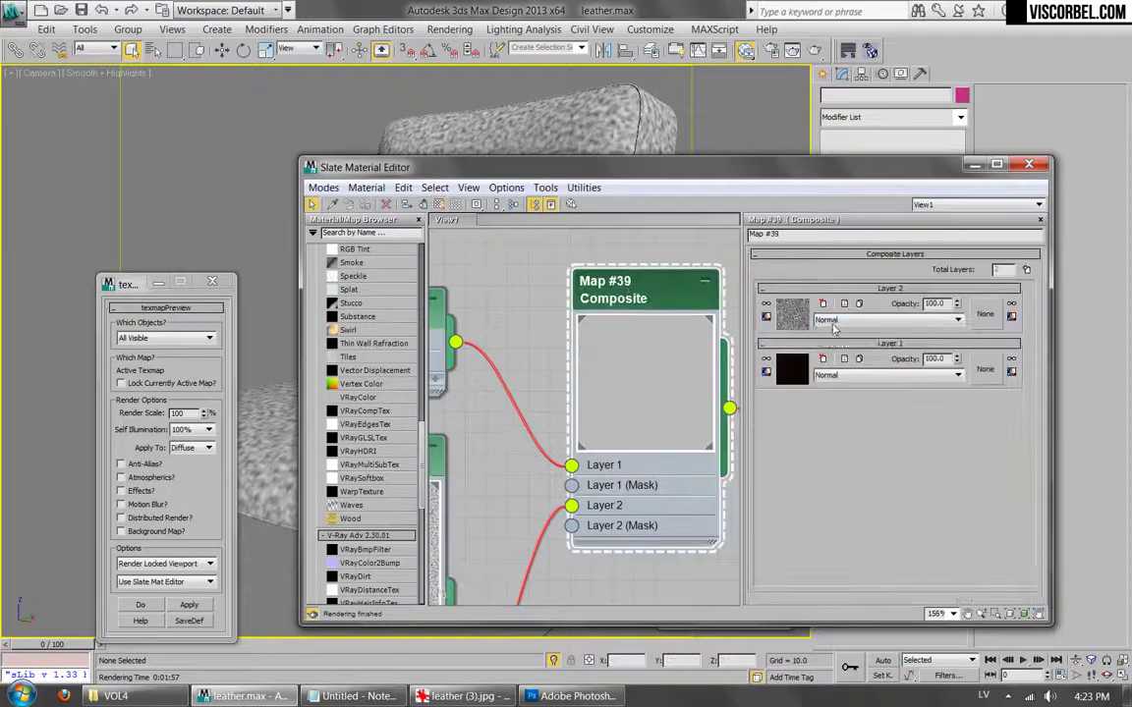
pyautogui.click(887, 320)
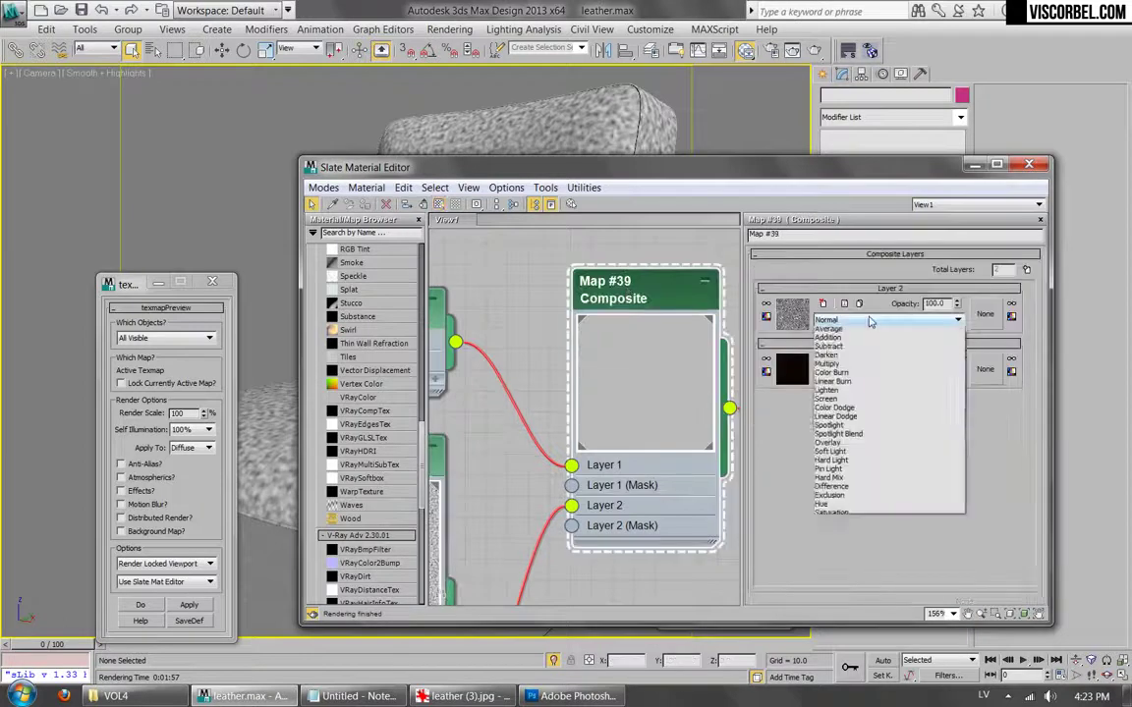
pyautogui.click(843, 375)
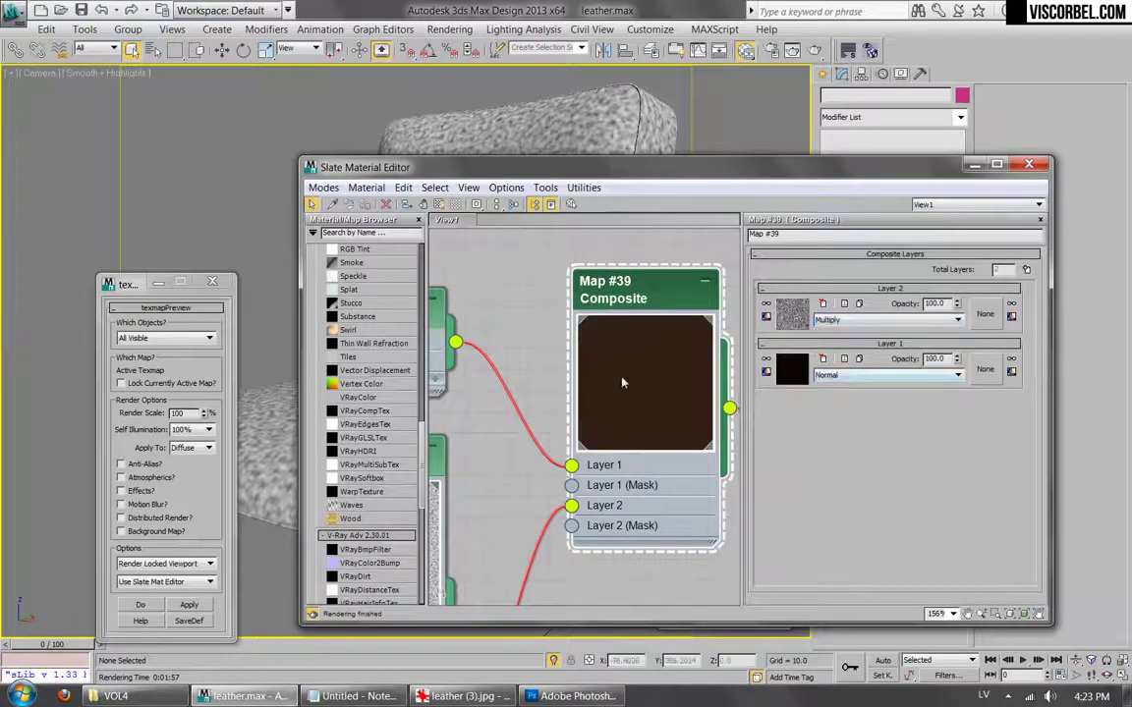
pyautogui.scroll(3, 621, 312)
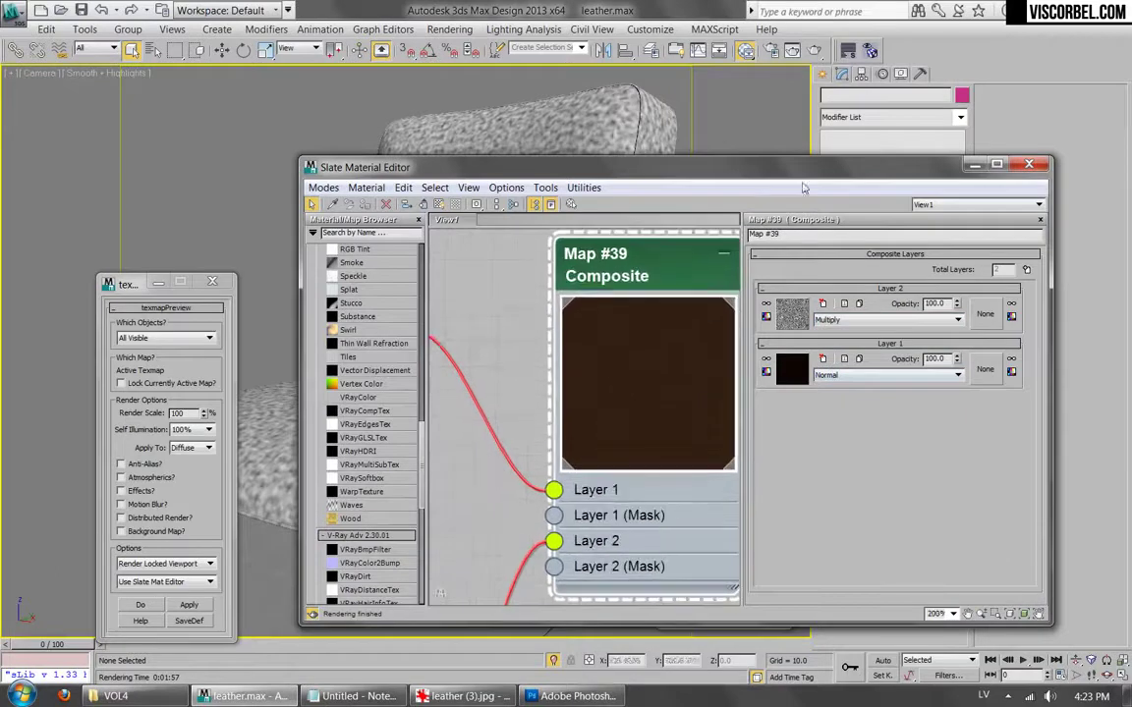
pyautogui.click(183, 609)
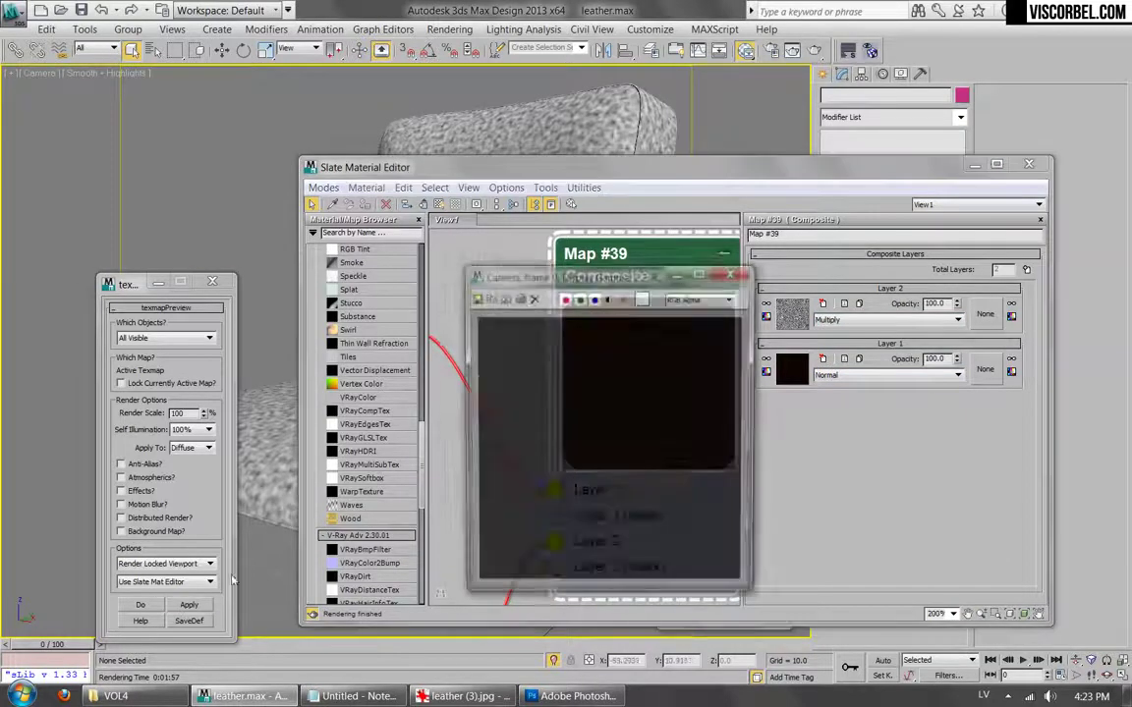
pyautogui.scroll(1, 553, 419)
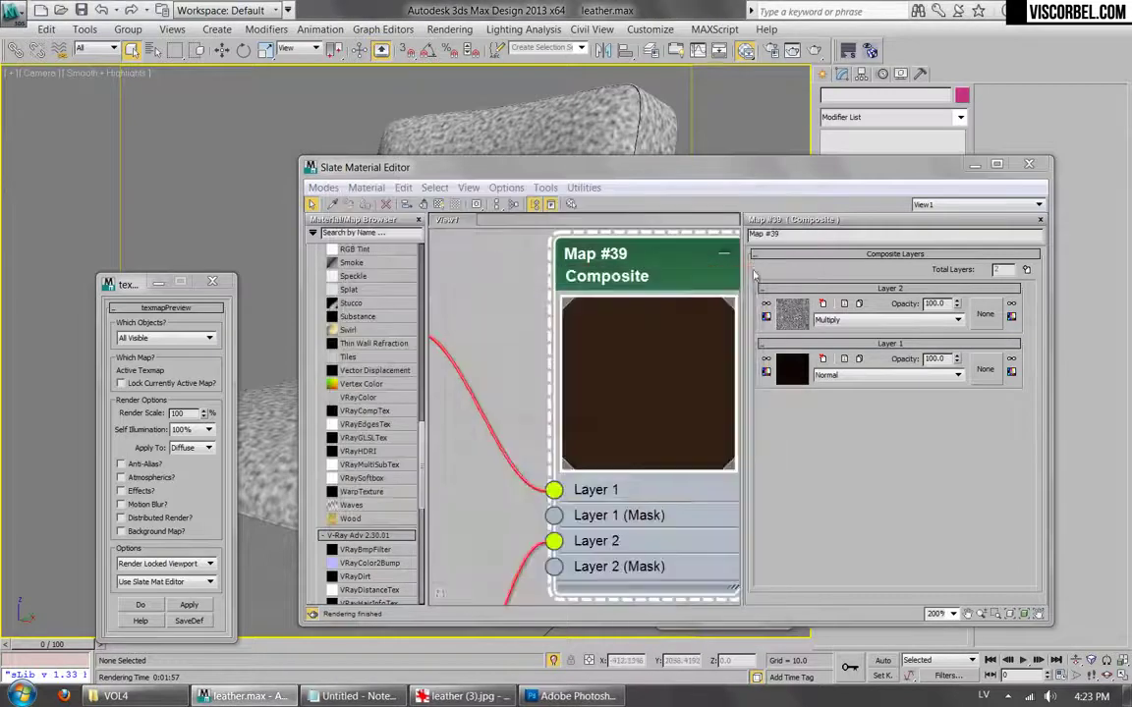
# Switch Layer 2's blend mode to Overlay and render the Composite preview again.
pyautogui.click(884, 320)
pyautogui.click(844, 455)
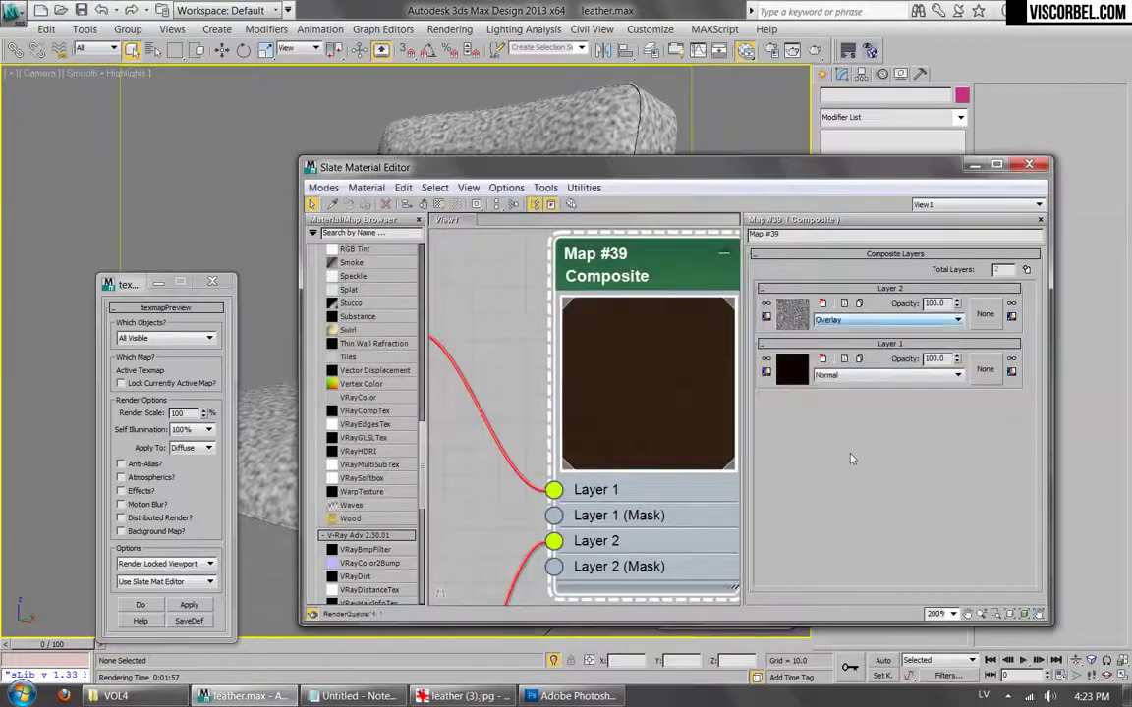
pyautogui.click(188, 605)
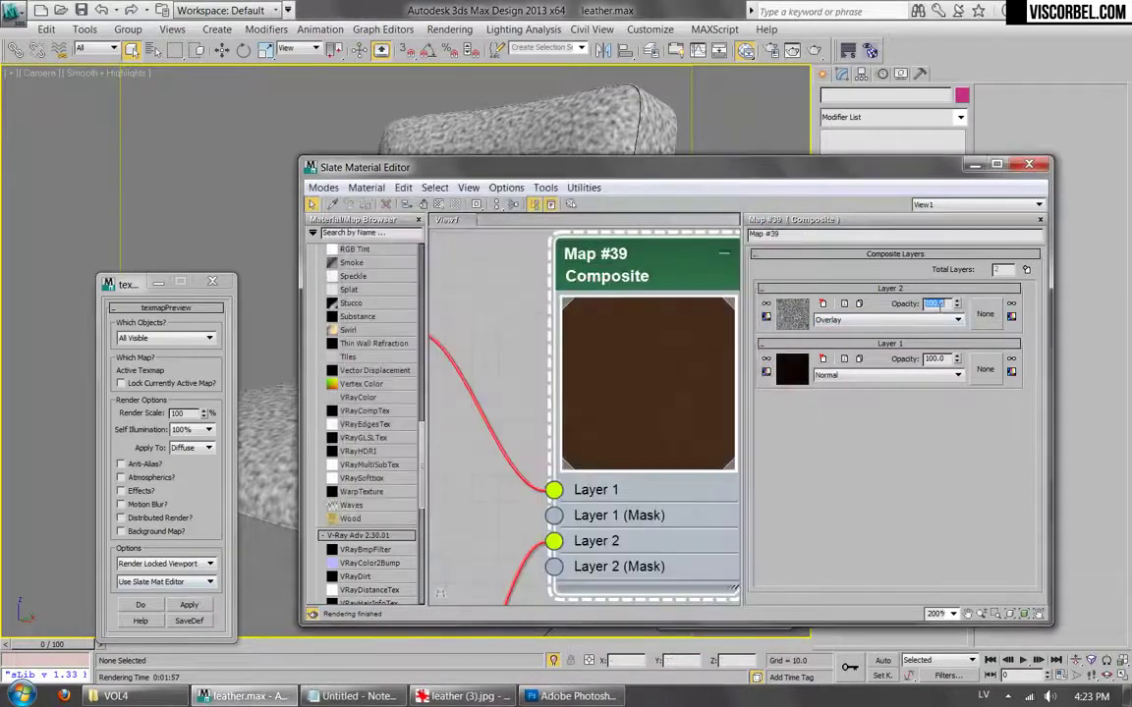
# Set Layer 2's opacity to 30, render another texture preview and close its frame window.
pyautogui.press('Return')
pyautogui.click(189, 605)
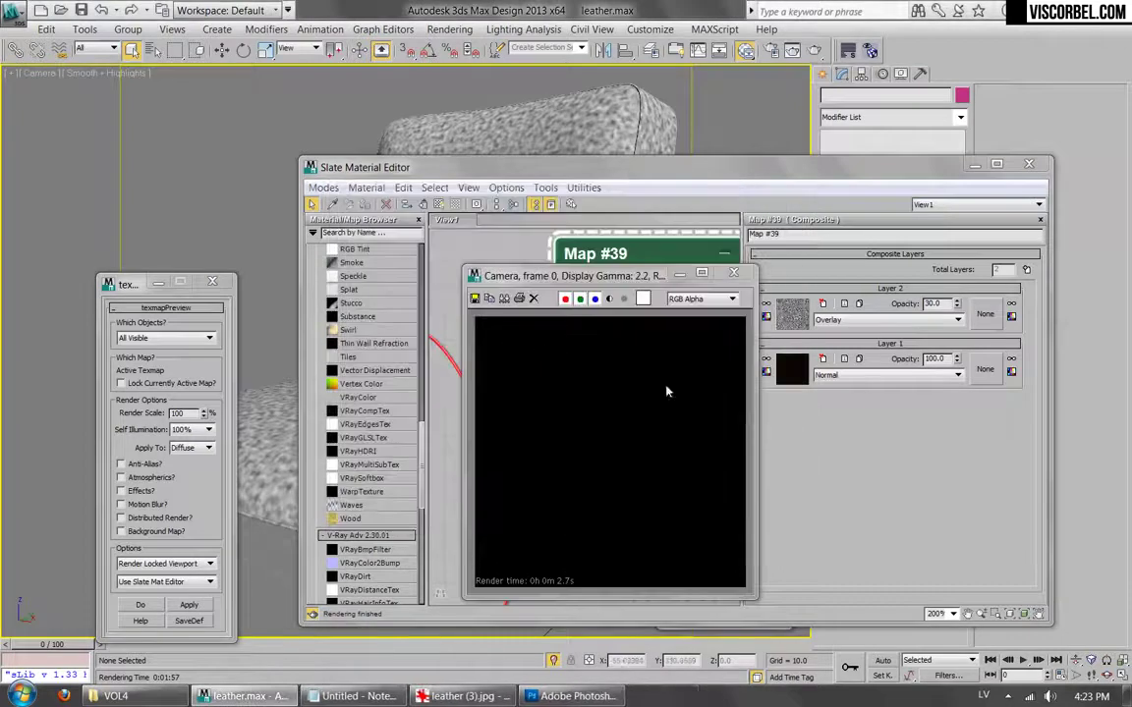
pyautogui.click(734, 274)
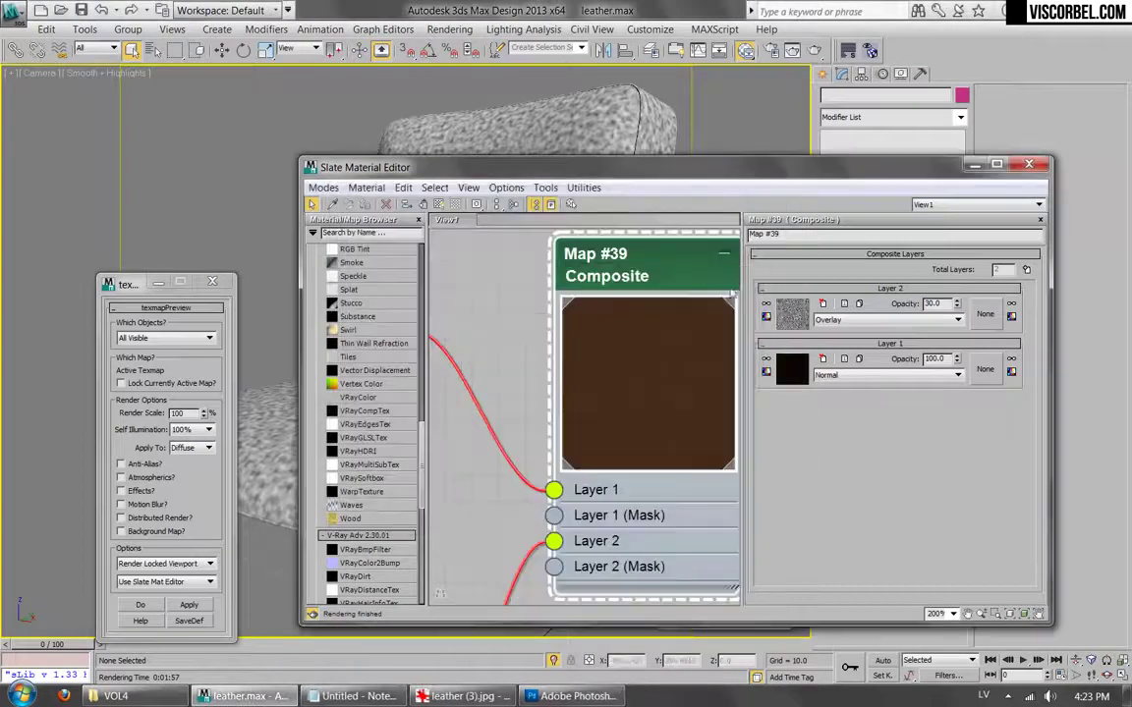
# Add a third layer to the Composite map and assign a VRayColor map to it.
pyautogui.click(1025, 269)
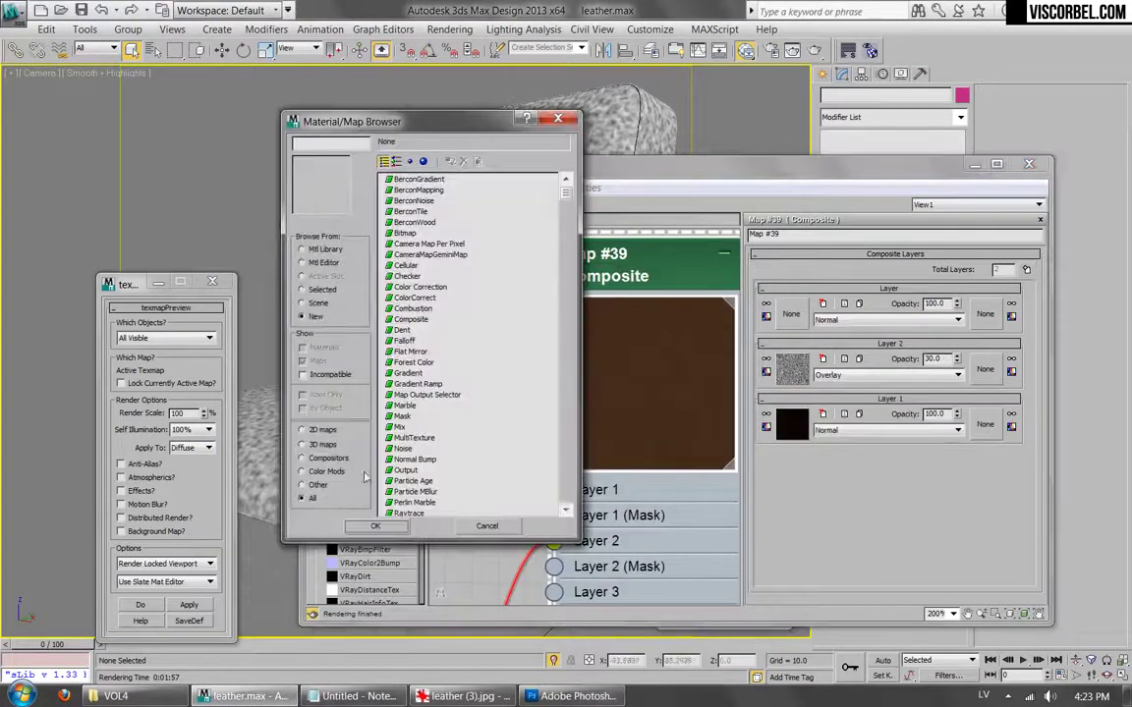
pyautogui.click(415, 484)
pyautogui.scroll(-6, 415, 486)
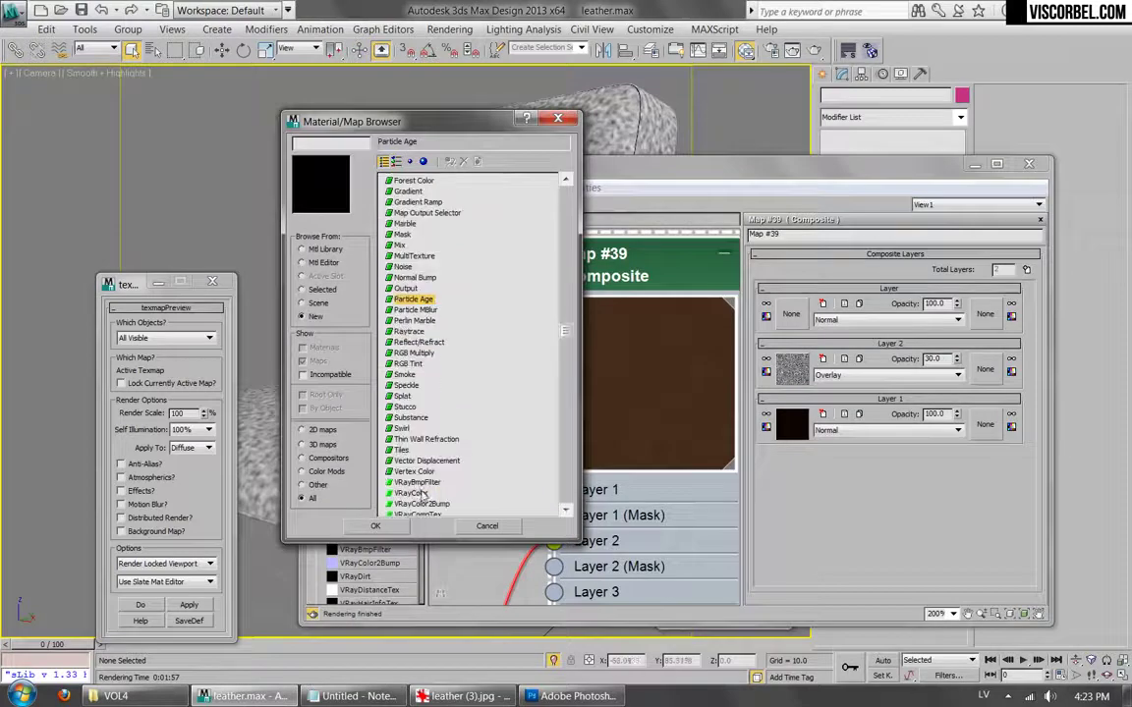
pyautogui.doubleClick(421, 493)
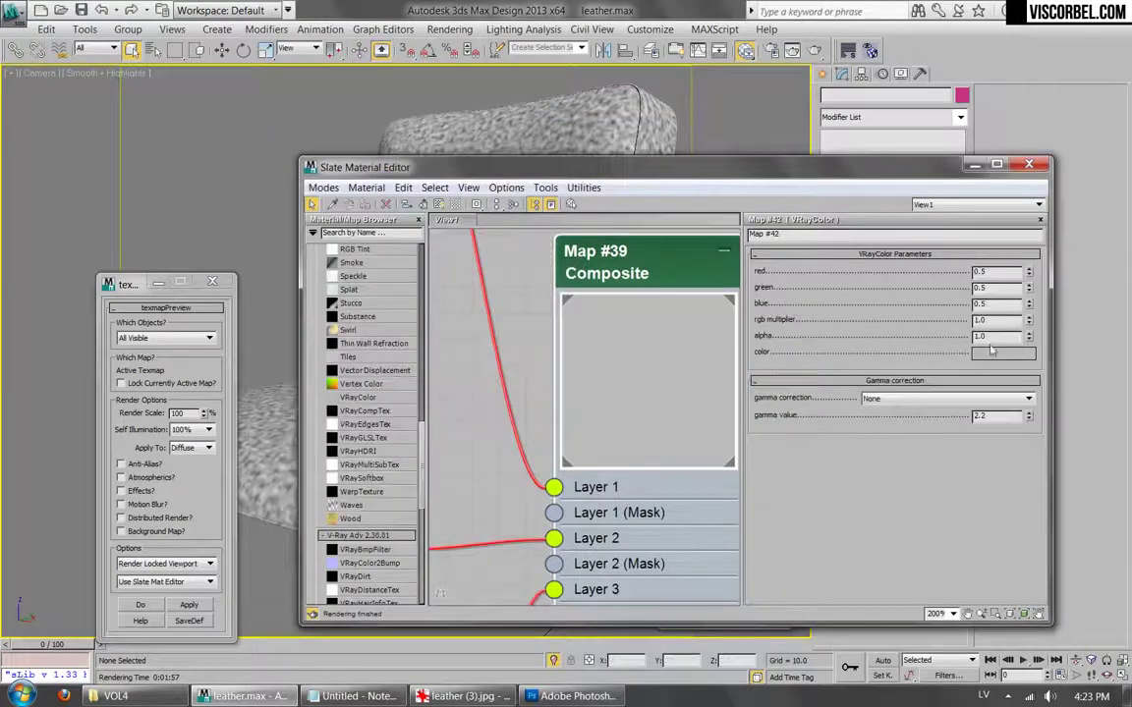
# Set the VRayColor map's color to black and reopen the Composite map's parameters.
pyautogui.click(993, 354)
pyautogui.rightClick(647, 173)
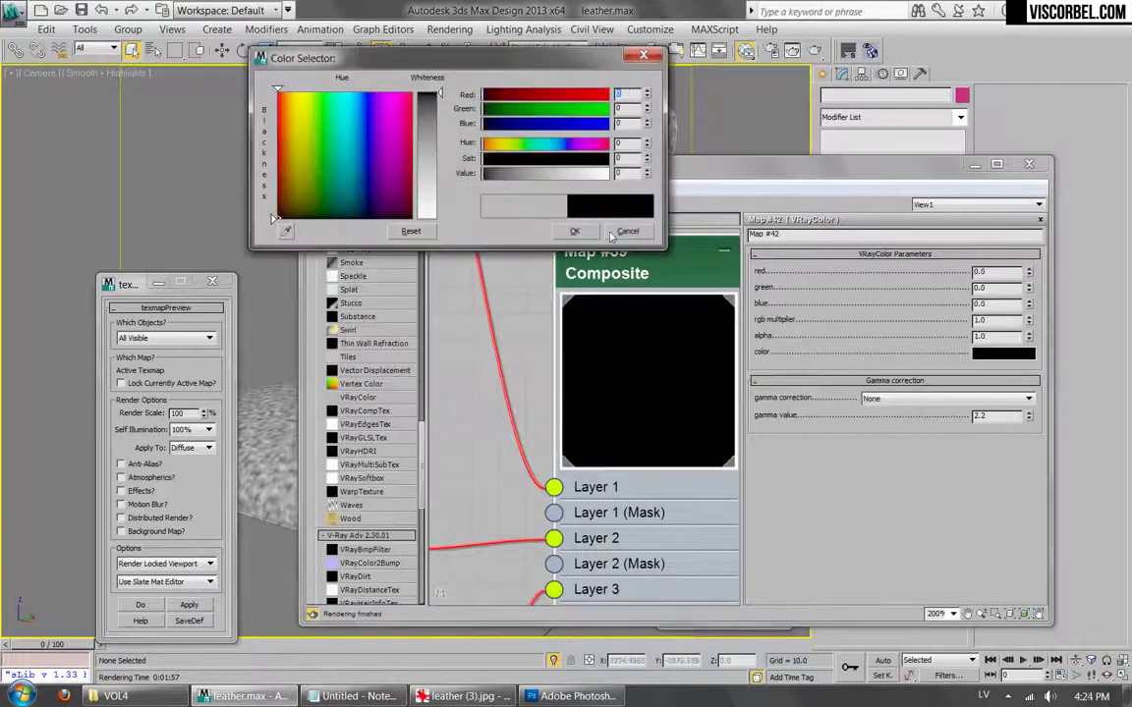
pyautogui.click(575, 231)
pyautogui.doubleClick(629, 267)
pyautogui.click(1007, 316)
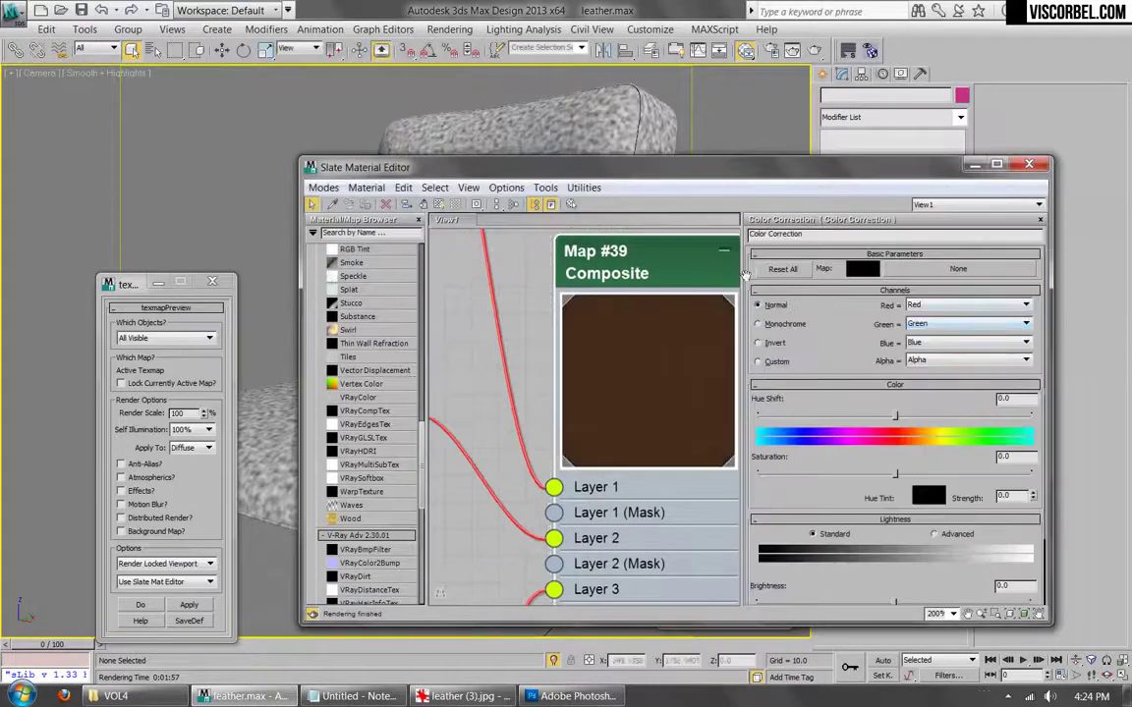
pyautogui.doubleClick(659, 273)
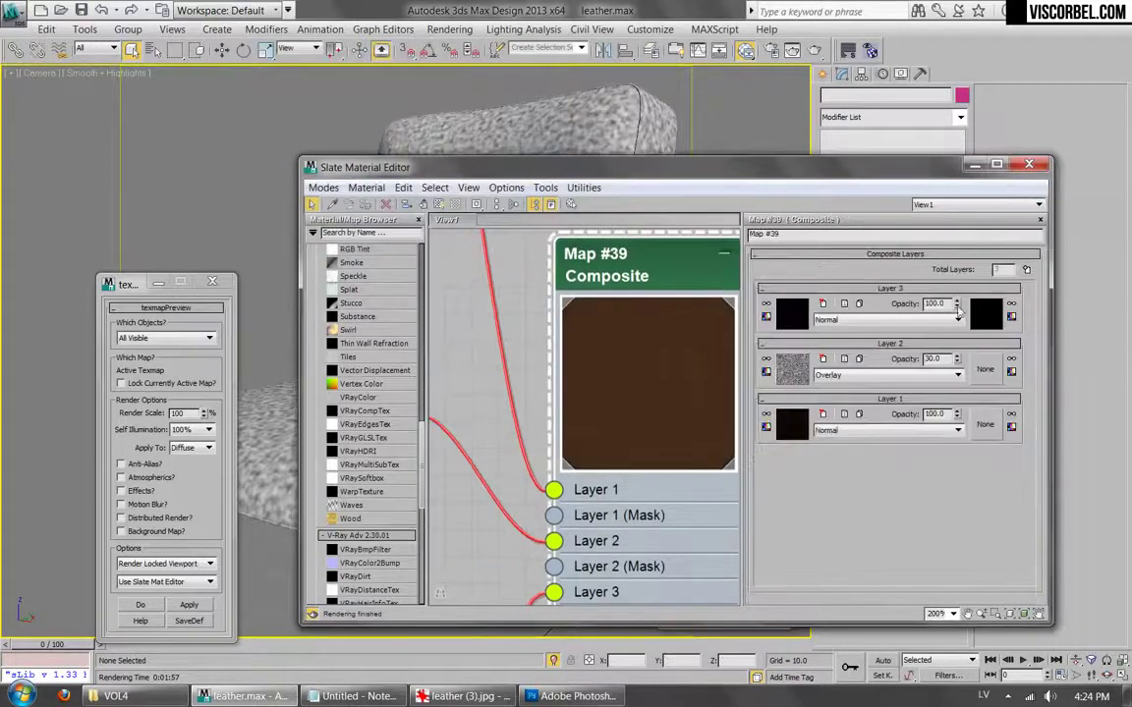
pyautogui.click(1010, 316)
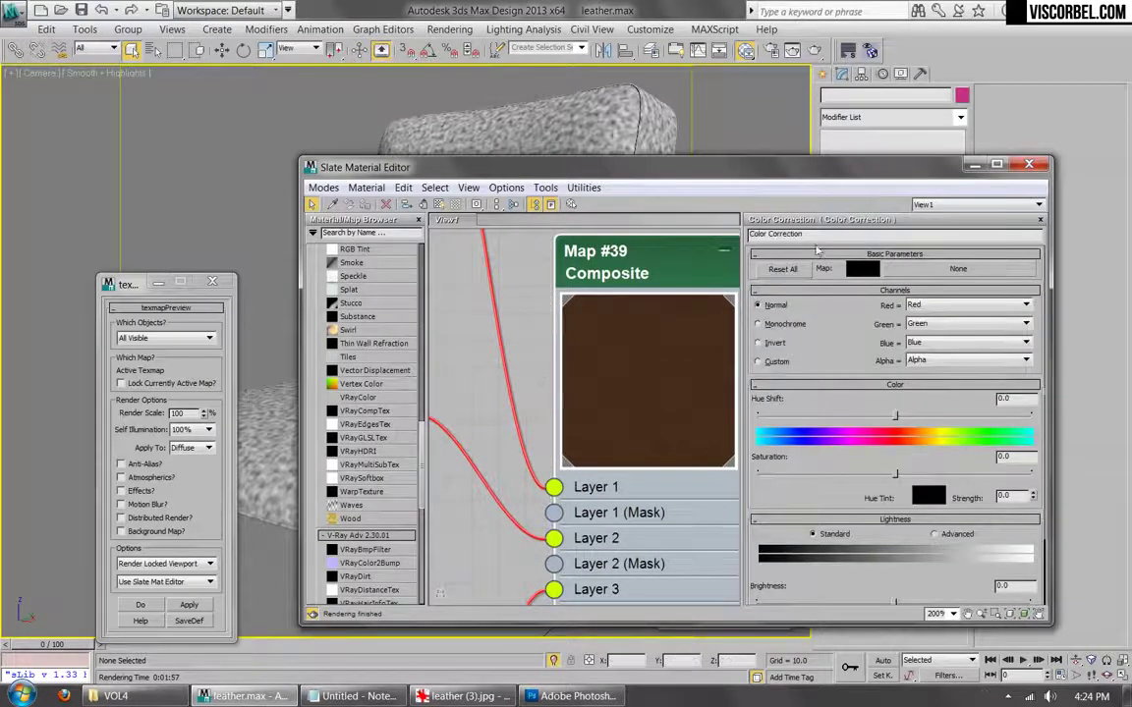
pyautogui.doubleClick(566, 265)
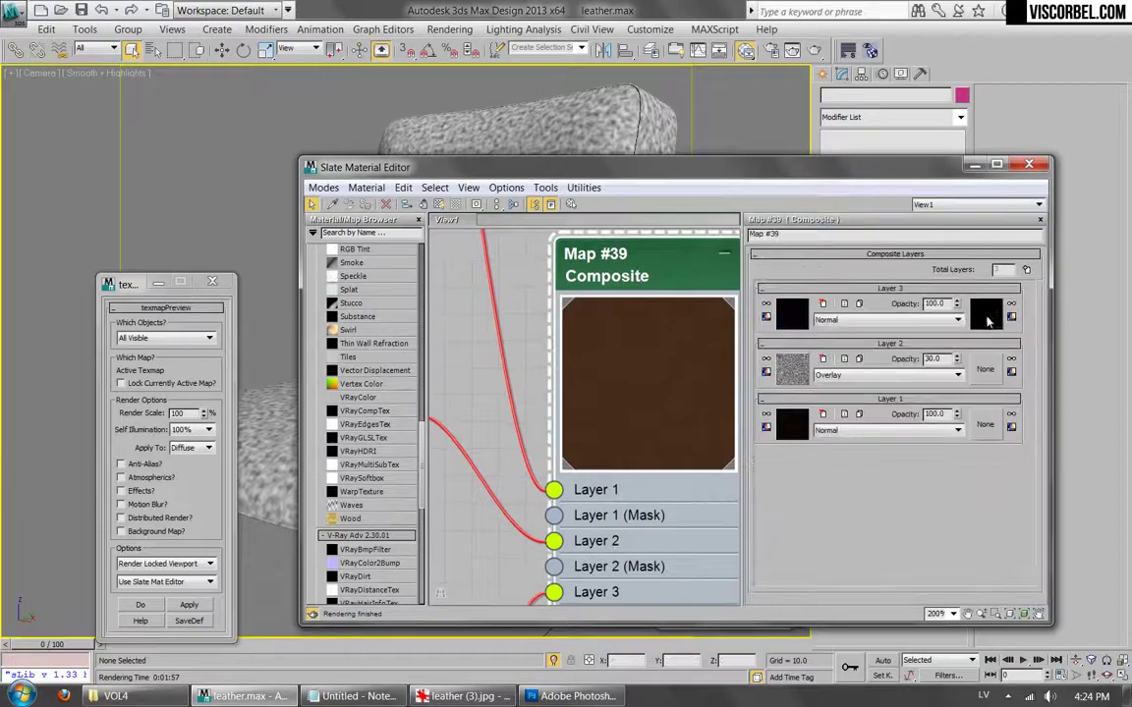
pyautogui.rightClick(994, 320)
pyautogui.click(1018, 391)
# Assign a BerconNoise map as Layer 3's mask and open that new map's parameters.
pyautogui.click(984, 315)
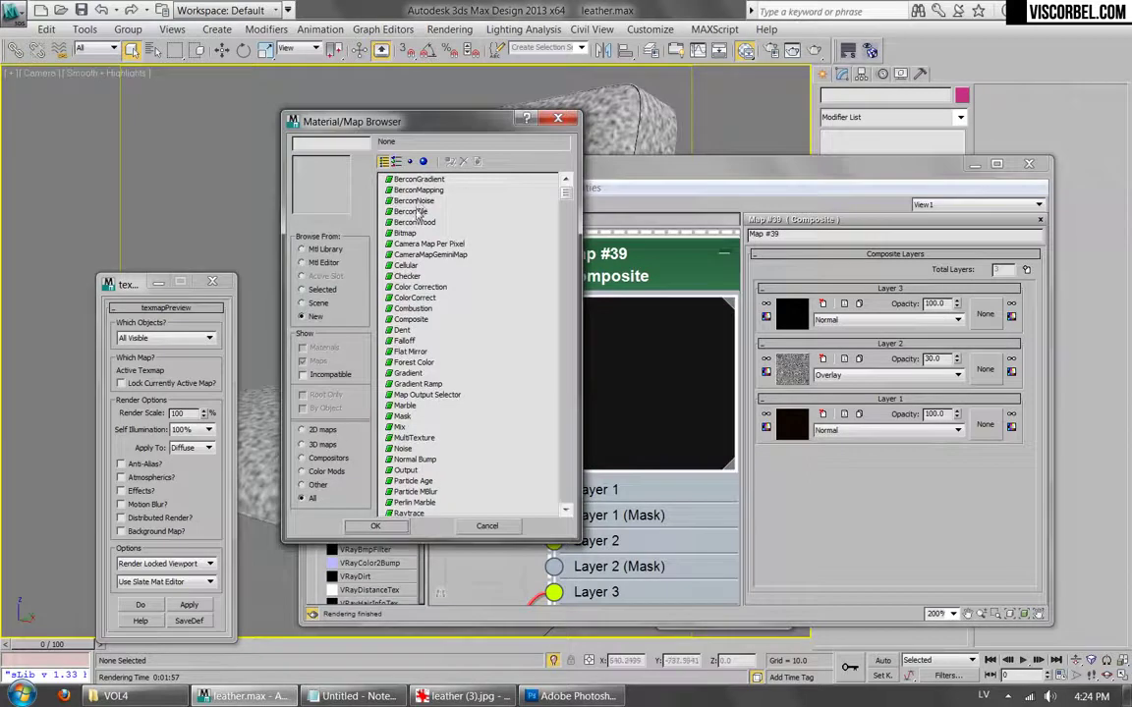
pyautogui.doubleClick(413, 180)
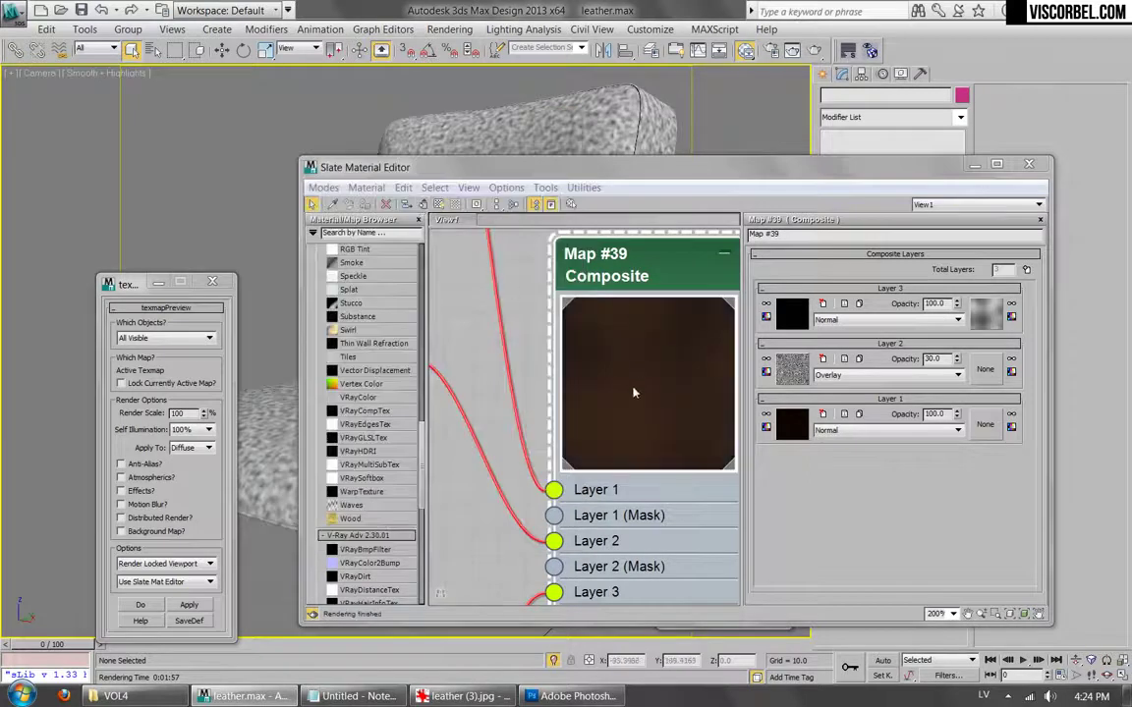
pyautogui.scroll(-5, 633, 393)
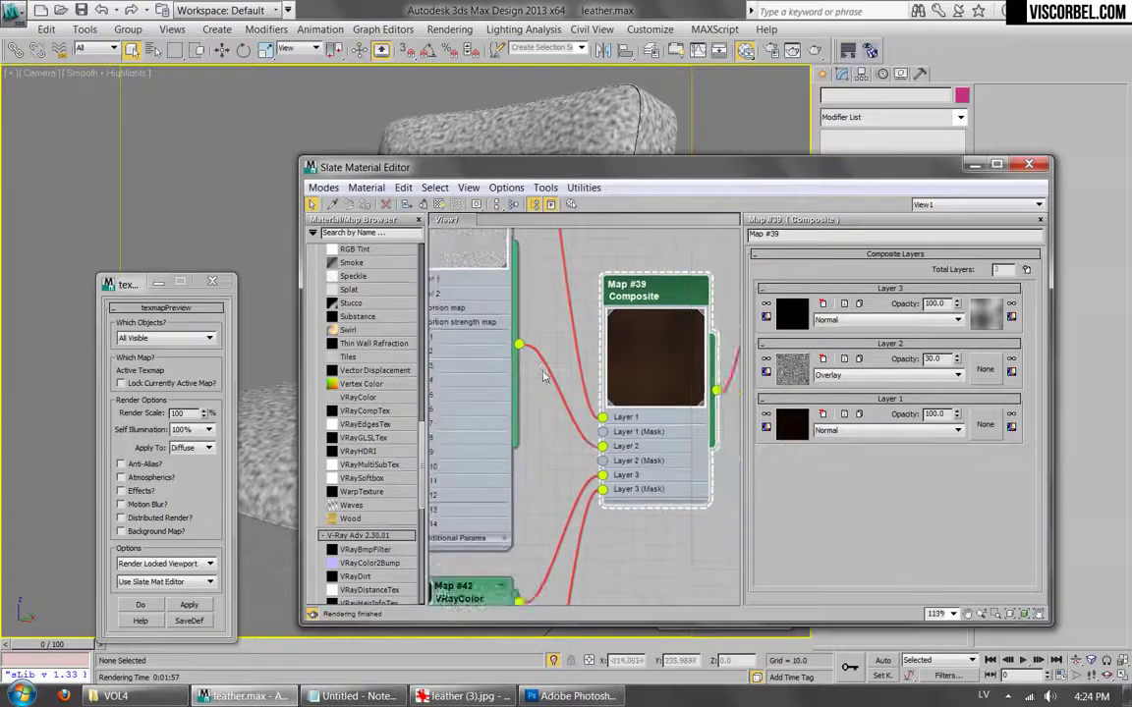
pyautogui.scroll(-5, 544, 376)
pyautogui.moveTo(584, 315); pyautogui.dragTo(594, 373, button='middle')
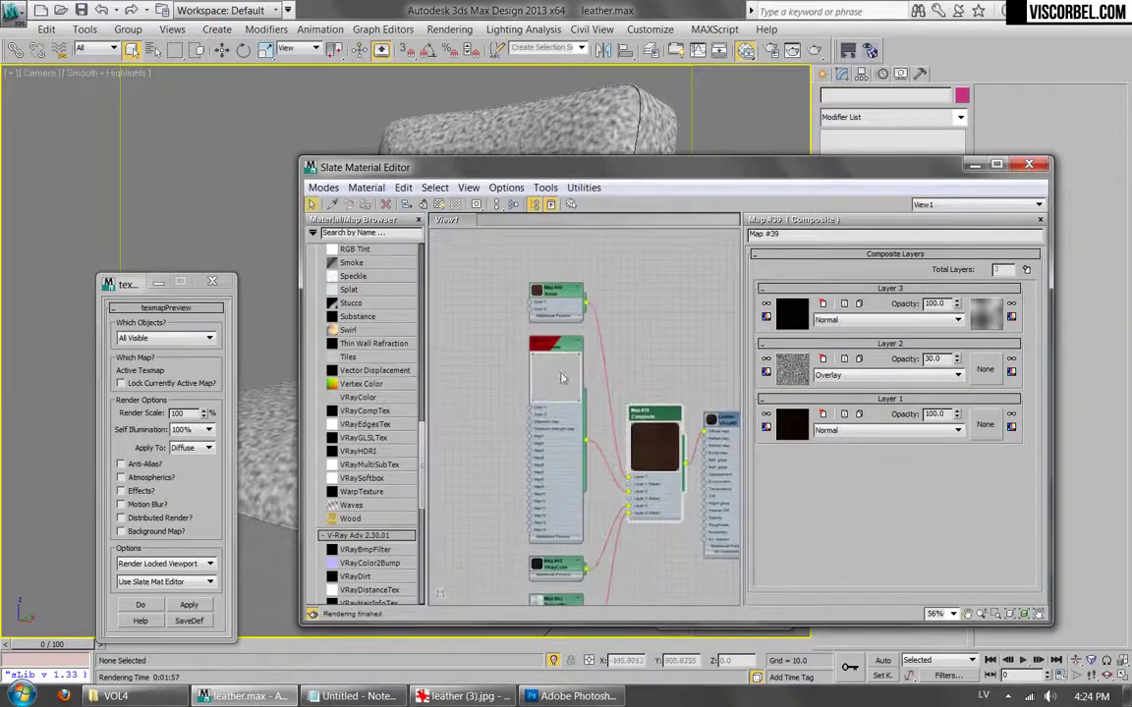
pyautogui.doubleClick(554, 341)
pyautogui.moveTo(605, 436); pyautogui.dragTo(617, 293, button='middle')
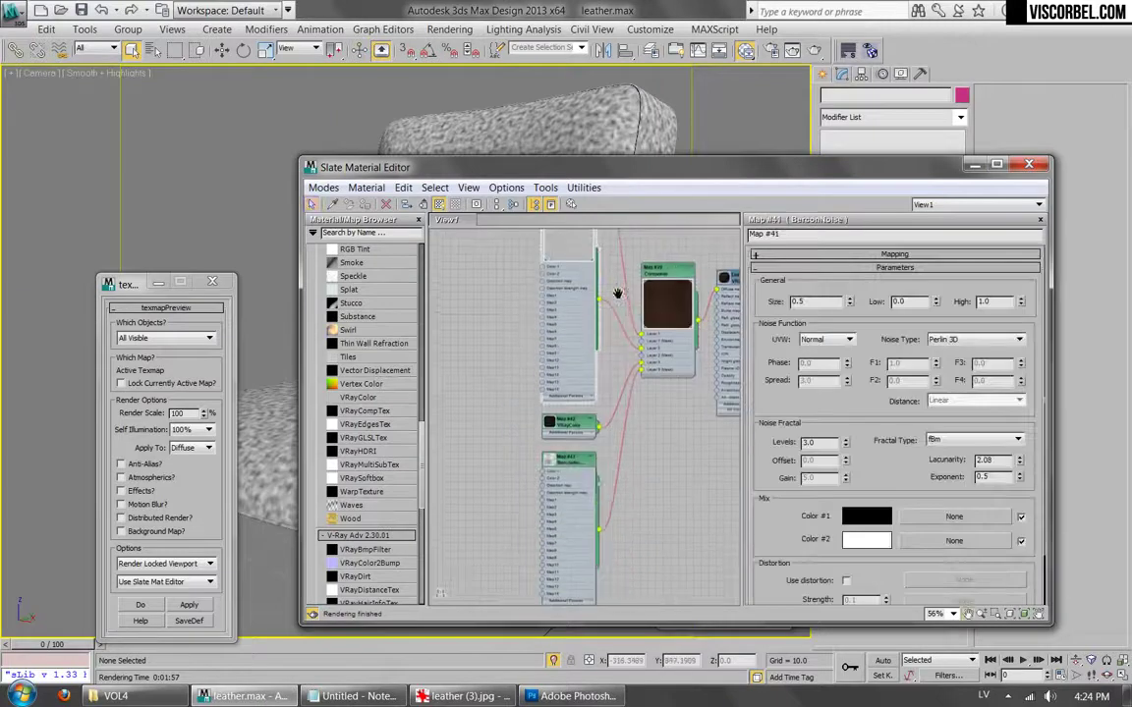
pyautogui.doubleClick(563, 460)
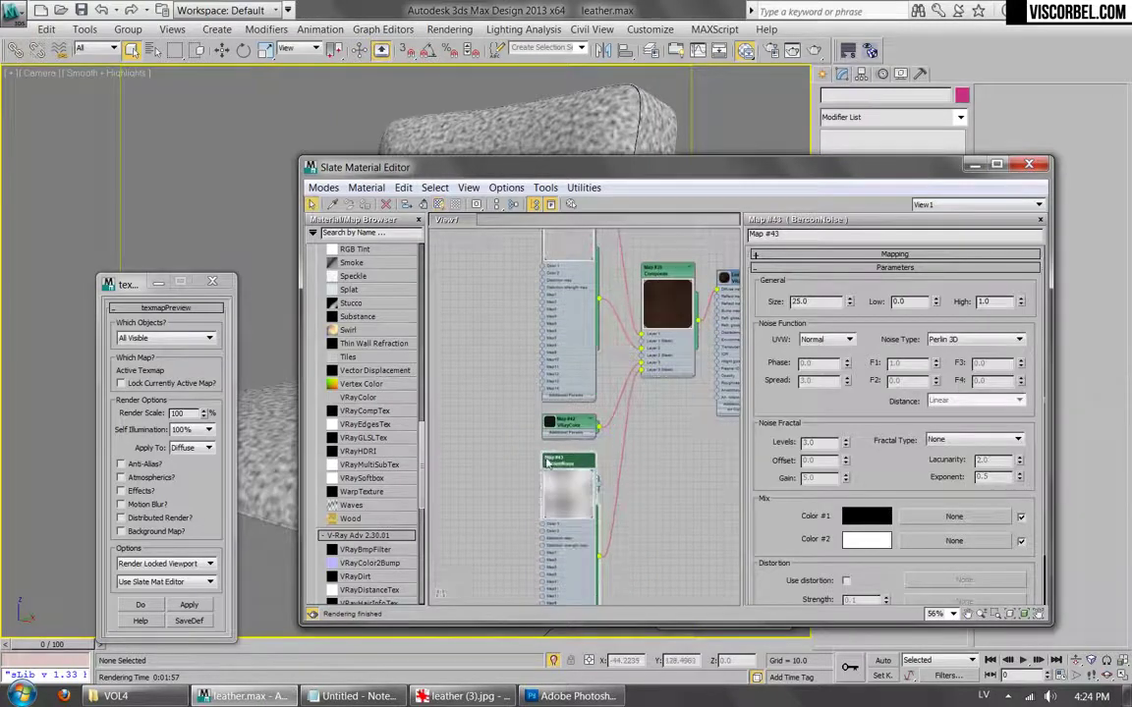
# Show the mask BerconNoise map in the viewport on the Leather VRayMtl material.
pyautogui.rightClick(557, 456)
pyautogui.click(643, 236)
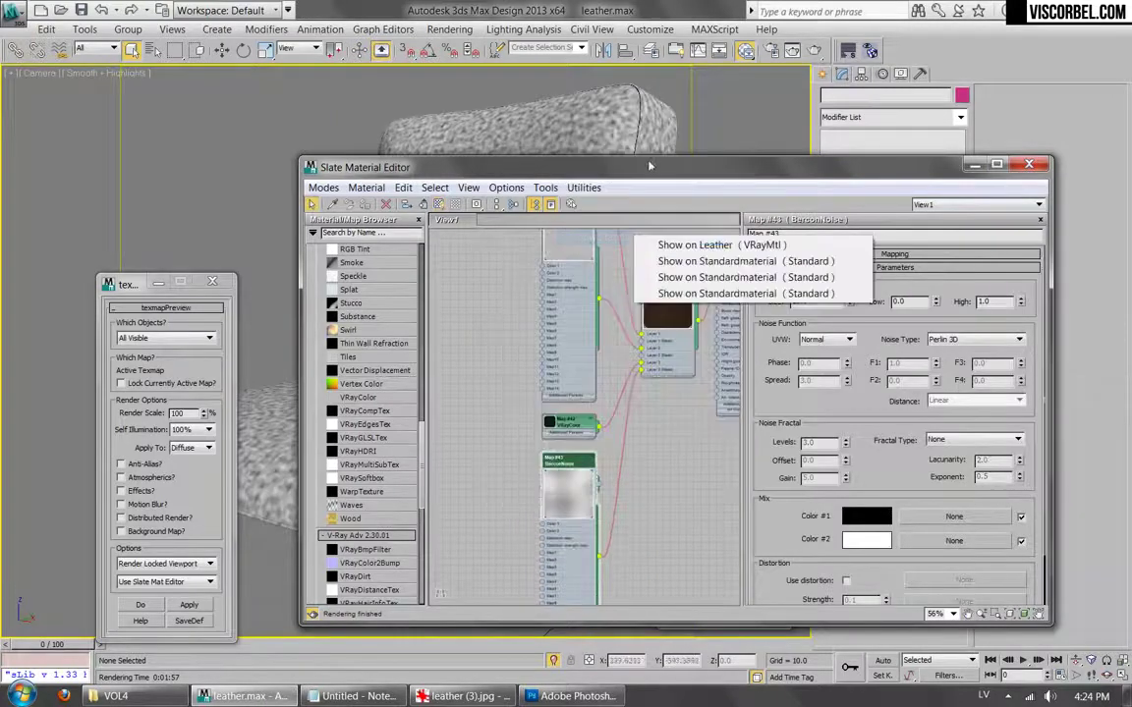
pyautogui.click(730, 247)
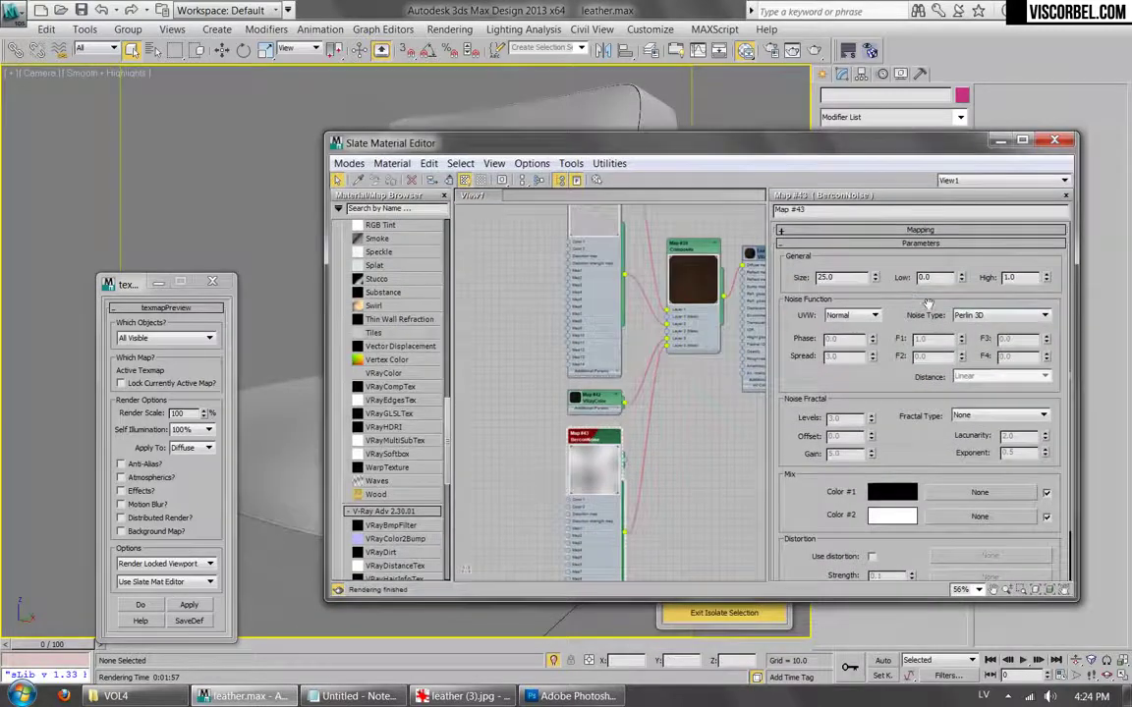
# Set the mask BerconNoise map's noise type to Worley (Voronoi) and its size to 2.0.
pyautogui.click(998, 316)
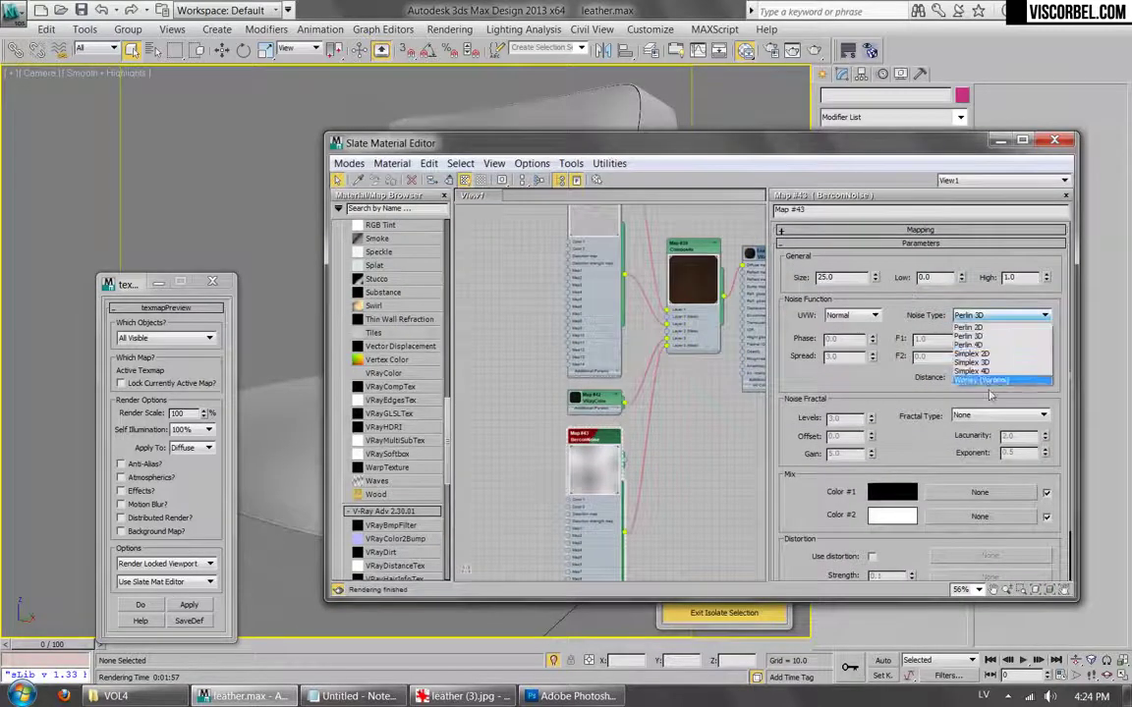
pyautogui.click(989, 382)
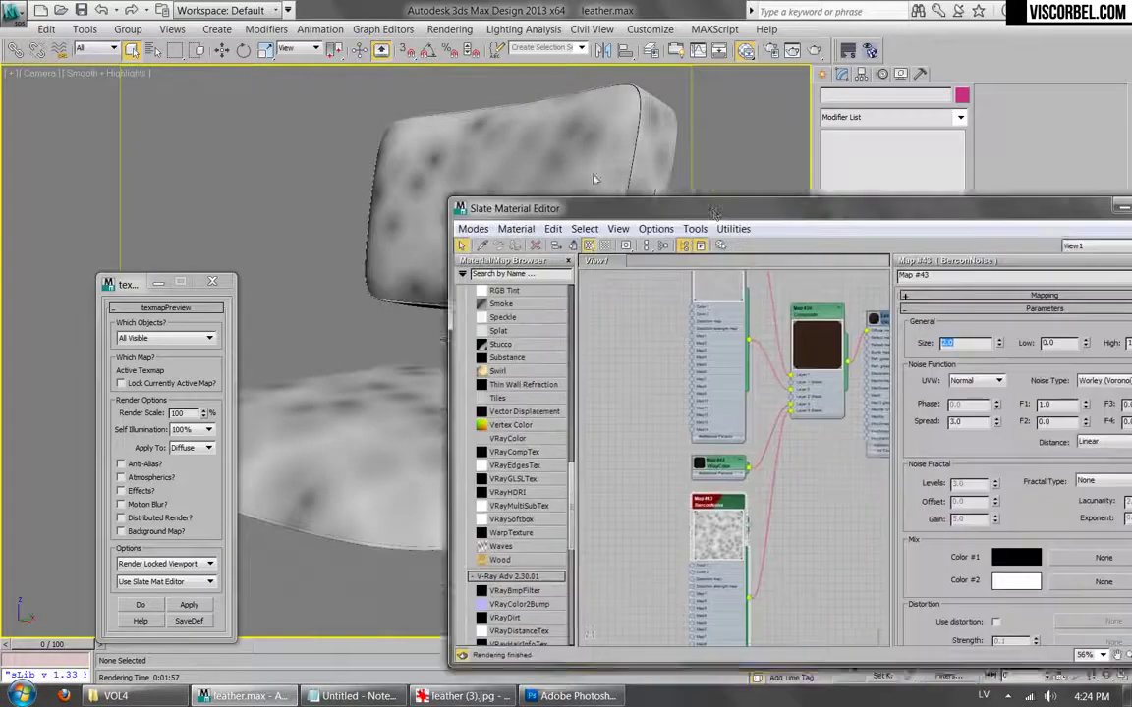
pyautogui.moveTo(790, 213); pyautogui.dragTo(602, 141)
# Try different fractal types on the mask BerconNoise map and settle on fBm.
pyautogui.click(1012, 408)
pyautogui.click(983, 429)
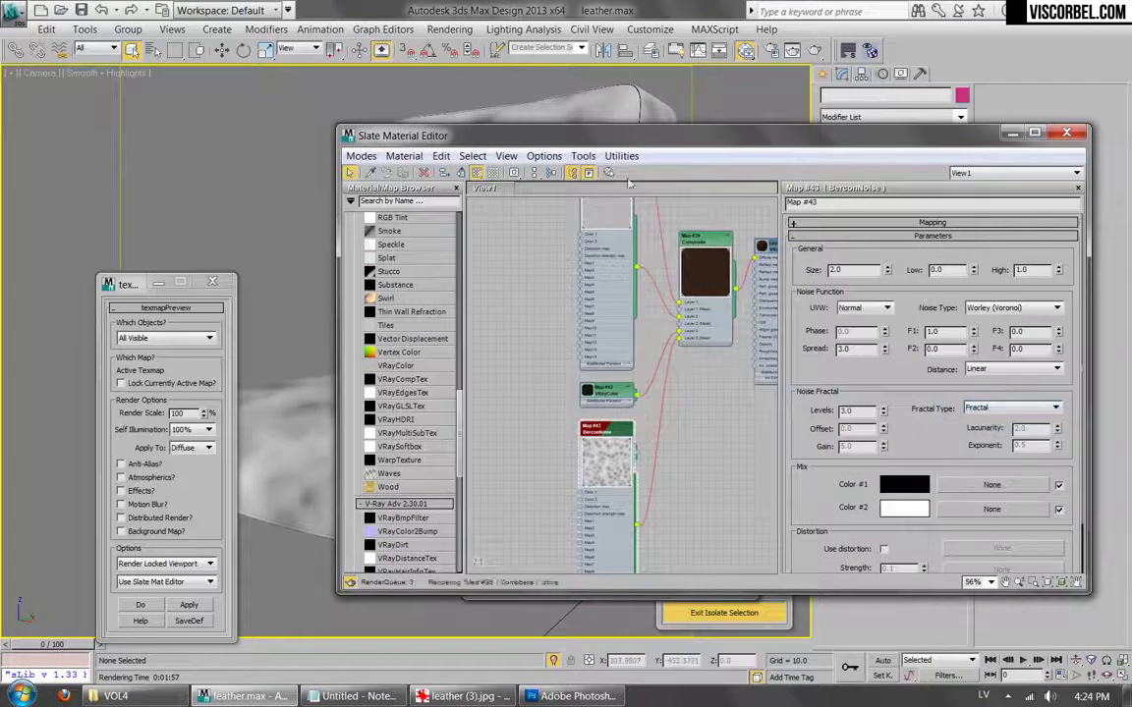
pyautogui.scroll(5, 627, 461)
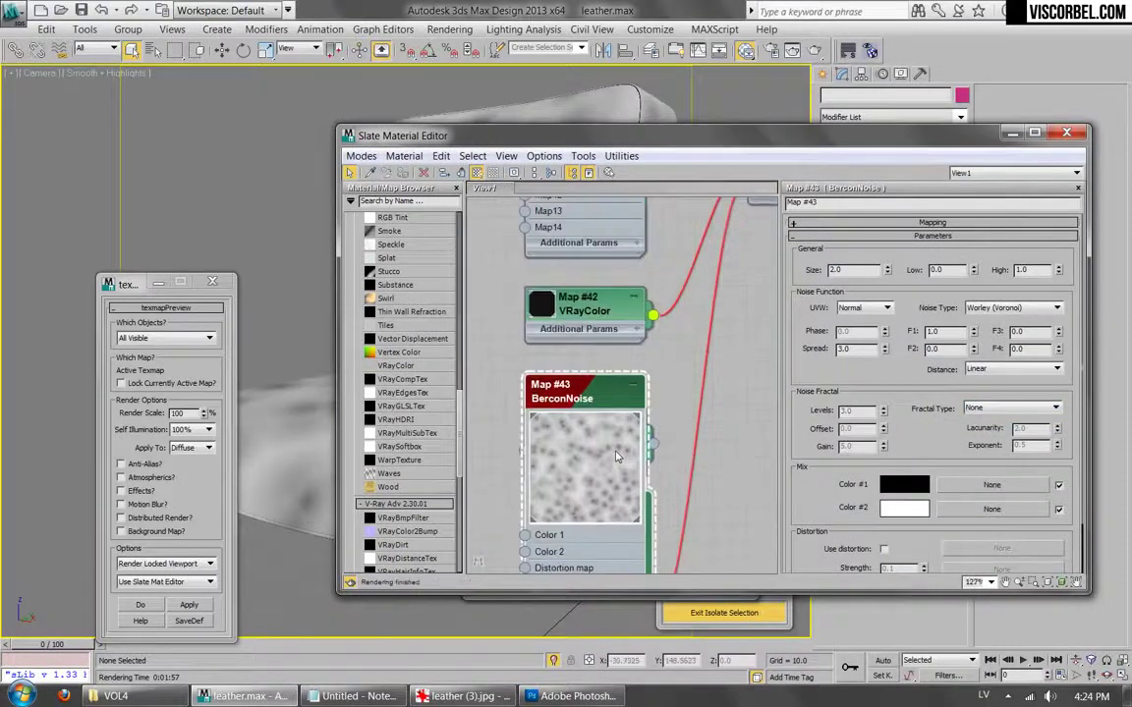
pyautogui.click(982, 411)
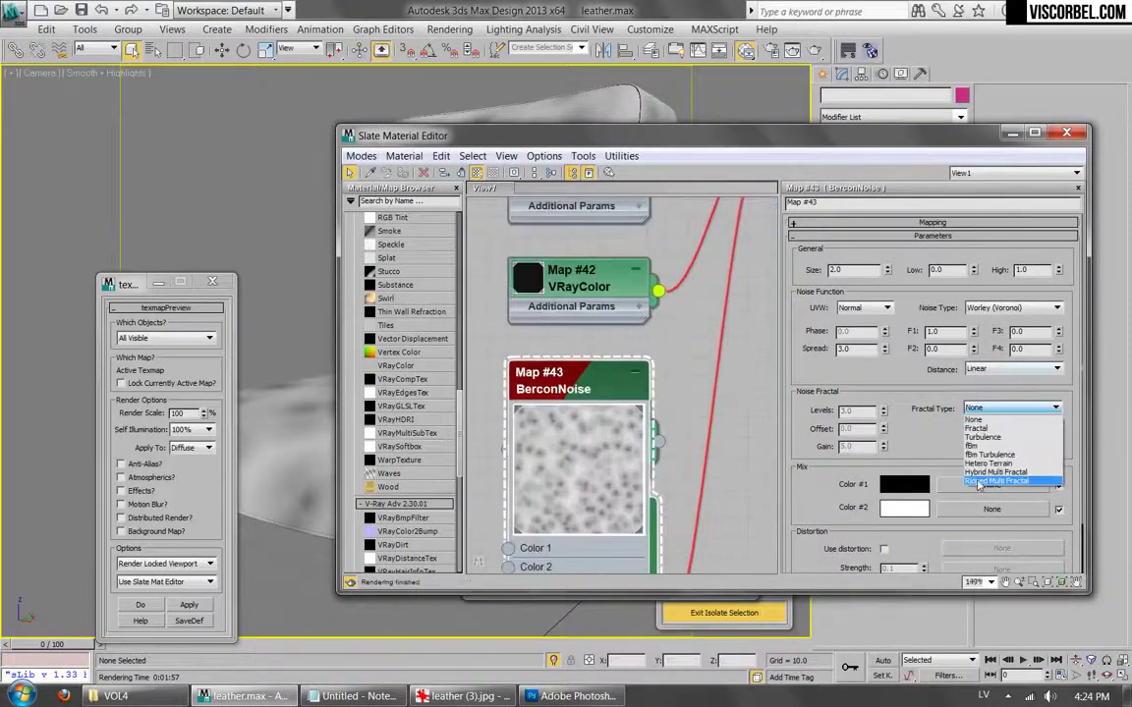
pyautogui.click(983, 481)
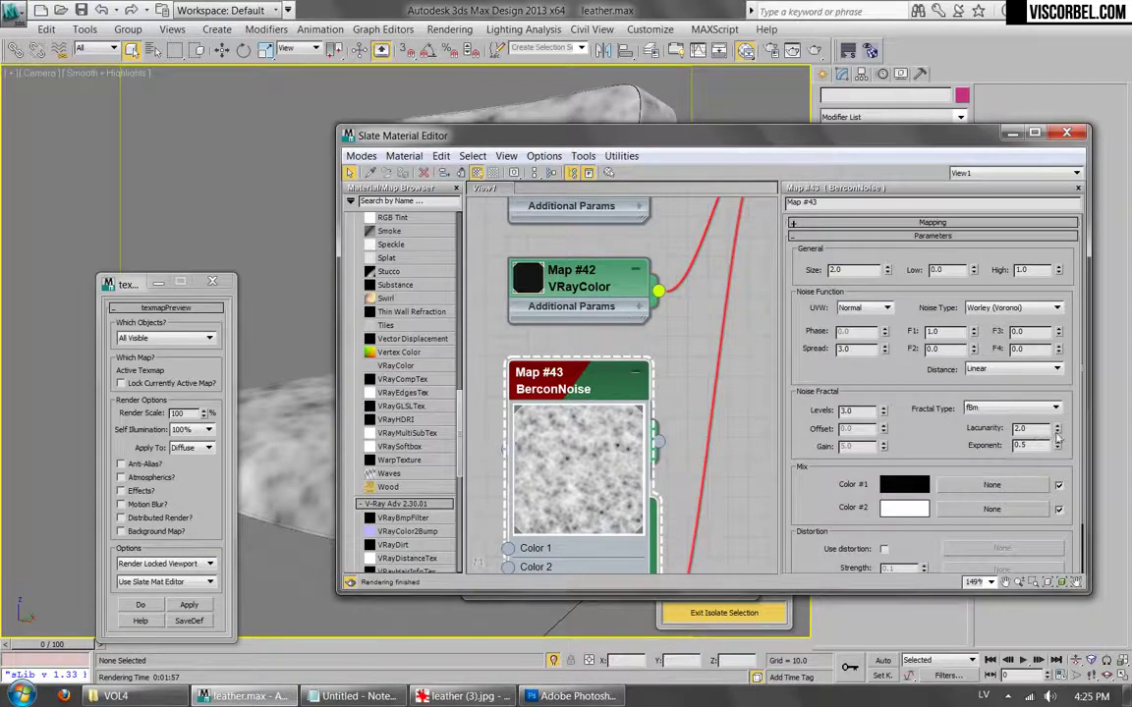
# Adjust the mask BerconNoise map's lacunarity to 2.18, F2 to 0.11 and F4 to 0.07.
pyautogui.click(1058, 425)
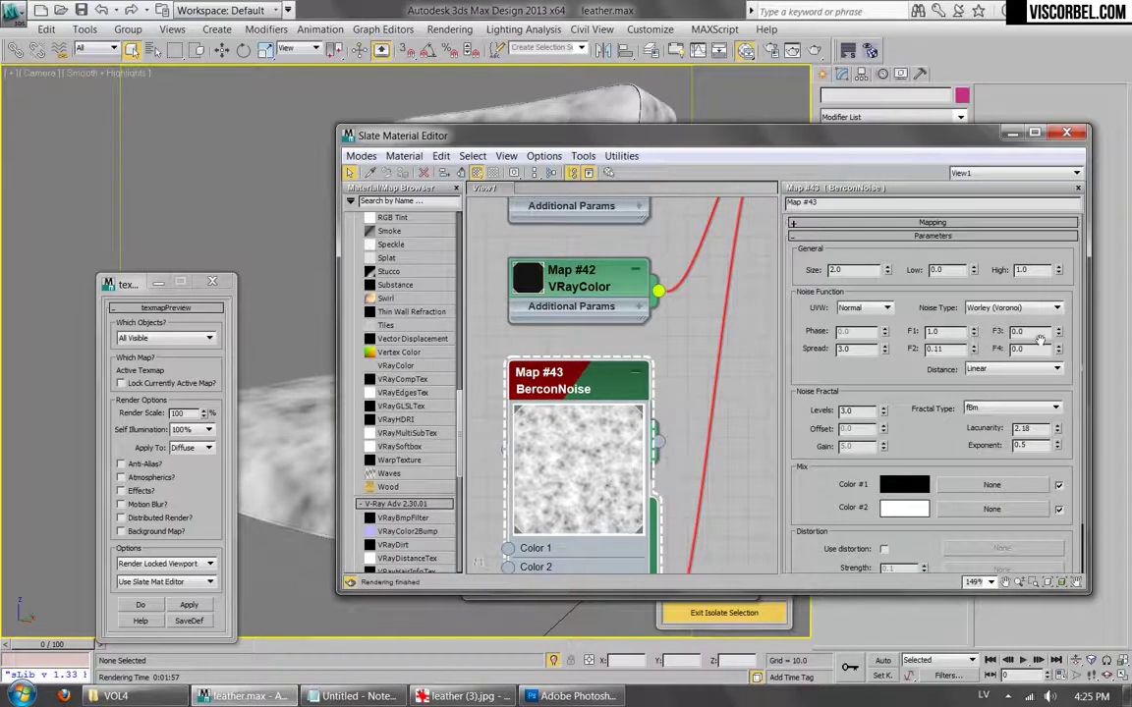
pyautogui.click(1059, 353)
pyautogui.moveTo(1058, 325); pyautogui.dragTo(1058, 325)
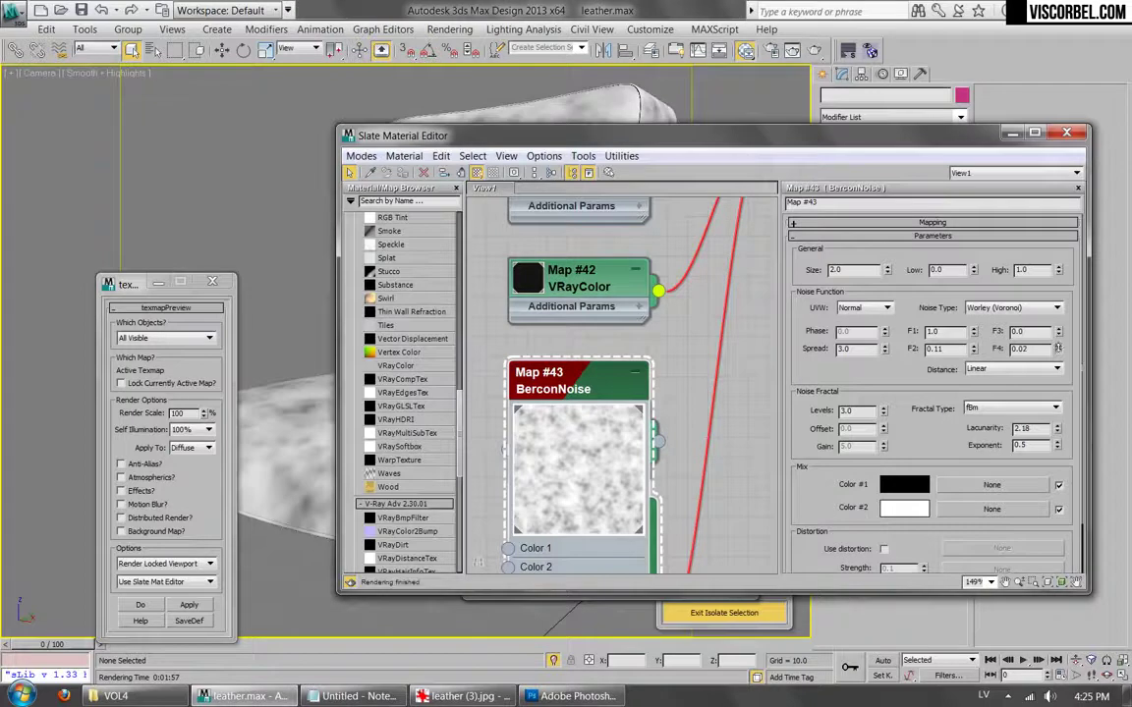
# Invert the output of the mask BerconNoise map.
pyautogui.scroll(-2, 862, 464)
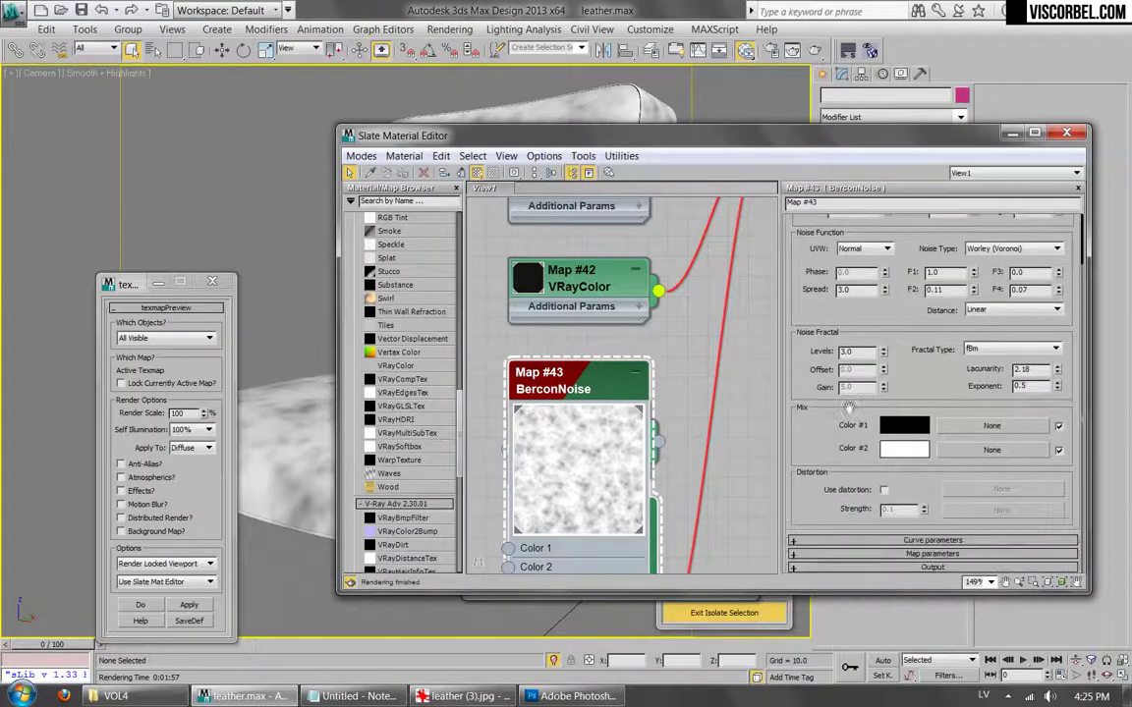
pyautogui.click(878, 568)
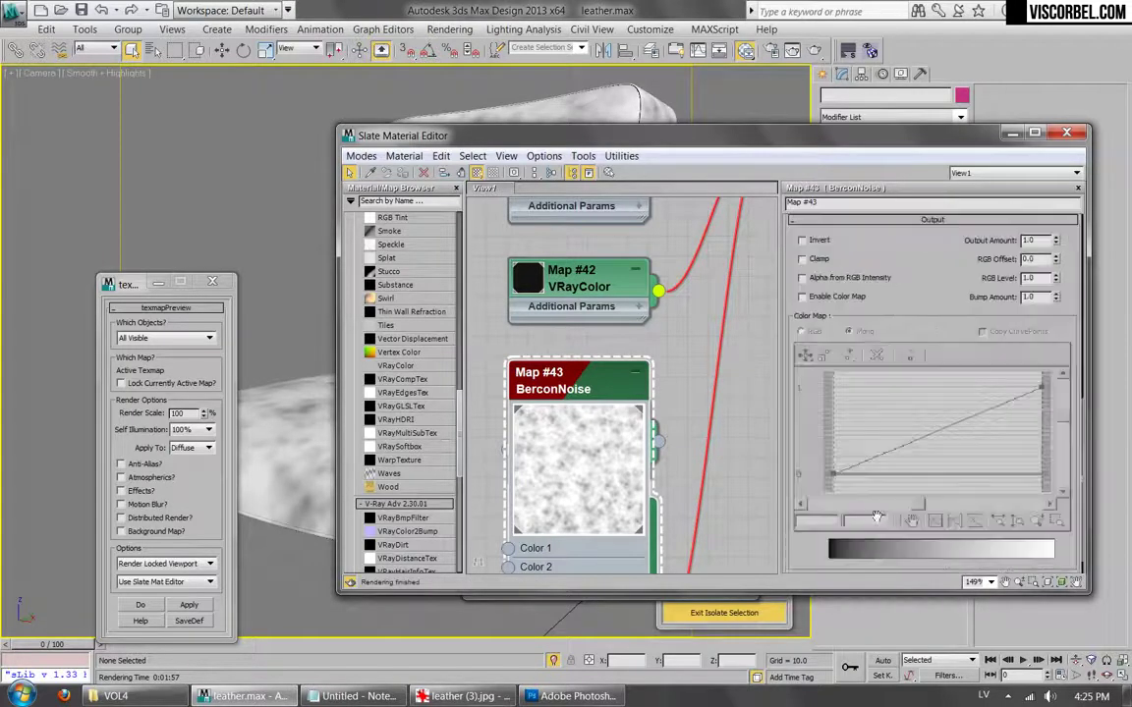
pyautogui.click(801, 240)
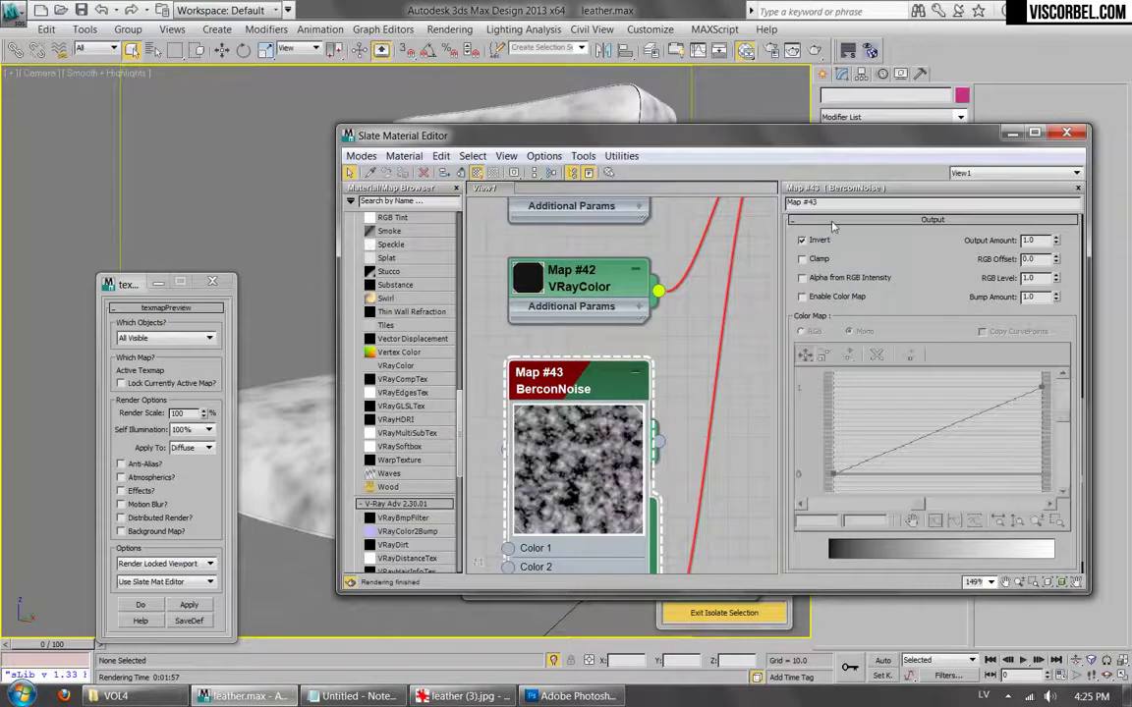
pyautogui.click(831, 220)
pyautogui.moveTo(843, 320); pyautogui.dragTo(839, 467)
# Set the Composite map's Layer 3 to Multiply blend mode with an opacity of 35.
pyautogui.moveTo(725, 204); pyautogui.dragTo(574, 510, button='middle')
pyautogui.doubleClick(674, 240)
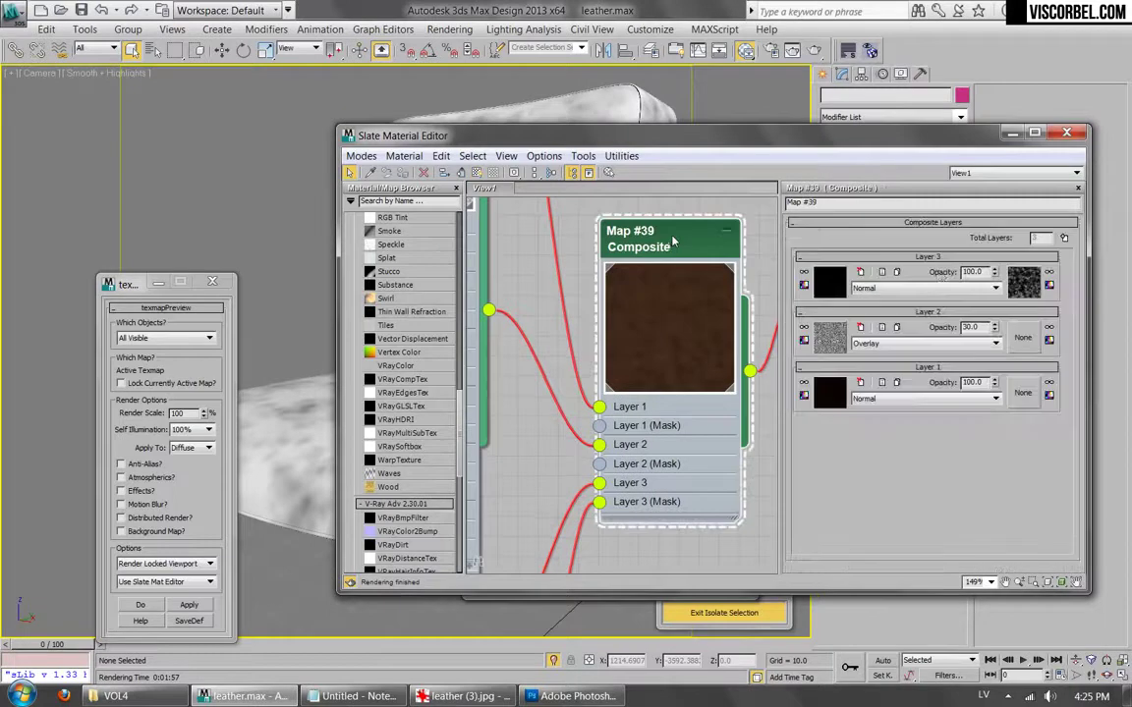
pyautogui.click(992, 289)
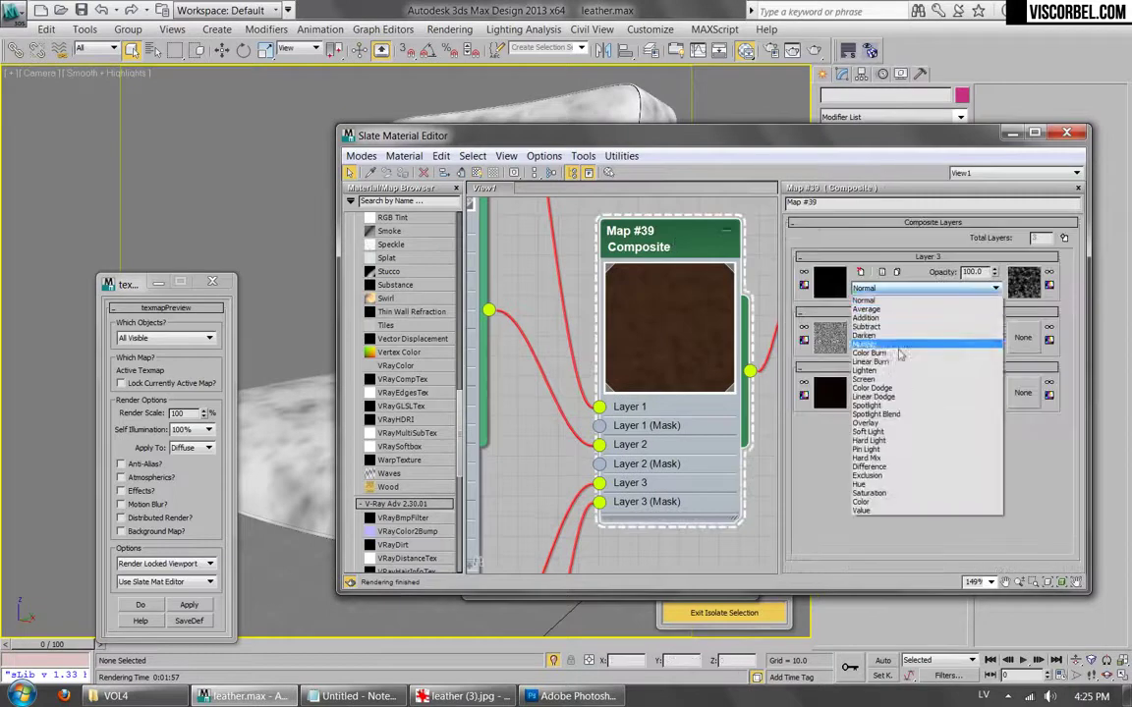
pyautogui.click(895, 345)
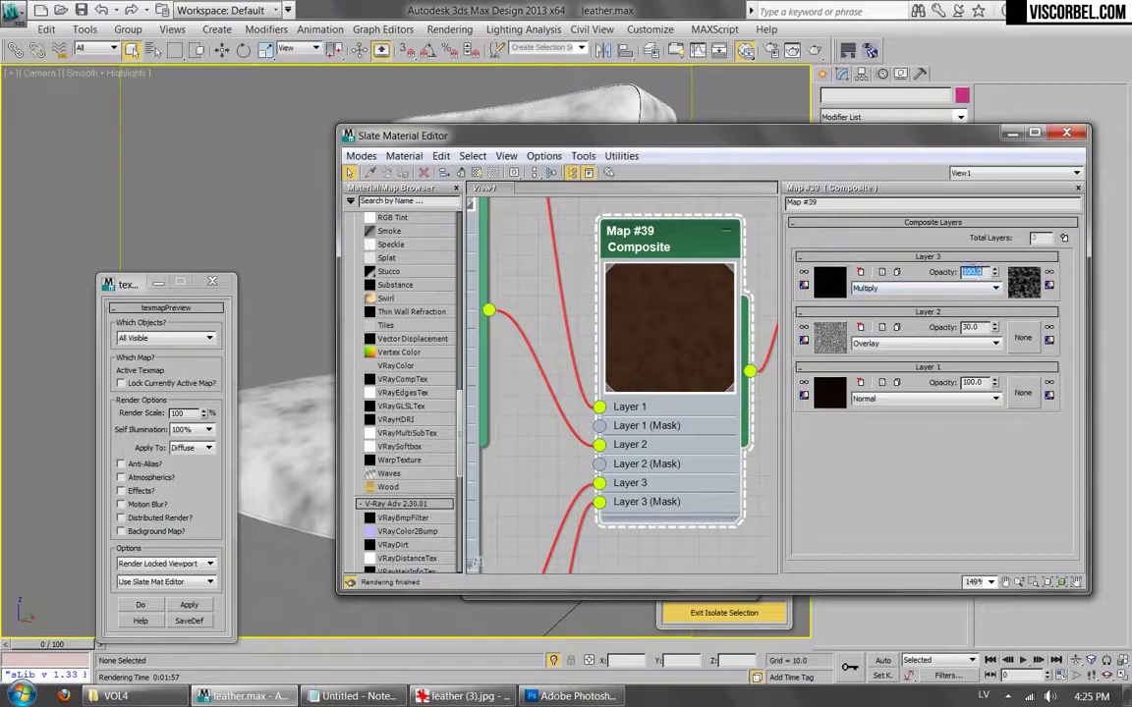
pyautogui.press('Return')
pyautogui.write('3')
pyautogui.press('Return')
# Render the camera view, examine the leather on the seat and backrest up close, and close the frame buffer.
pyautogui.click(814, 50)
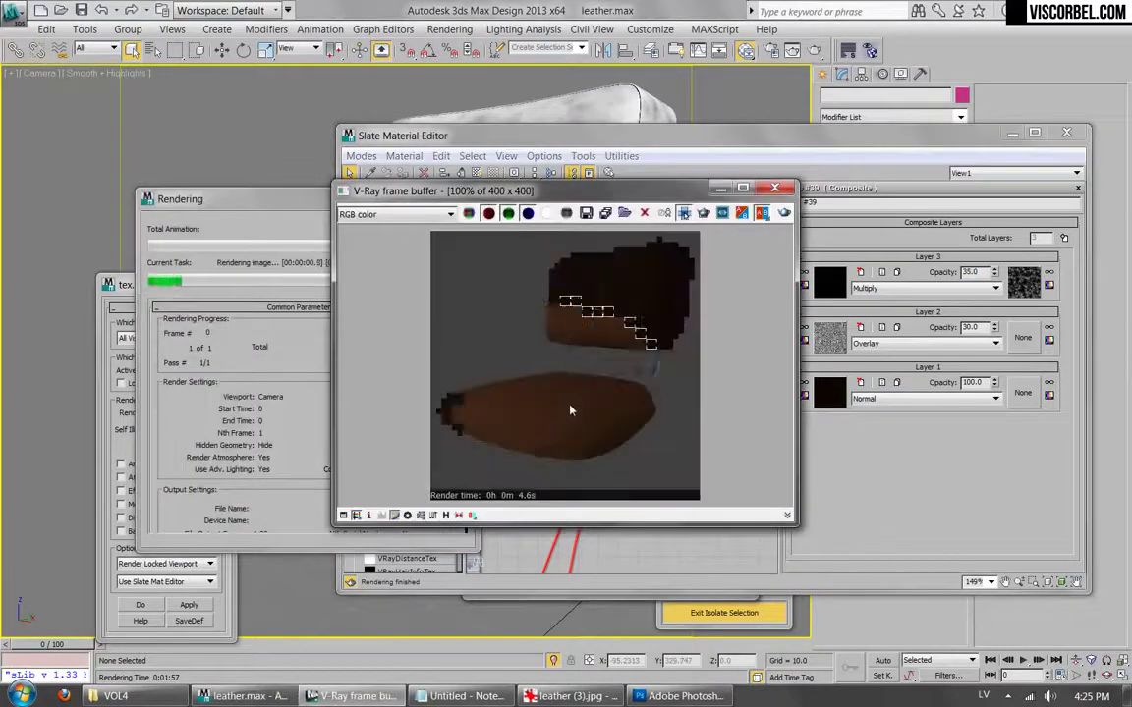
pyautogui.scroll(1, 570, 410)
pyautogui.moveTo(570, 410); pyautogui.dragTo(608, 346, button='middle')
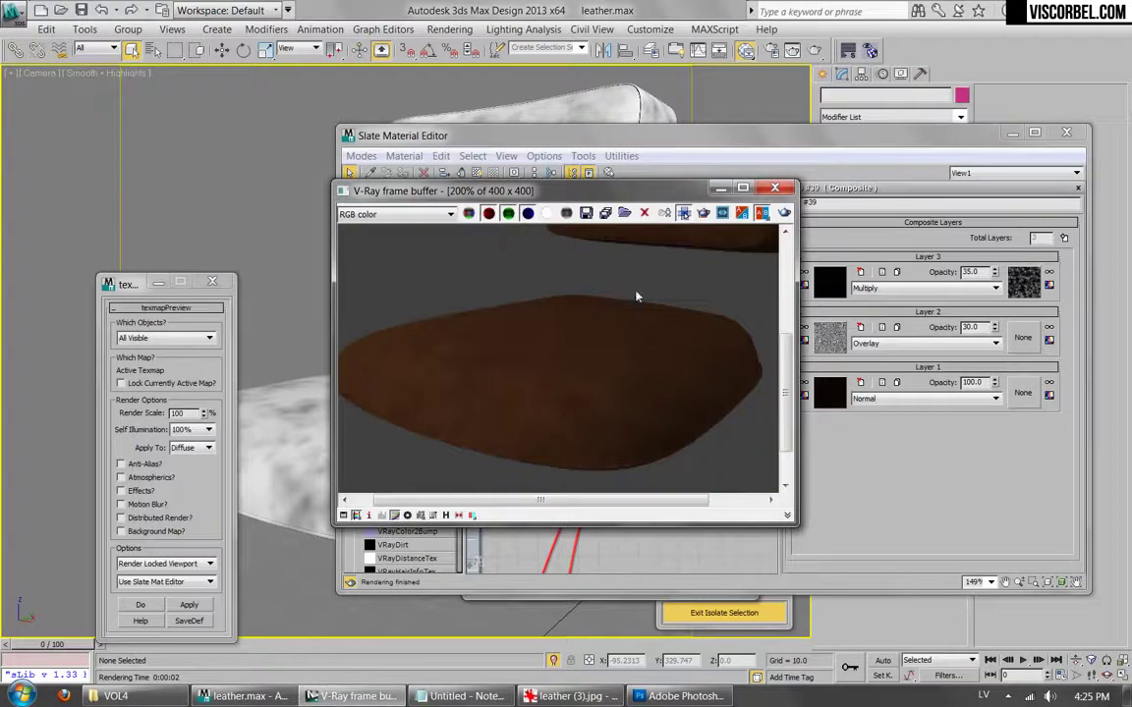
pyautogui.moveTo(639, 287); pyautogui.dragTo(597, 318, button='middle')
pyautogui.scroll(-1, 599, 324)
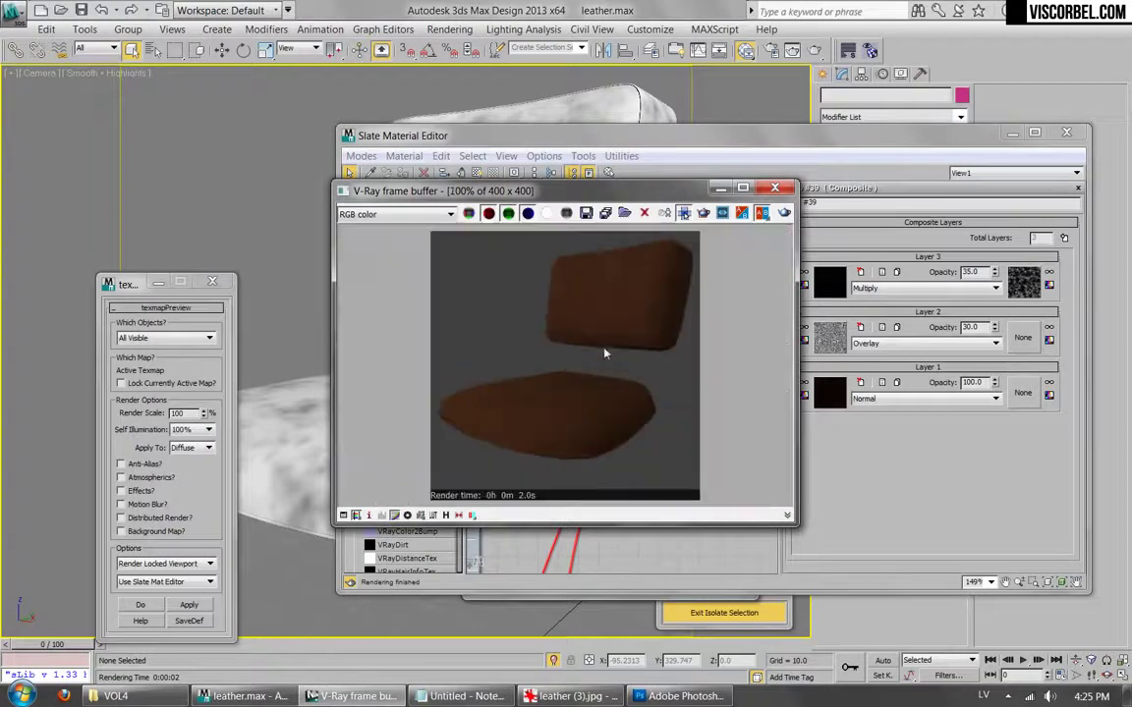
pyautogui.click(783, 191)
# Set the size of the Composite map's Layer 2 BerconNoise map to 0.2.
pyautogui.click(829, 347)
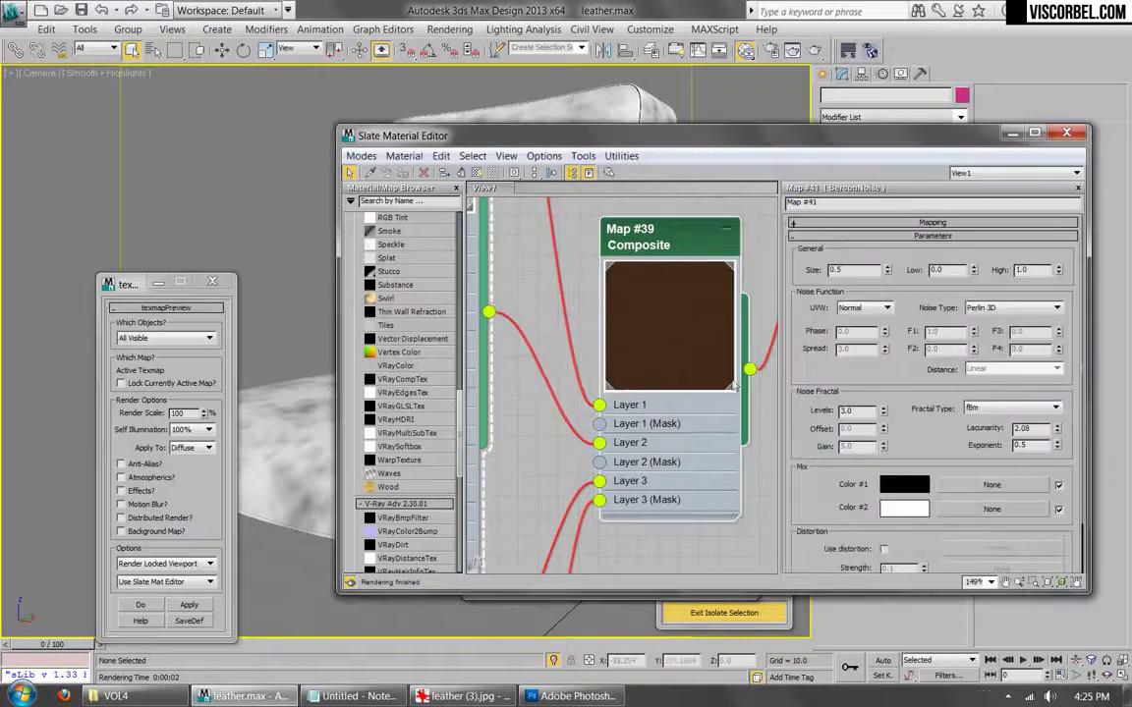
pyautogui.moveTo(555, 320); pyautogui.dragTo(755, 348, button='middle')
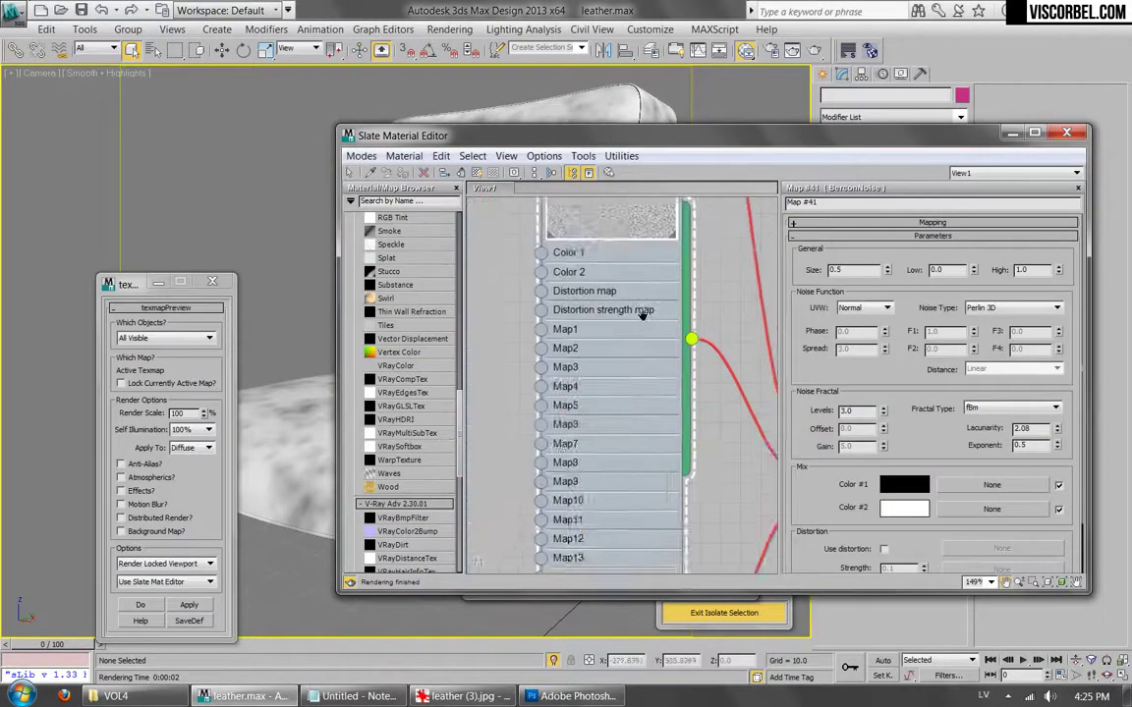
pyautogui.moveTo(642, 315); pyautogui.dragTo(628, 468, button='middle')
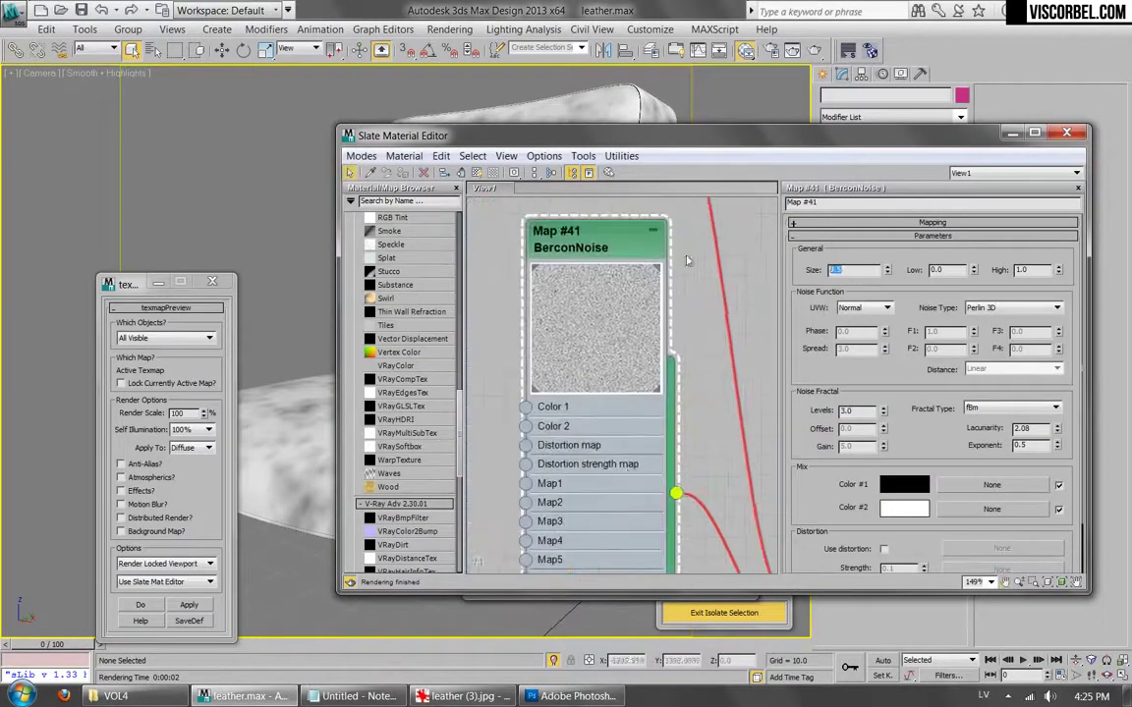
pyautogui.write('0.2')
pyautogui.press('Return')
# Render the camera view, check the finer noise on the seat up close, and close the frame buffer.
pyautogui.click(816, 52)
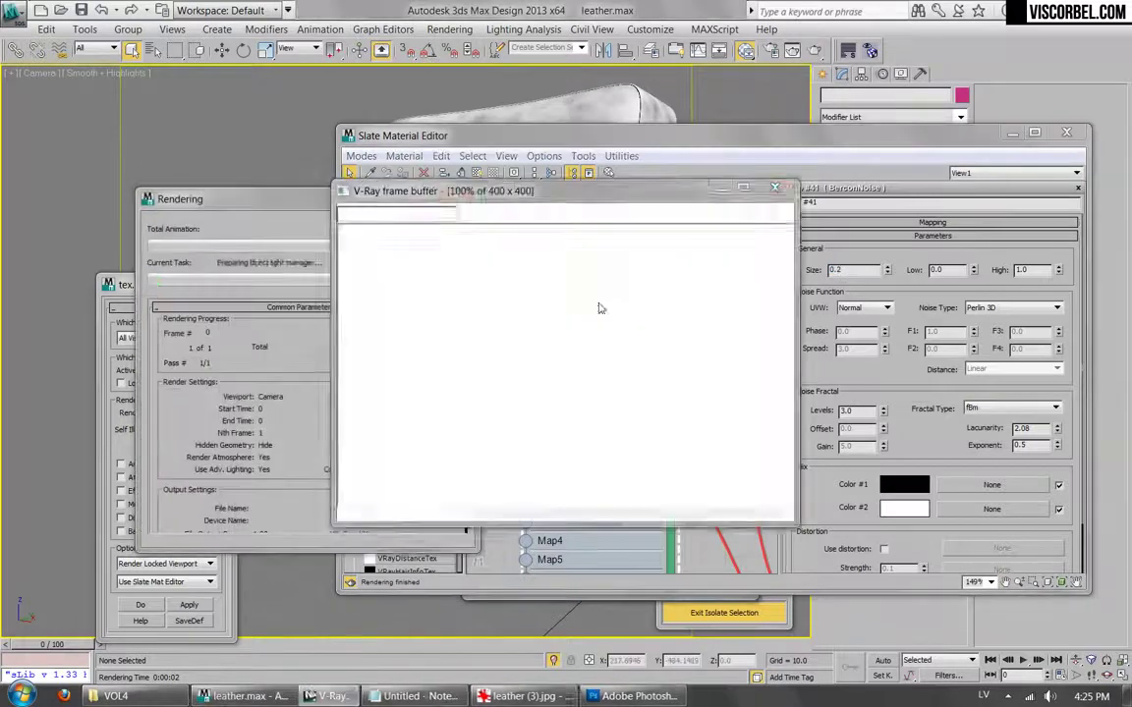
pyautogui.scroll(1, 543, 443)
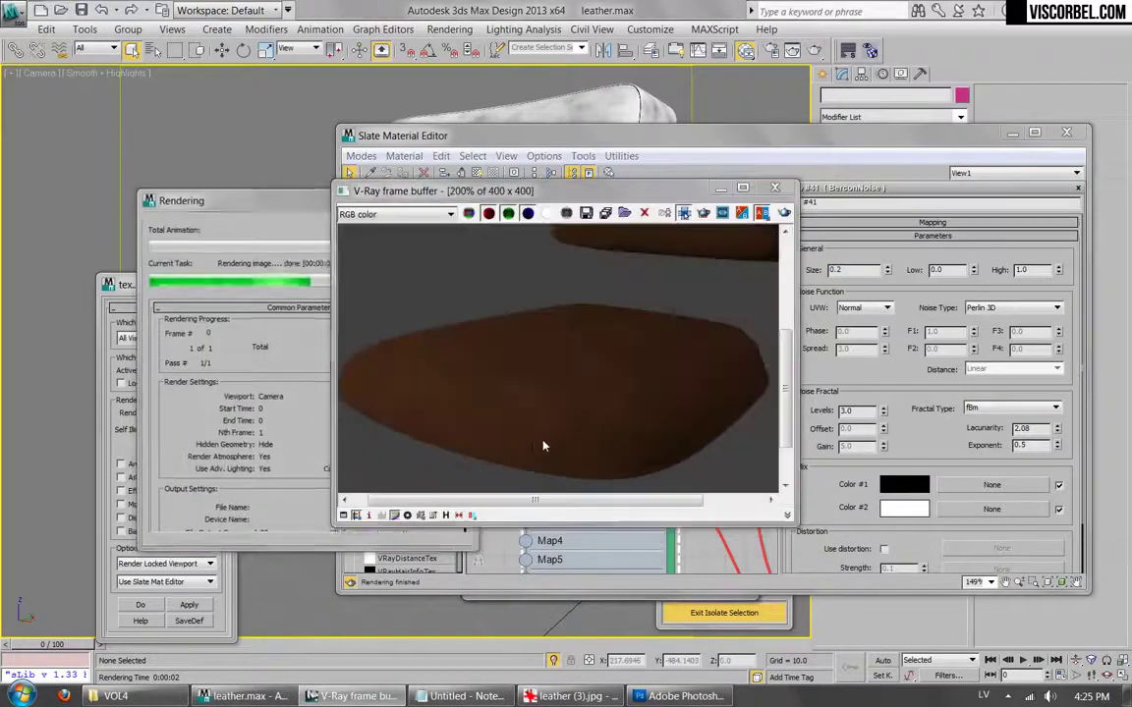
pyautogui.scroll(-1, 598, 377)
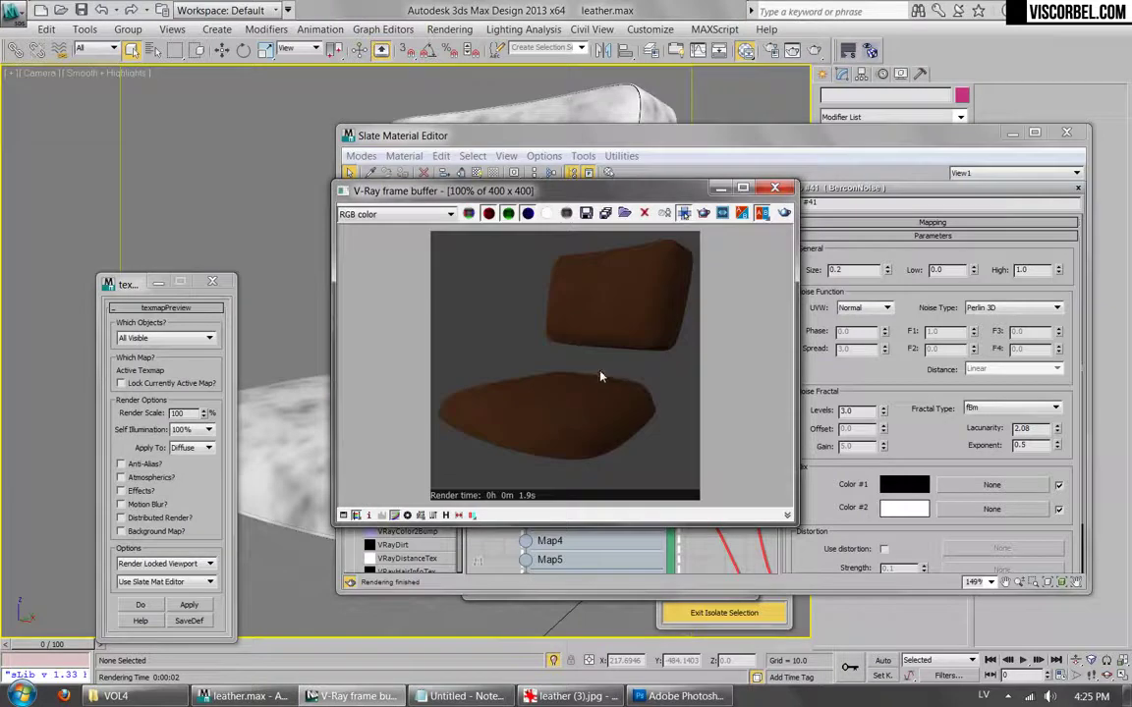
pyautogui.click(776, 188)
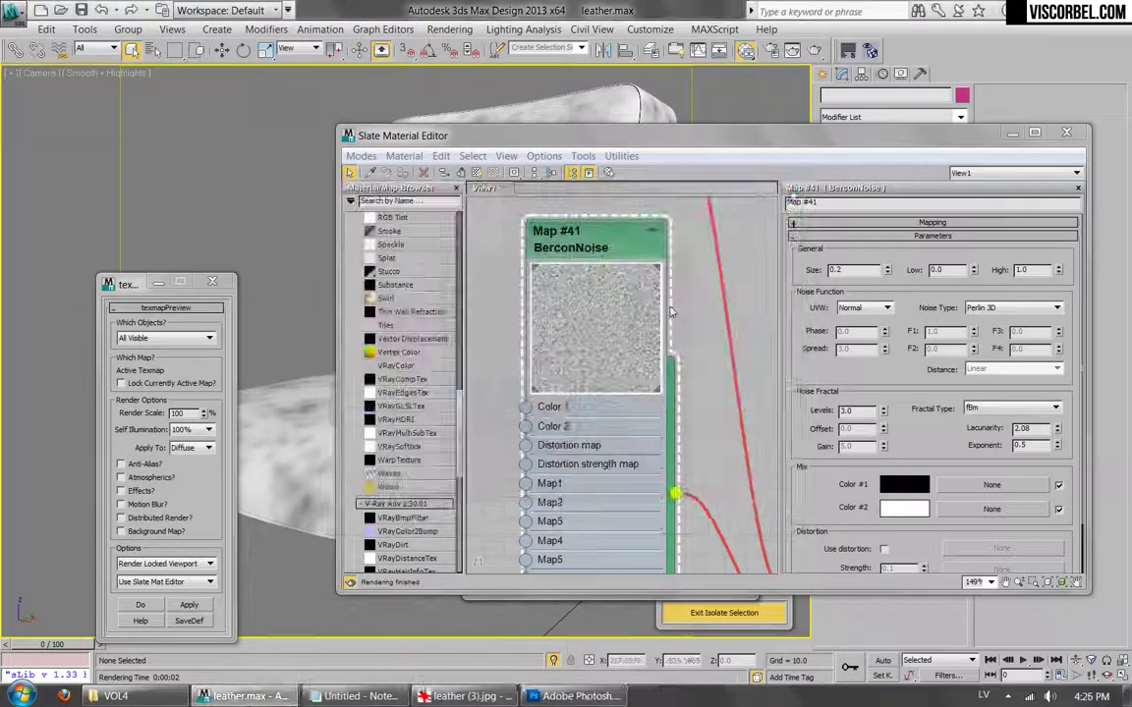
# Set the size of the Noise map in the Composite map's Layer 1 to 5.
pyautogui.scroll(-4, 649, 451)
pyautogui.scroll(-1, 649, 450)
pyautogui.moveTo(649, 451); pyautogui.dragTo(636, 256, button='middle')
pyautogui.moveTo(634, 470); pyautogui.dragTo(635, 256, button='middle')
pyautogui.moveTo(596, 414); pyautogui.dragTo(595, 528, button='middle')
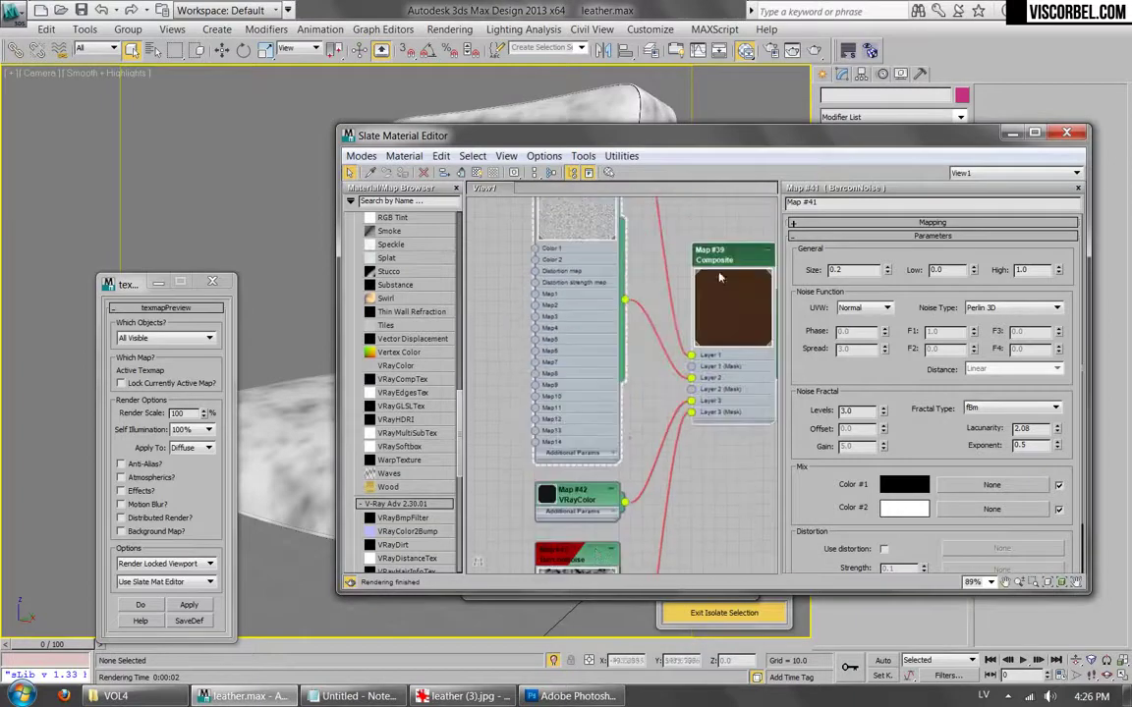
pyautogui.doubleClick(723, 256)
pyautogui.click(827, 386)
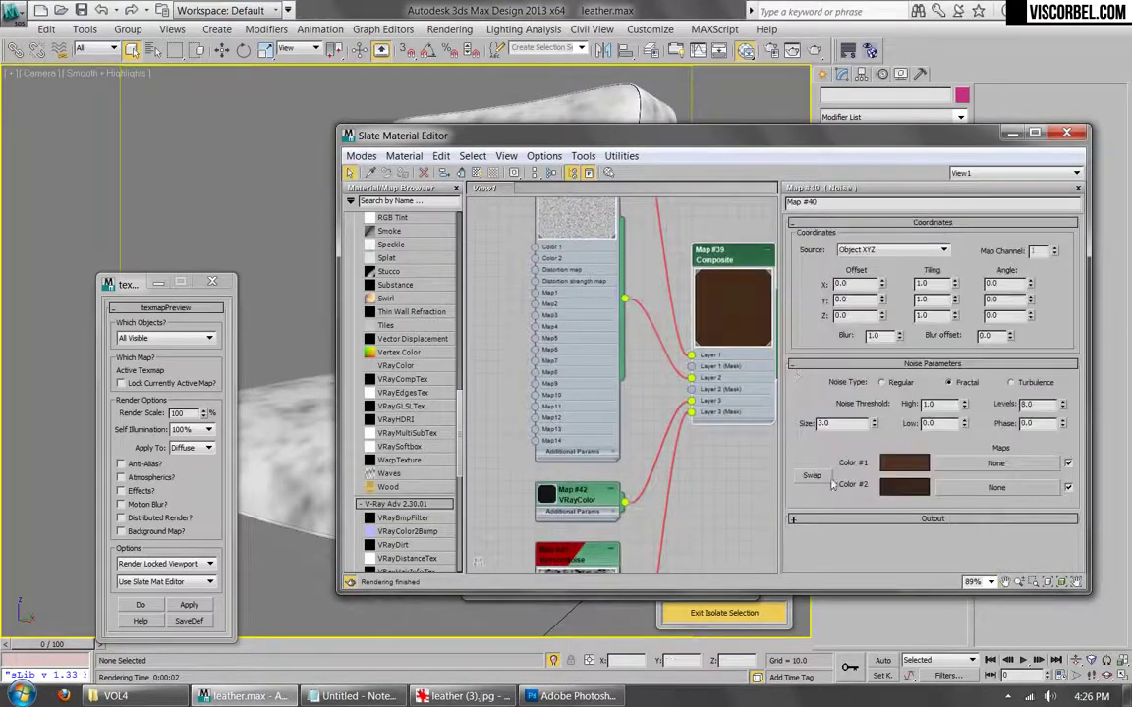
pyautogui.doubleClick(837, 424)
pyautogui.write('5')
# Fine-tune the brightness of the Noise map's Color #2 and check the leather in a camera render.
pyautogui.click(904, 485)
pyautogui.click(649, 177)
pyautogui.click(648, 170)
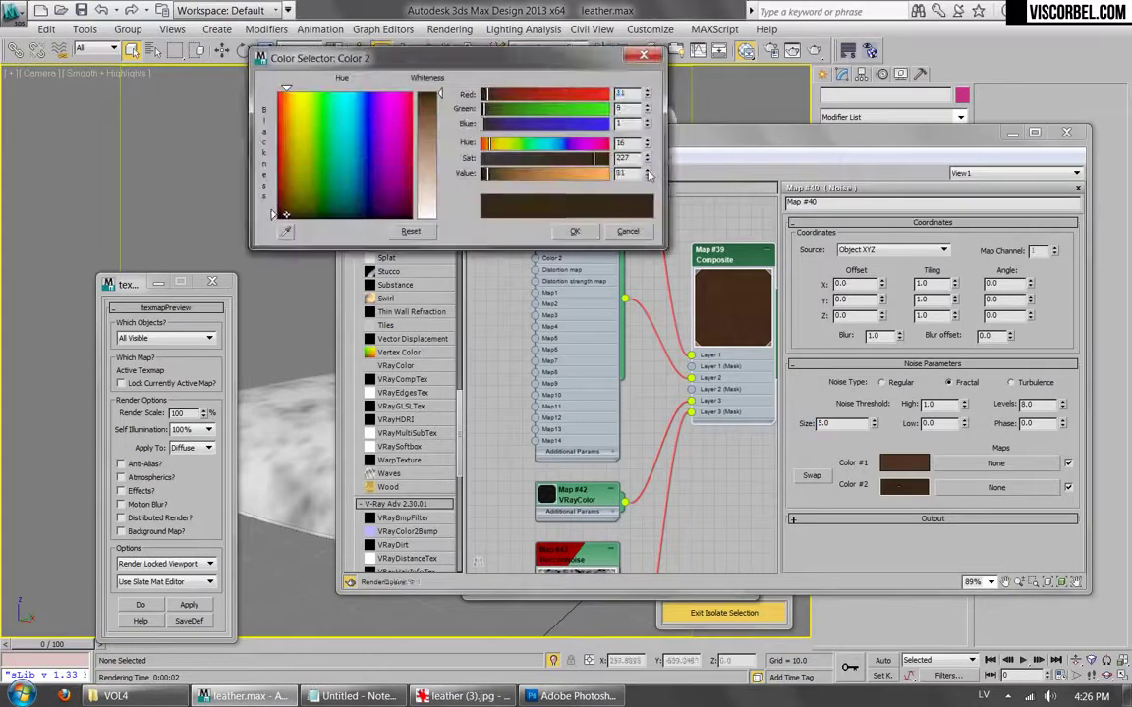
pyautogui.click(575, 232)
pyautogui.hotkey('shift', 'q')
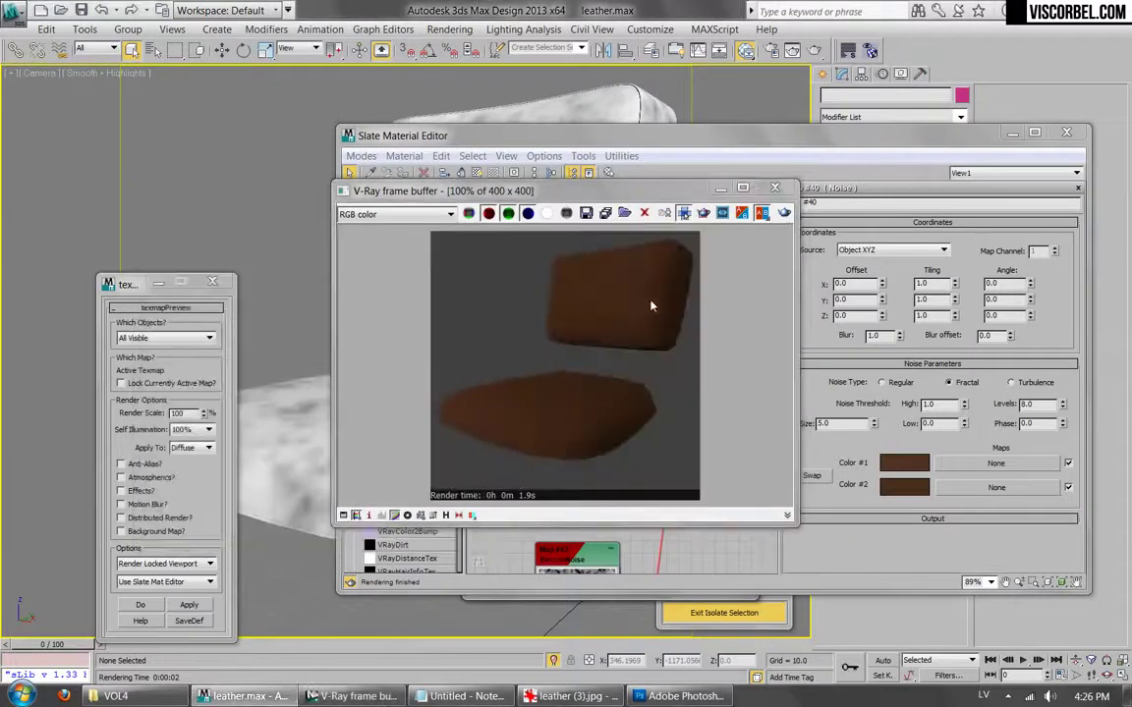
pyautogui.click(788, 187)
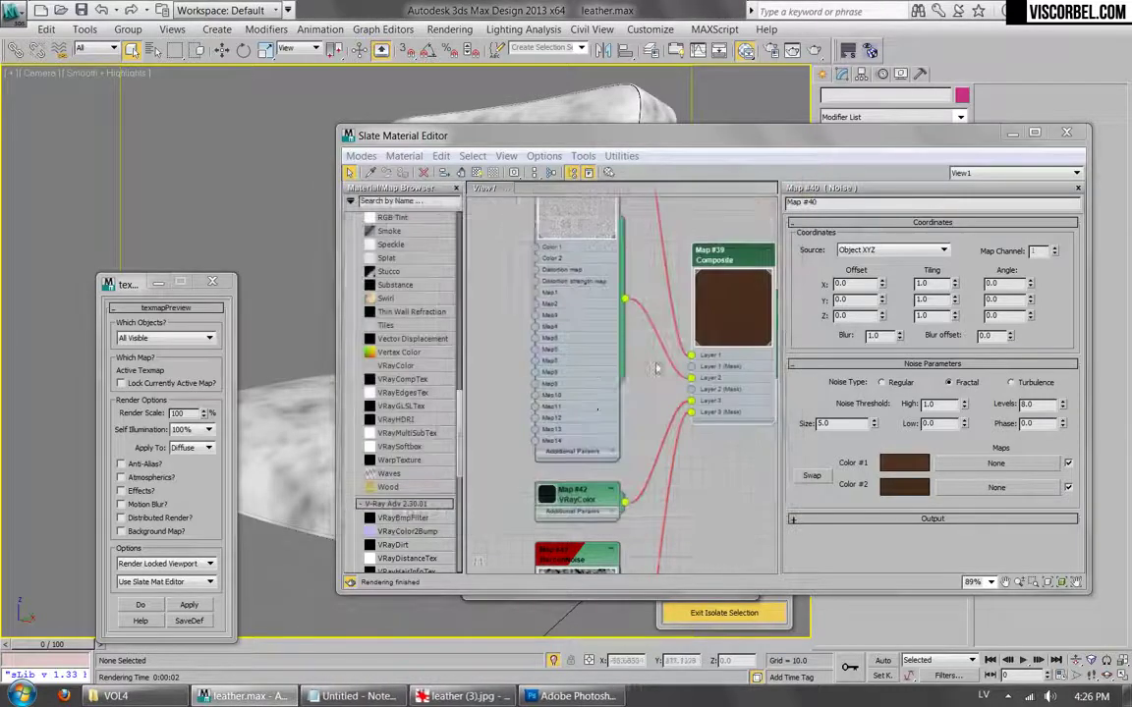
# Add a fourth layer to the Composite map and assign a VRayColor map to it.
pyautogui.scroll(-1, 653, 406)
pyautogui.doubleClick(567, 330)
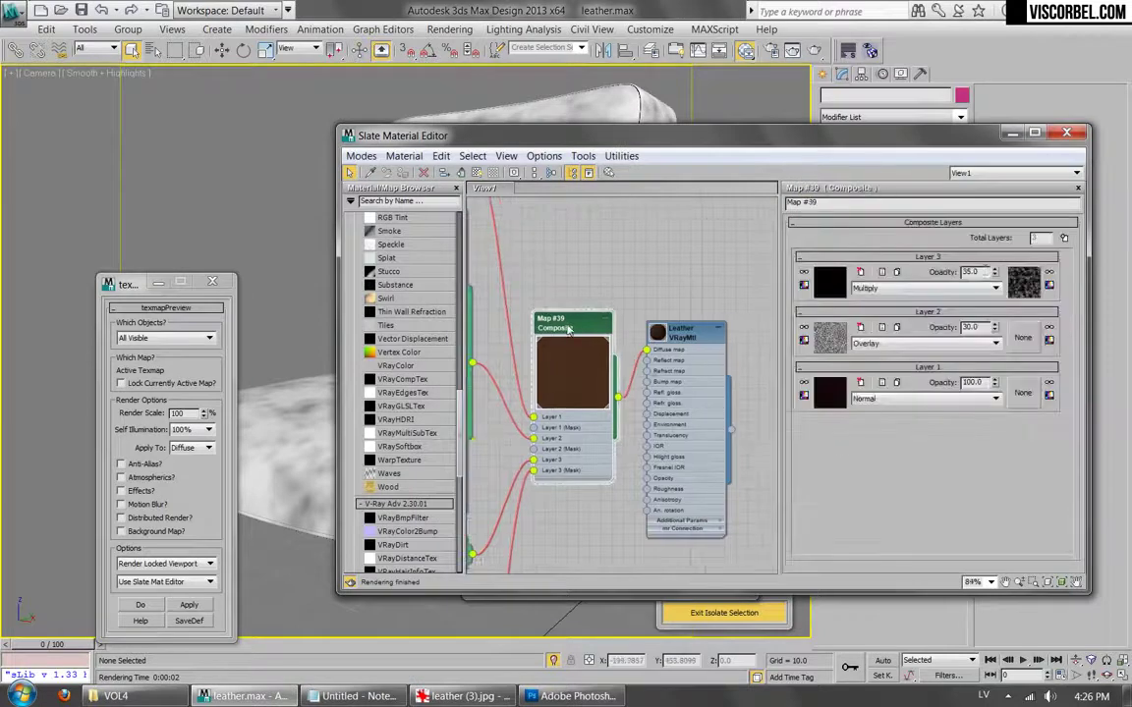
pyautogui.click(1063, 238)
pyautogui.click(830, 283)
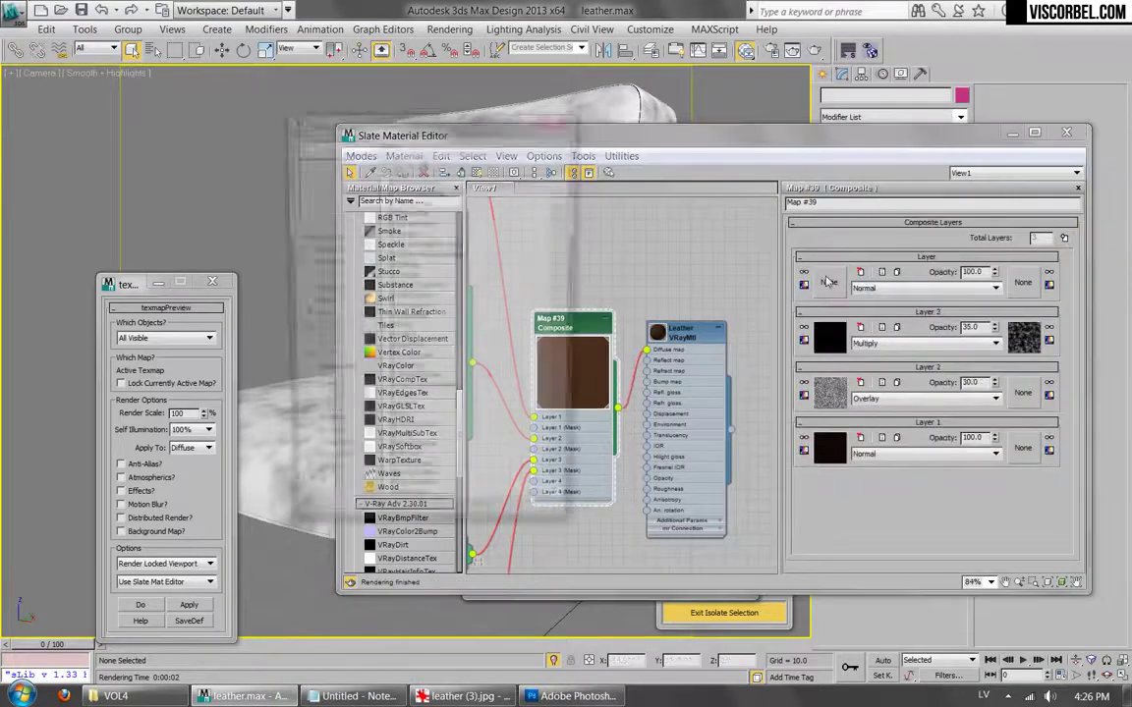
pyautogui.click(400, 461)
pyautogui.scroll(-7, 417, 452)
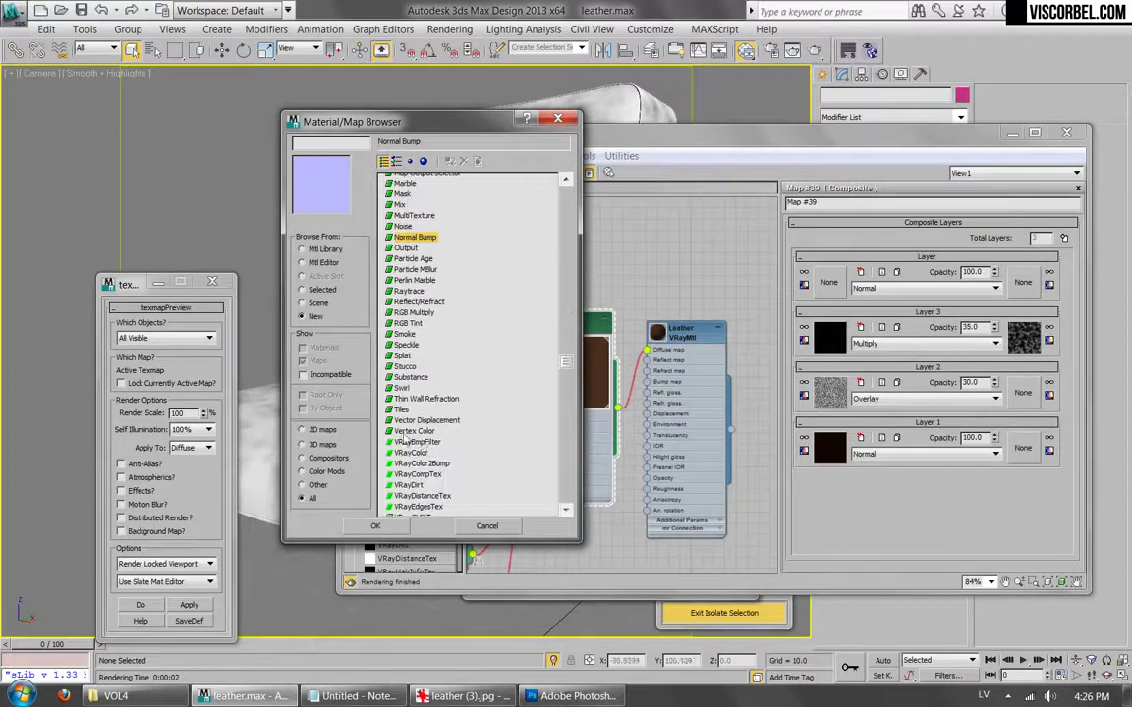
pyautogui.doubleClick(414, 453)
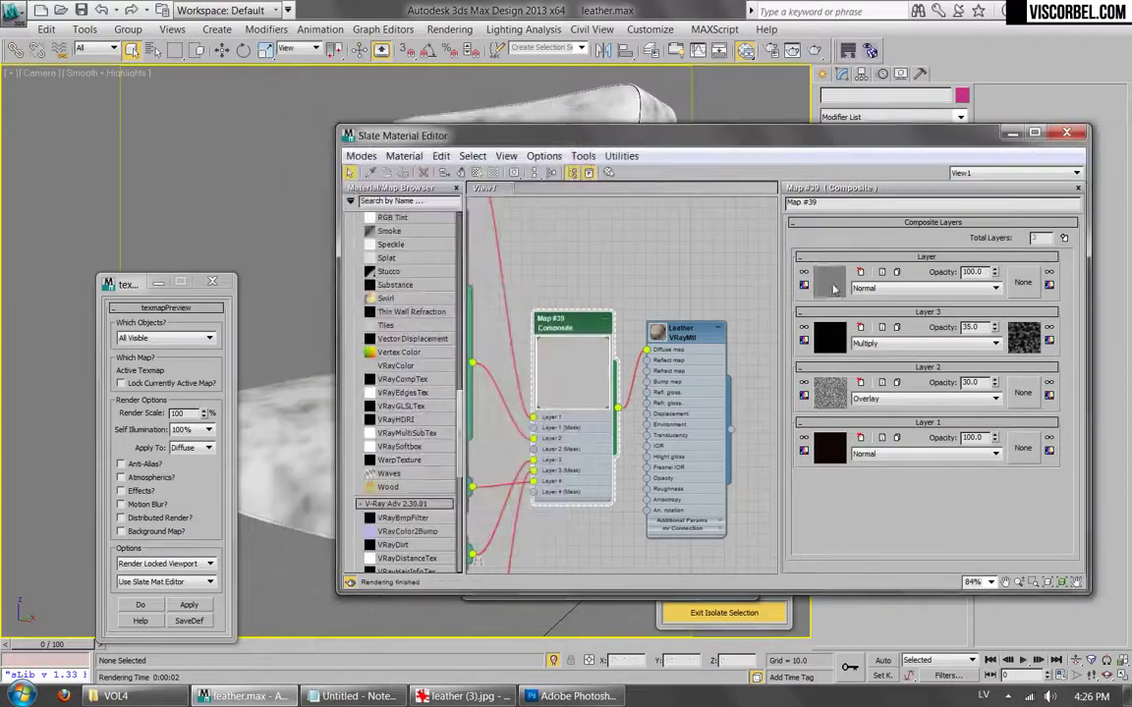
# Set the Layer 4 VRayColor map to a near-black color of 0.0039 for red, green and blue.
pyautogui.click(1022, 322)
pyautogui.moveTo(645, 173); pyautogui.dragTo(645, 173)
pyautogui.click(574, 232)
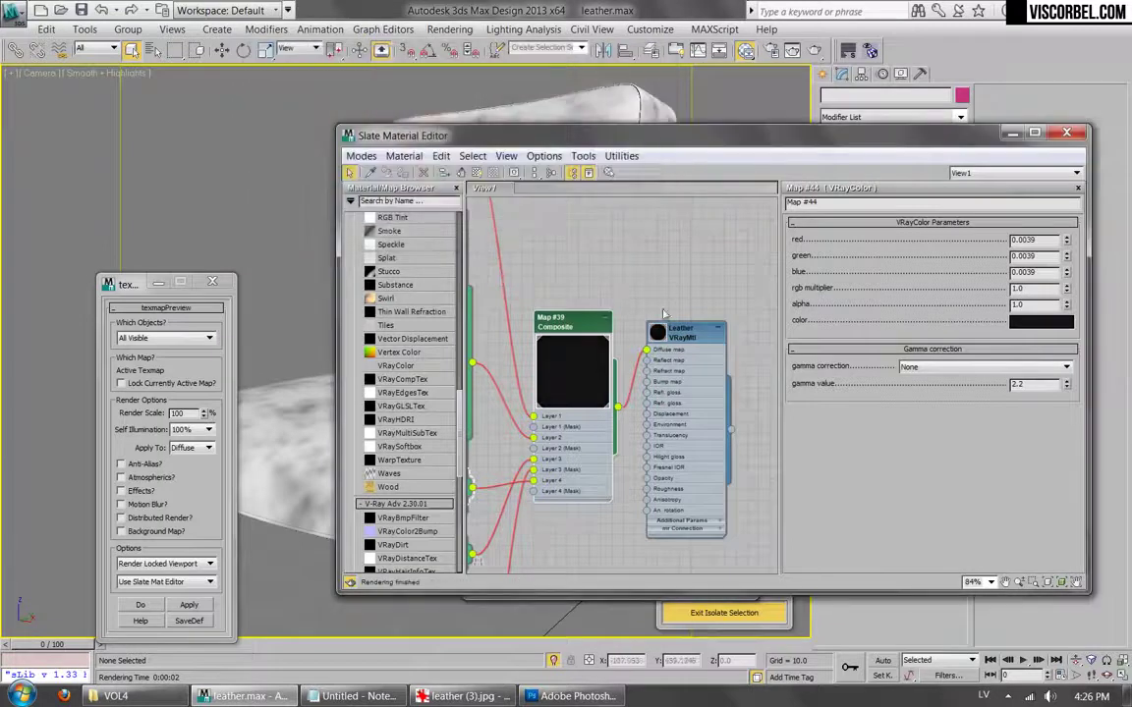
# Assign a VRayDirt map as the mask of the Composite map's Layer 4.
pyautogui.doubleClick(680, 332)
pyautogui.doubleClick(572, 320)
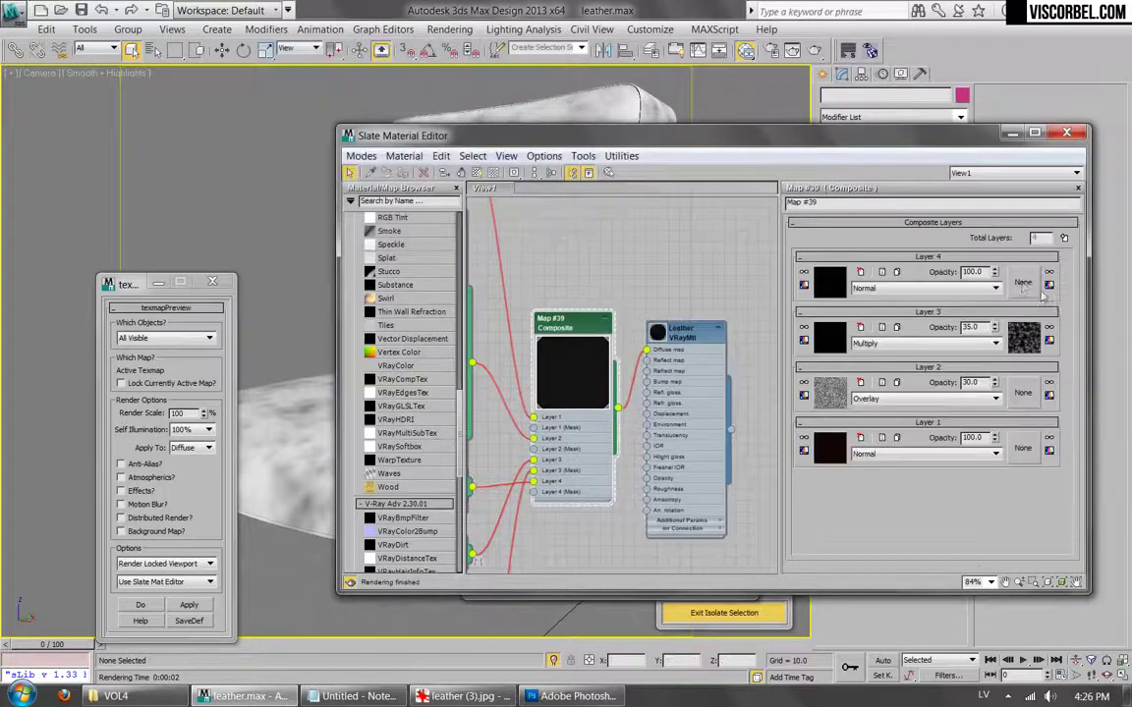
pyautogui.click(1023, 282)
pyautogui.click(400, 439)
pyautogui.scroll(-7, 400, 444)
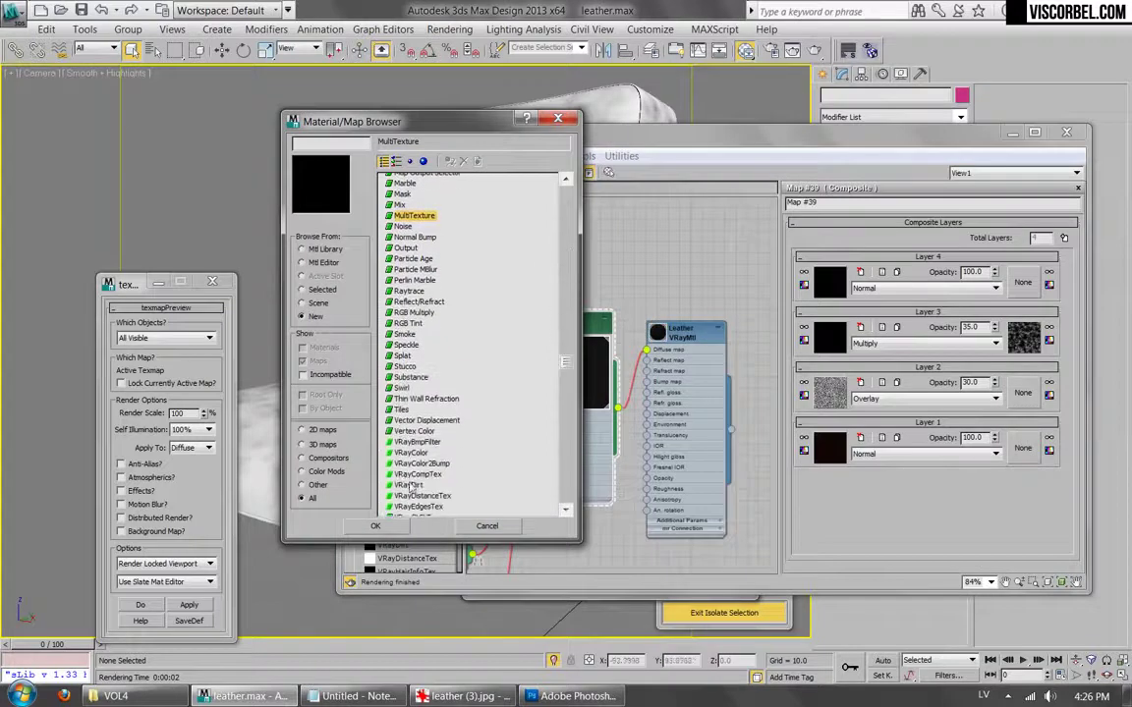
pyautogui.doubleClick(409, 485)
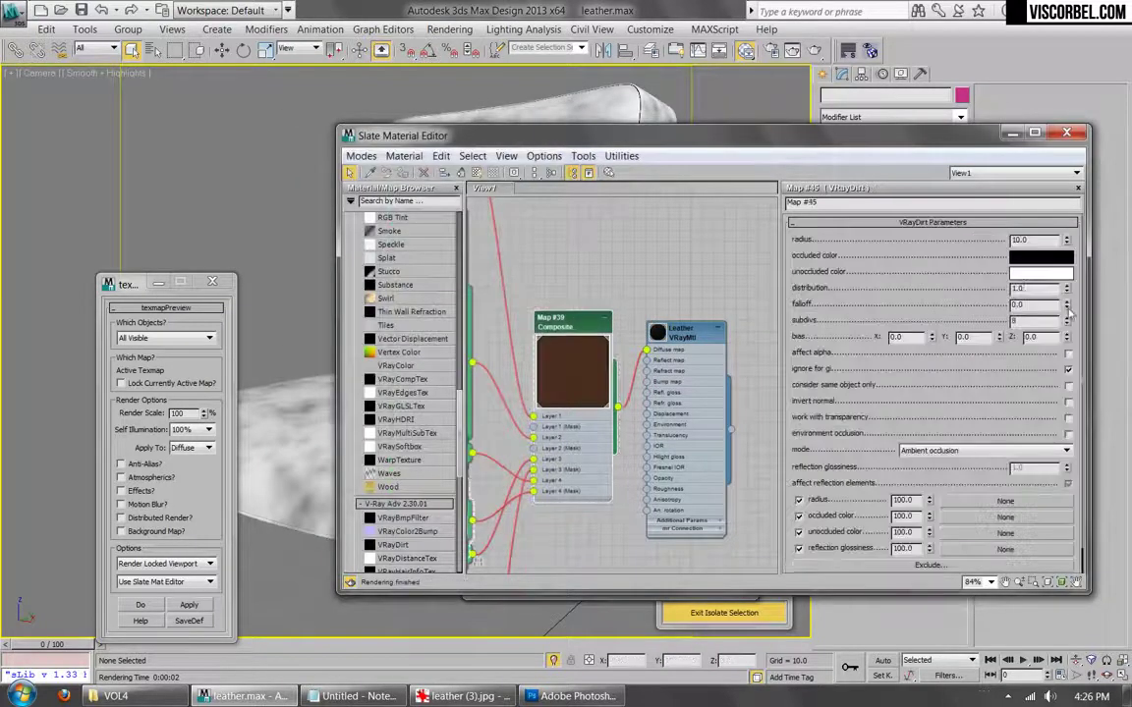
# Swap the VRayDirt mask's occluded and unoccluded colors and preview the map with a radius of 5.
pyautogui.moveTo(1052, 280); pyautogui.dragTo(1047, 274)
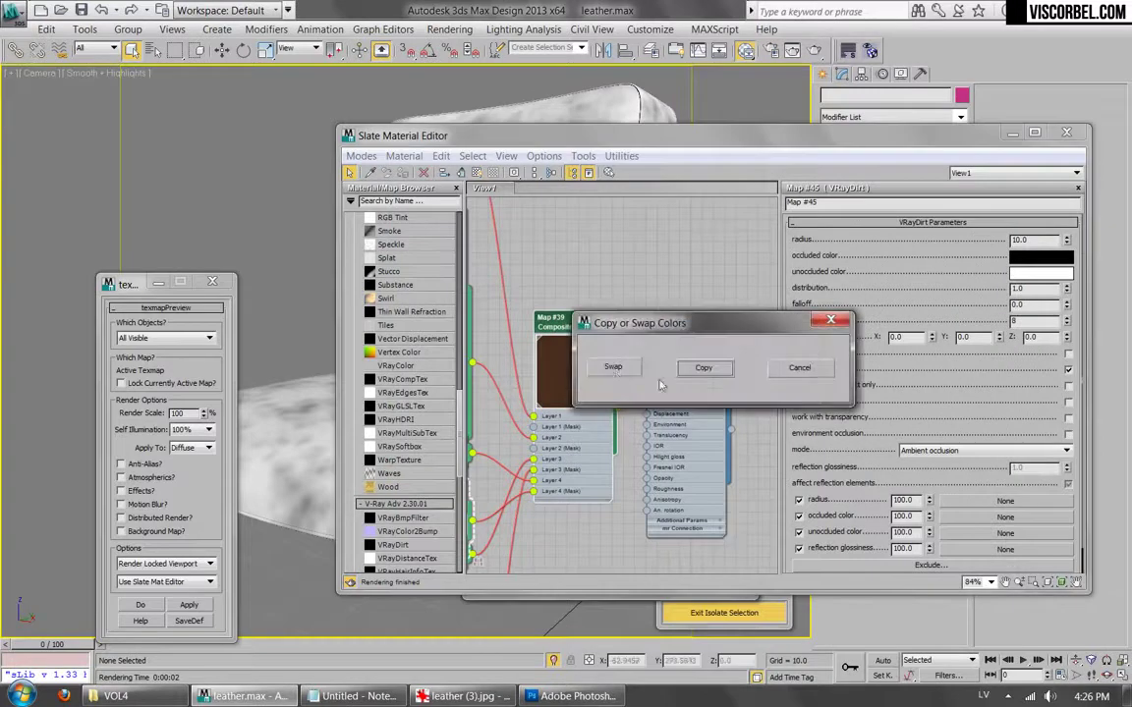
pyautogui.click(613, 370)
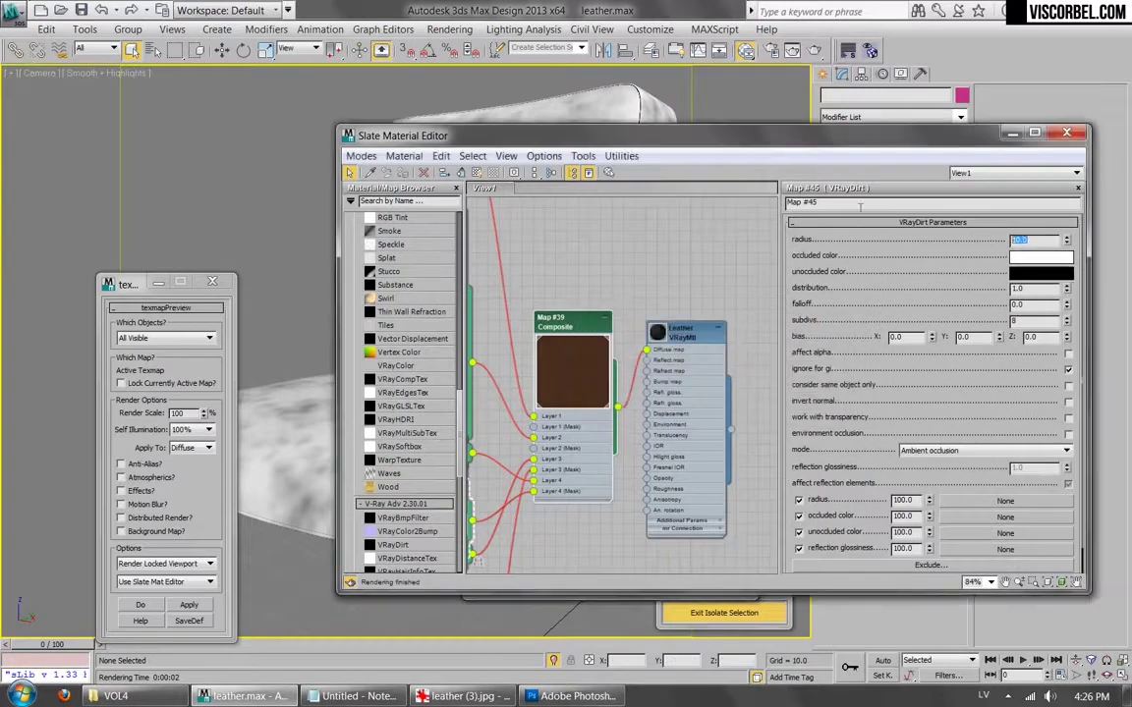
pyautogui.click(189, 605)
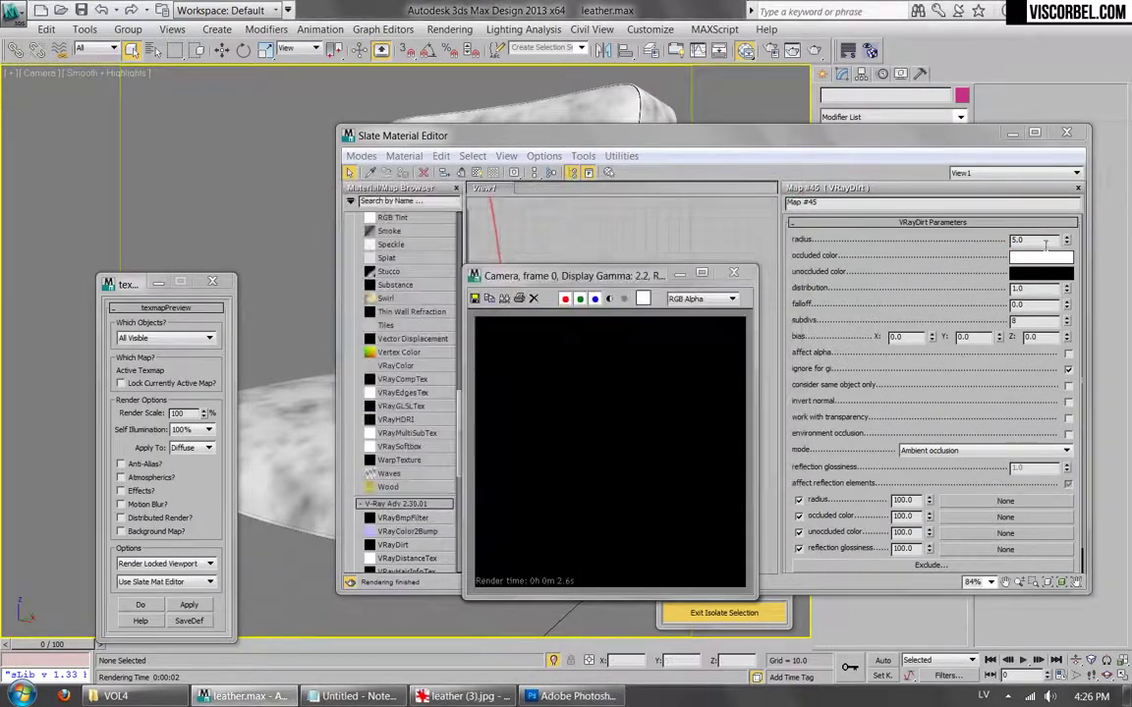
# Set the VRayDirt mask's radius to 15, preview the map, and close the preview.
pyautogui.write('15')
pyautogui.press('Return')
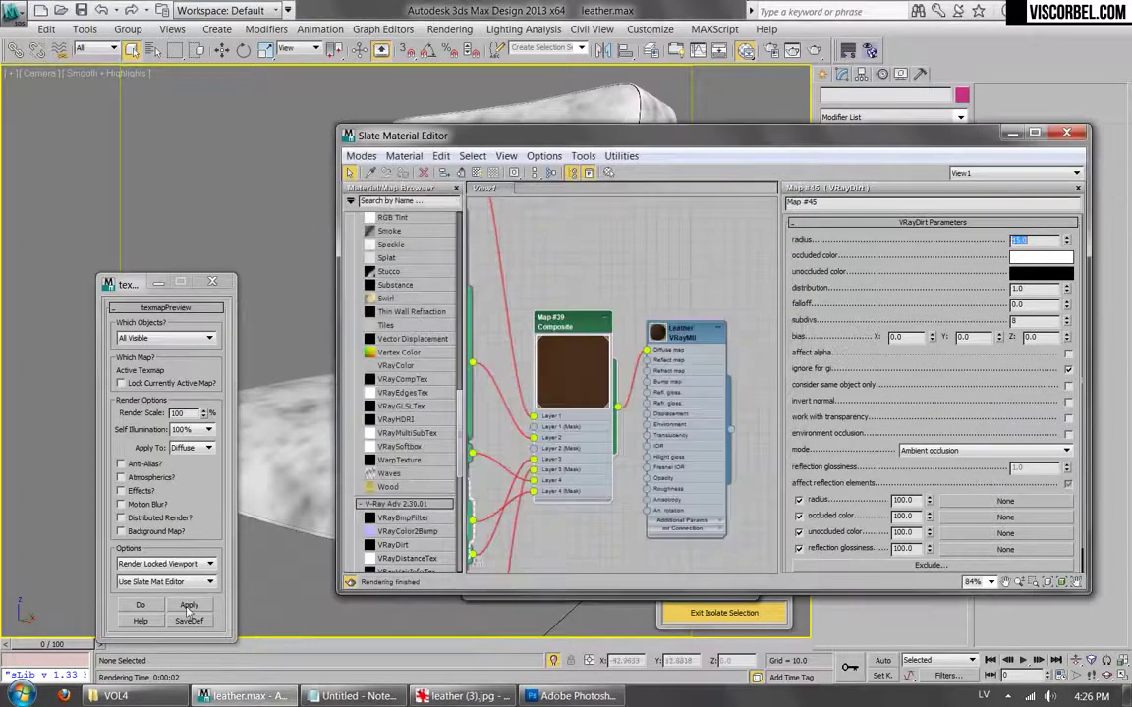
pyautogui.click(189, 605)
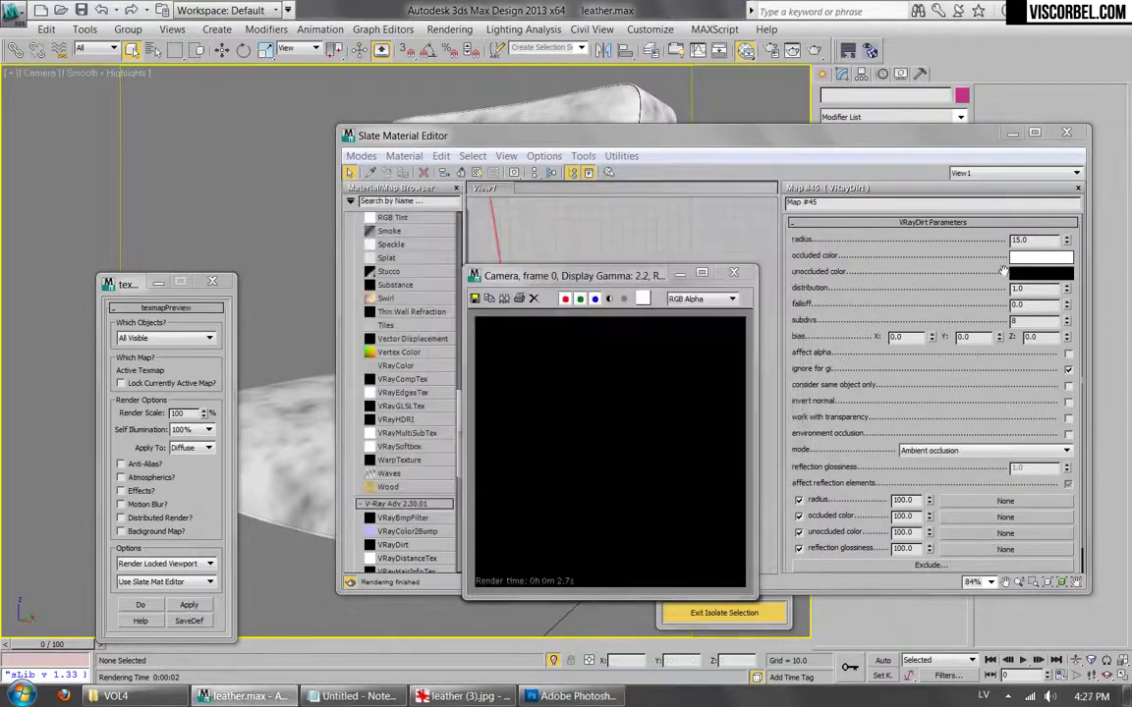
pyautogui.click(736, 273)
# Render the camera view, inspect the dirt effect on the chair up close, and close the frame buffer.
pyautogui.moveTo(573, 410); pyautogui.dragTo(614, 431, button='middle')
pyautogui.scroll(-1, 614, 430)
pyautogui.click(744, 49)
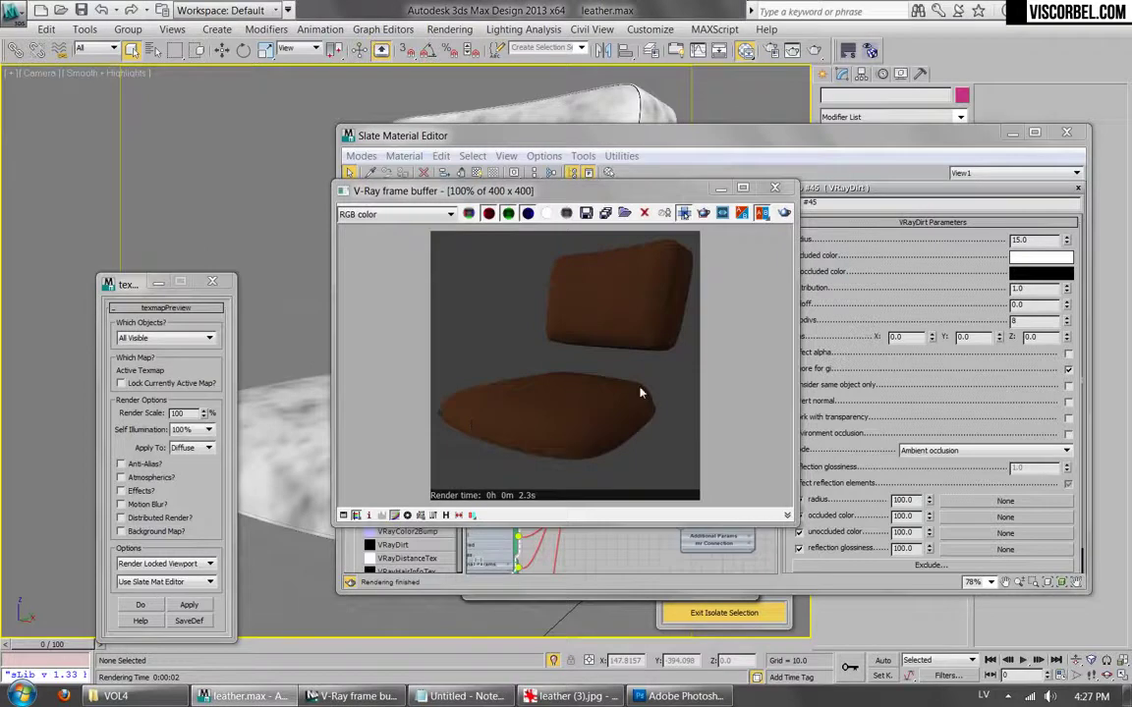
pyautogui.scroll(3, 521, 402)
pyautogui.scroll(-3, 521, 403)
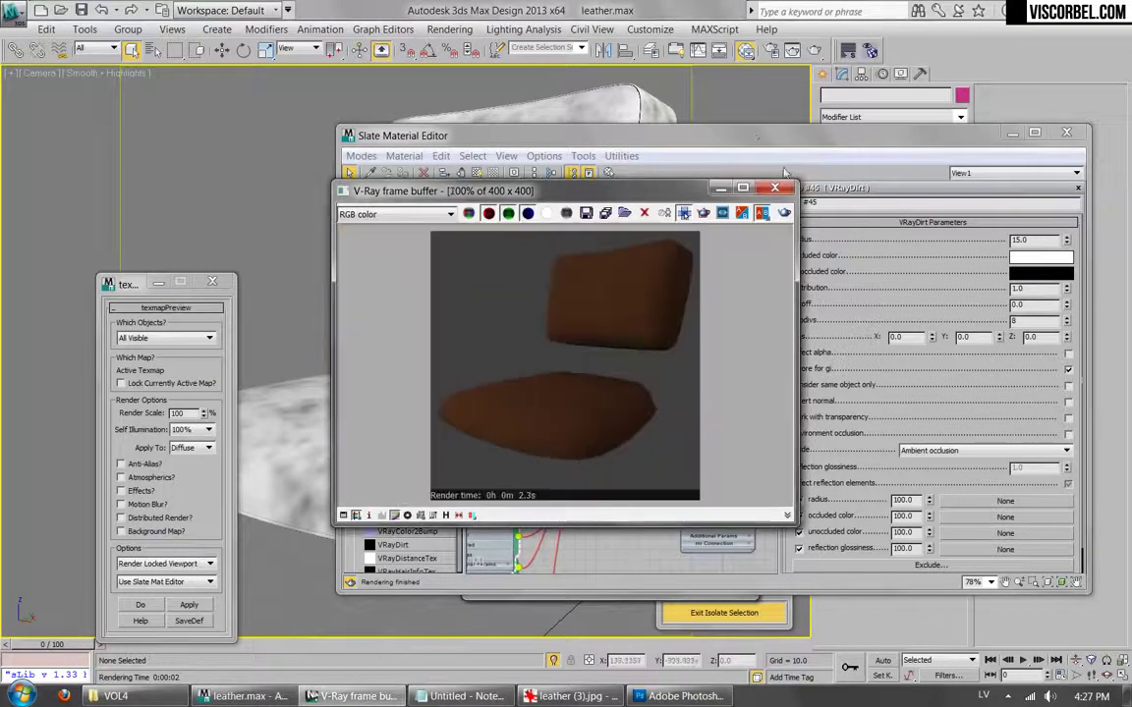
pyautogui.click(776, 188)
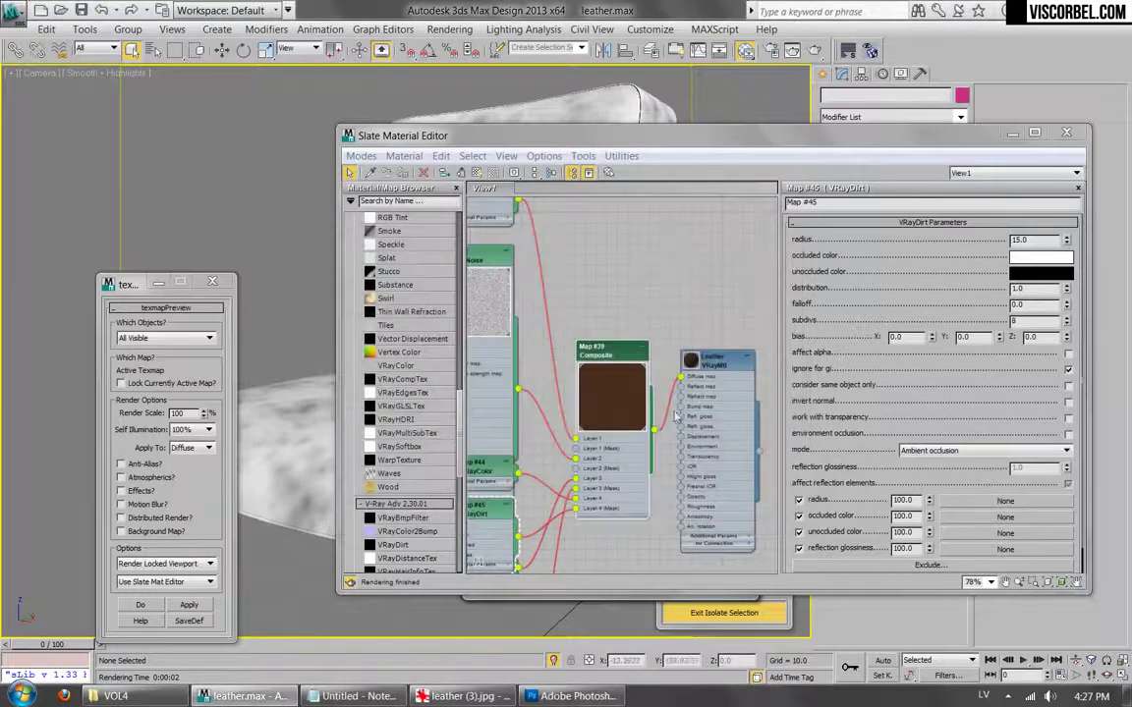
# Connect the Composite map's output to the Leather material's Reflect map as well.
pyautogui.scroll(2, 656, 393)
pyautogui.moveTo(668, 350); pyautogui.dragTo(714, 361)
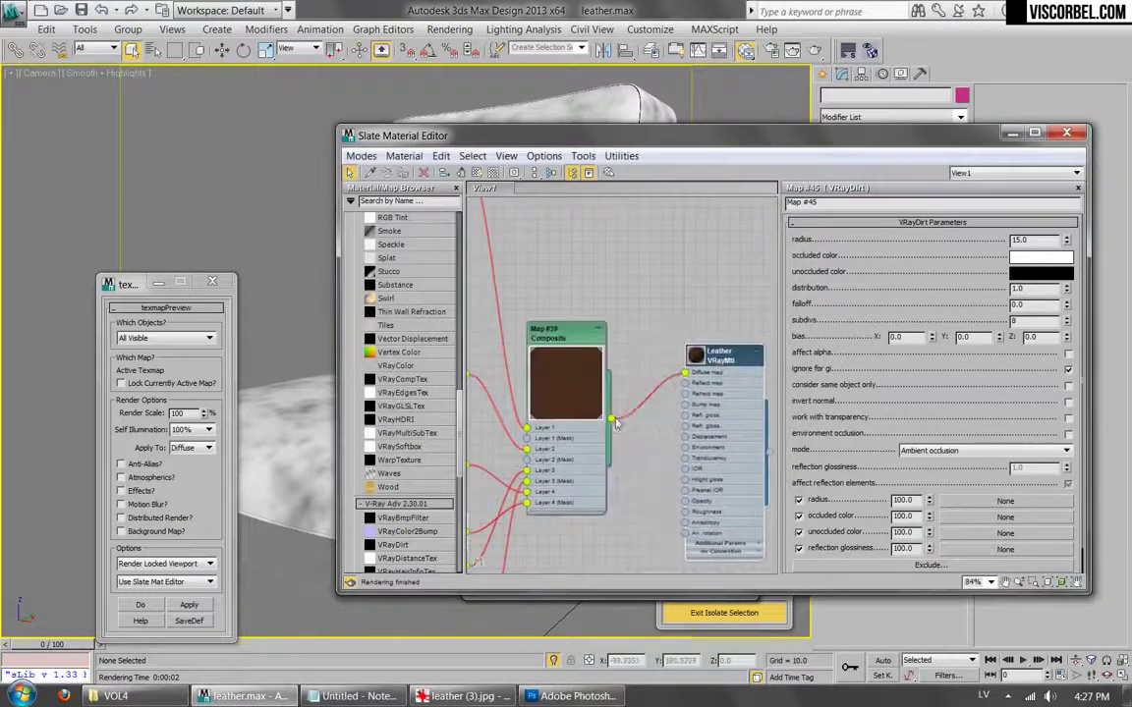
pyautogui.moveTo(685, 424); pyautogui.dragTo(685, 399)
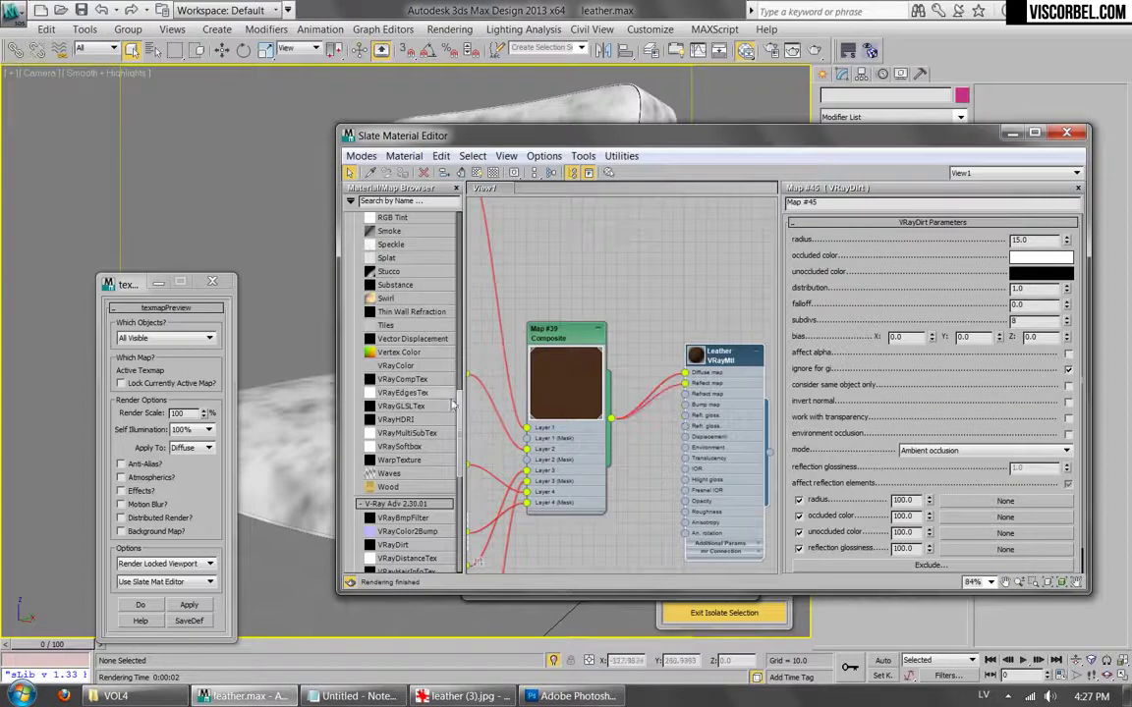
# Insert a ColorCorrection map with saturation -100 between the Composite map and the Reflect map input, and render the camera view.
pyautogui.scroll(10, 459, 412)
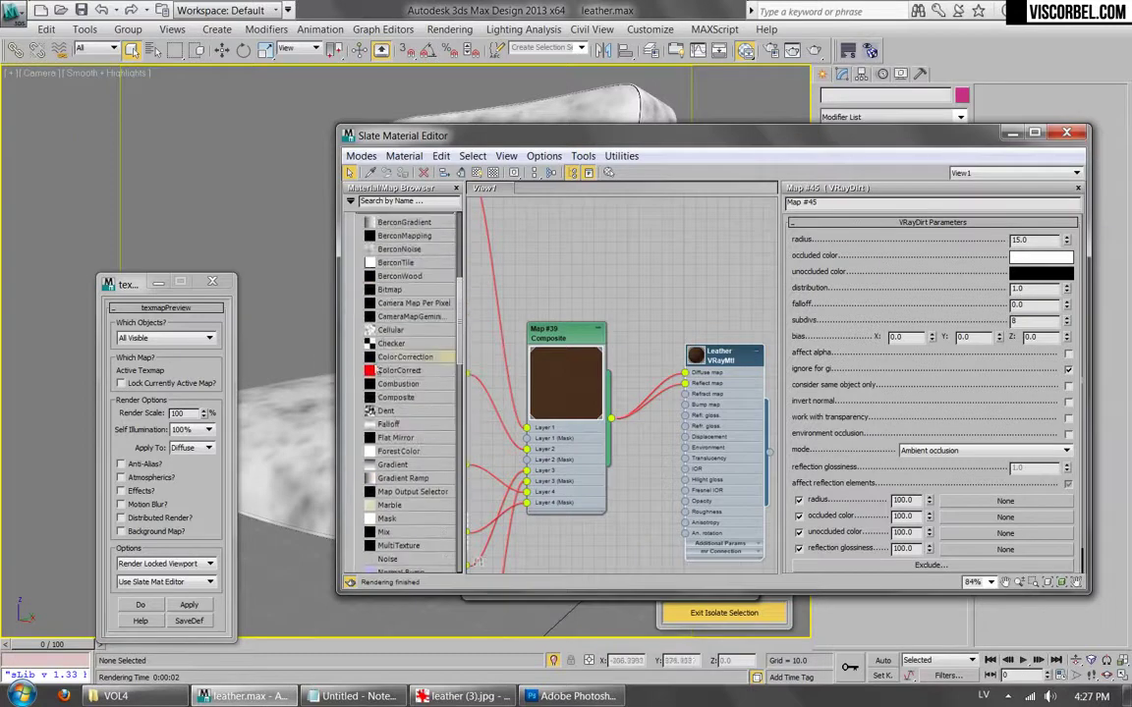
pyautogui.moveTo(478, 371); pyautogui.dragTo(664, 489)
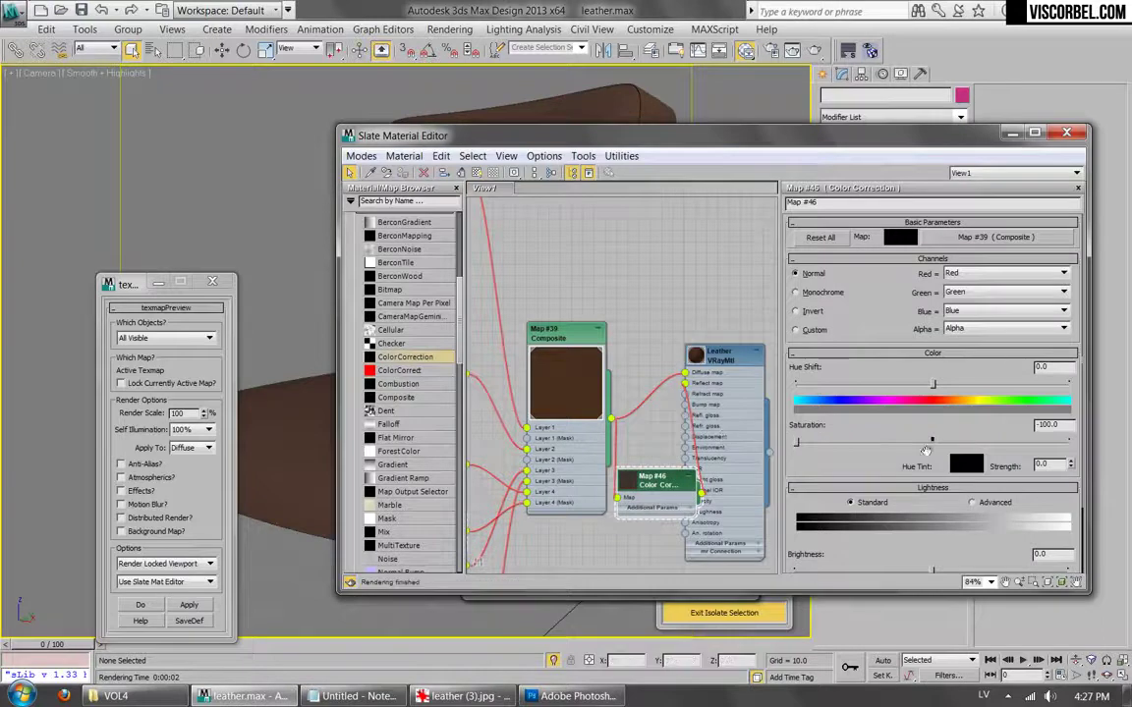
pyautogui.moveTo(729, 356); pyautogui.dragTo(775, 355)
pyautogui.moveTo(711, 335); pyautogui.dragTo(573, 281, button='middle')
pyautogui.scroll(1, 573, 281)
pyautogui.click(814, 49)
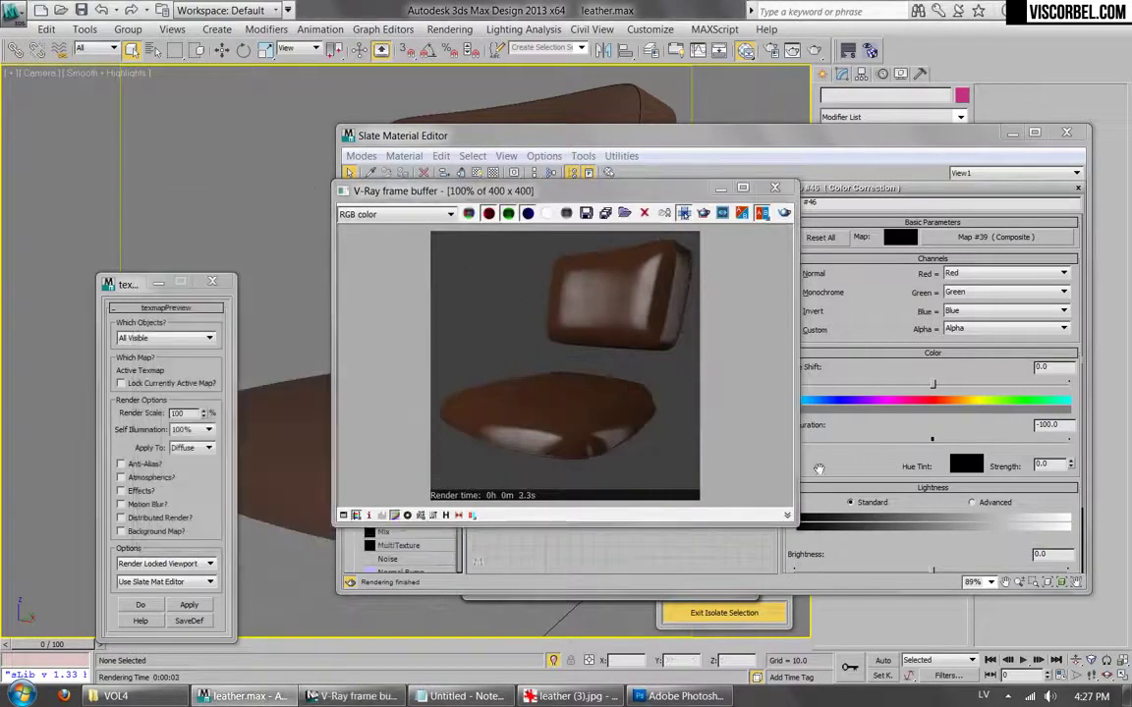
# Enlarge the Color Correction map's node preview and raise the map's contrast.
pyautogui.click(871, 393)
pyautogui.scroll(-3, 938, 555)
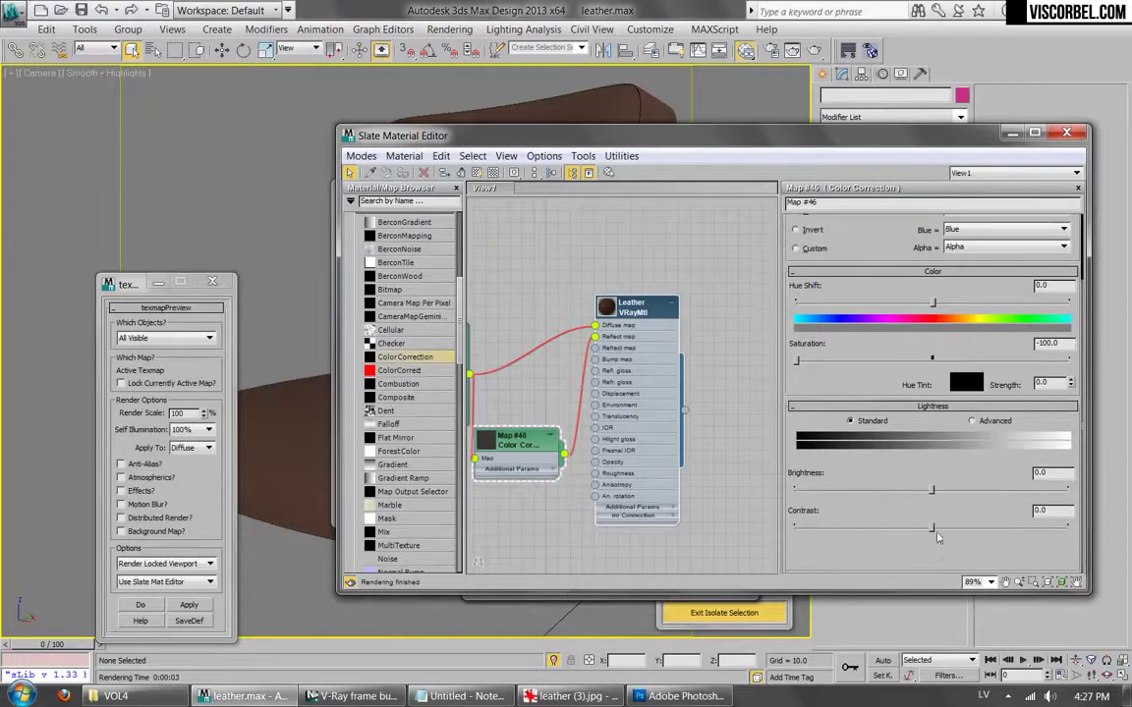
pyautogui.doubleClick(487, 443)
pyautogui.moveTo(517, 403); pyautogui.dragTo(613, 309, button='middle')
pyautogui.scroll(1, 609, 311)
pyautogui.scroll(2, 592, 447)
pyautogui.moveTo(931, 527); pyautogui.dragTo(968, 531)
# Open the Leather material's parameters, enlarge its node preview, and turn on the checkered preview background.
pyautogui.moveTo(715, 235); pyautogui.dragTo(599, 396, button='middle')
pyautogui.doubleClick(673, 268)
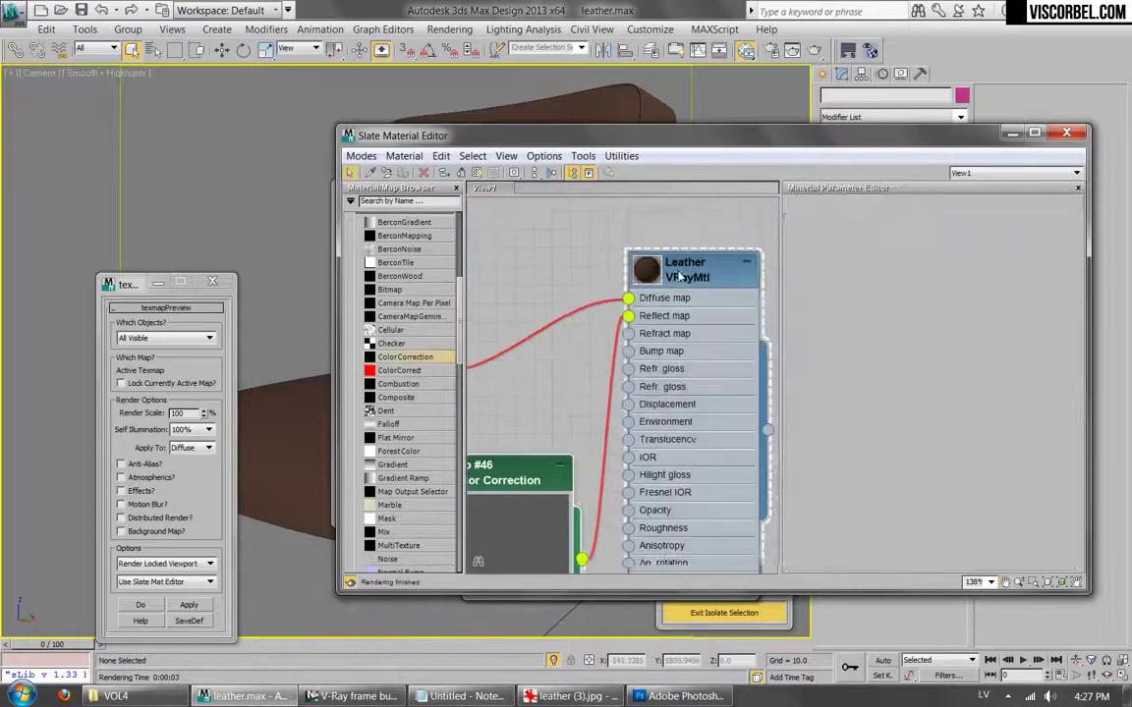
pyautogui.doubleClick(647, 272)
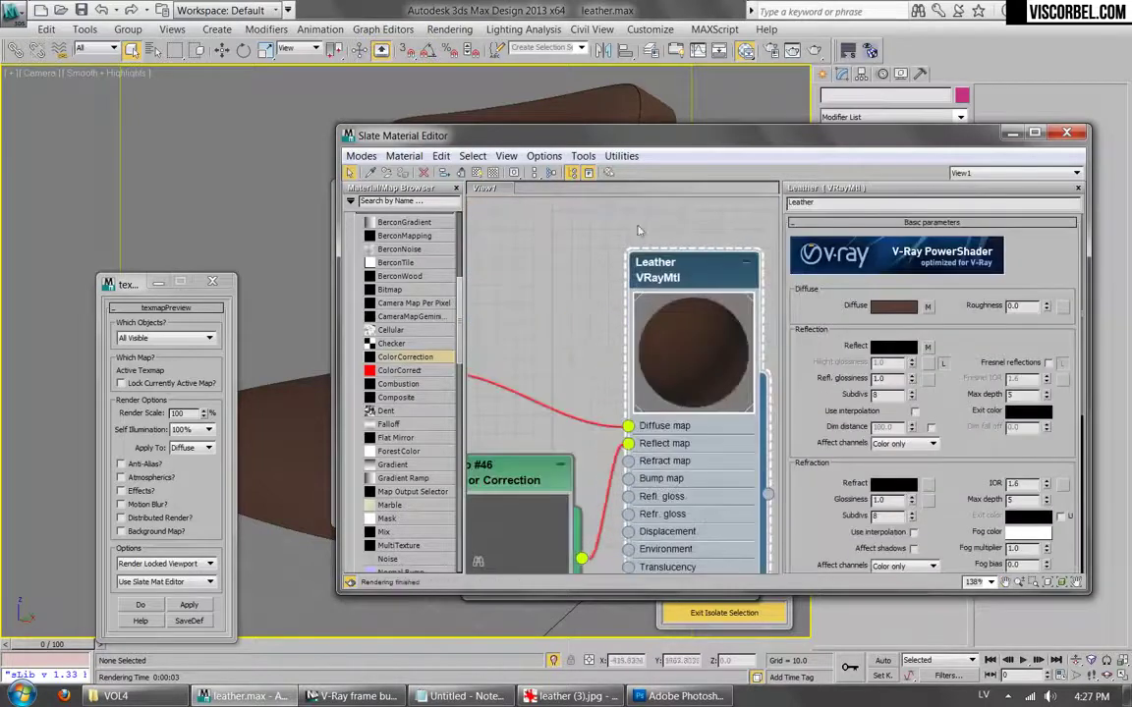
pyautogui.click(494, 172)
pyautogui.moveTo(609, 378); pyautogui.dragTo(545, 378, button='middle')
pyautogui.scroll(1, 545, 378)
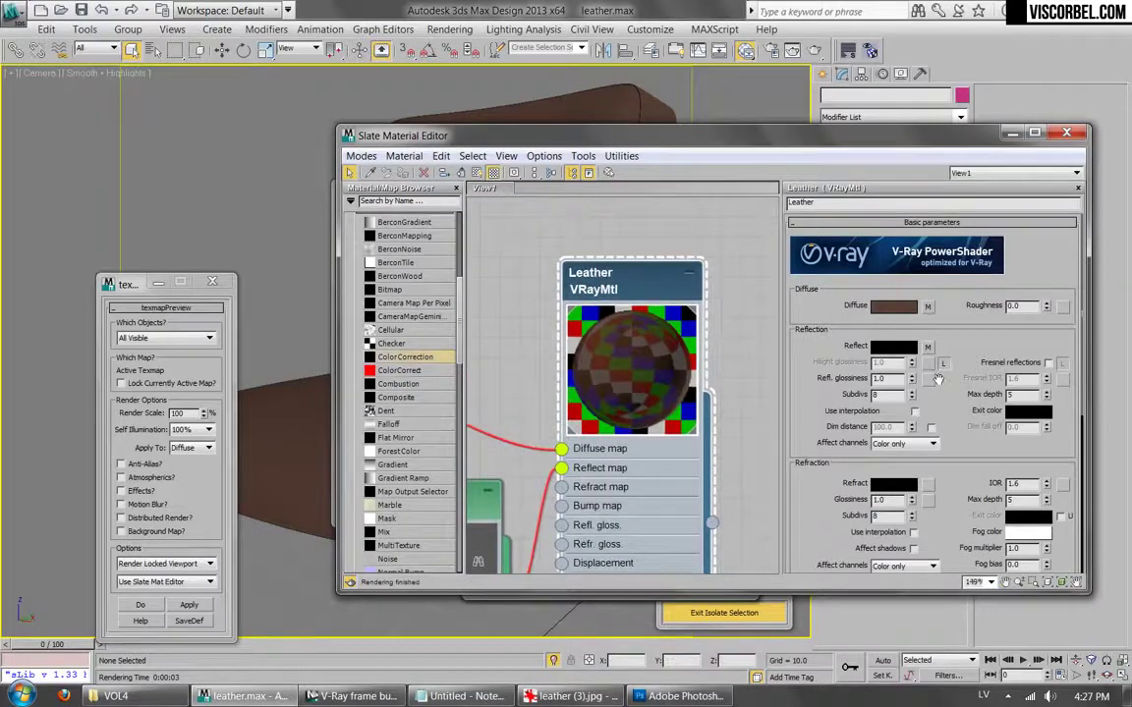
# Assign the dirt (8).png bitmap from the TEXTURES folder to the Leather material's reflection glossiness.
pyautogui.click(929, 381)
pyautogui.doubleClick(404, 233)
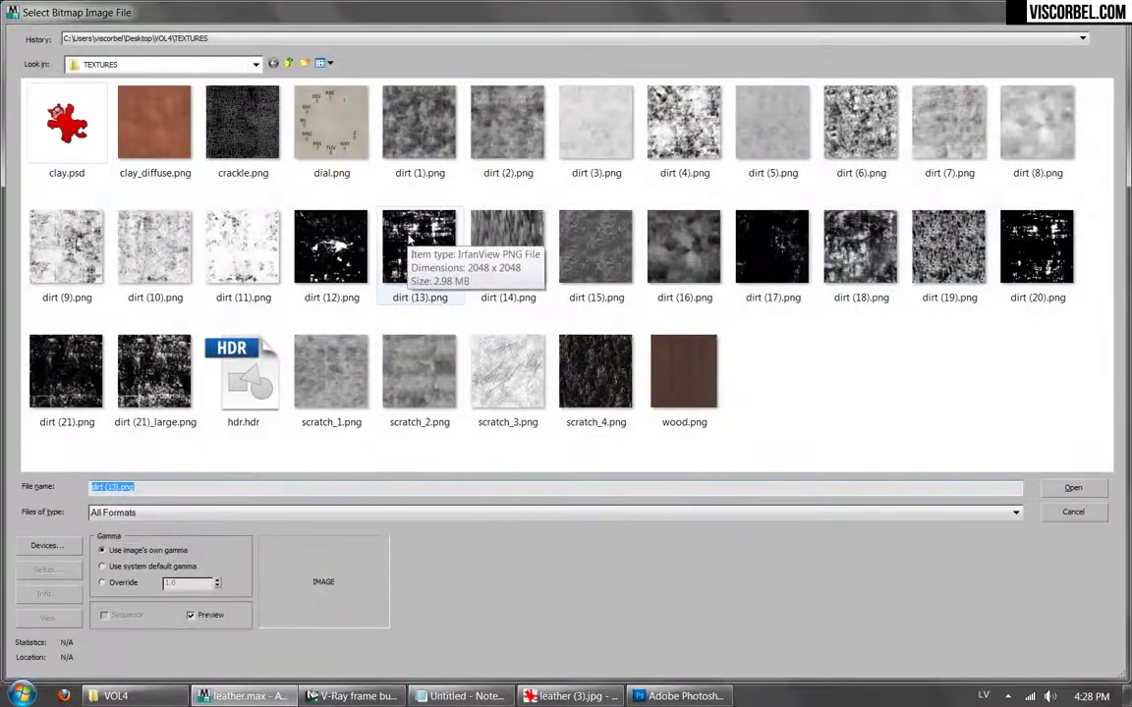
pyautogui.click(1017, 111)
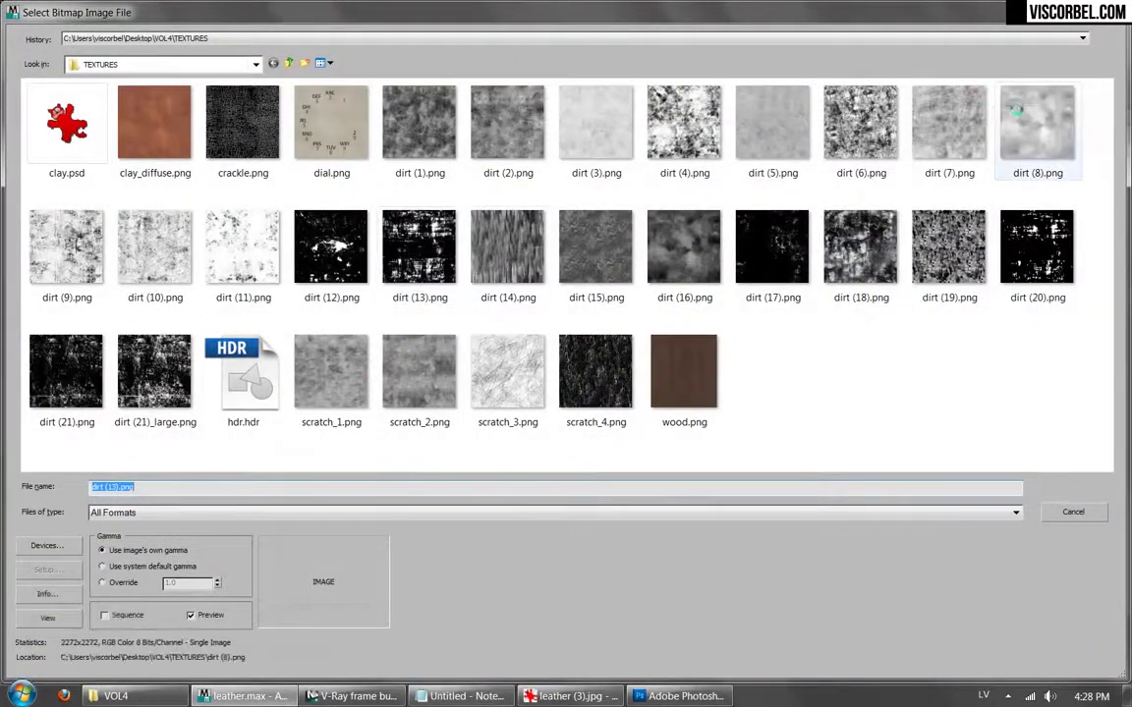
pyautogui.doubleClick(1016, 111)
pyautogui.scroll(-2, 823, 550)
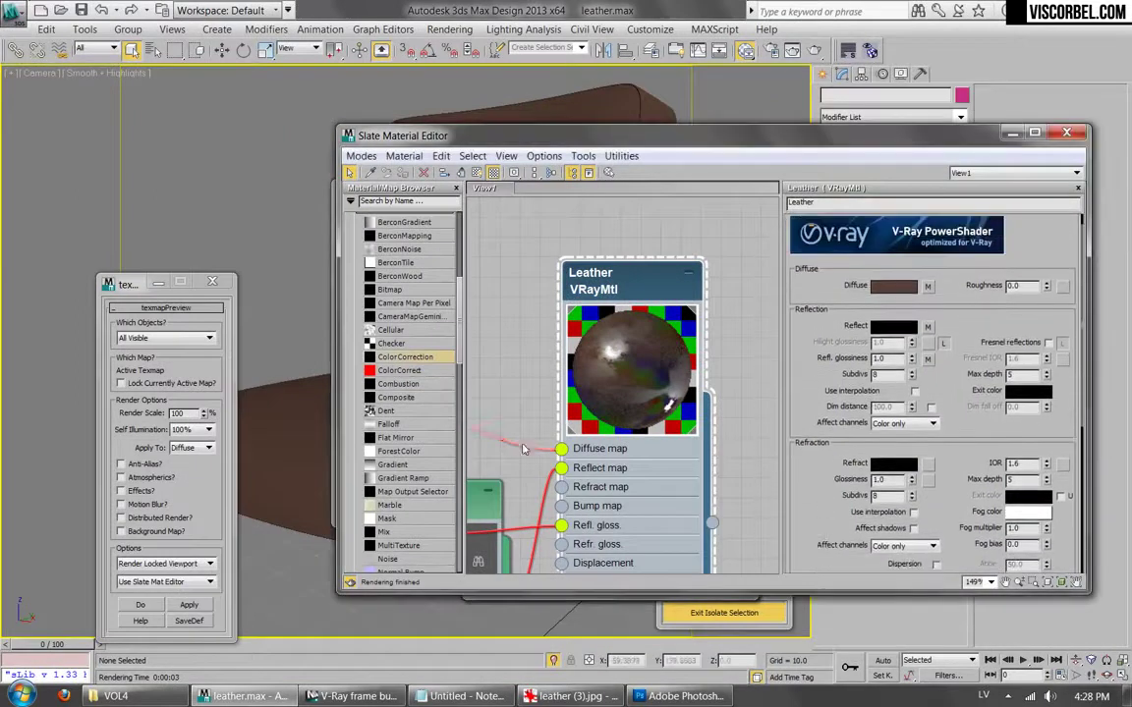
# Show the dirt (8).png bitmap on the chair in the viewport and clear the windows covering the chair.
pyautogui.moveTo(534, 441); pyautogui.dragTo(702, 286, button='middle')
pyautogui.scroll(-2, 579, 474)
pyautogui.rightClick(515, 378)
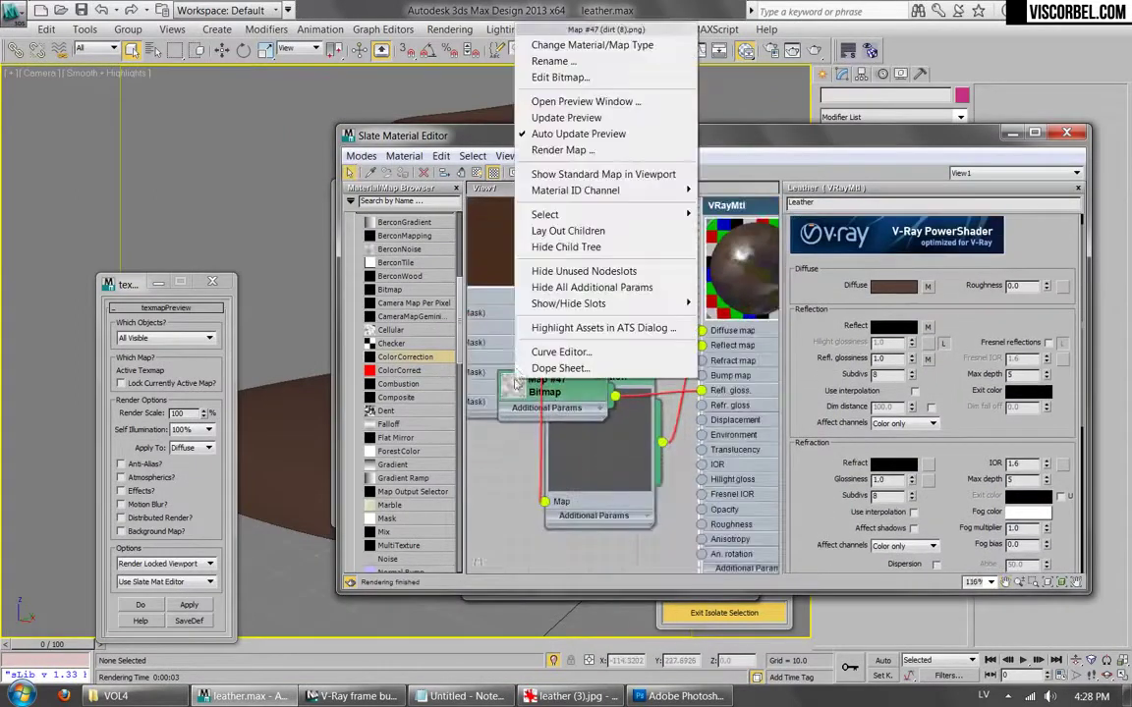
pyautogui.click(566, 214)
pyautogui.moveTo(570, 136); pyautogui.dragTo(757, 522)
pyautogui.moveTo(712, 463); pyautogui.dragTo(687, 398)
pyautogui.click(774, 188)
pyautogui.moveTo(762, 416); pyautogui.dragTo(581, 159)
# Set the dirt (8).png bitmap's U and V tiling to 2.0 and uncover the chair back in the viewport.
pyautogui.doubleClick(505, 406)
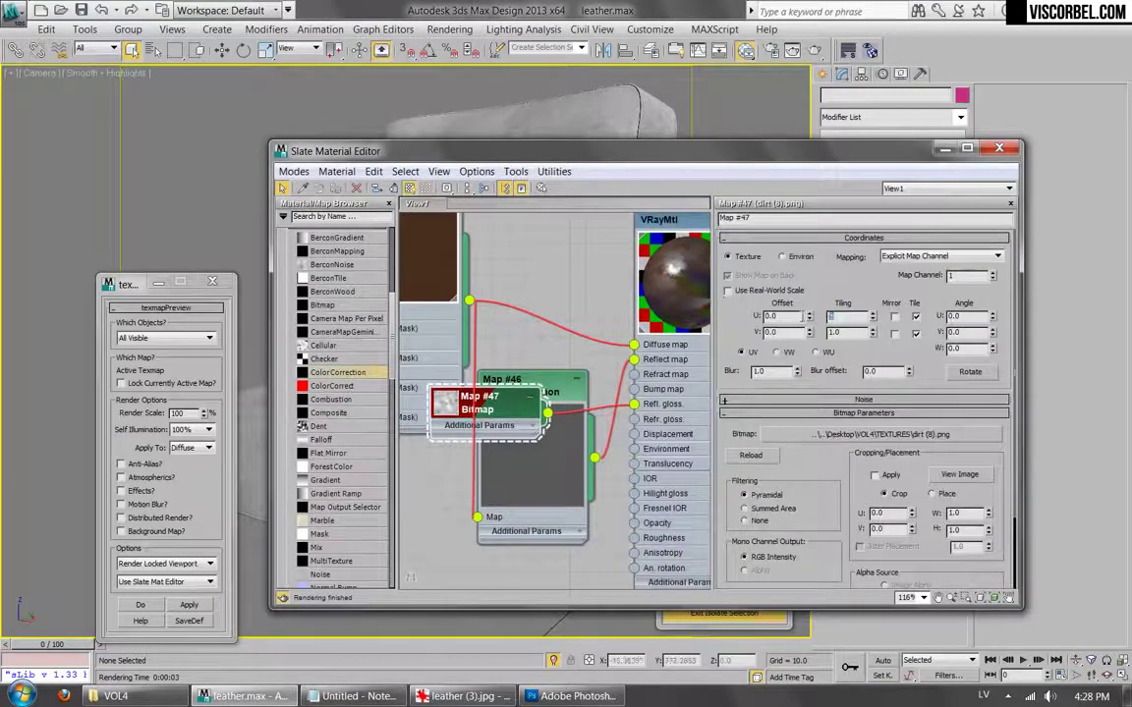
pyautogui.press('Return')
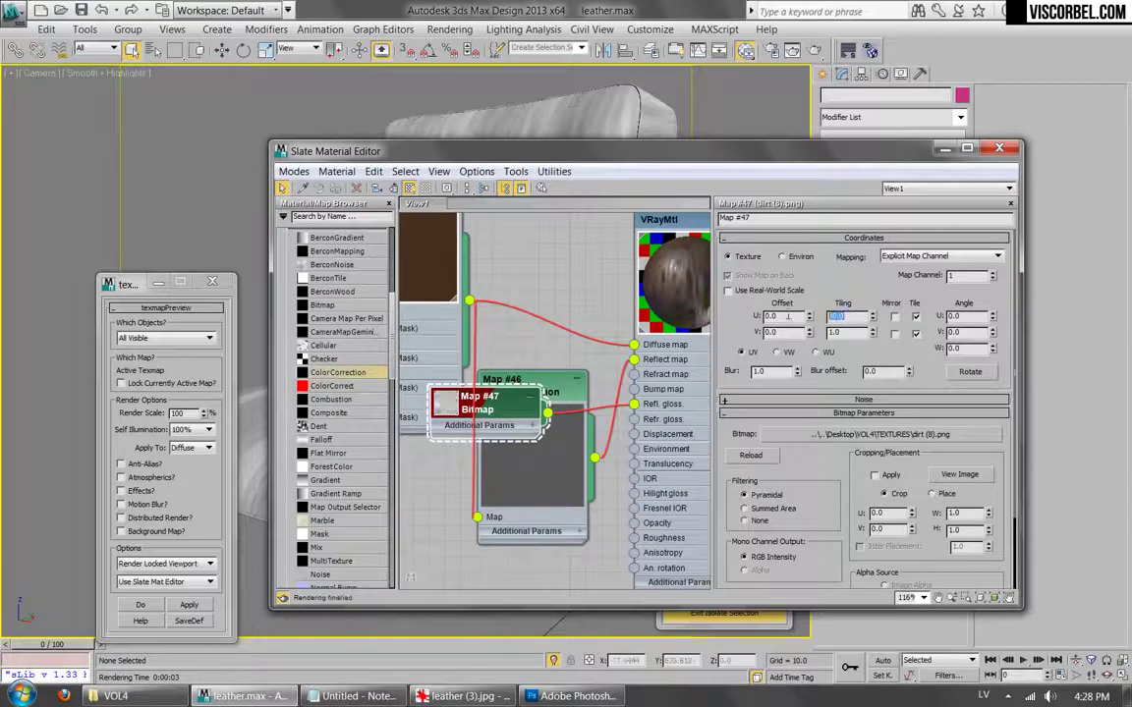
pyautogui.moveTo(678, 154); pyautogui.dragTo(780, 222)
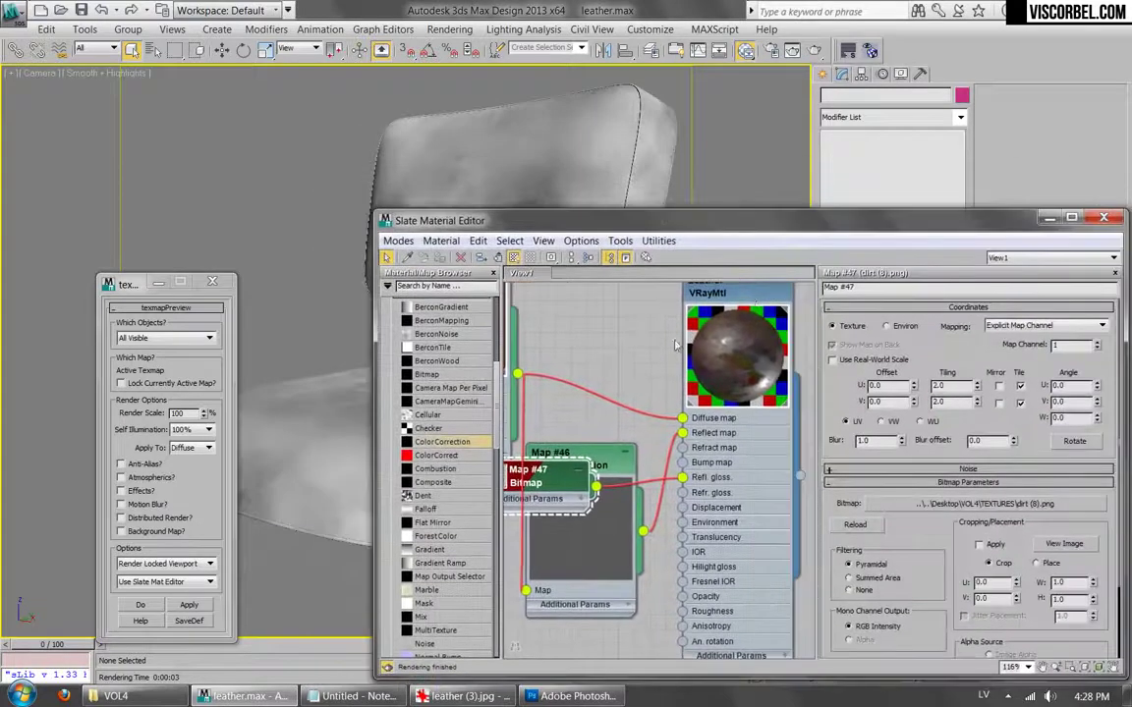
# Enable Fresnel reflections on the Leather material with a Fresnel IOR of 3.0, and set the RGlossiness map amount to 30.
pyautogui.doubleClick(749, 300)
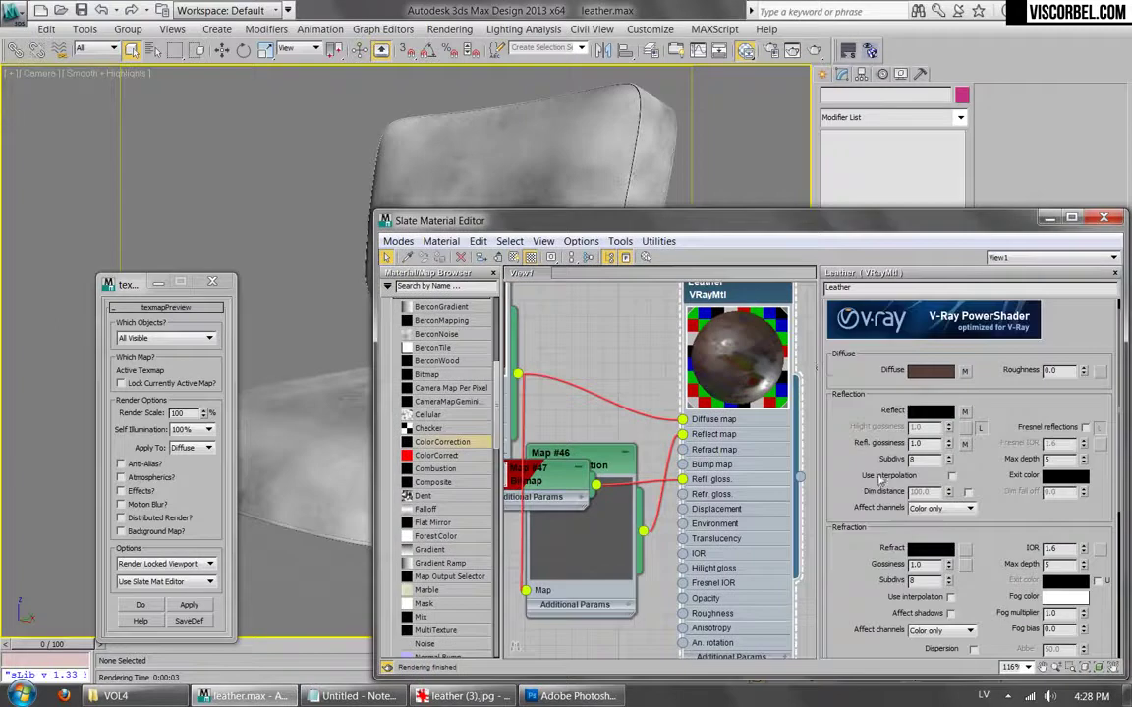
pyautogui.click(1084, 428)
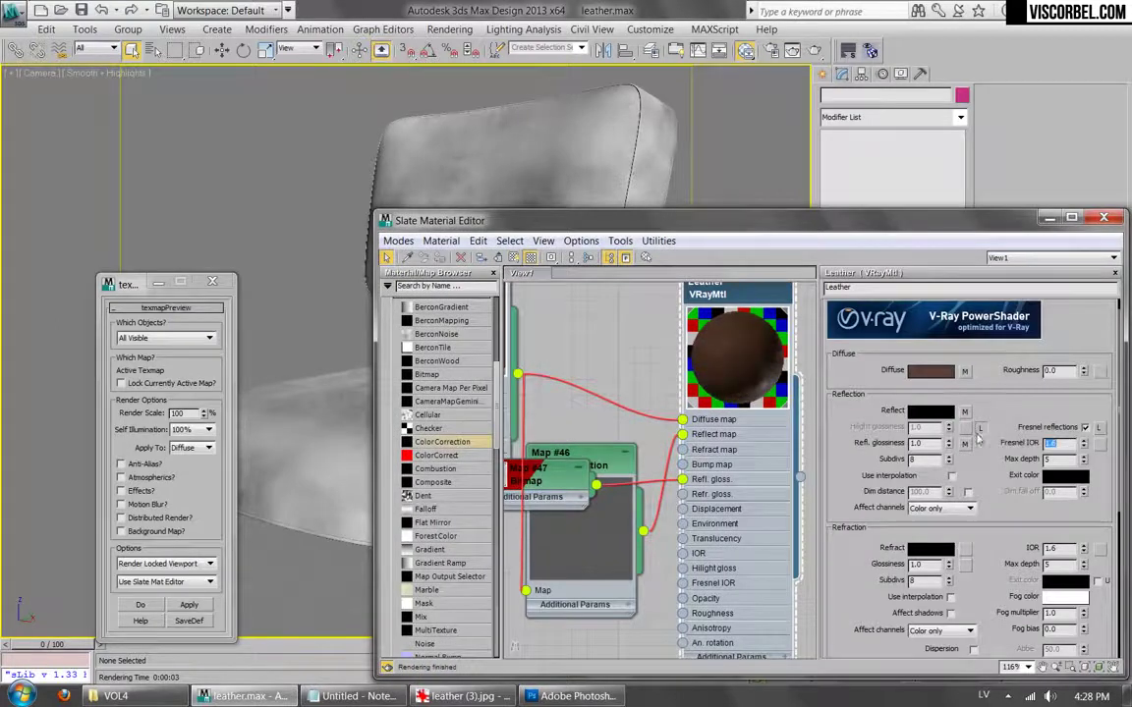
pyautogui.scroll(-5, 857, 330)
pyautogui.click(863, 611)
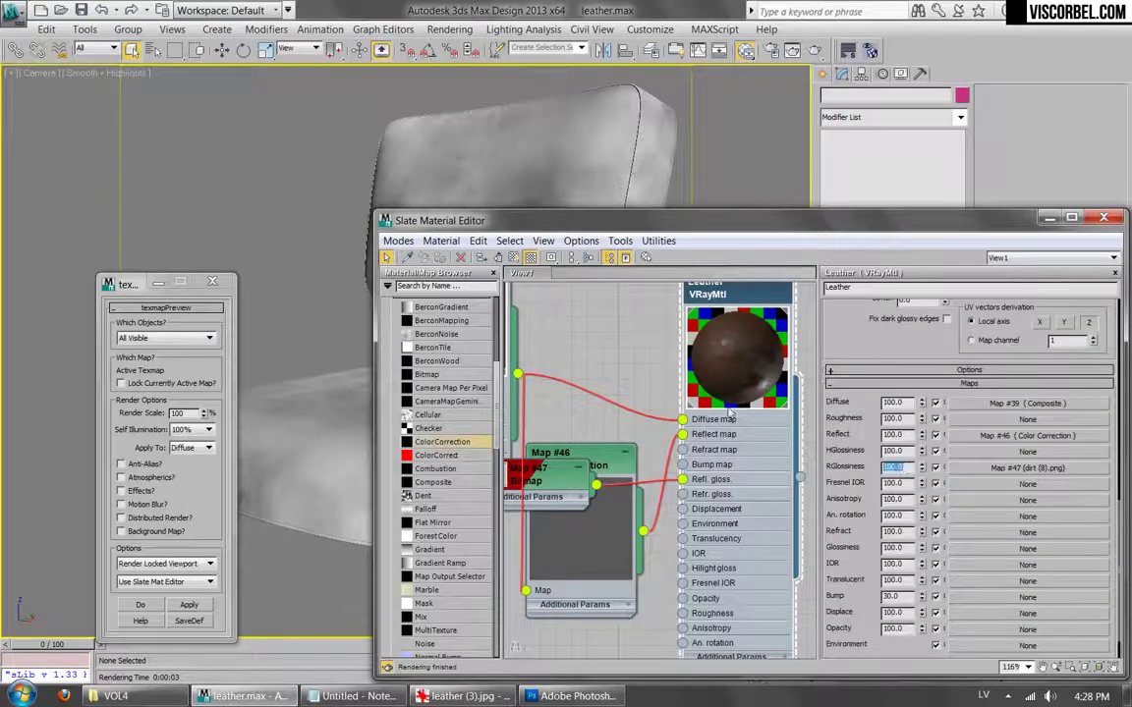
pyautogui.press('Return')
pyautogui.write('30')
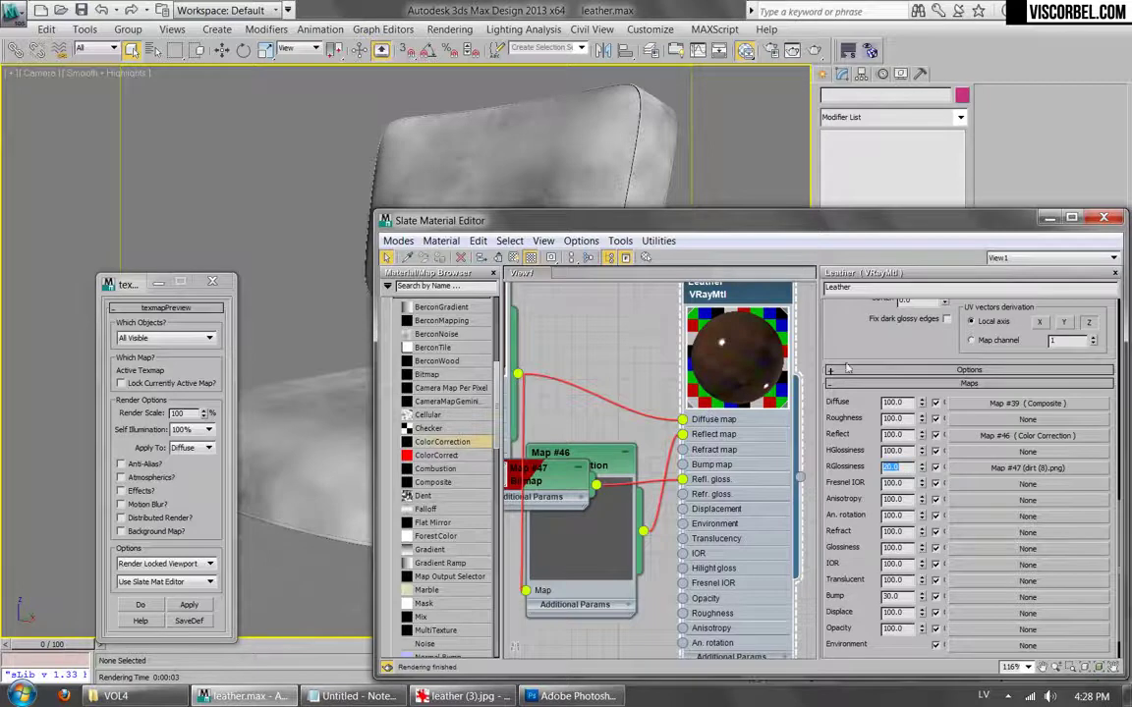
# Set the Leather material's reflection glossiness to 0.8 and render the camera view.
pyautogui.scroll(10, 864, 344)
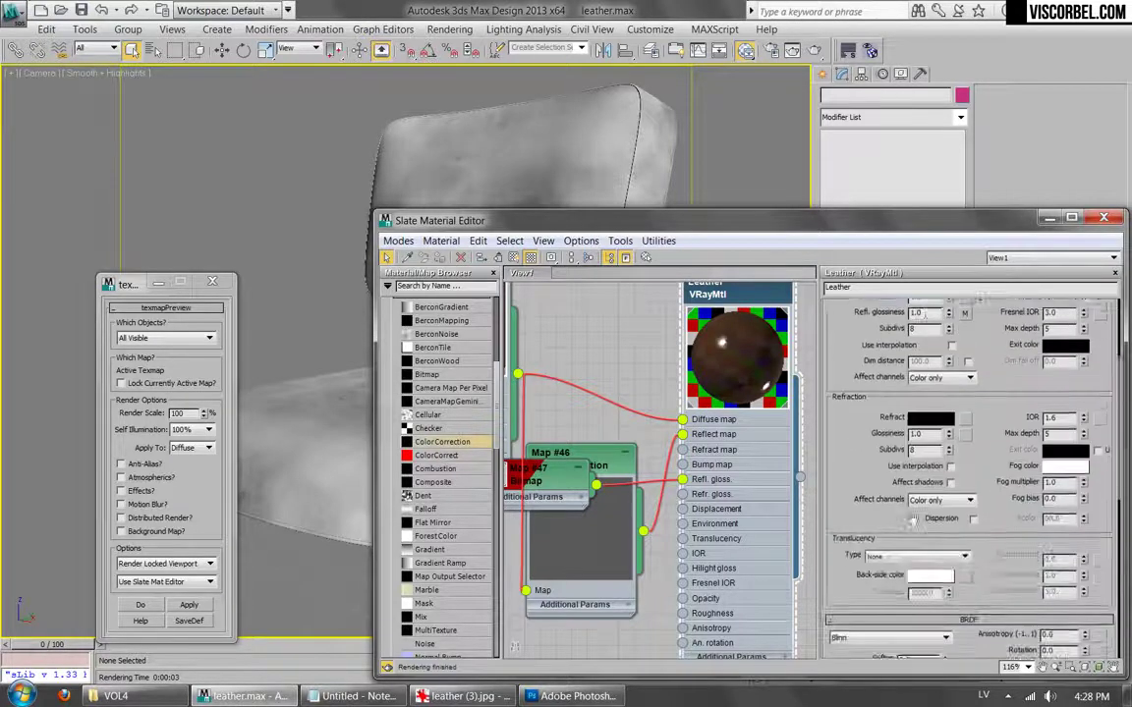
pyautogui.click(949, 447)
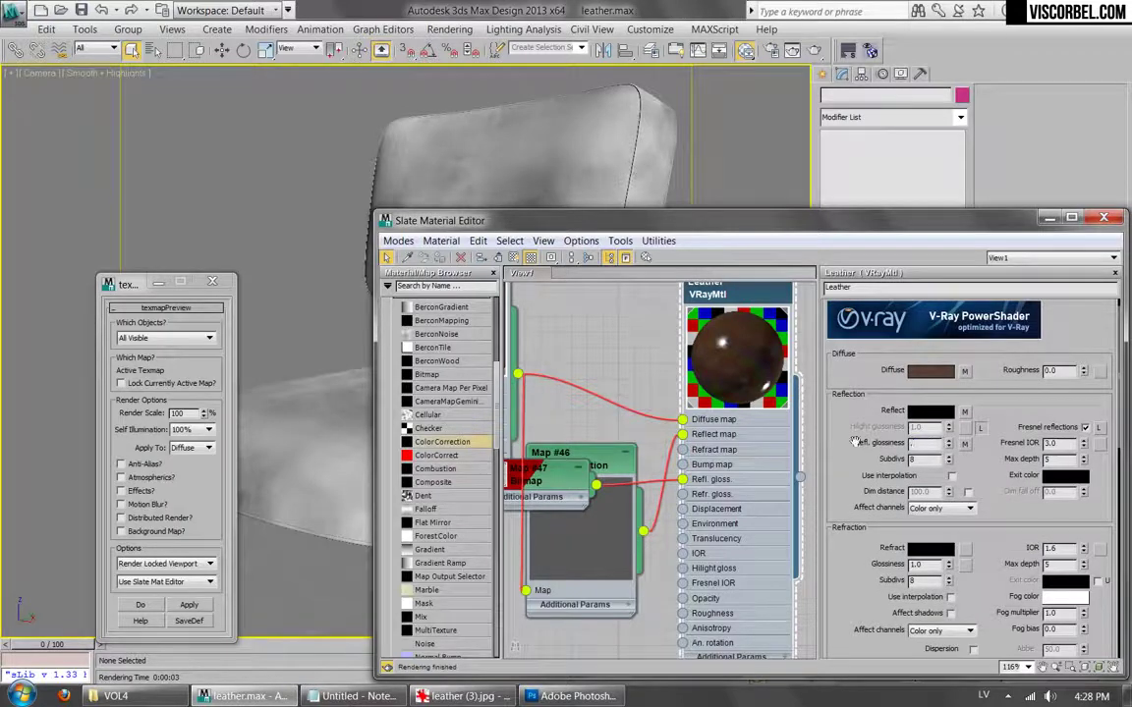
pyautogui.write('.8')
pyautogui.press('Return')
pyautogui.click(816, 50)
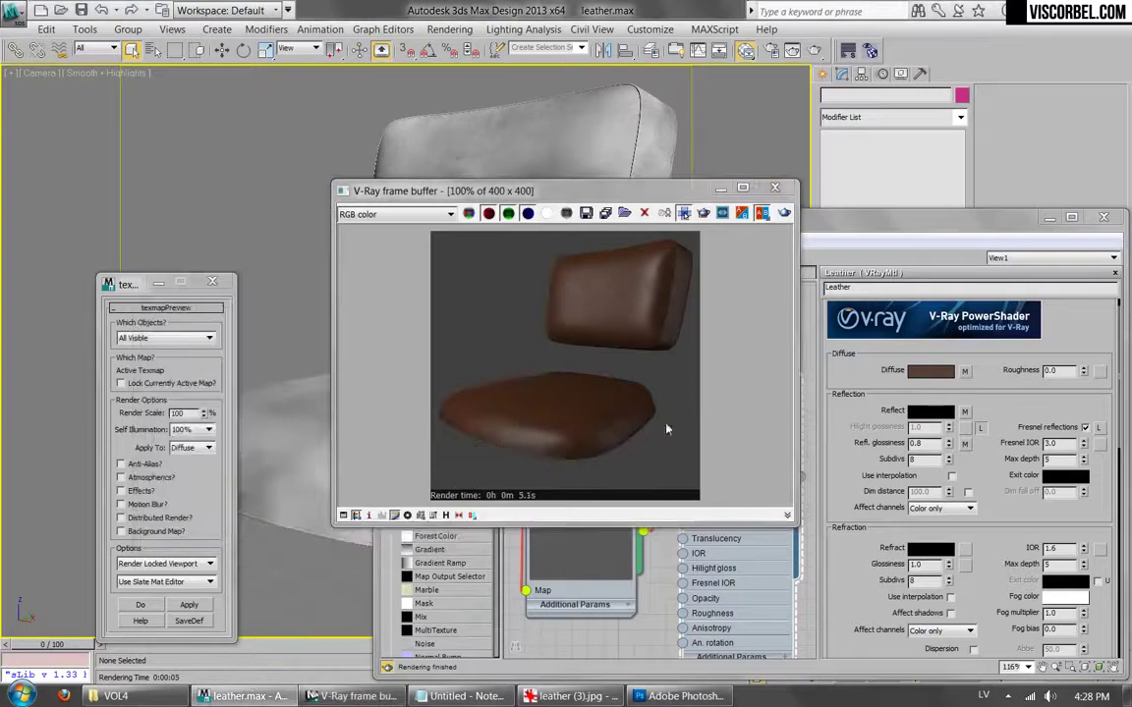
# Set the reflection glossiness to 0.85, check the new render, and close the frame buffer.
pyautogui.click(928, 443)
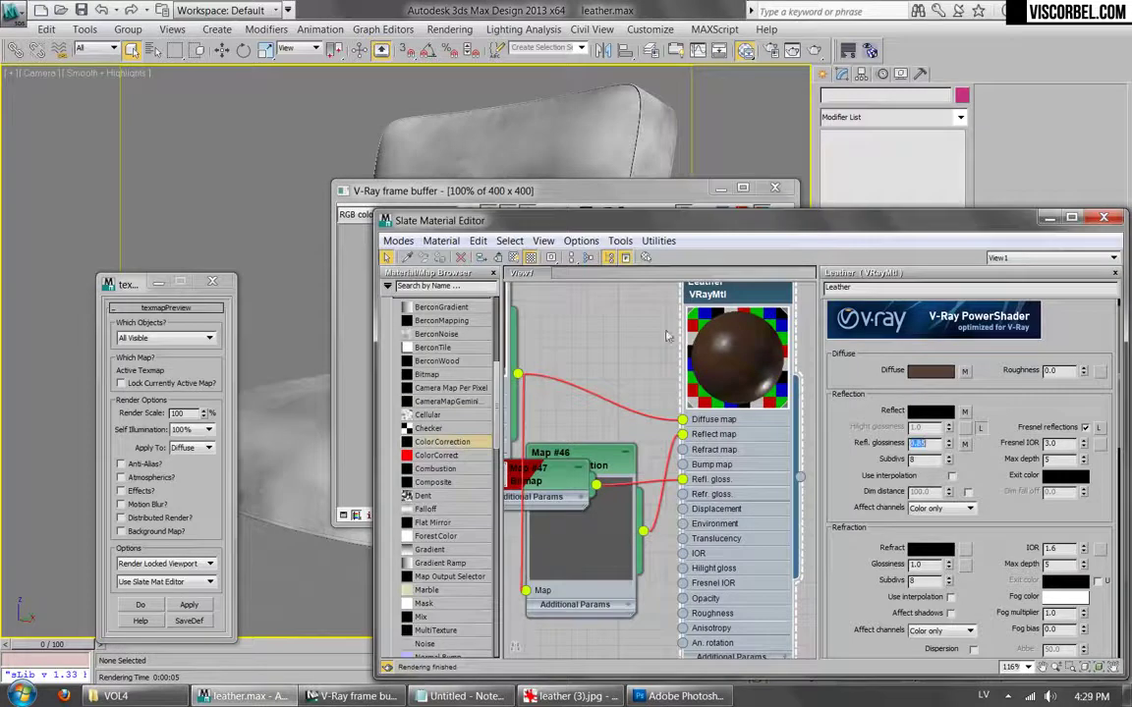
pyautogui.click(648, 194)
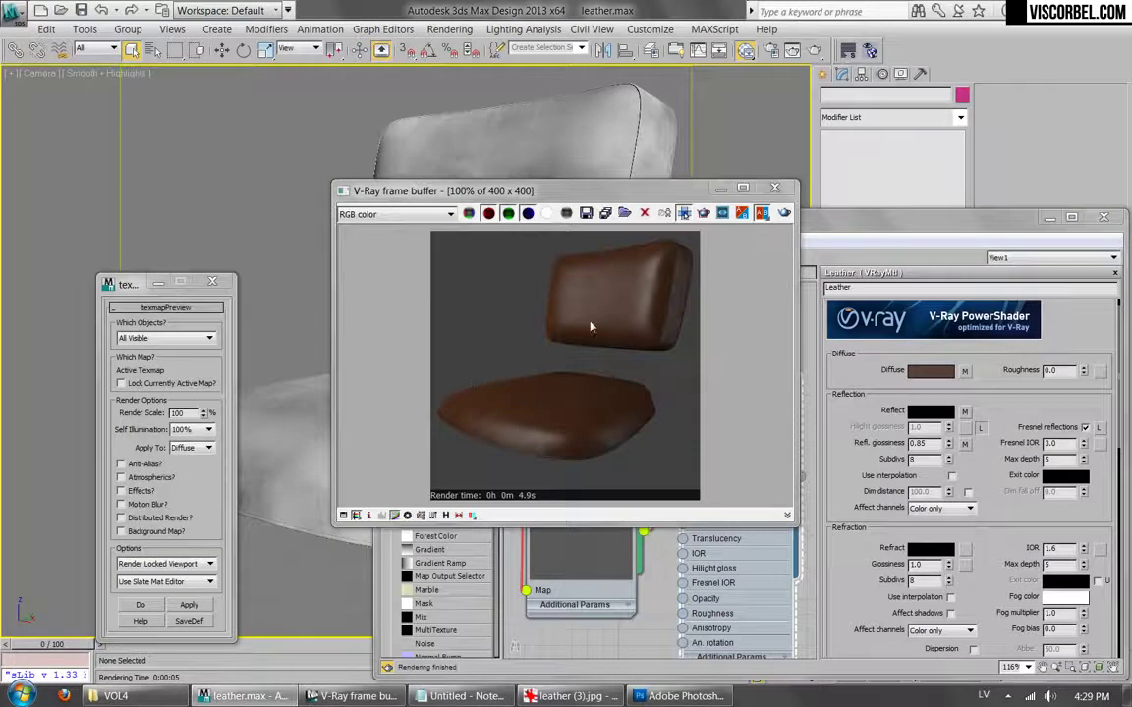
pyautogui.click(774, 188)
# Set the Leather material's reflection glossiness to 0.9 and render the camera view again.
pyautogui.moveTo(941, 447); pyautogui.dragTo(877, 443)
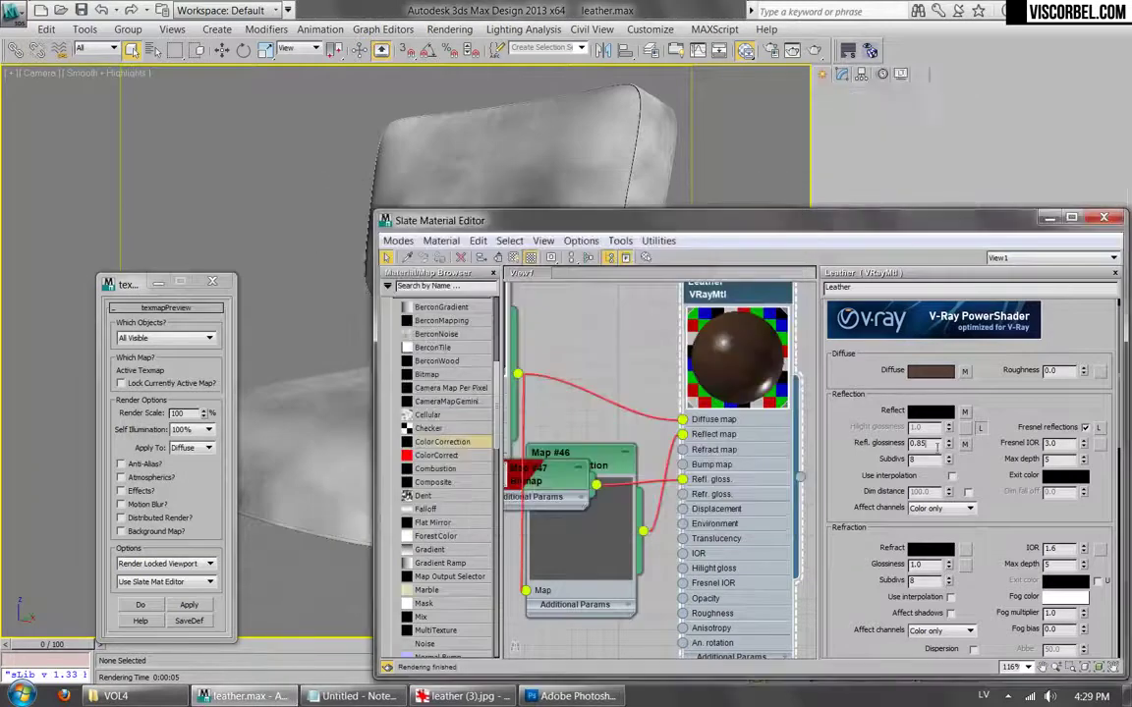
pyautogui.write('.9')
pyautogui.press('Return')
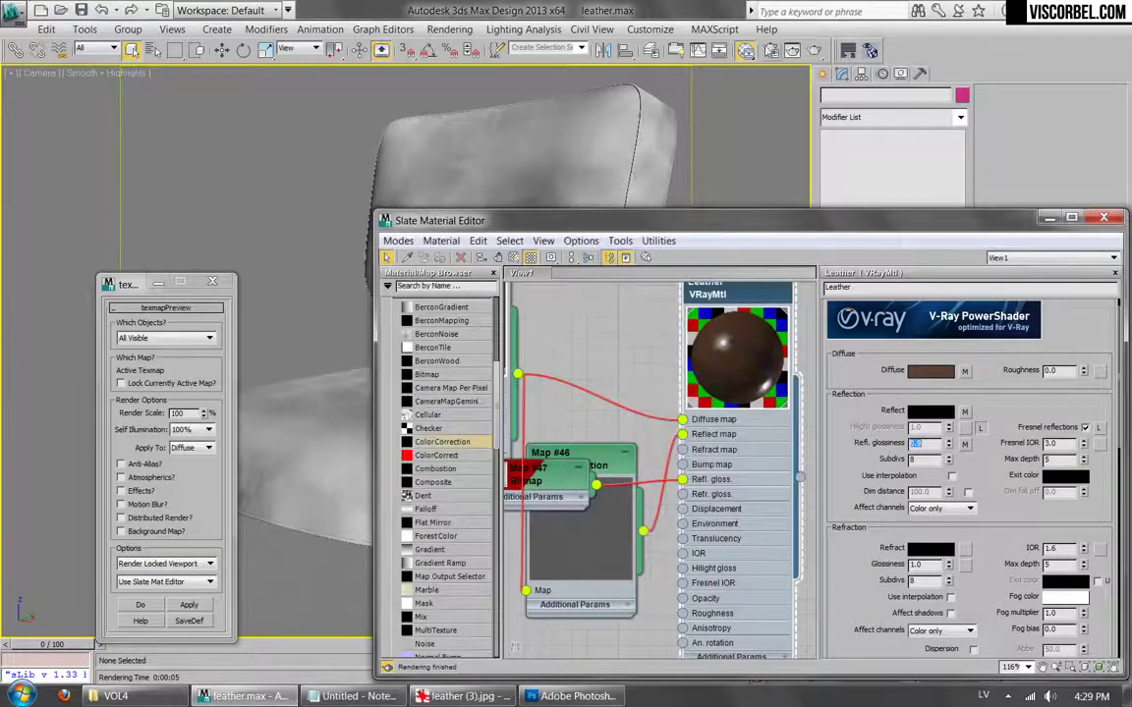
pyautogui.click(816, 51)
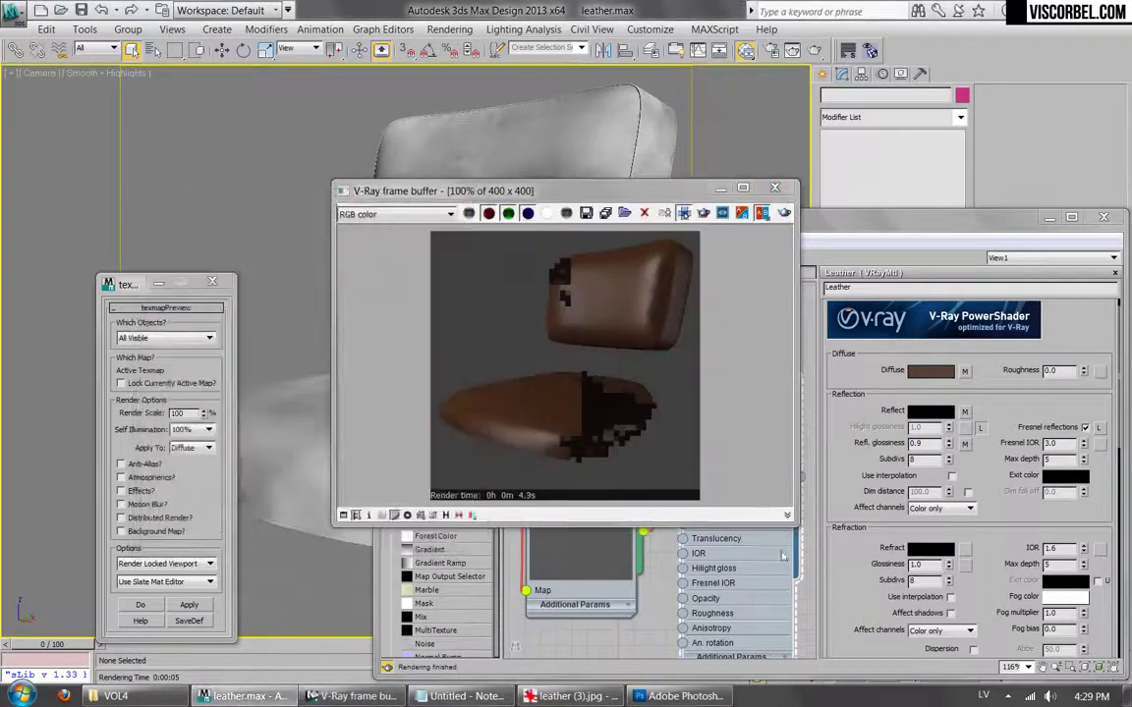
# Set the RGlossiness map amount to 60, render the camera view, and close the frame buffer.
pyautogui.click(825, 586)
pyautogui.scroll(-10, 870, 508)
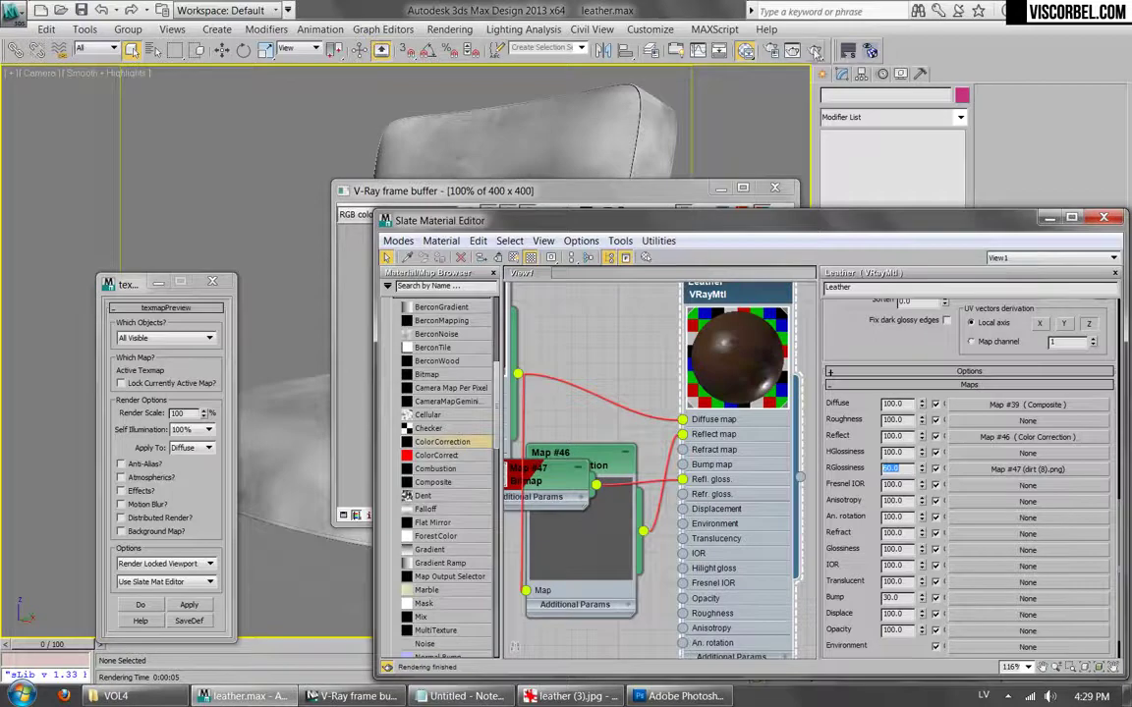
pyautogui.click(815, 50)
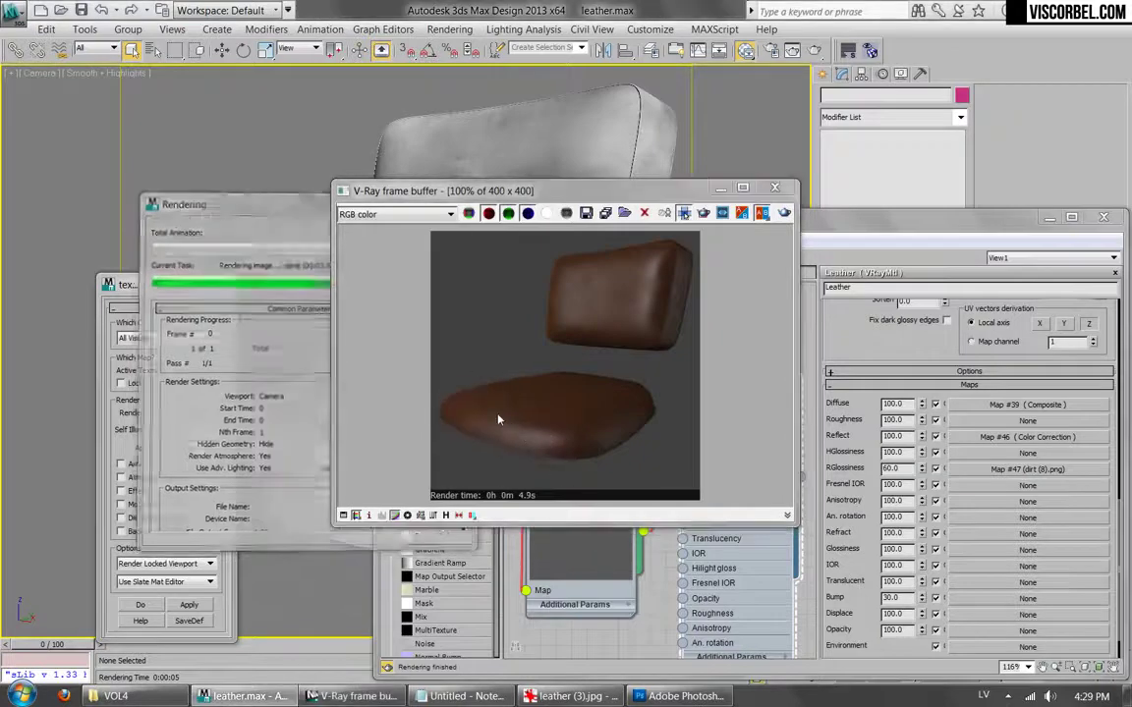
pyautogui.click(776, 187)
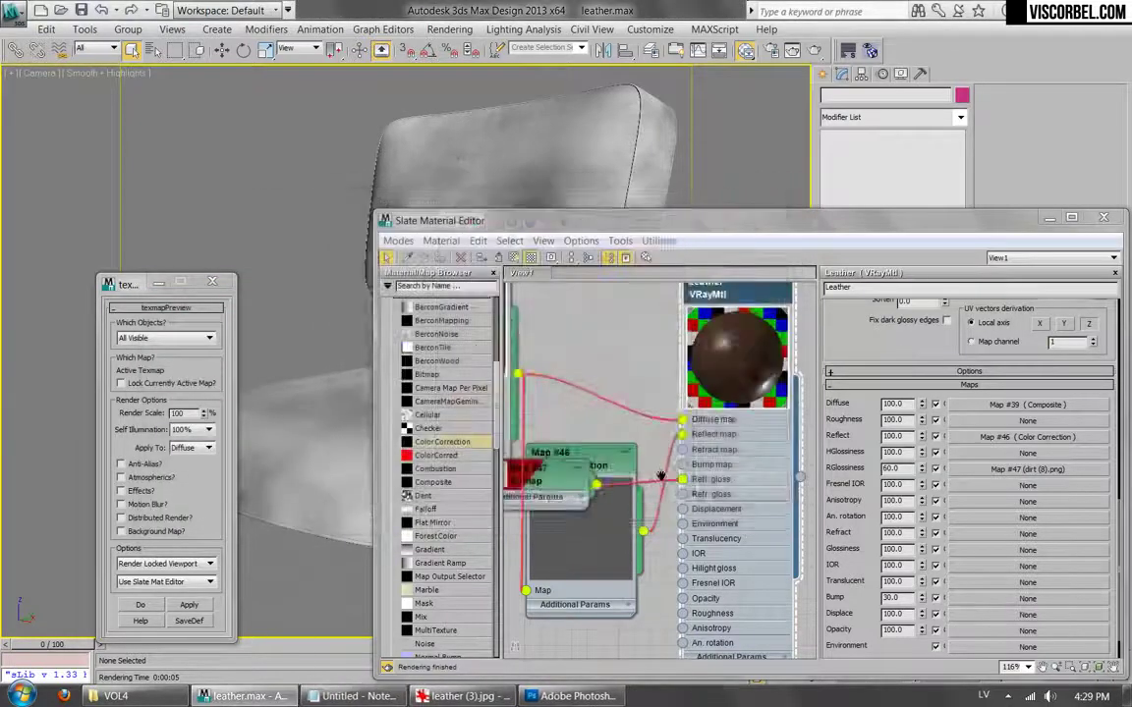
# Examine the leather (3).jpg reference image and compare it with the Leather material's node tree.
pyautogui.scroll(-5, 669, 398)
pyautogui.scroll(-2, 669, 398)
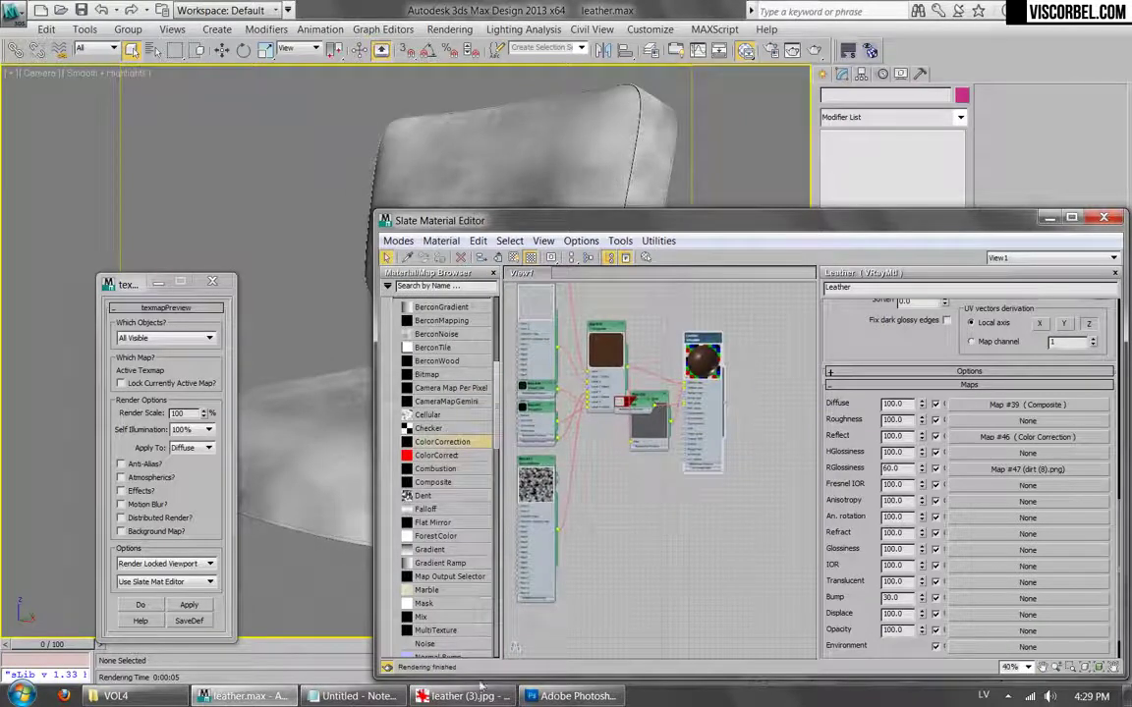
pyautogui.click(438, 697)
pyautogui.click(437, 696)
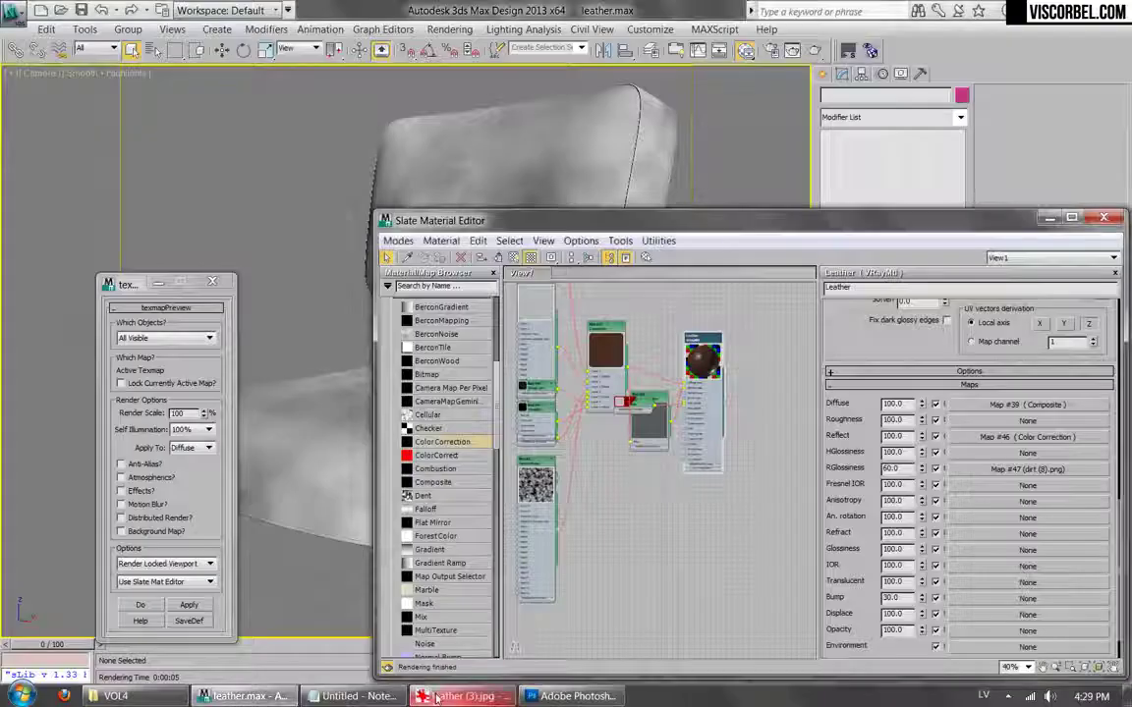
pyautogui.moveTo(590, 324); pyautogui.dragTo(595, 458)
pyautogui.moveTo(596, 458); pyautogui.dragTo(648, 446, button='middle')
pyautogui.moveTo(720, 304); pyautogui.dragTo(748, 295)
pyautogui.moveTo(655, 536); pyautogui.dragTo(614, 532, button='middle')
# Add a new VRayMtl material below the Leather material and open its parameters.
pyautogui.rightClick(727, 575)
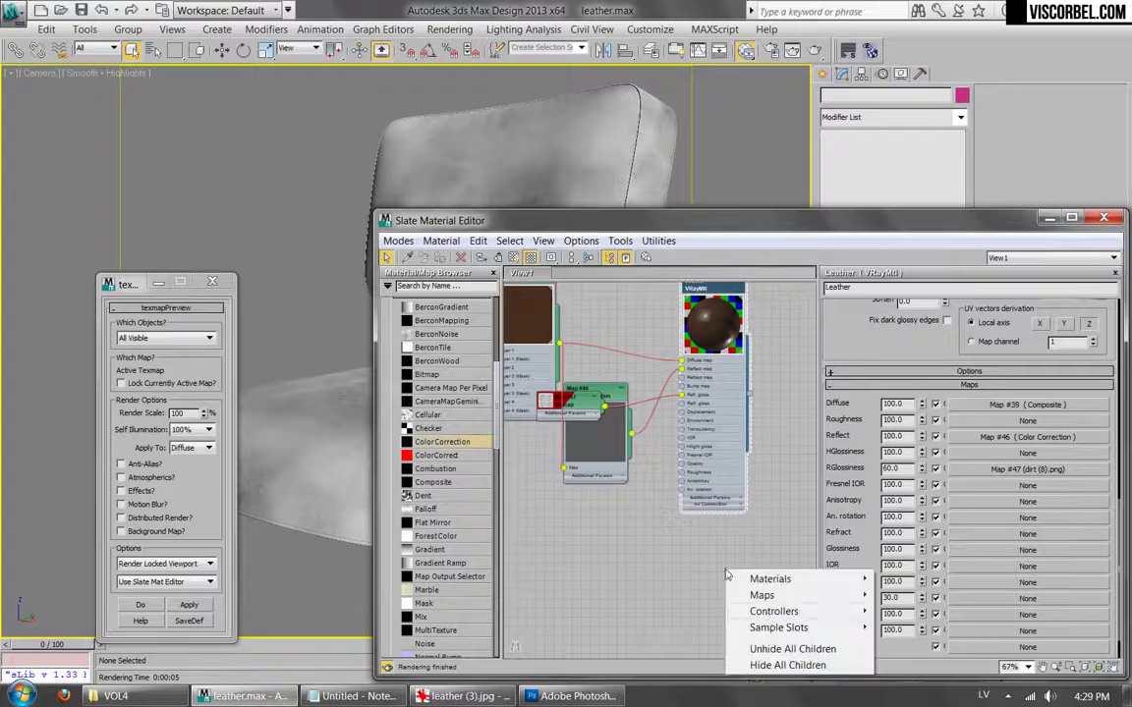
pyautogui.moveTo(764, 583)
pyautogui.moveTo(651, 595)
pyautogui.click(492, 580)
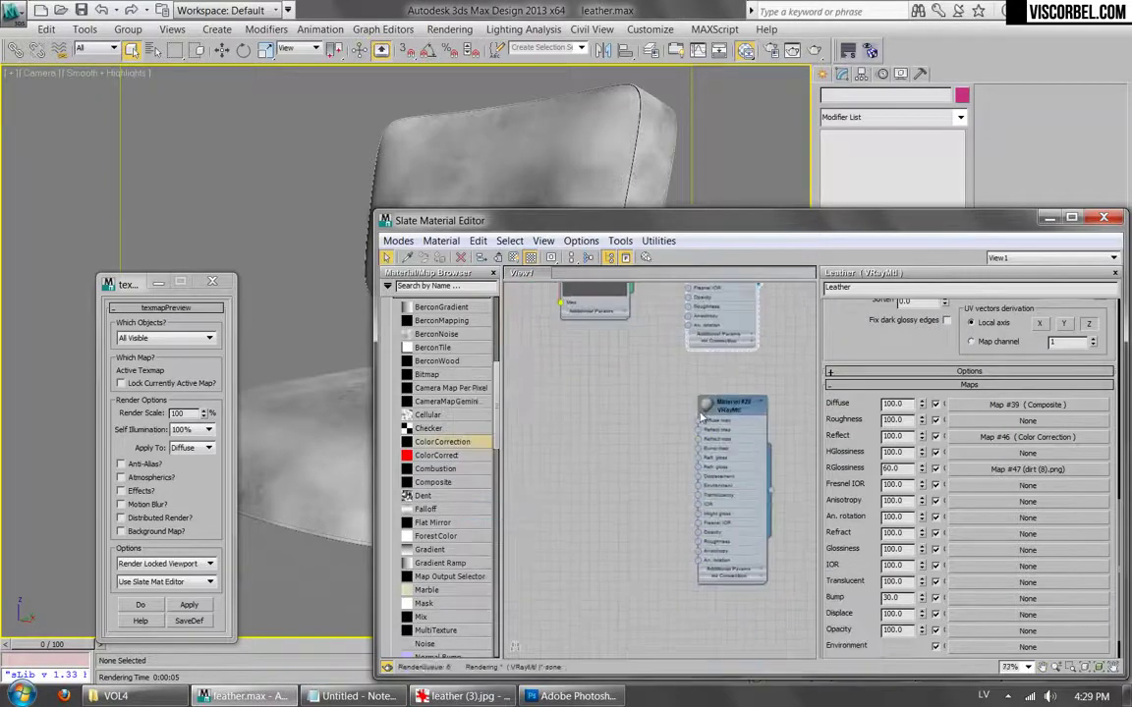
pyautogui.doubleClick(703, 406)
# Assign the new VRayMtl to the chair back object and display it shaded with edged faces.
pyautogui.click(551, 162)
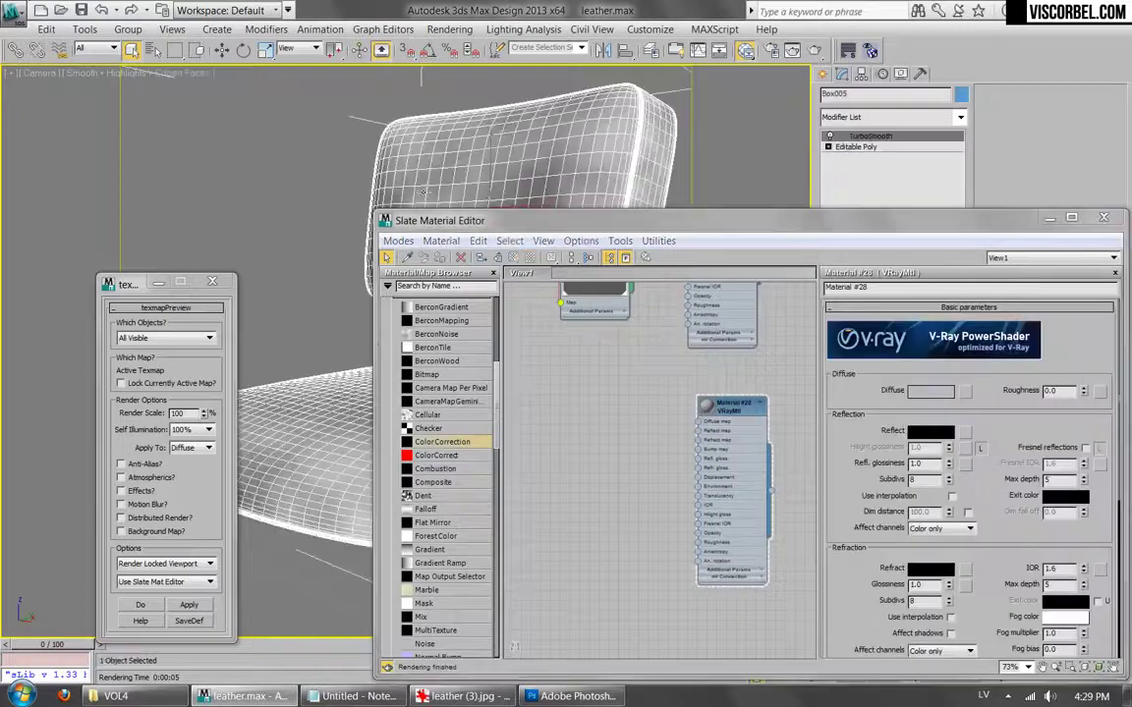
pyautogui.press('F3')
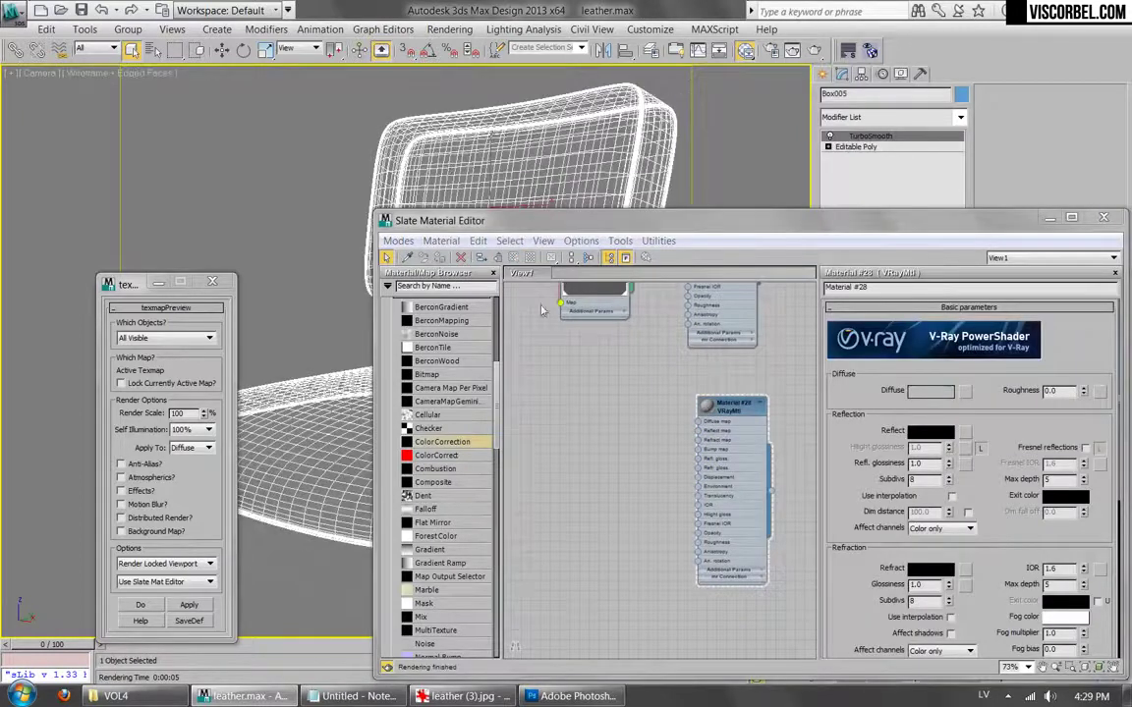
pyautogui.moveTo(773, 490); pyautogui.dragTo(367, 481)
pyautogui.press('F3')
pyautogui.press('F4')
pyautogui.press('F4')
# Enlarge the new material's node preview and assign a BerconNoise map to its diffuse.
pyautogui.scroll(1, 695, 444)
pyautogui.moveTo(695, 445); pyautogui.dragTo(595, 430, button='middle')
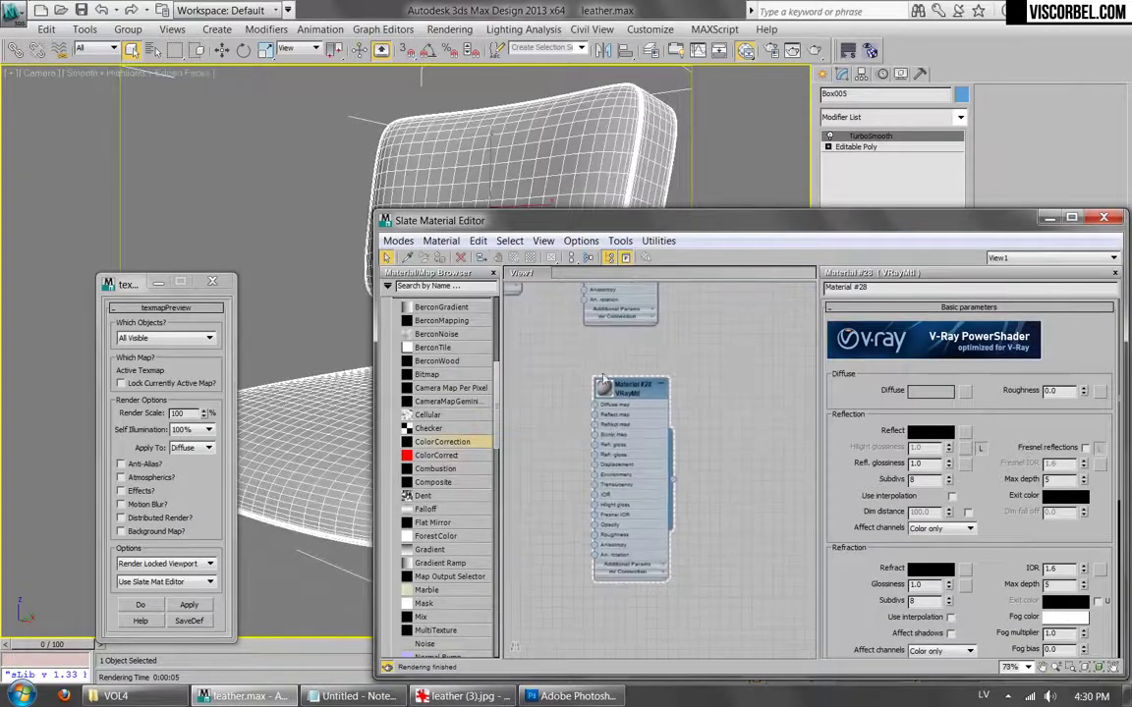
pyautogui.doubleClick(603, 389)
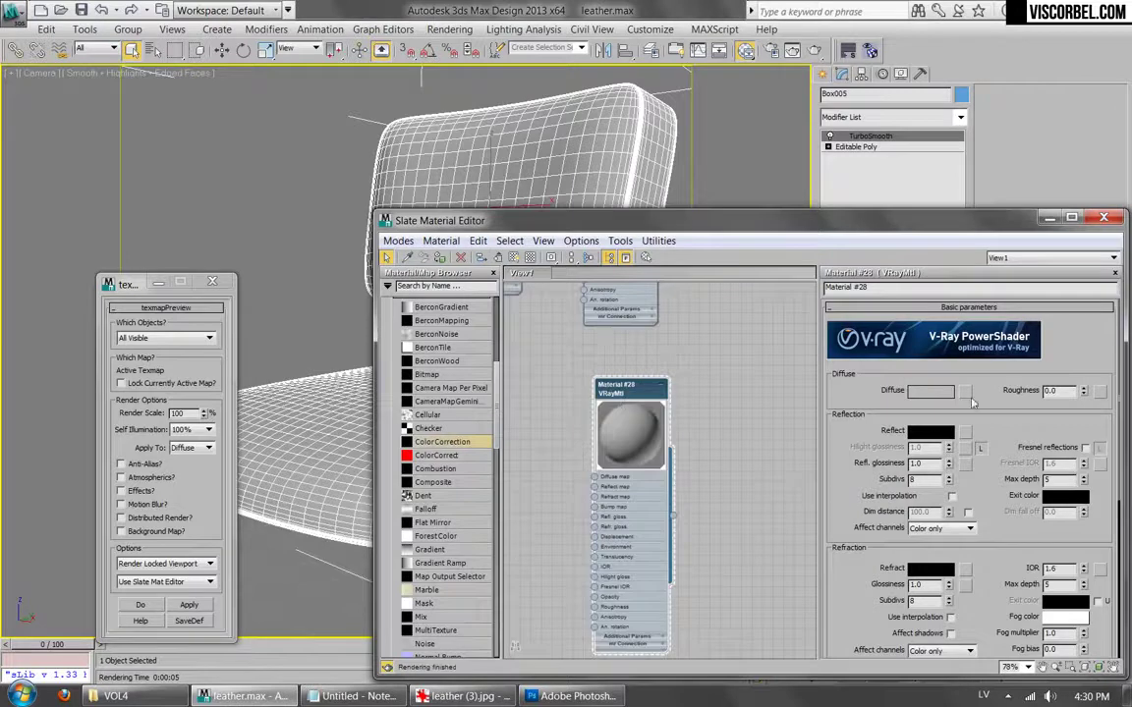
pyautogui.click(966, 391)
pyautogui.doubleClick(412, 202)
pyautogui.moveTo(507, 378); pyautogui.dragTo(601, 350, button='middle')
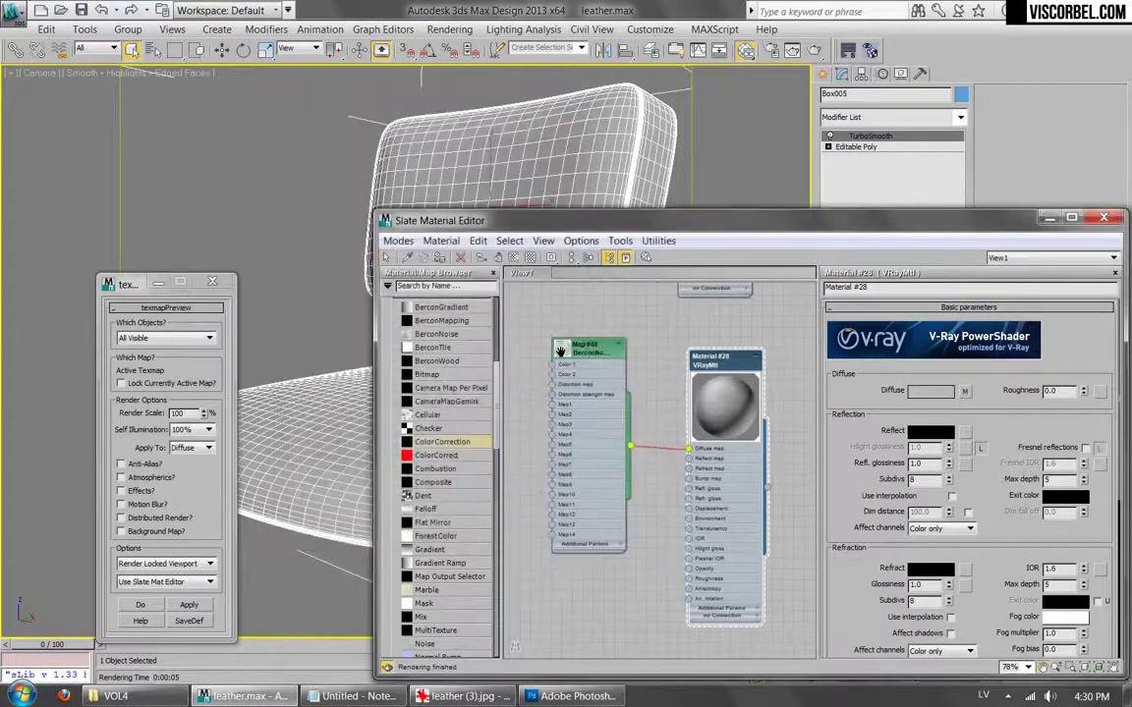
# Show the BerconNoise map in the viewport, enlarge its node preview, and uncover more of the chair back.
pyautogui.rightClick(563, 349)
pyautogui.click(629, 463)
pyautogui.moveTo(644, 233); pyautogui.dragTo(589, 282)
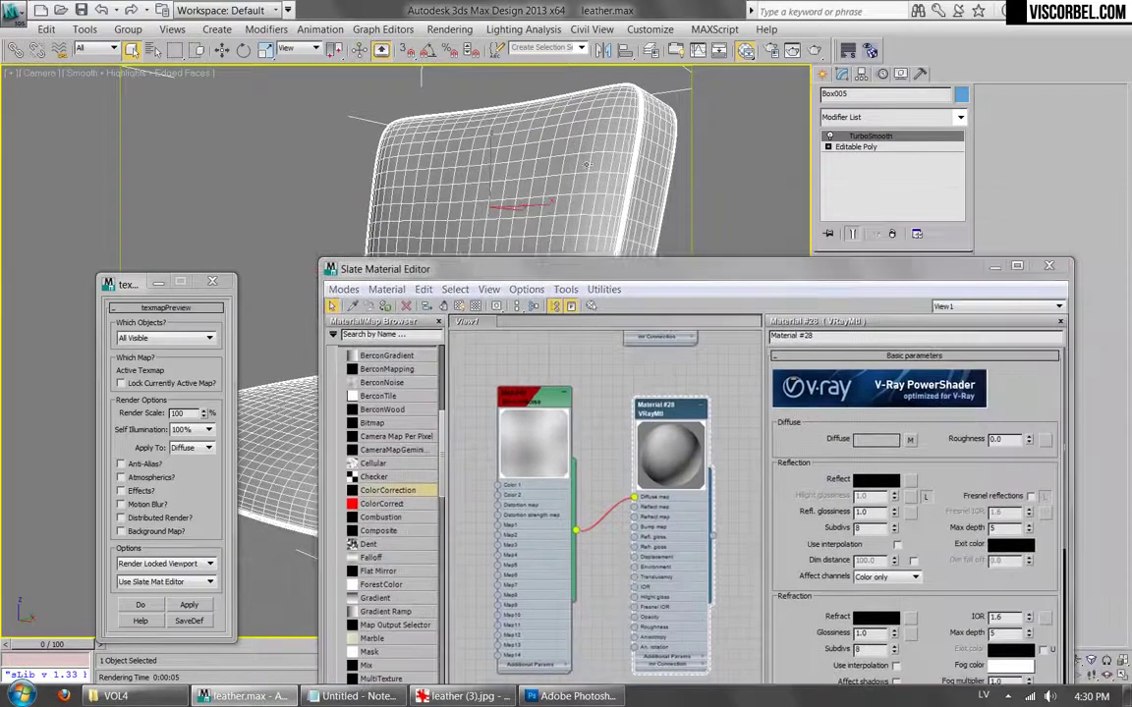
# Turn off edged faces in the viewport and set the BerconNoise map's size to 2.
pyautogui.press('F4')
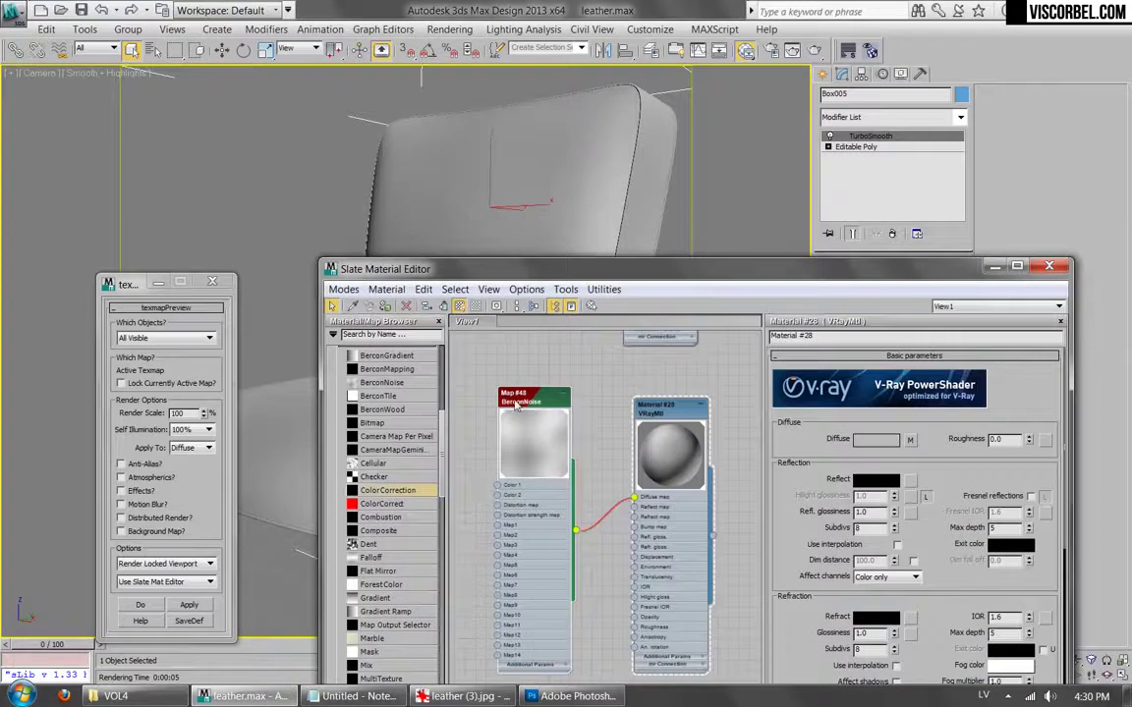
pyautogui.doubleClick(534, 397)
pyautogui.press('Return')
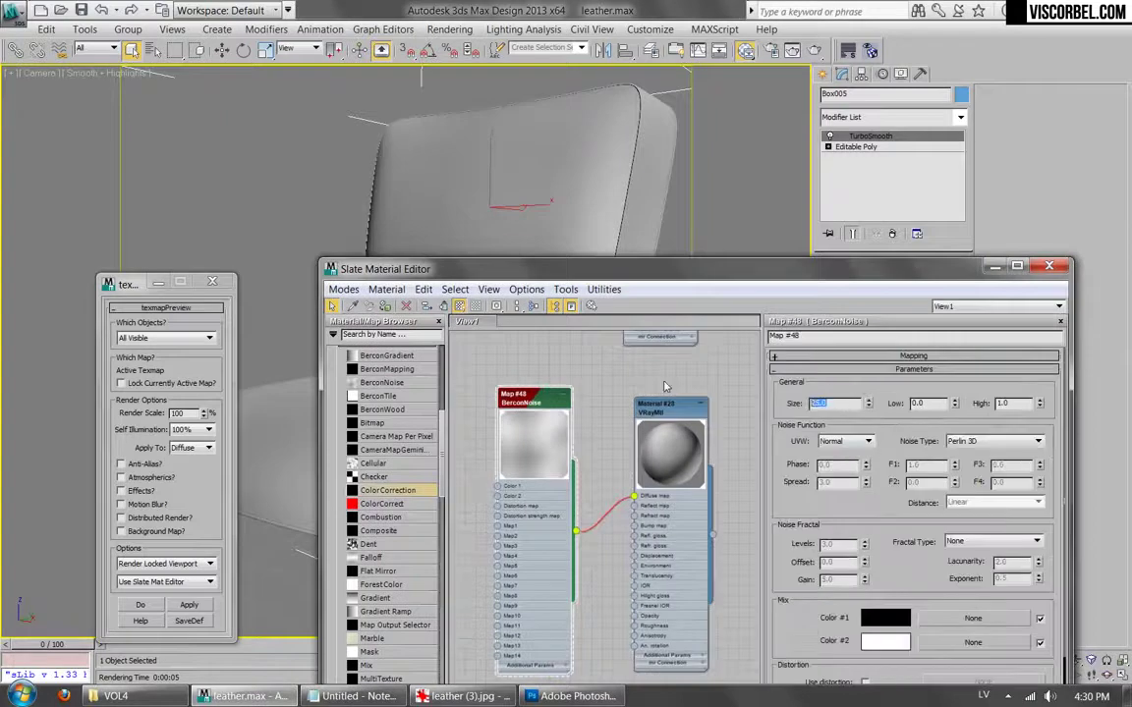
pyautogui.write('.3')
pyautogui.press('Return')
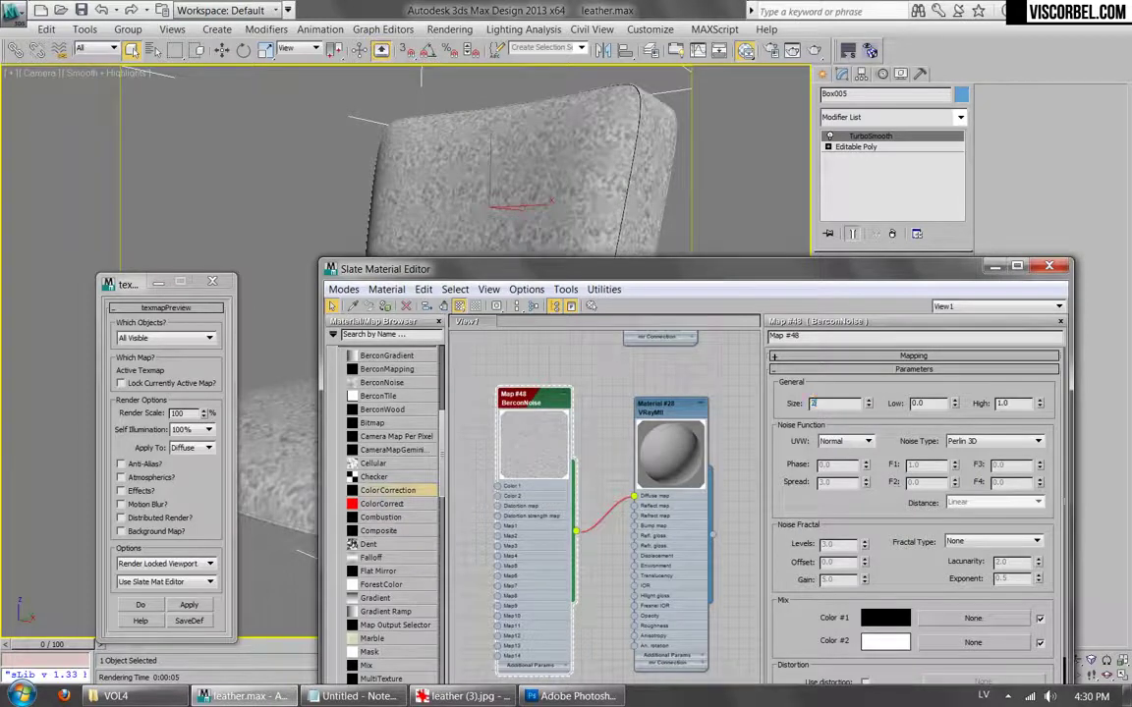
# Try the available fractal types on the BerconNoise map and choose Hybrid Multi Fractal.
pyautogui.click(1002, 543)
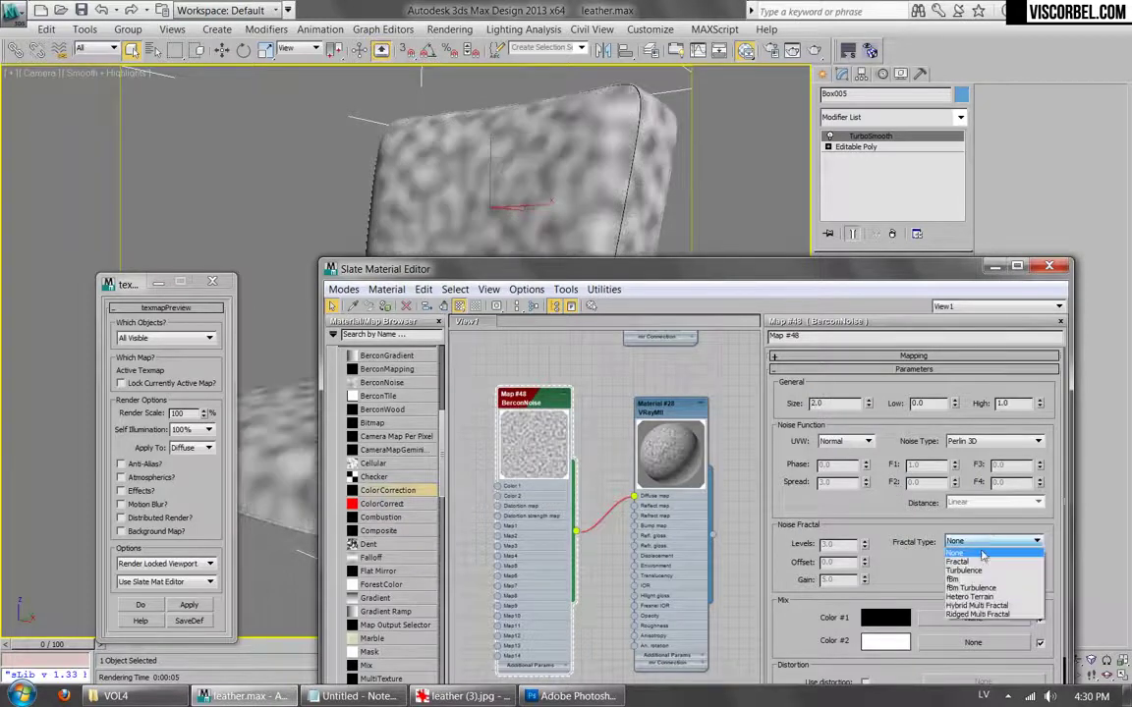
pyautogui.click(982, 525)
pyautogui.press('Down')
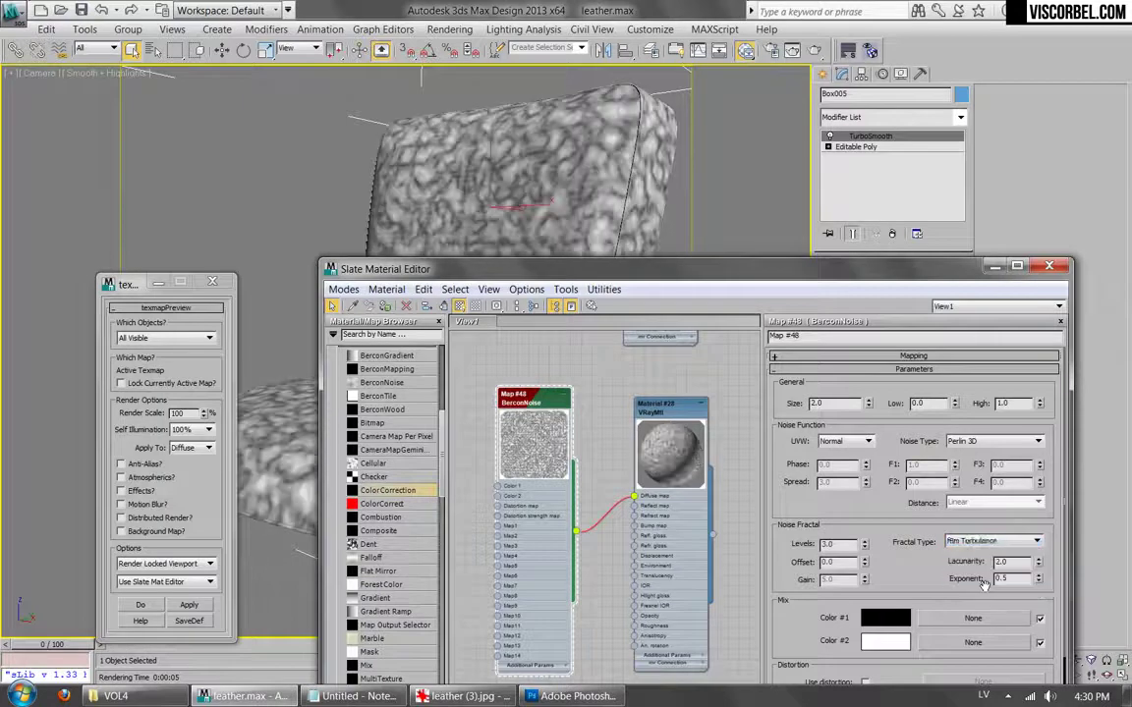
pyautogui.press('Down')
pyautogui.press('Up')
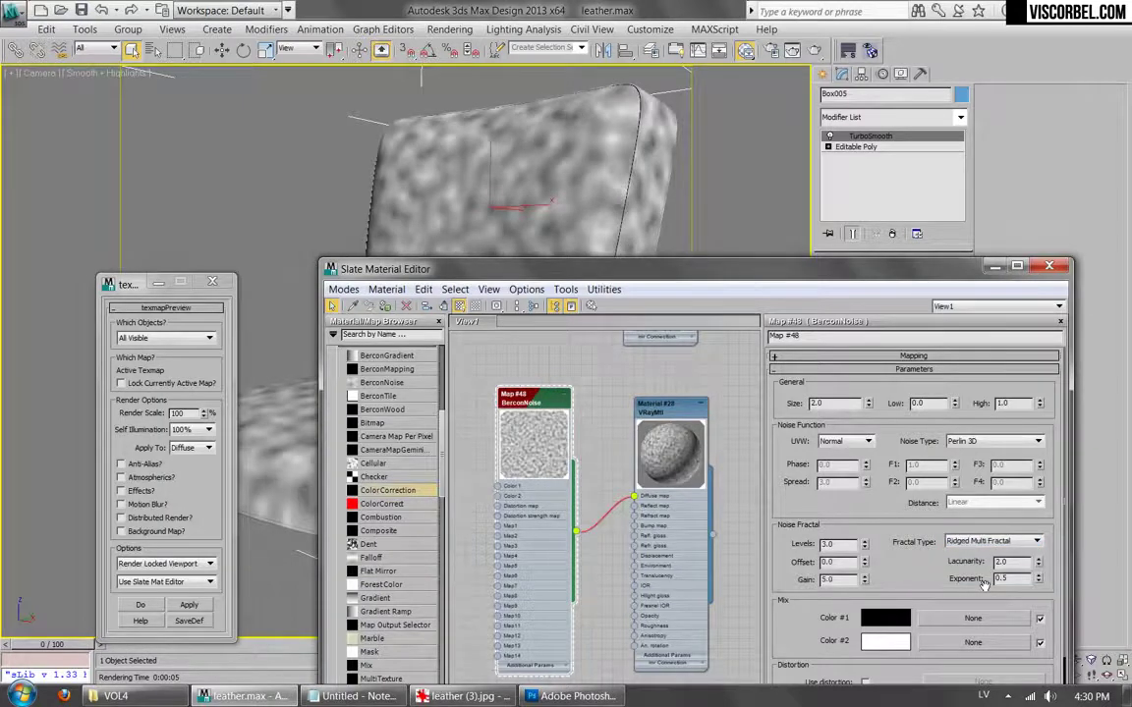
# Tune the noise fractal to lacunarity 1.7528, exponent 0.4461, gain 6.5 and offset 0.02.
pyautogui.click(1040, 575)
pyautogui.moveTo(1037, 515); pyautogui.dragTo(1029, 485)
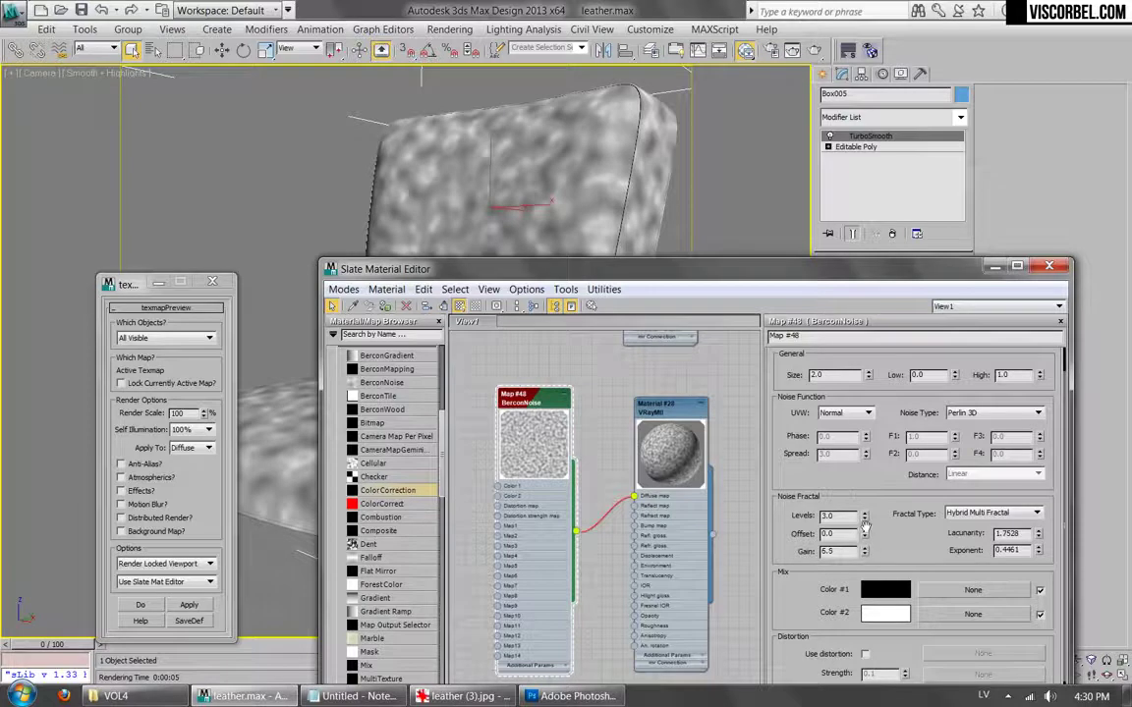
pyautogui.moveTo(864, 535)
pyautogui.mouseDown()
pyautogui.moveTo(866, 553)
pyautogui.moveTo(865, 543)
pyautogui.mouseUp()
# Set the BerconNoise Color #2 to a light beige and copy that colour to Color #1.
pyautogui.click(886, 612)
pyautogui.moveTo(480, 161); pyautogui.dragTo(533, 176)
pyautogui.click(575, 231)
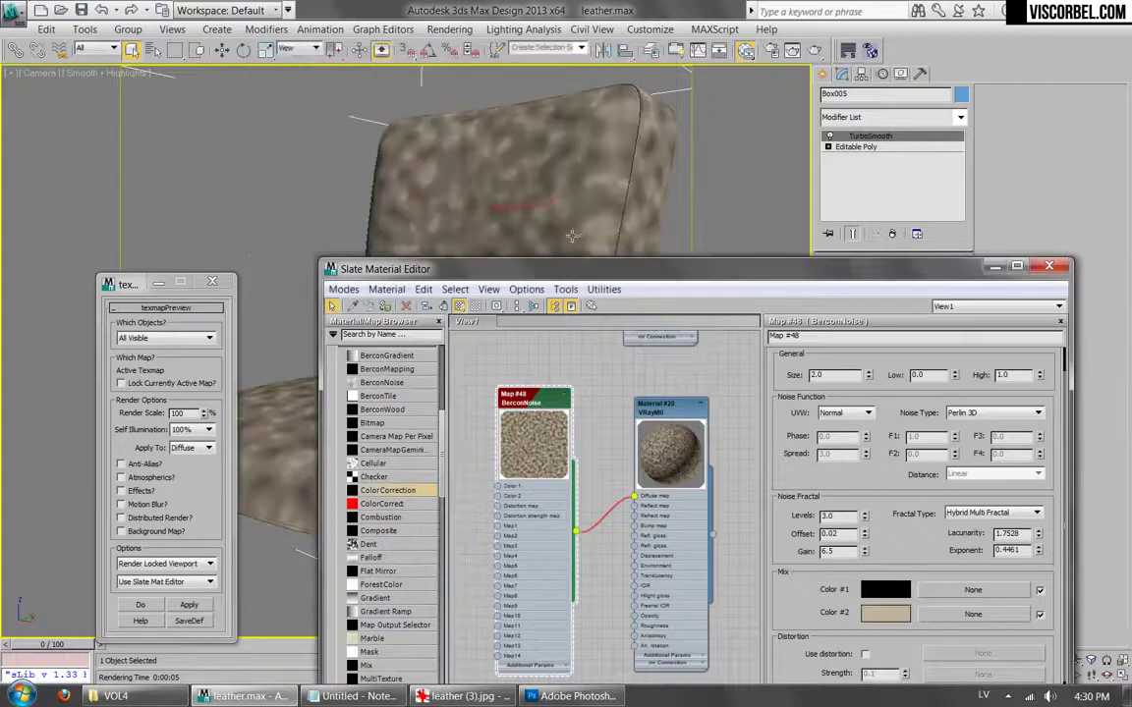
pyautogui.rightClick(887, 601)
pyautogui.rightClick(881, 610)
pyautogui.click(898, 618)
pyautogui.rightClick(882, 596)
pyautogui.click(916, 623)
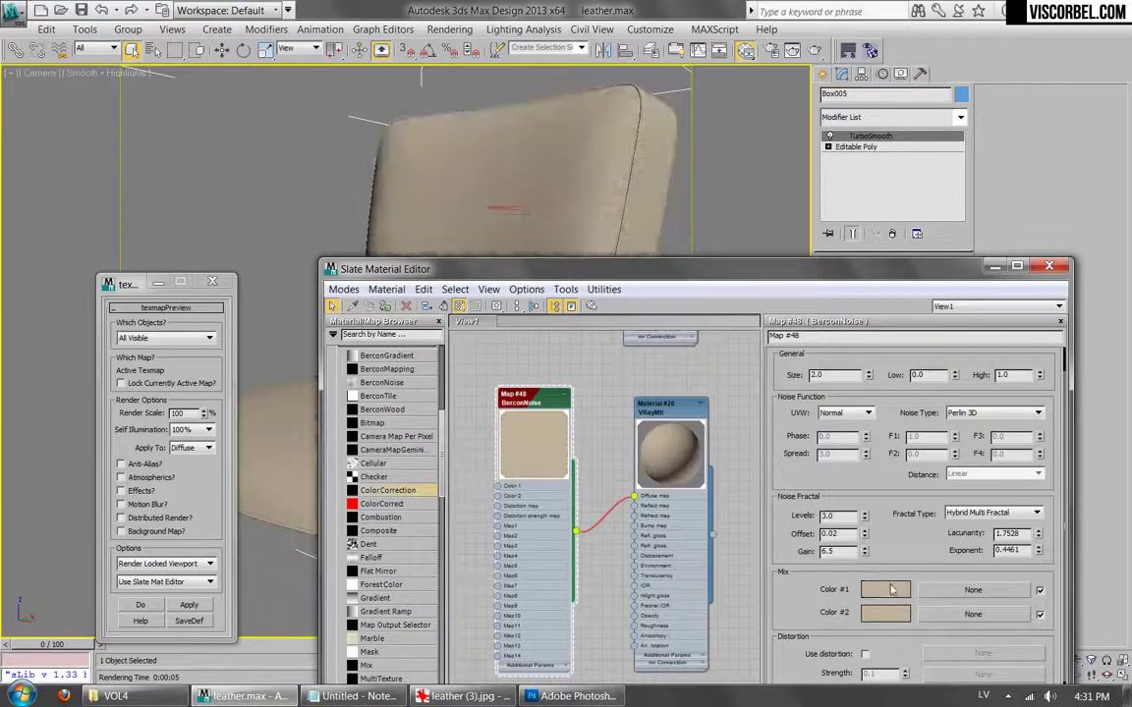
# Make BerconNoise Color #1 a duller, darker beige (RGB 126, 105, 91) and set the noise size to 0.1.
pyautogui.click(885, 589)
pyautogui.moveTo(566, 175); pyautogui.dragTo(560, 174)
pyautogui.moveTo(531, 158); pyautogui.dragTo(491, 149)
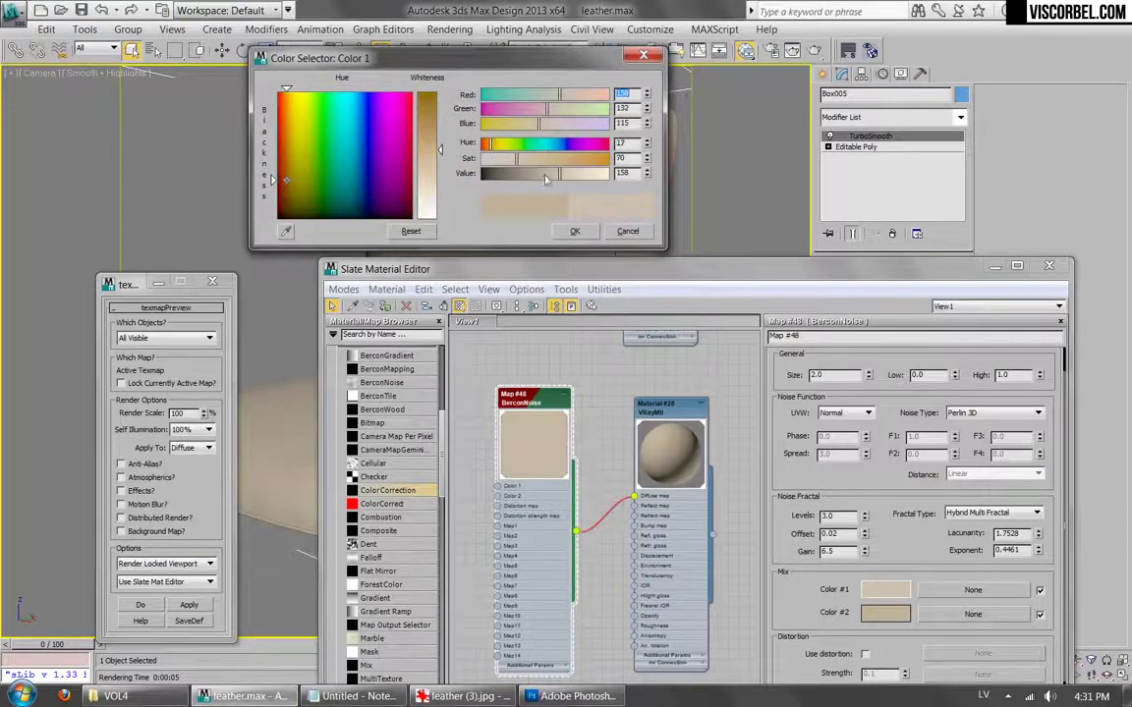
pyautogui.click(574, 231)
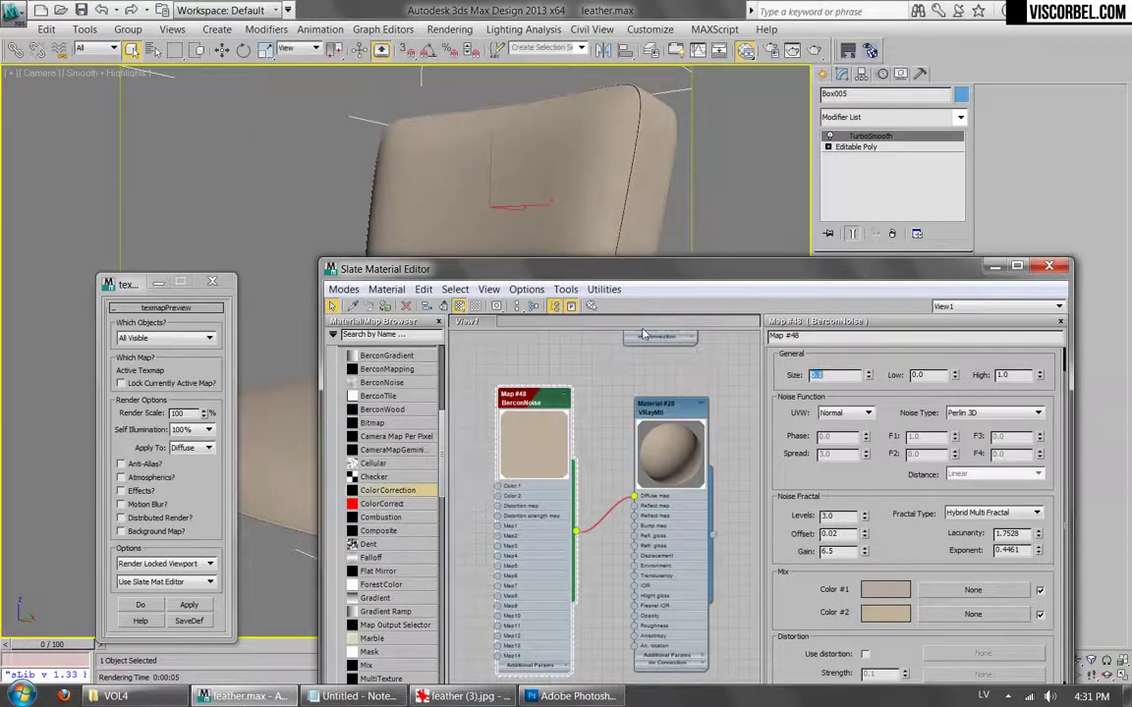
# Darken BerconNoise Color #1 to a value of 81 and render the camera view.
pyautogui.click(885, 587)
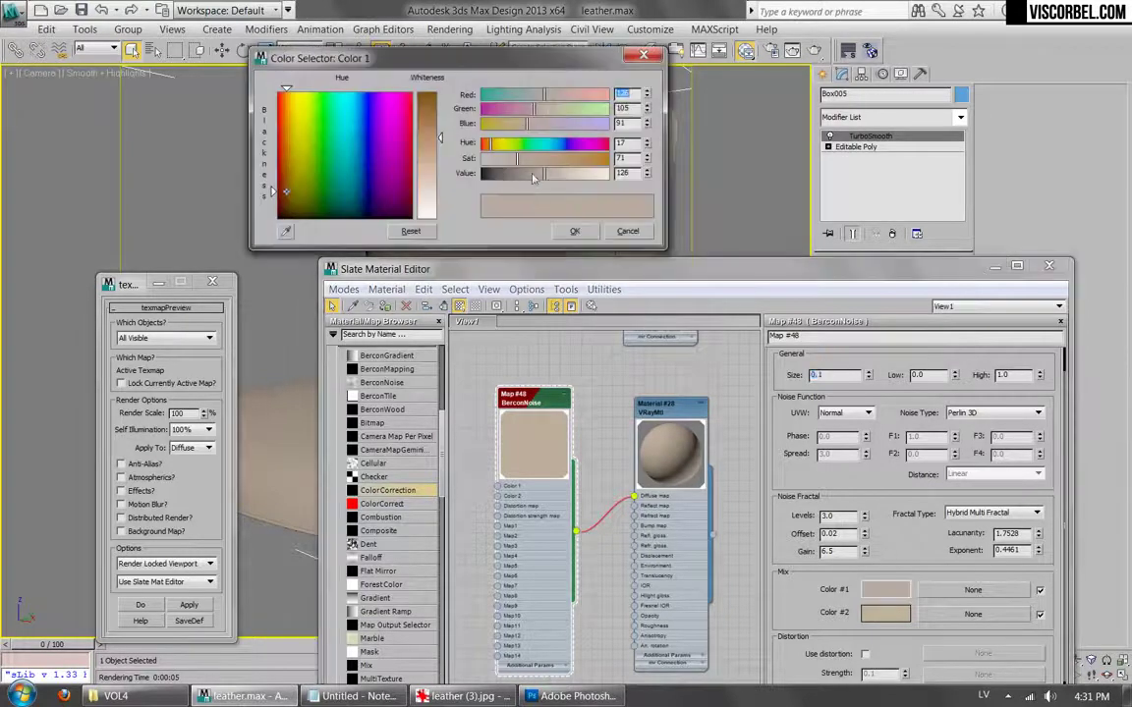
pyautogui.moveTo(550, 173); pyautogui.dragTo(520, 172)
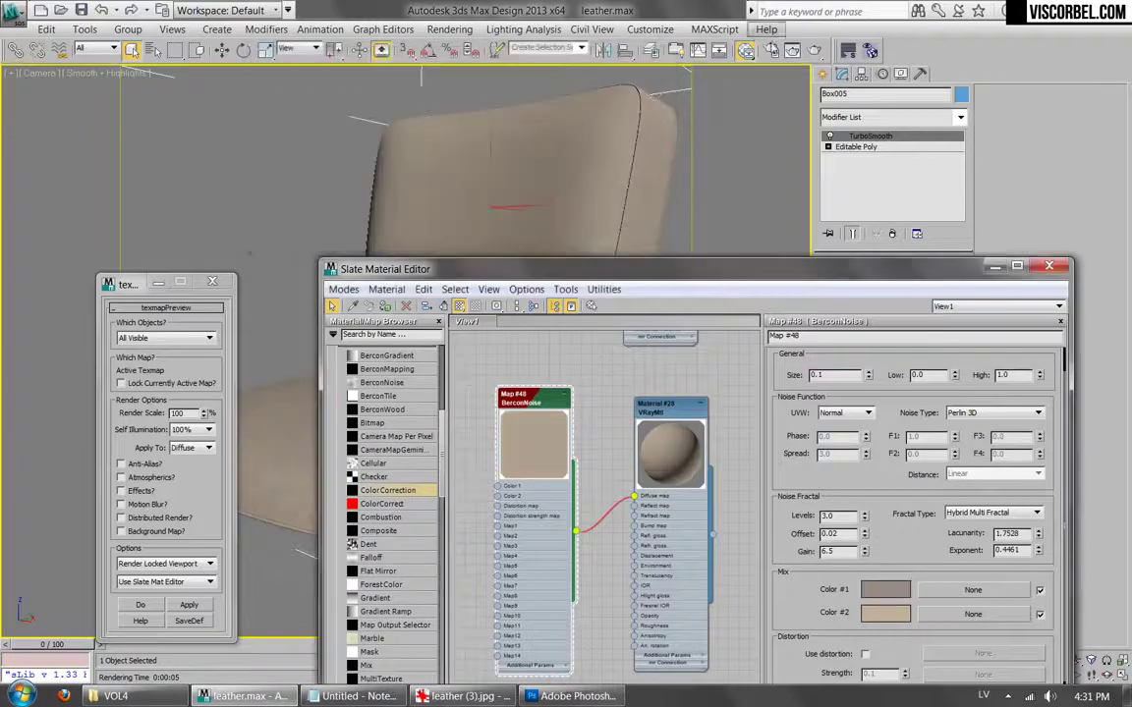
pyautogui.hotkey('shift', 'q')
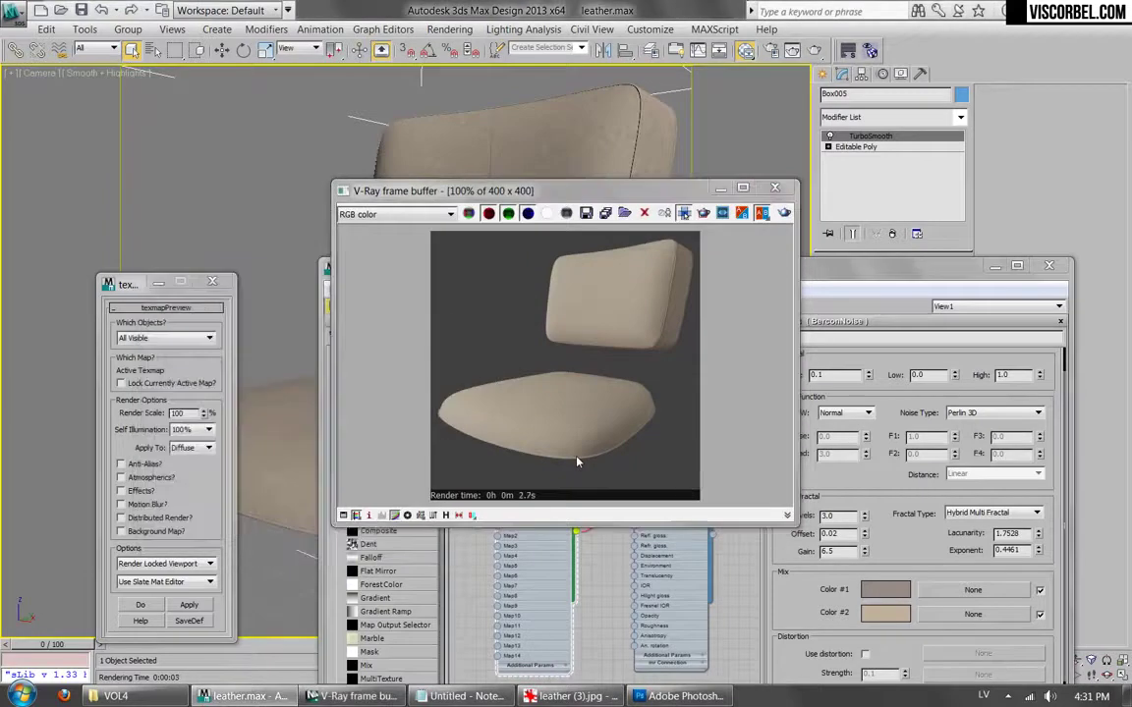
# Change BerconNoise Color #2 to a darker, more saturated tan with a value of about 94, and render again.
pyautogui.click(888, 615)
pyautogui.click(887, 615)
pyautogui.moveTo(549, 174); pyautogui.dragTo(547, 158)
pyautogui.click(529, 176)
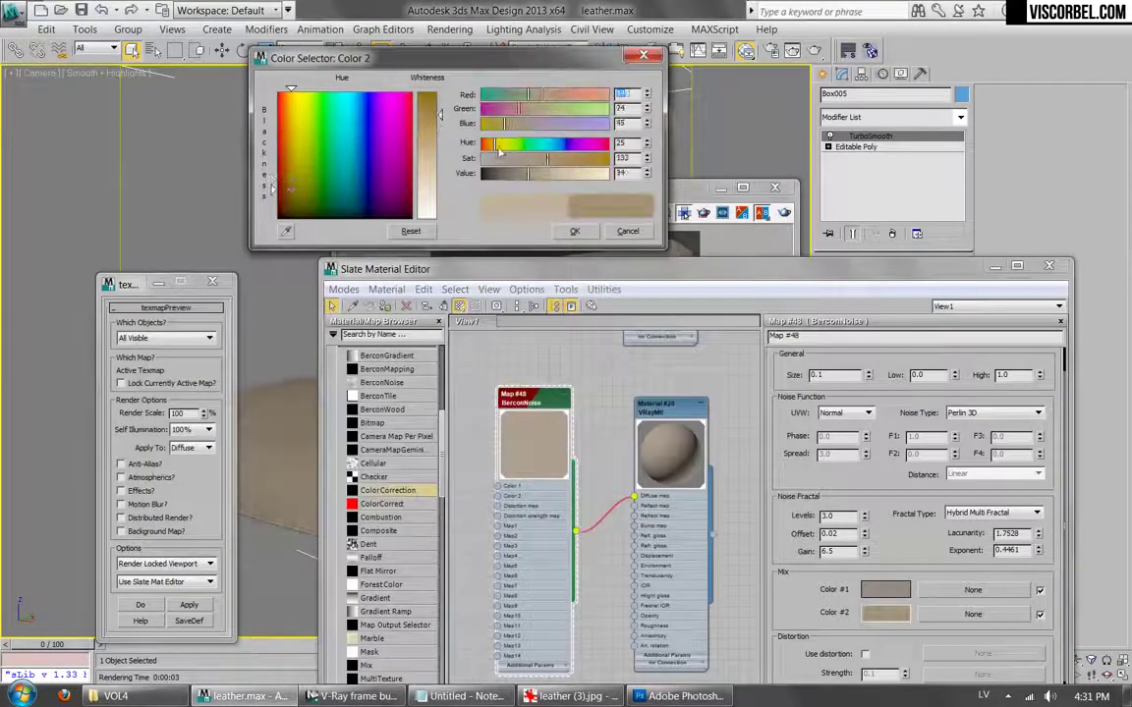
pyautogui.click(575, 231)
pyautogui.click(783, 213)
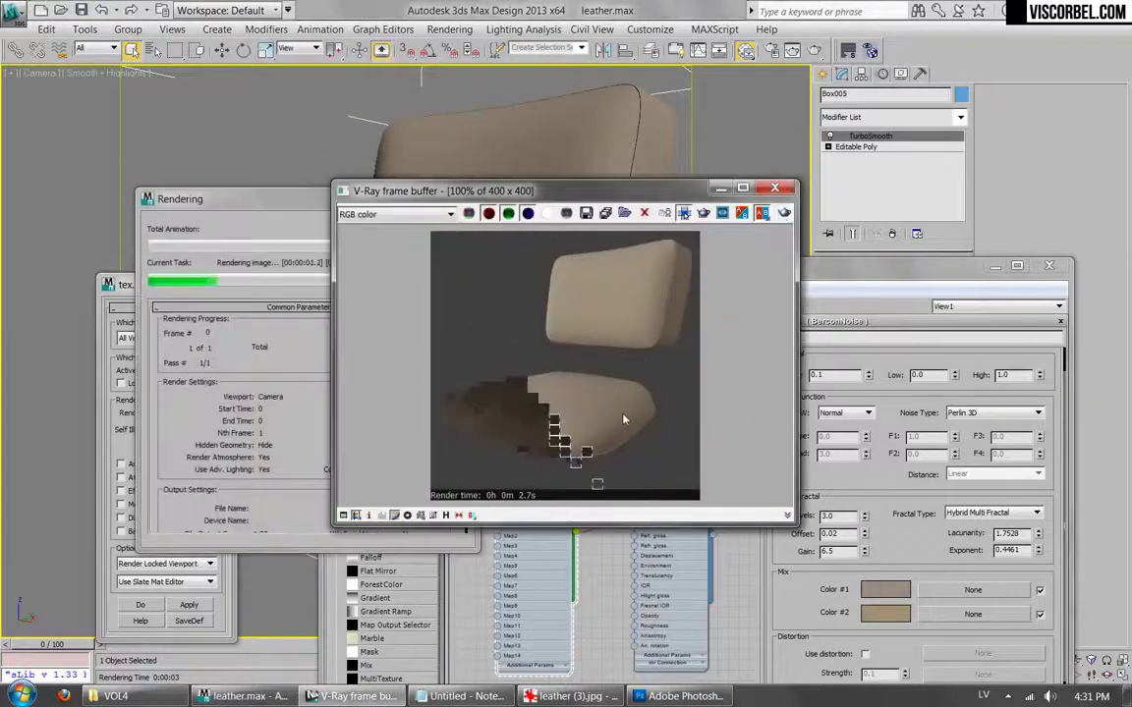
# Darken BerconNoise Color #1 to a value of about 46, test-render the chair, and close the frame buffer.
pyautogui.click(886, 590)
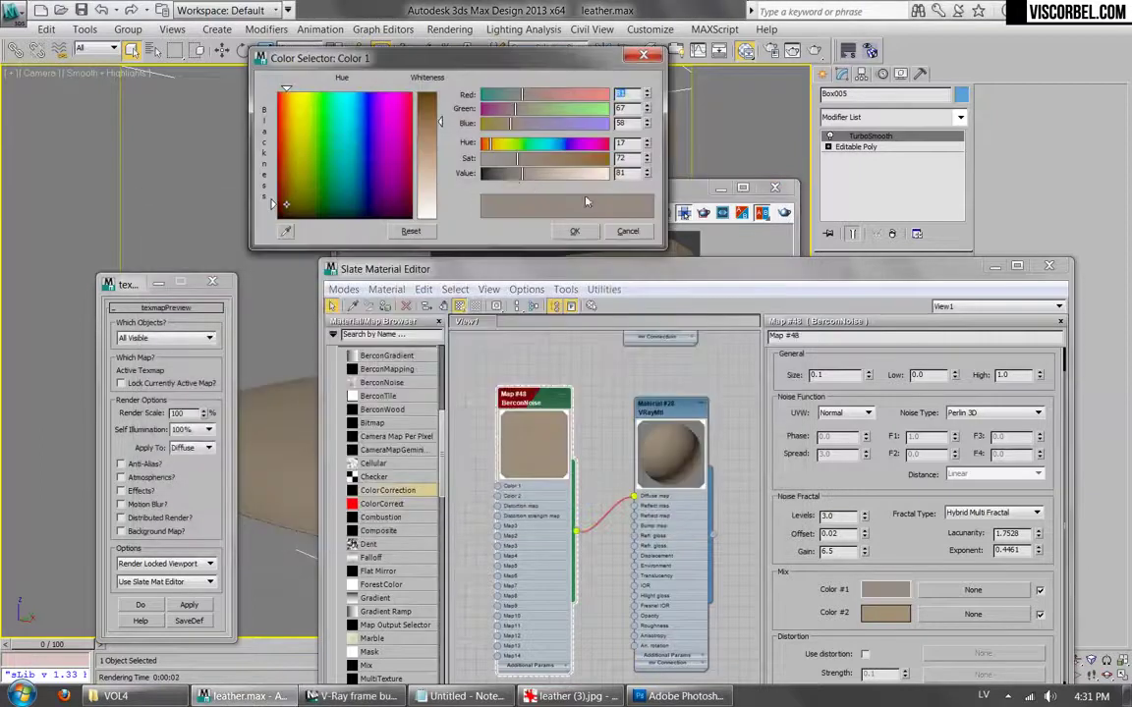
pyautogui.moveTo(508, 174); pyautogui.dragTo(503, 177)
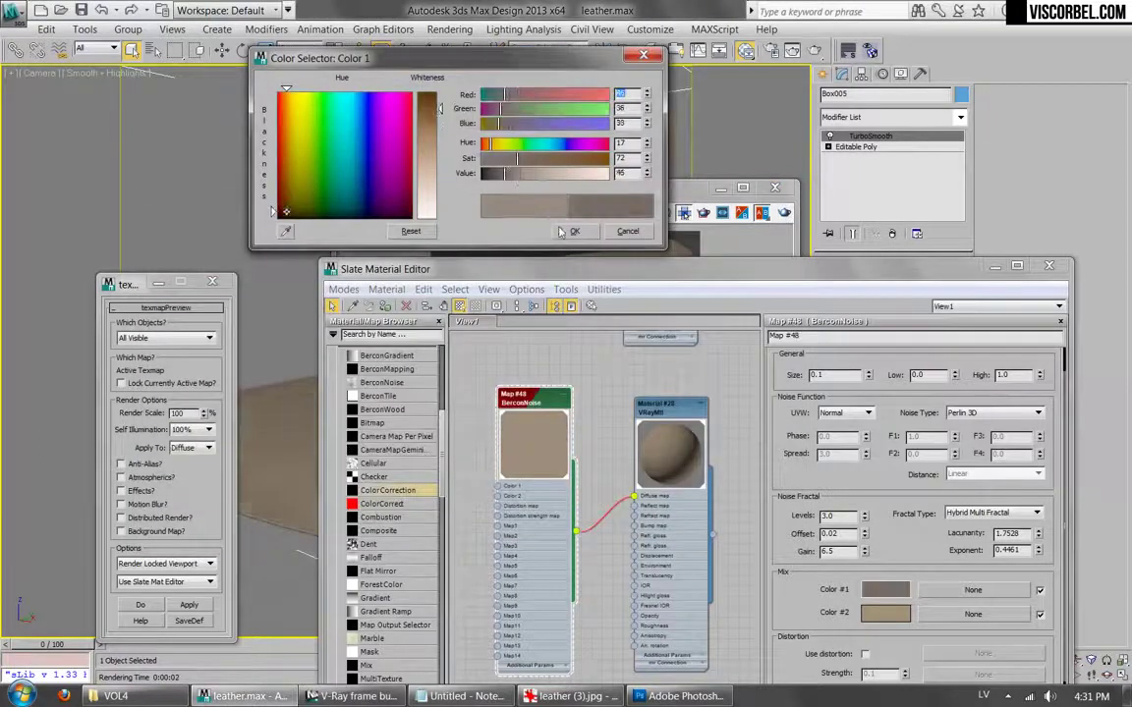
pyautogui.click(577, 230)
pyautogui.hotkey('shift', 'q')
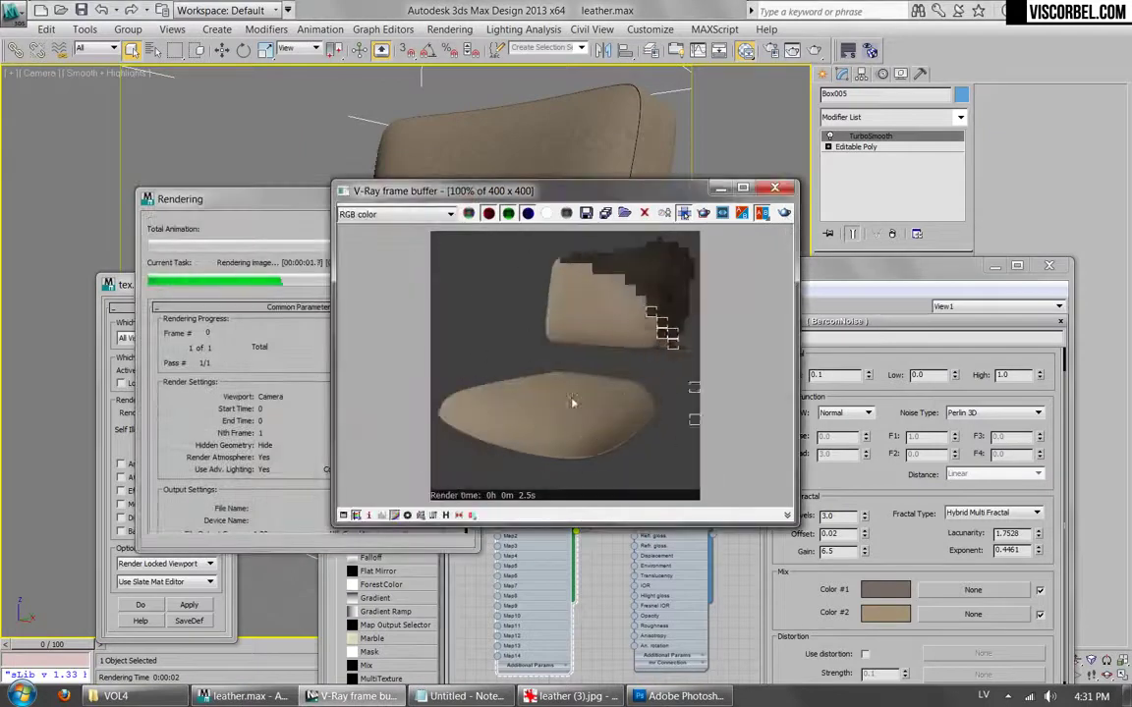
pyautogui.click(773, 189)
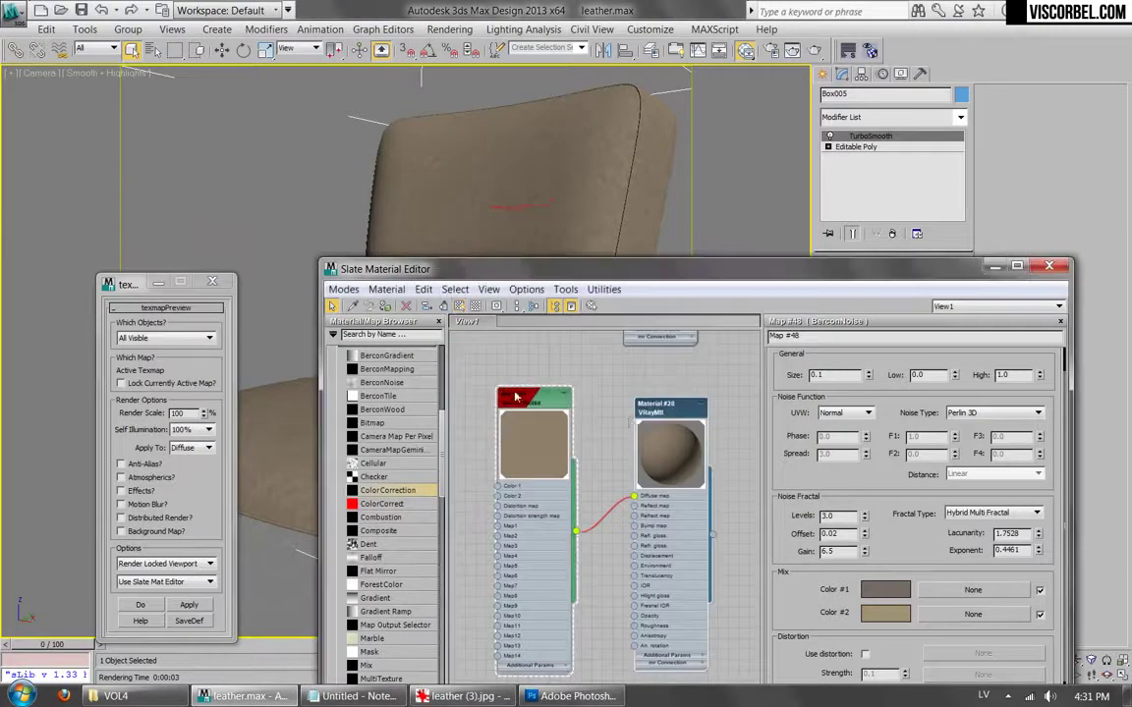
# Insert a Mix map between BerconNoise and the material's diffuse, with BerconNoise as Color 1, and open the Mix parameters.
pyautogui.moveTo(513, 396); pyautogui.dragTo(482, 396)
pyautogui.moveTo(593, 438); pyautogui.dragTo(625, 412, button='middle')
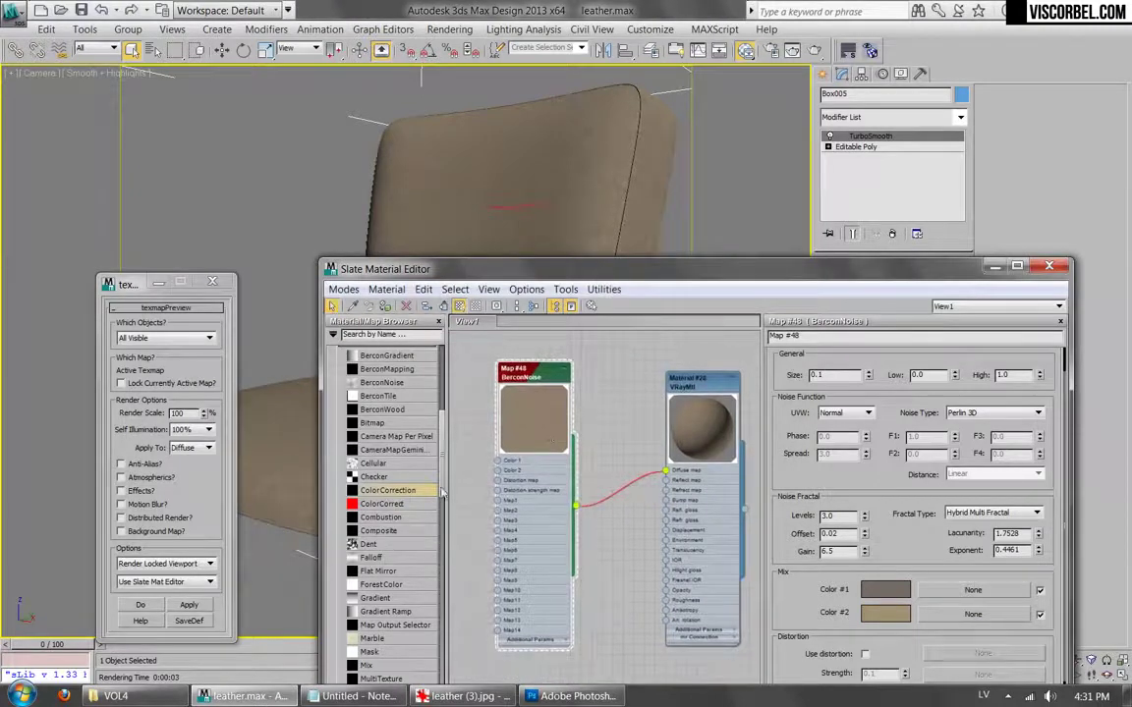
pyautogui.moveTo(366, 667); pyautogui.dragTo(618, 495)
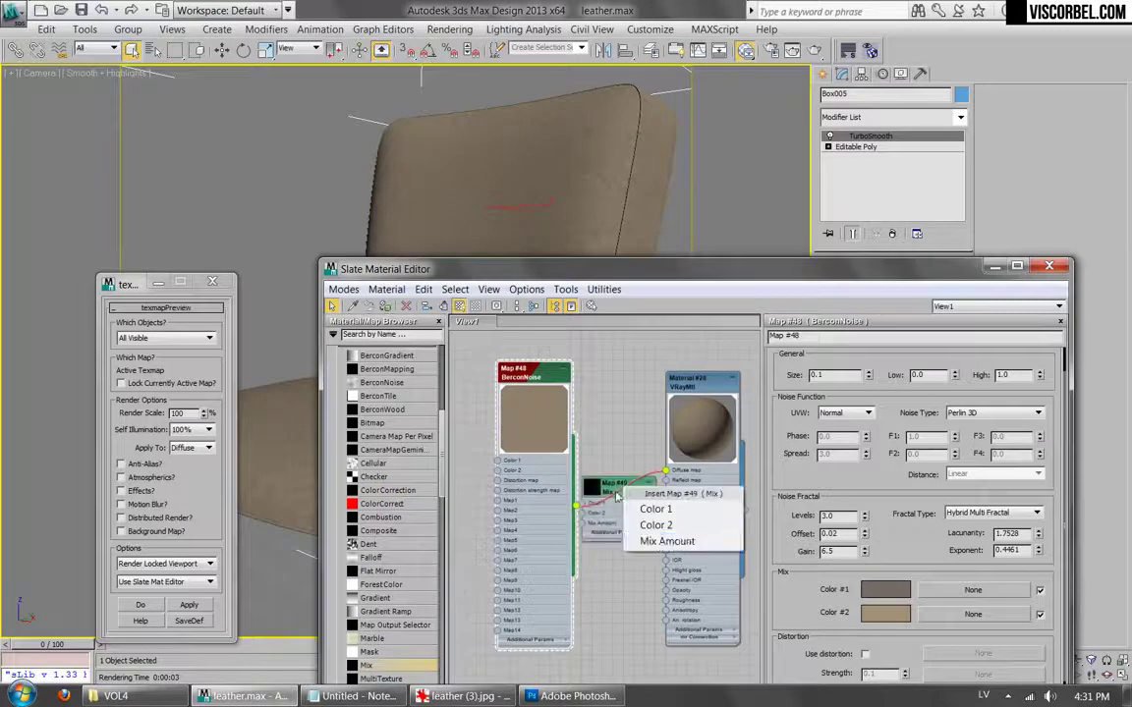
pyautogui.click(655, 509)
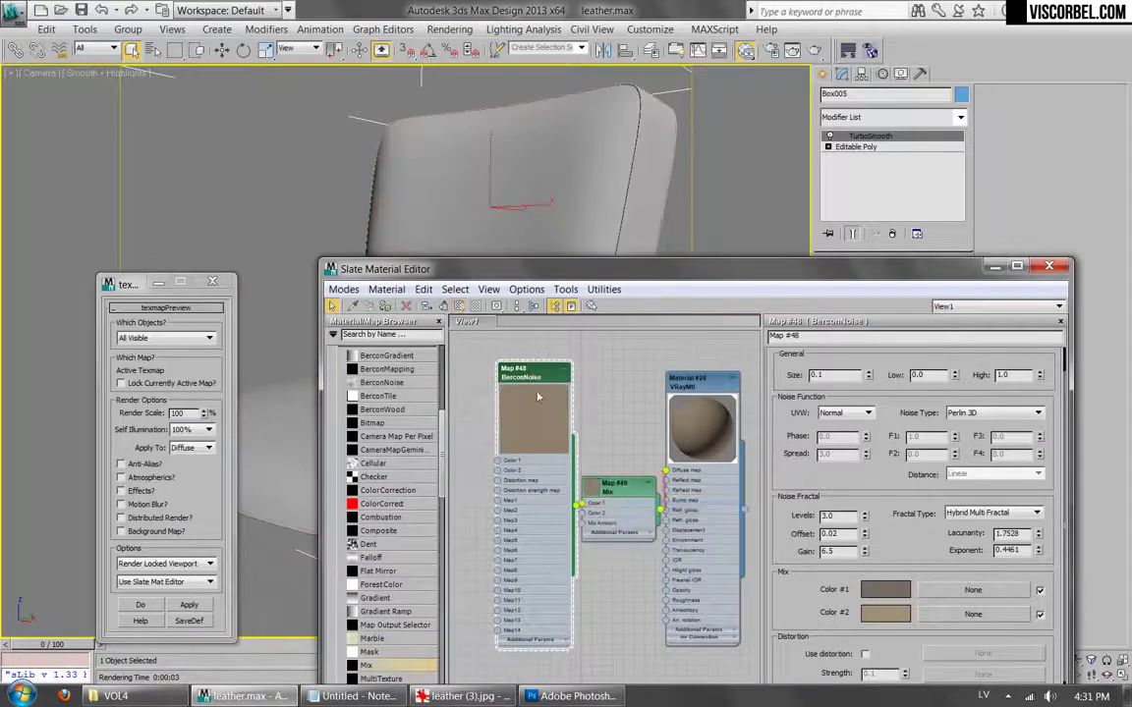
pyautogui.moveTo(633, 488); pyautogui.dragTo(598, 458)
pyautogui.doubleClick(599, 459)
# Set the Mix map's Color #2 to black and assign a Noise map to its mix amount.
pyautogui.click(874, 419)
pyautogui.moveTo(482, 169); pyautogui.dragTo(403, 165)
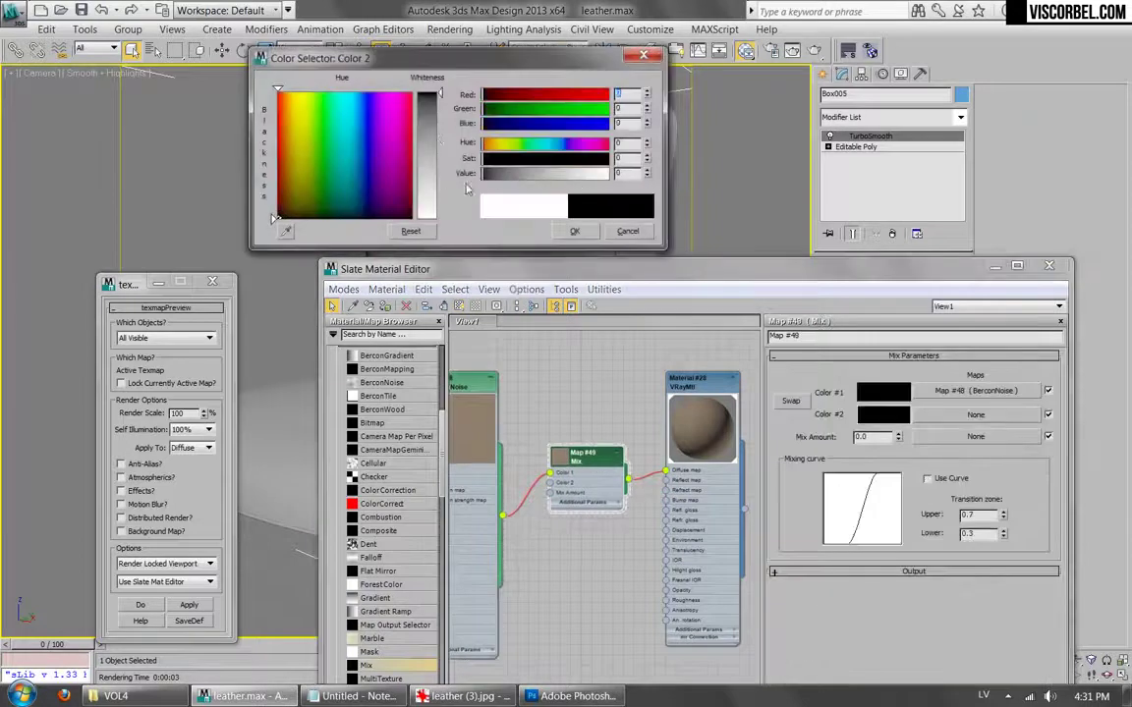
pyautogui.click(566, 224)
pyautogui.click(975, 415)
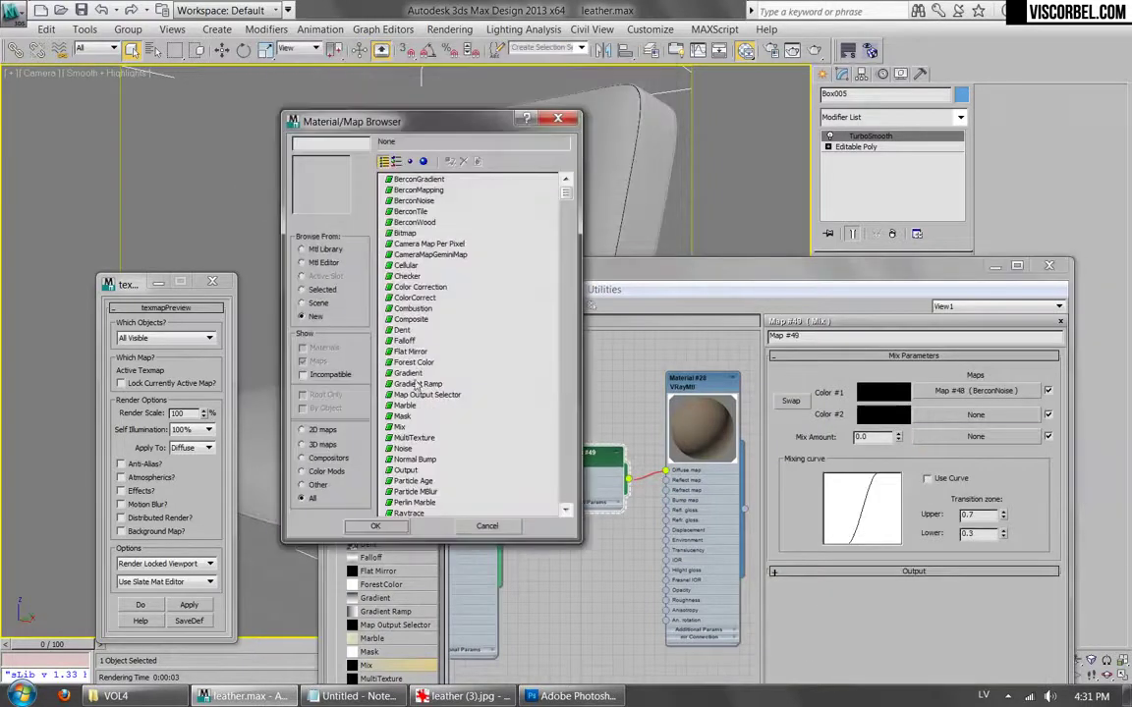
pyautogui.doubleClick(403, 449)
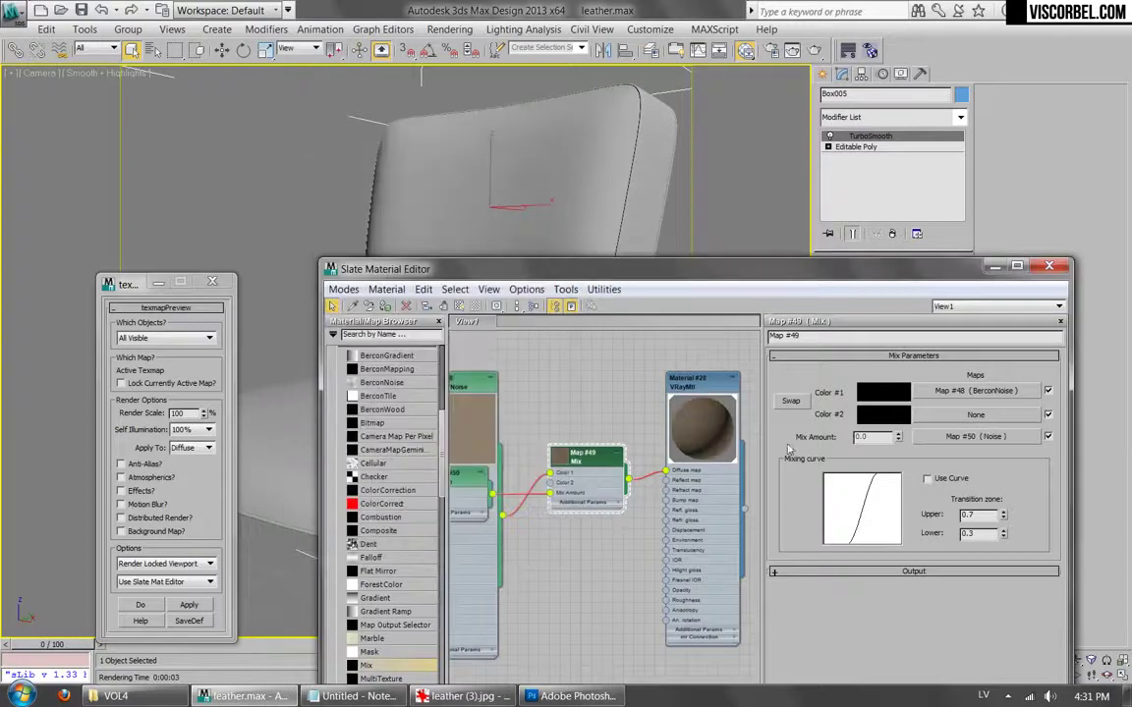
# Enlarge the Mix node's preview and set the Noise map to Fractal type with size 2.
pyautogui.doubleClick(557, 464)
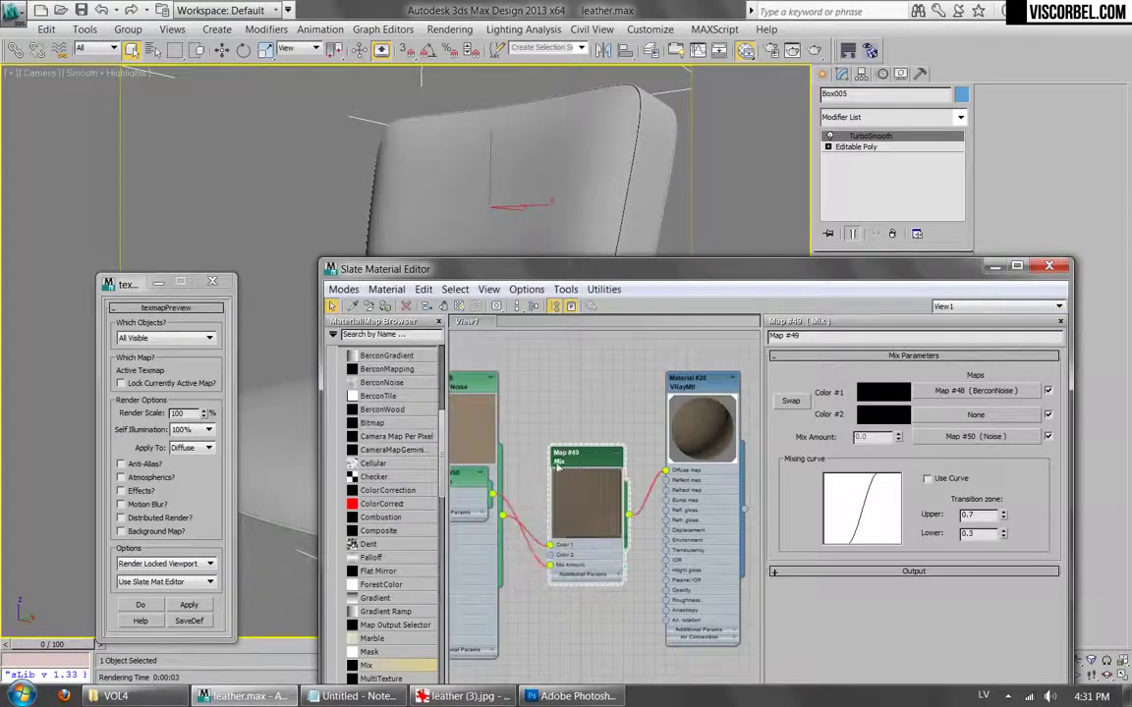
pyautogui.moveTo(581, 462); pyautogui.dragTo(662, 413, button='middle')
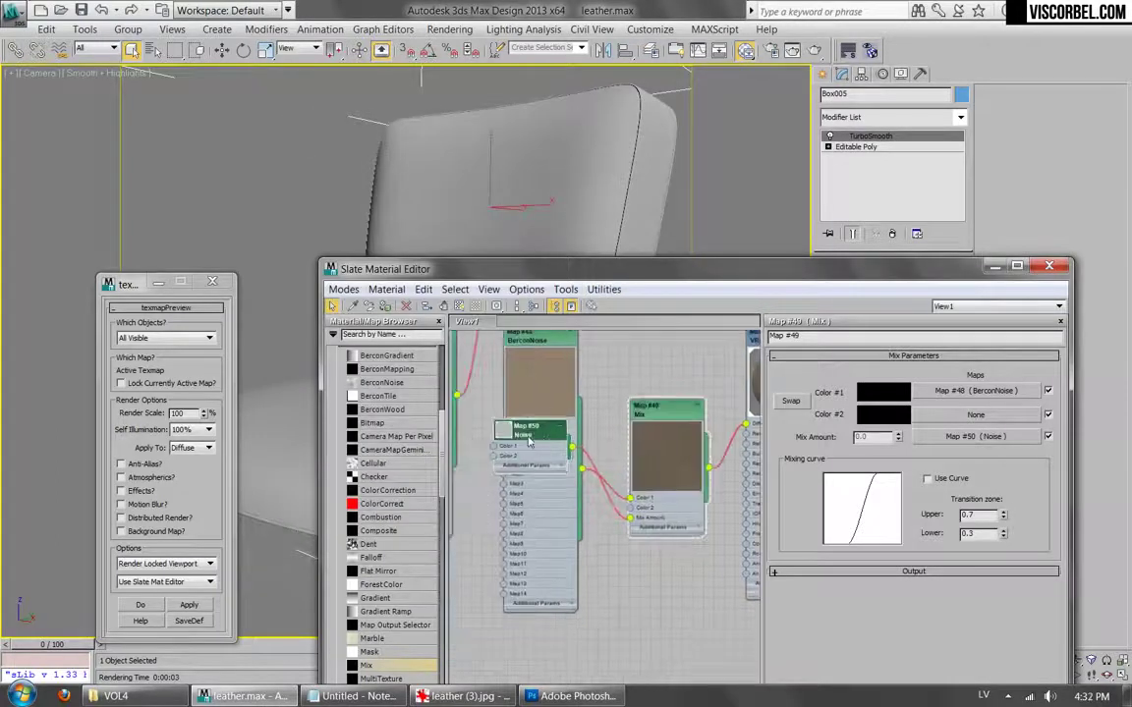
pyautogui.doubleClick(530, 429)
pyautogui.doubleClick(818, 558)
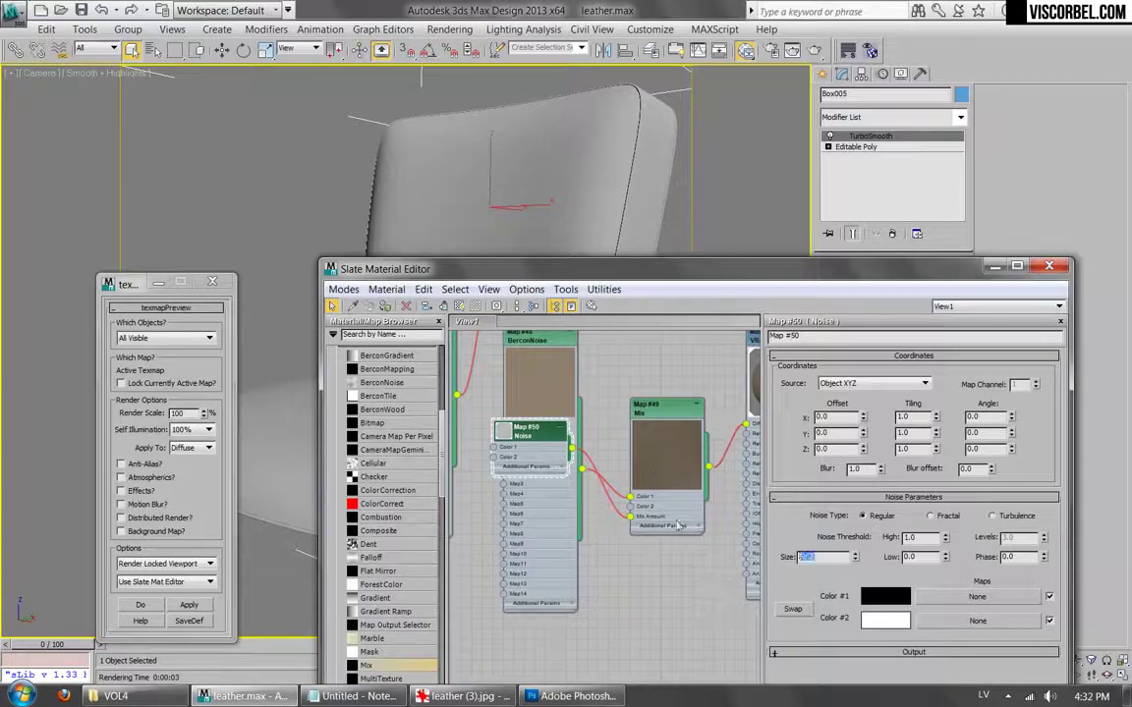
pyautogui.click(941, 517)
pyautogui.moveTo(698, 381); pyautogui.dragTo(649, 409, button='middle')
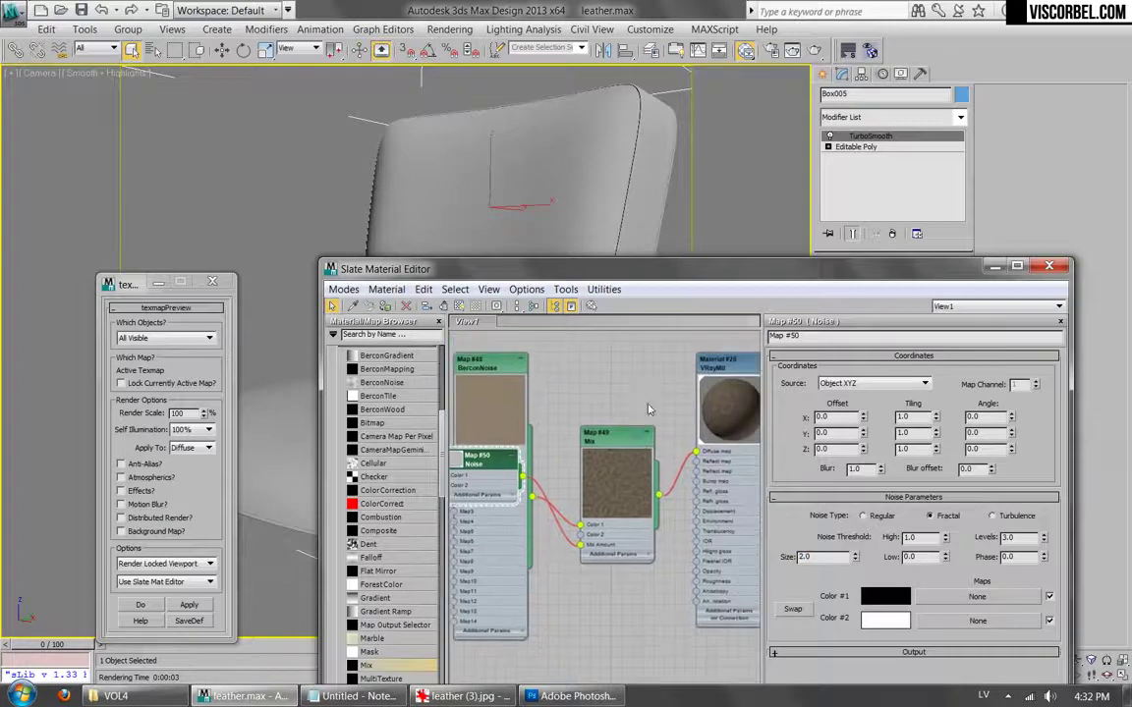
# Move the Noise node below the Mix node, darken its Color #2 to grey value 73, and test-render the chair.
pyautogui.moveTo(470, 470); pyautogui.dragTo(546, 629)
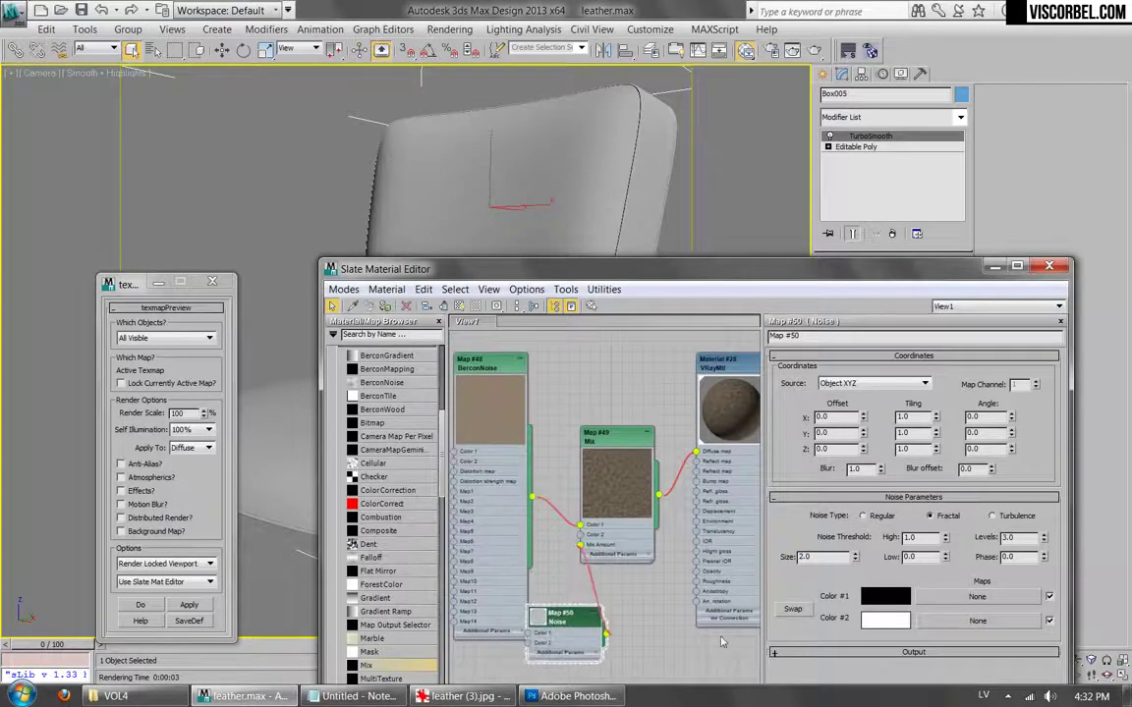
pyautogui.click(872, 614)
pyautogui.click(519, 183)
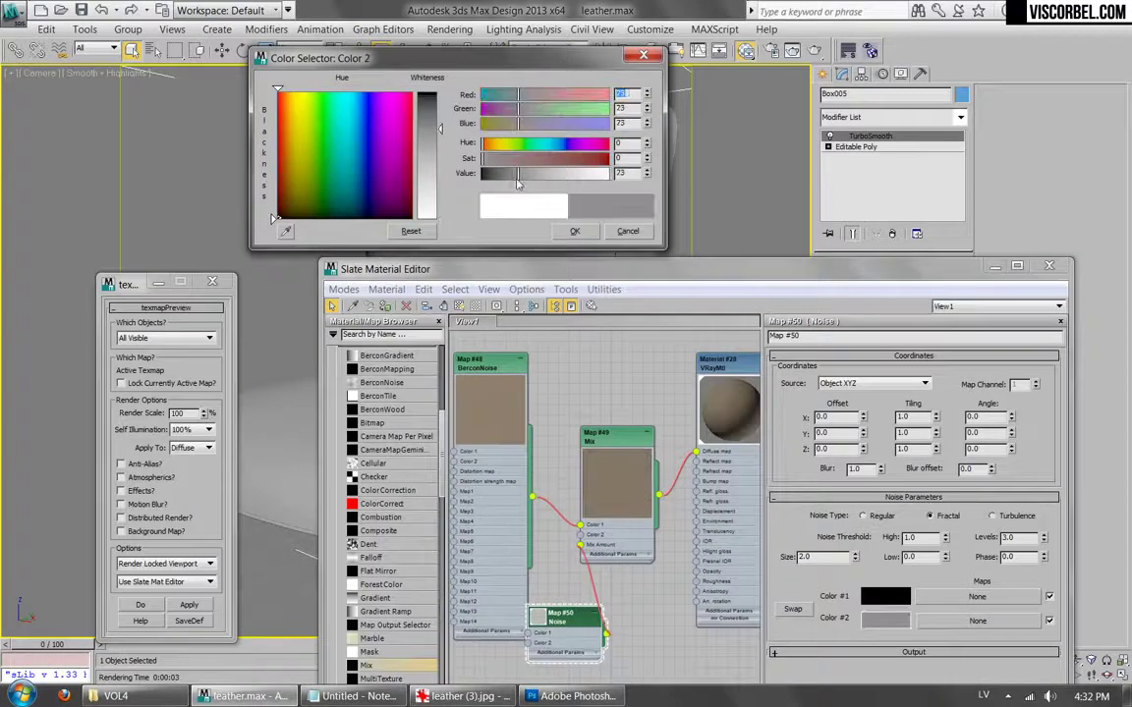
pyautogui.click(576, 233)
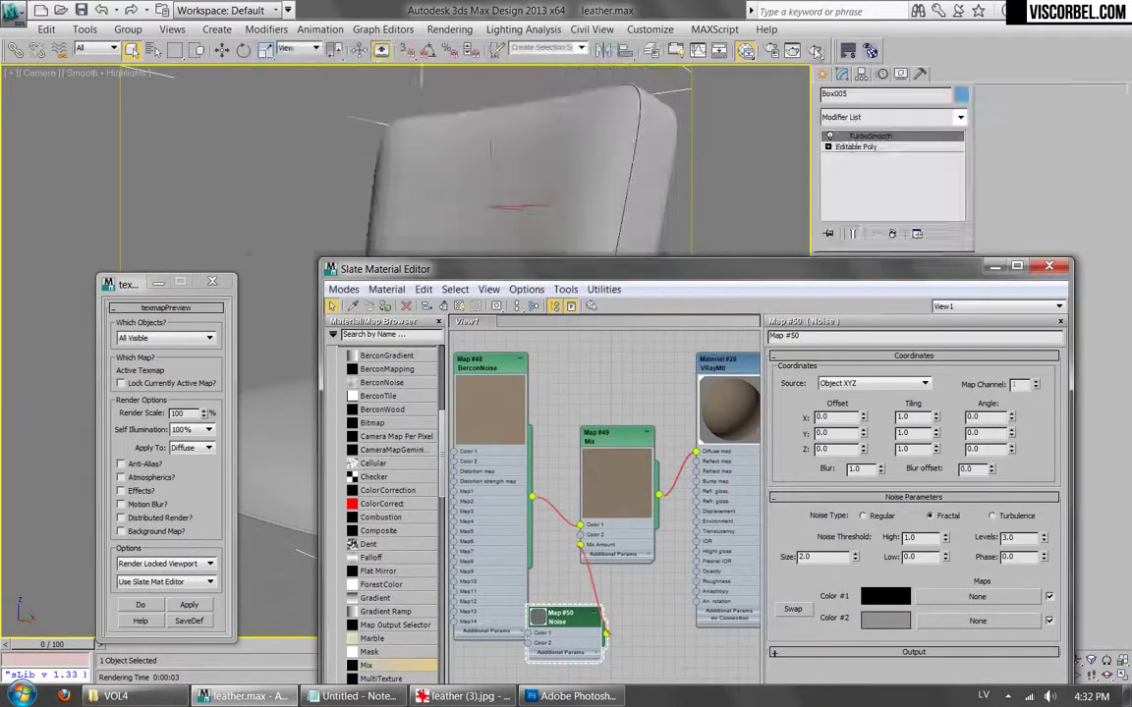
pyautogui.hotkey('shift', 'q')
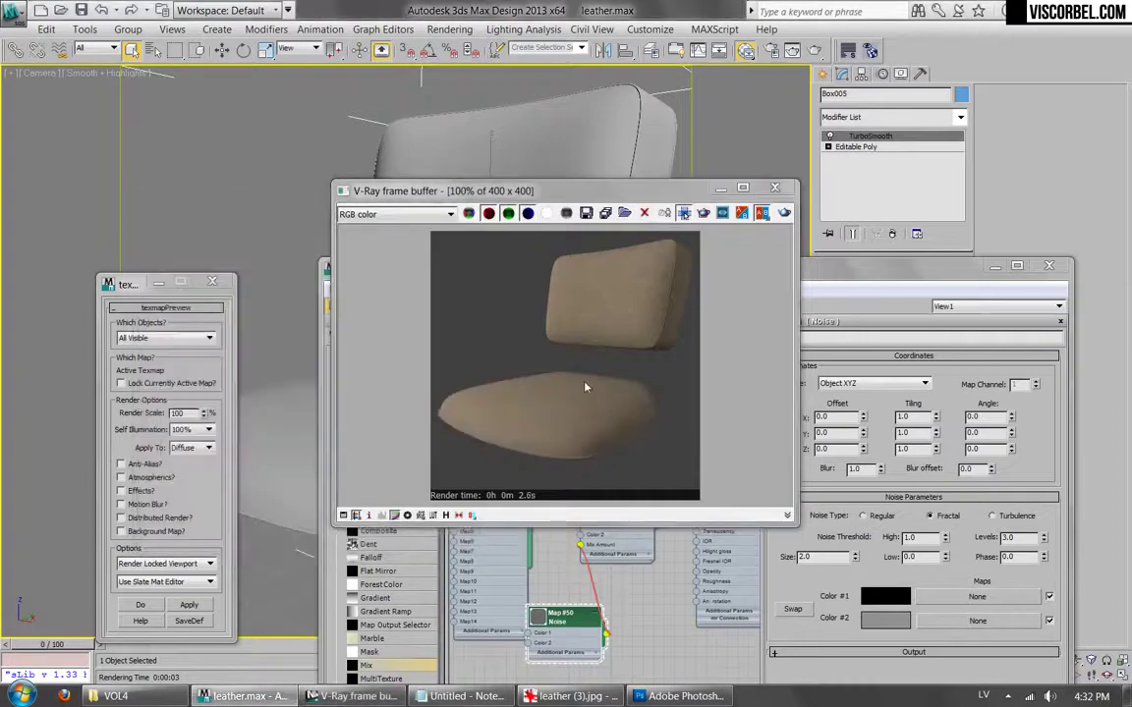
pyautogui.click(774, 188)
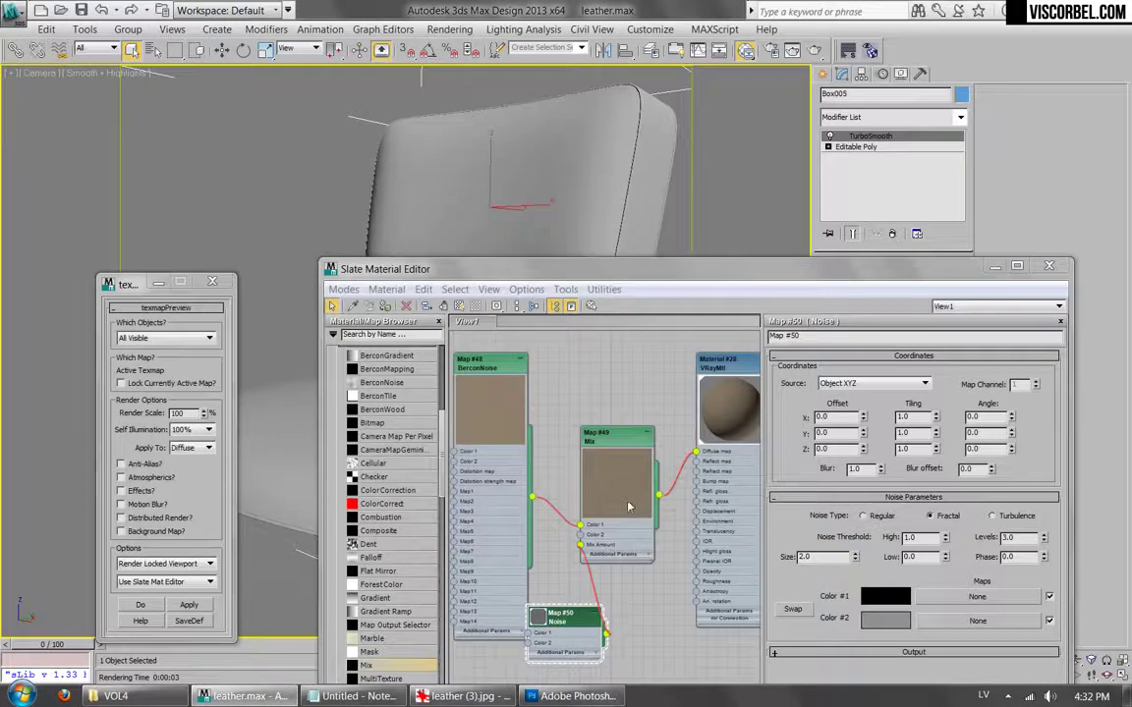
# Insert a Falloff map between the Mix map and the material's diffuse, with Mix as Map 1, and open the Falloff parameters.
pyautogui.moveTo(661, 469); pyautogui.dragTo(593, 453, button='middle')
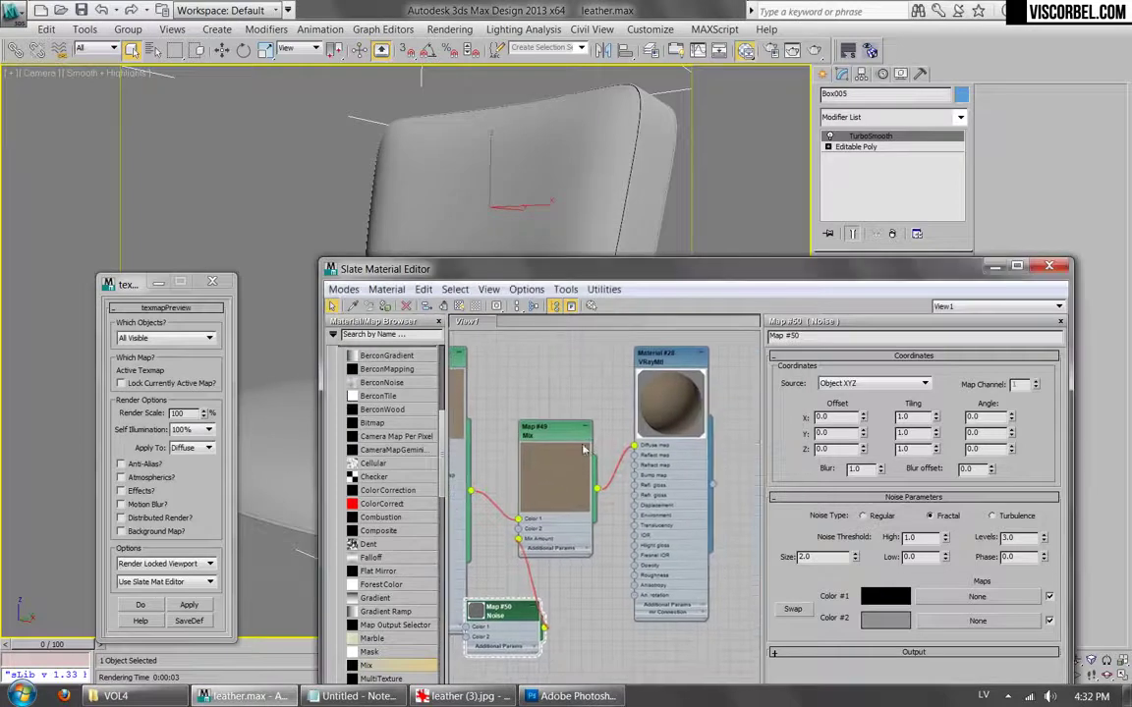
pyautogui.scroll(2, 586, 454)
pyautogui.moveTo(545, 431); pyautogui.dragTo(517, 423)
pyautogui.scroll(-5, 445, 447)
pyautogui.moveTo(372, 425); pyautogui.dragTo(601, 468)
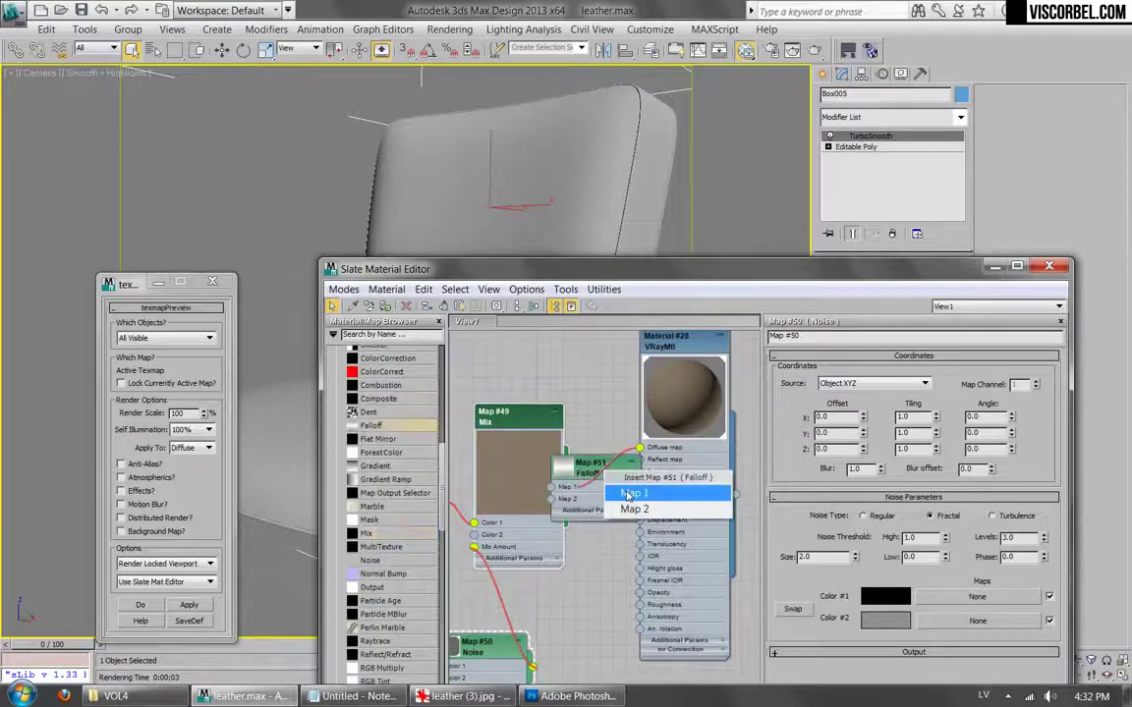
pyautogui.click(629, 494)
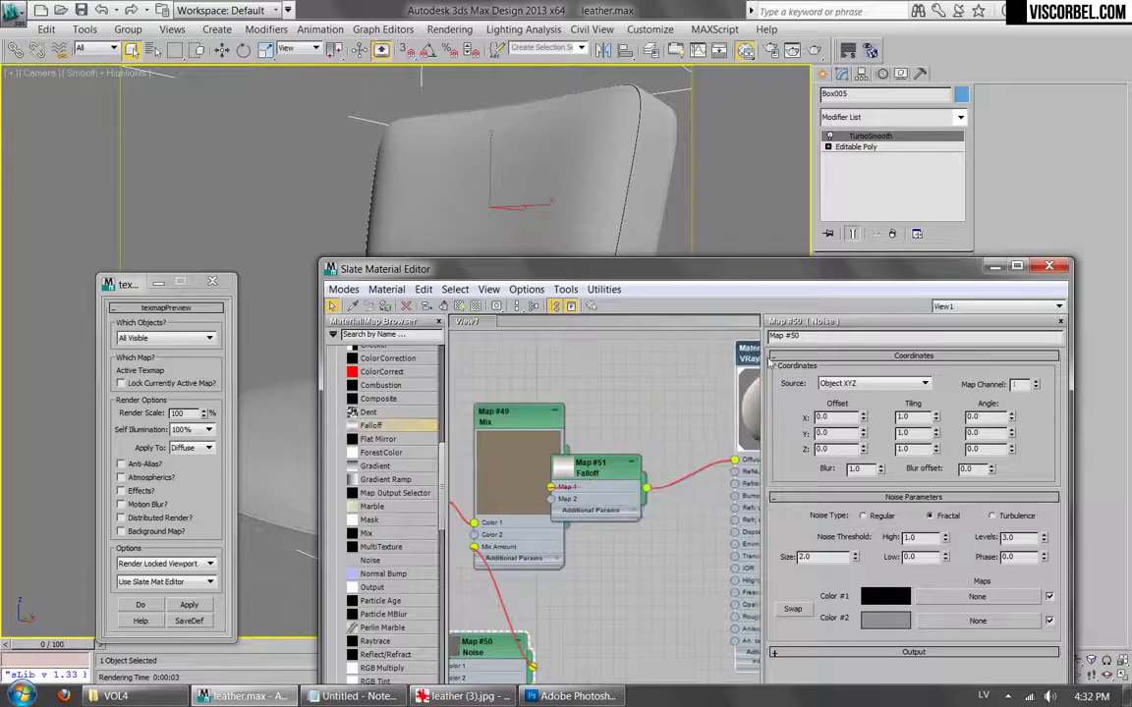
pyautogui.moveTo(599, 463); pyautogui.dragTo(673, 447)
pyautogui.doubleClick(673, 447)
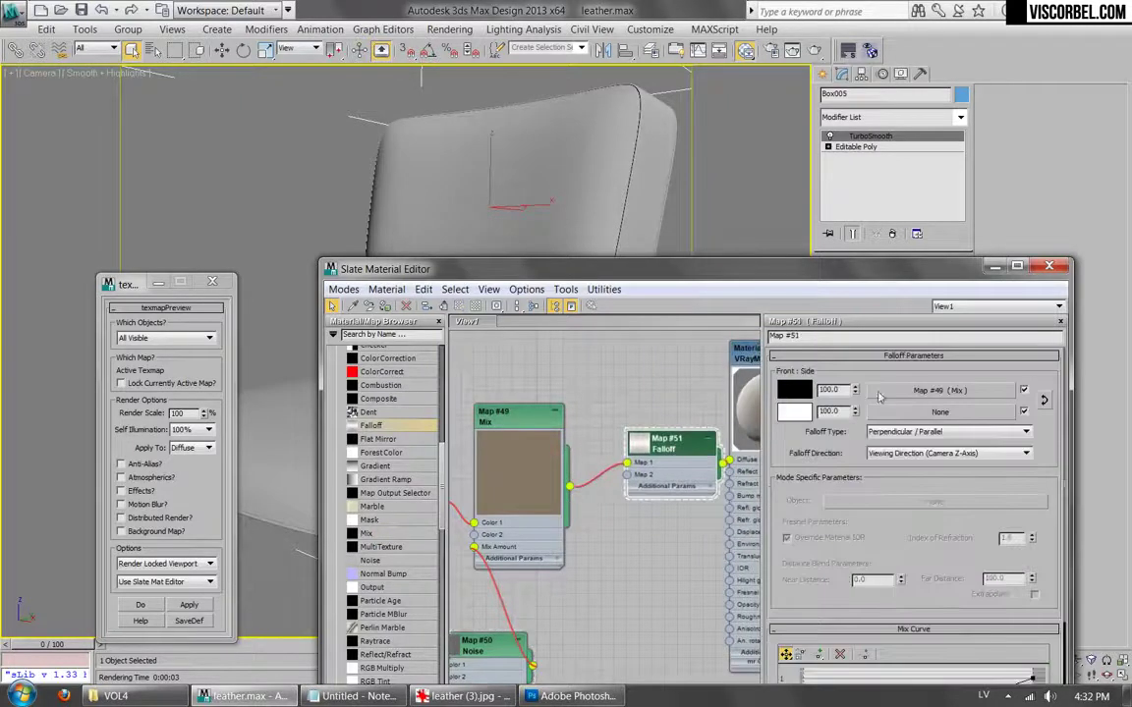
# Connect the Mix map to the Falloff's Map 2 as well and set the side amount to 75.
pyautogui.moveTo(571, 488); pyautogui.dragTo(641, 475)
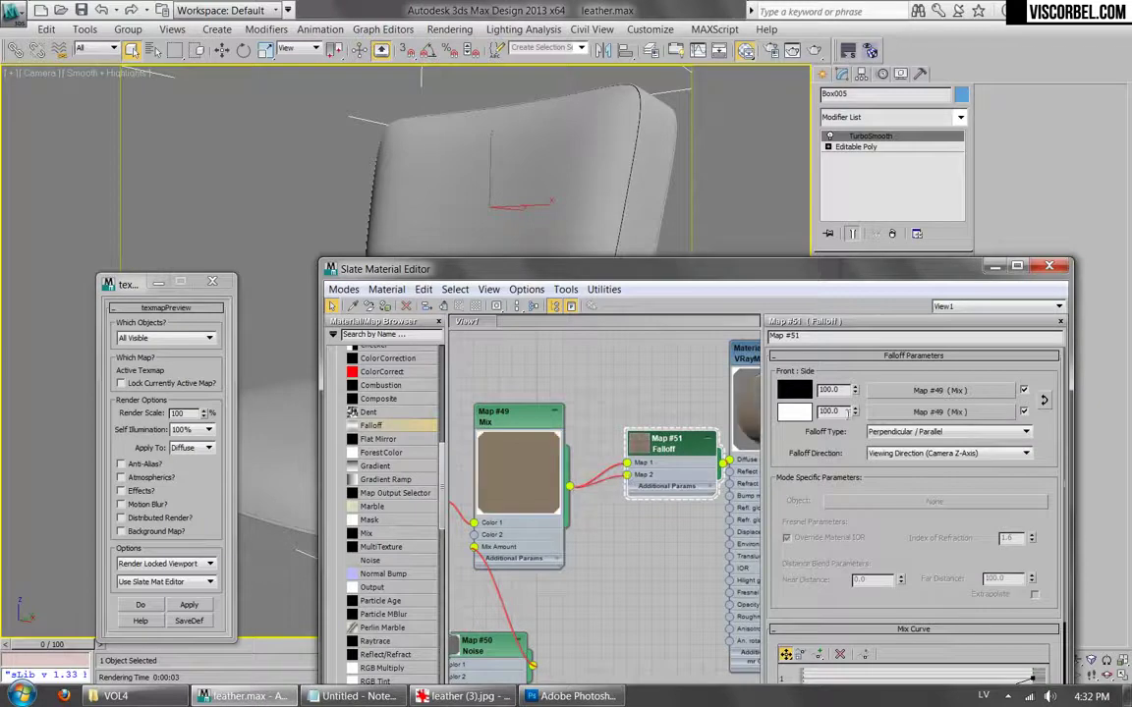
pyautogui.write('50')
pyautogui.press('Return')
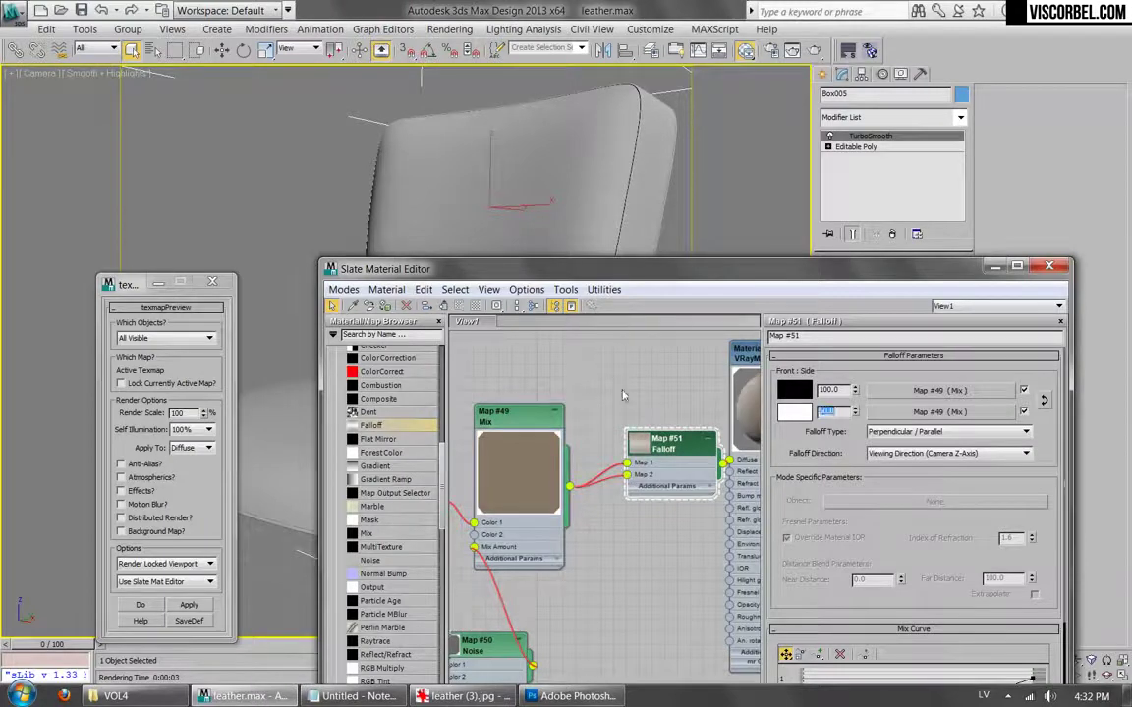
pyautogui.moveTo(727, 398); pyautogui.dragTo(568, 397, button='middle')
pyautogui.doubleClick(842, 416)
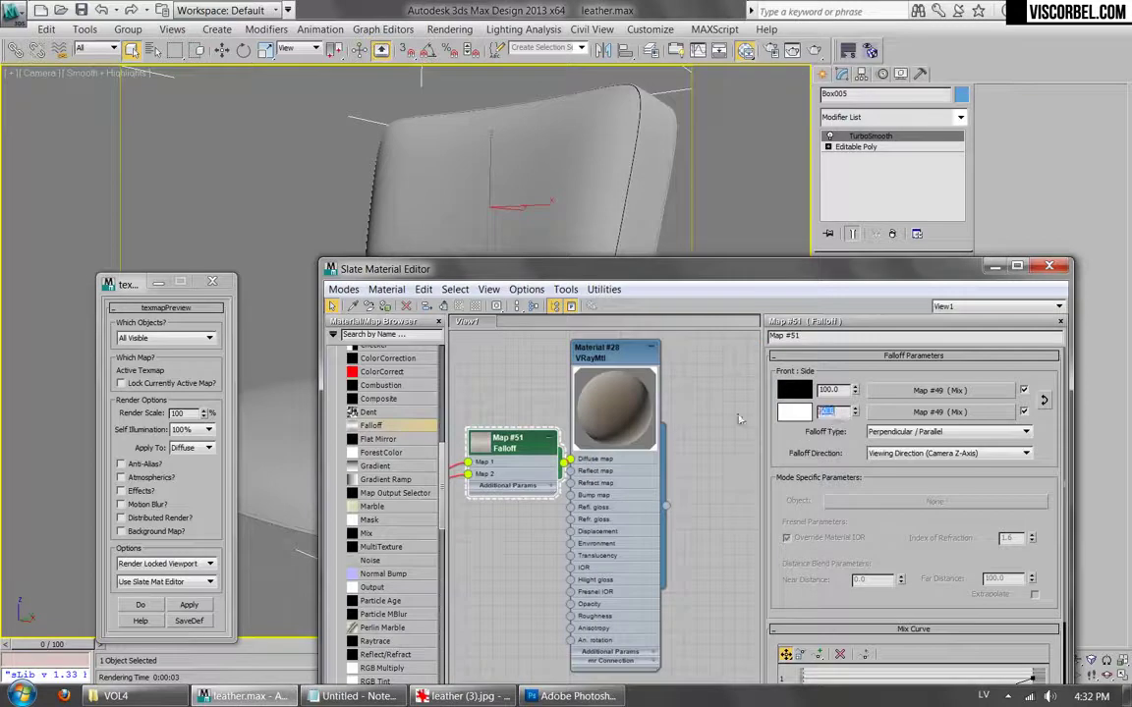
pyautogui.press('Return')
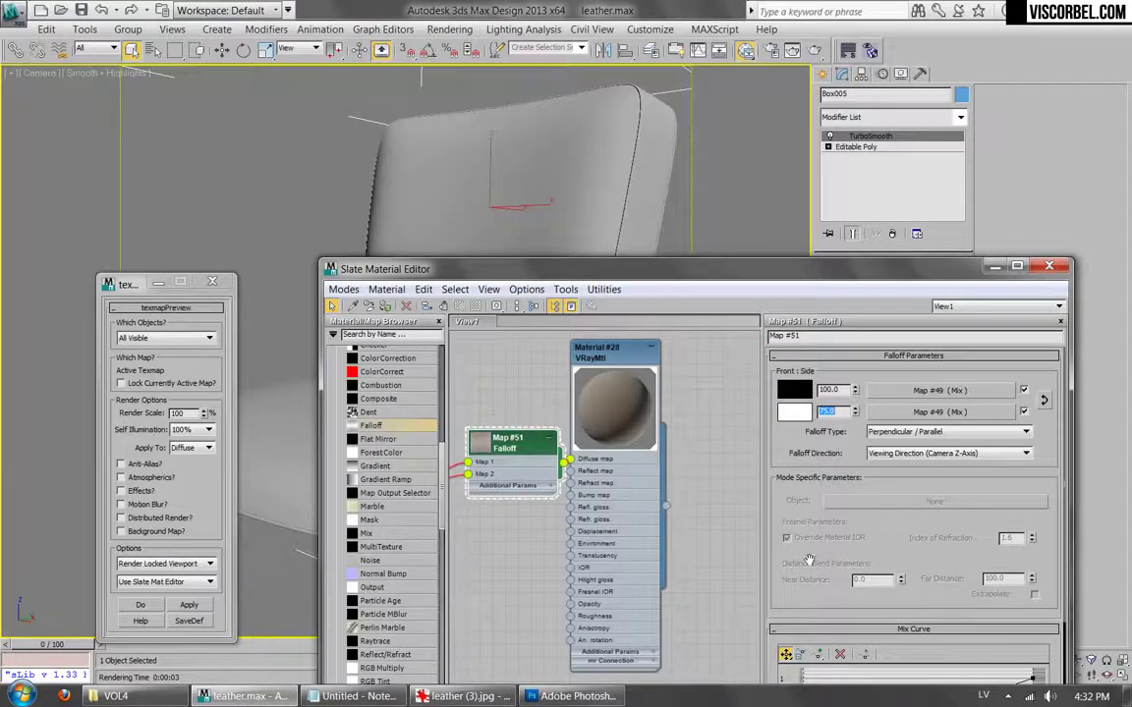
# Convert the end point of the Falloff's mix curve to Bezier, bend the curve downward, and test-render the chair.
pyautogui.scroll(-3, 884, 479)
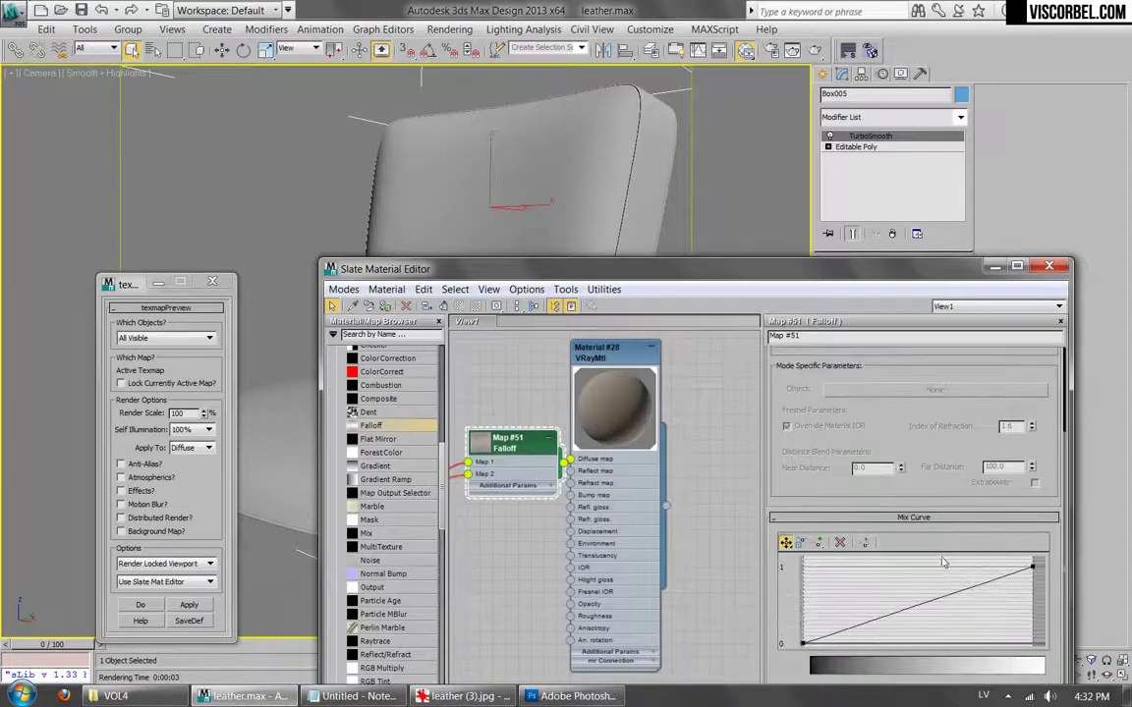
pyautogui.rightClick(1033, 565)
pyautogui.click(1056, 608)
pyautogui.moveTo(976, 586); pyautogui.dragTo(1042, 617)
pyautogui.click(744, 50)
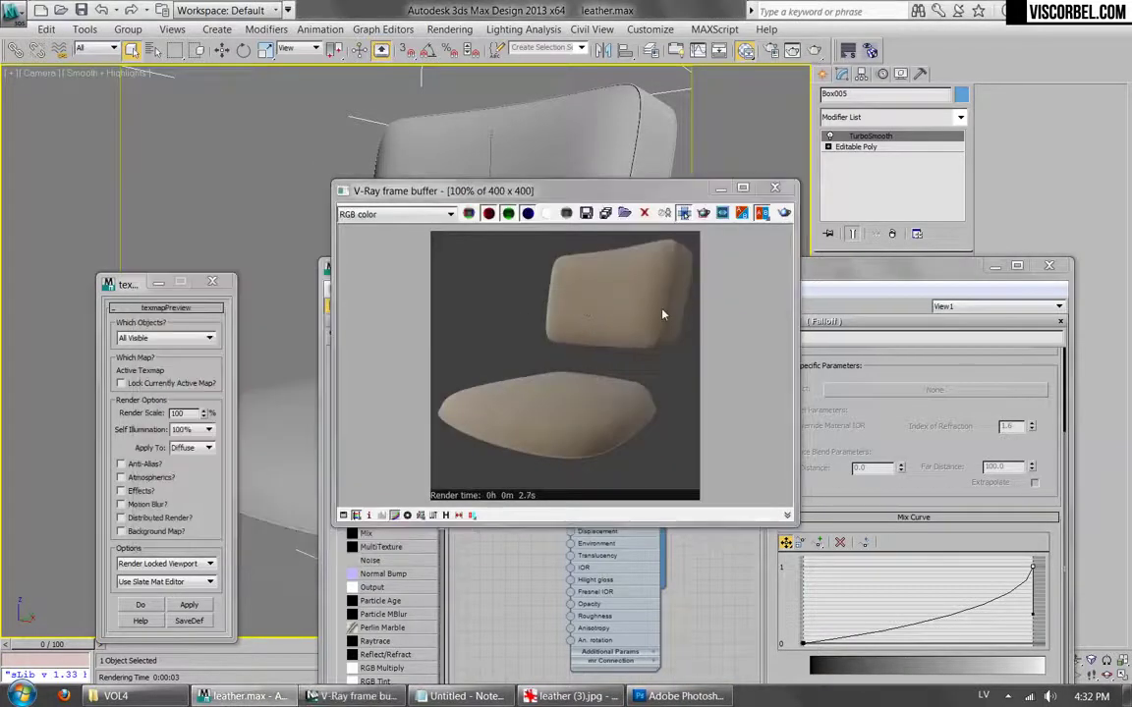
pyautogui.click(775, 188)
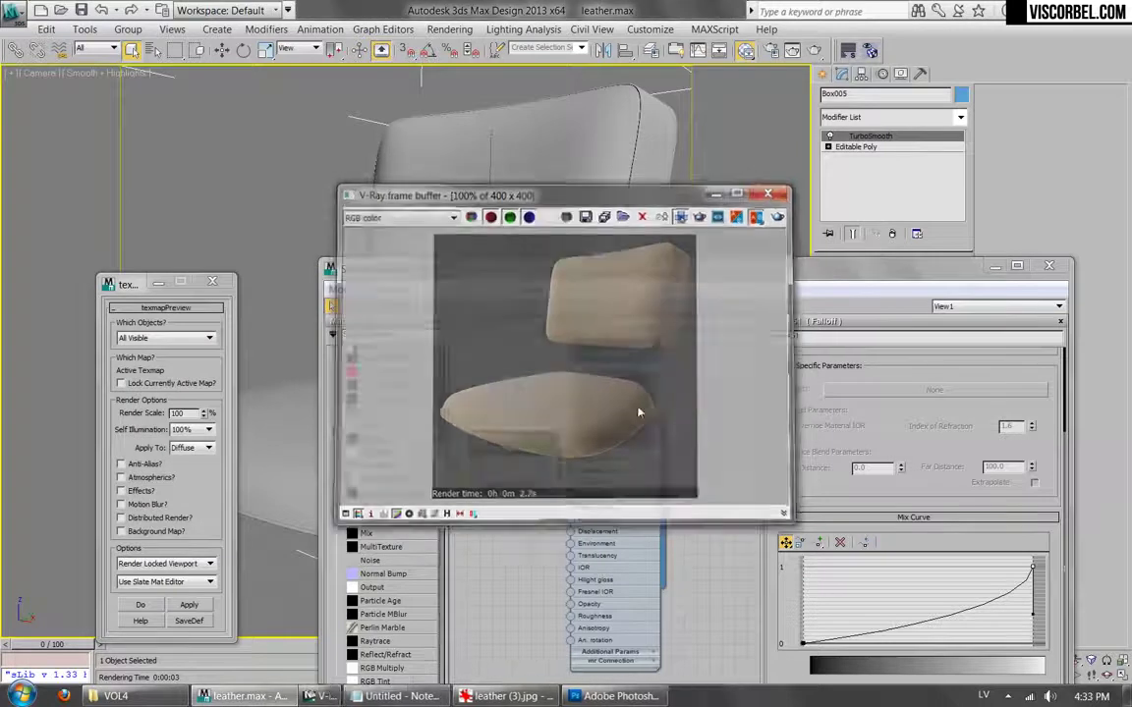
# Connect the Mix map to the material's bump through a Color Correction map with saturation -100.
pyautogui.click(639, 403)
pyautogui.moveTo(639, 403); pyautogui.dragTo(639, 396)
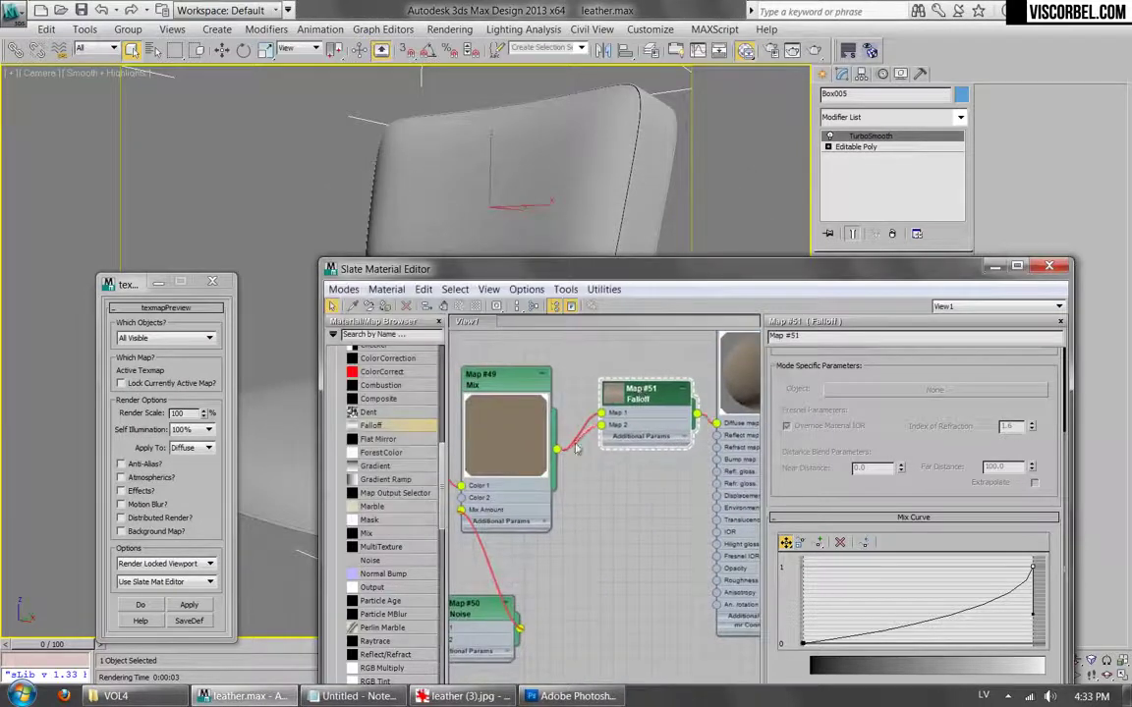
pyautogui.moveTo(558, 451); pyautogui.dragTo(716, 459)
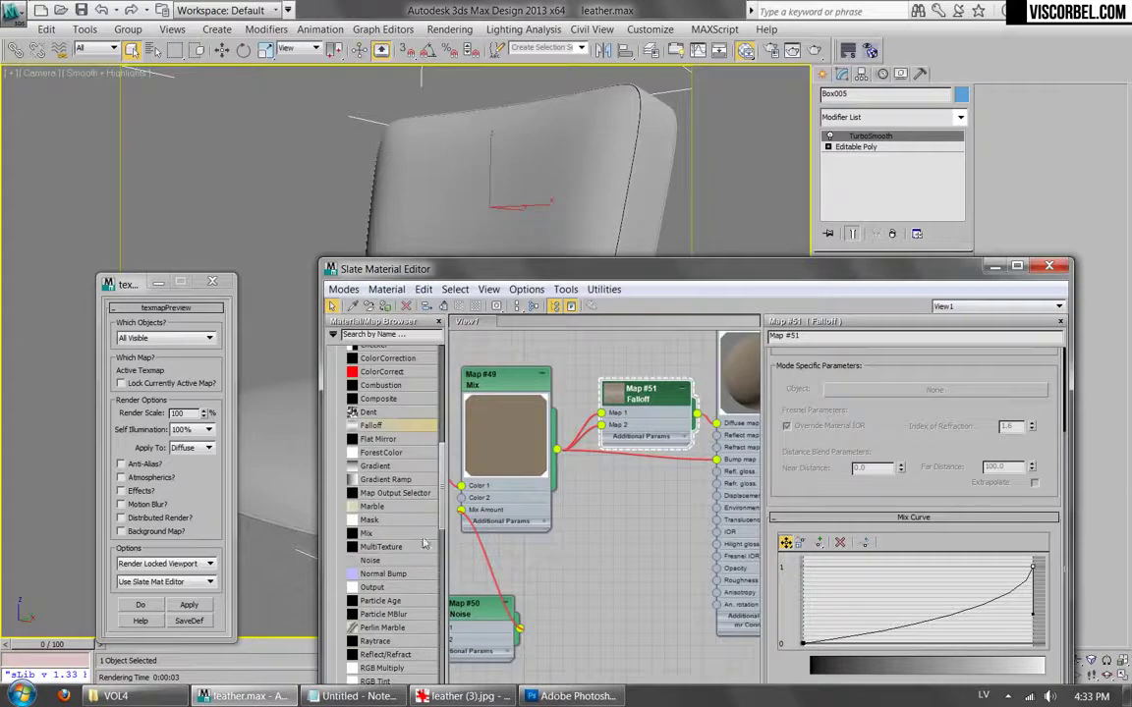
pyautogui.moveTo(391, 359); pyautogui.dragTo(660, 517)
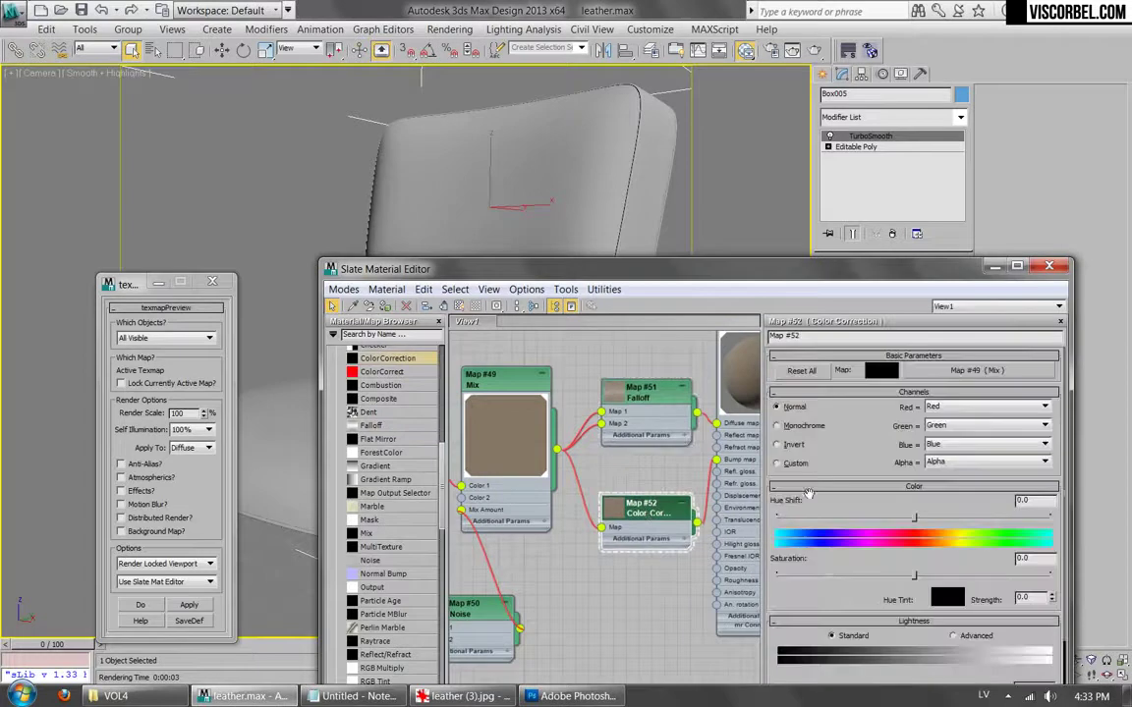
pyautogui.click(778, 576)
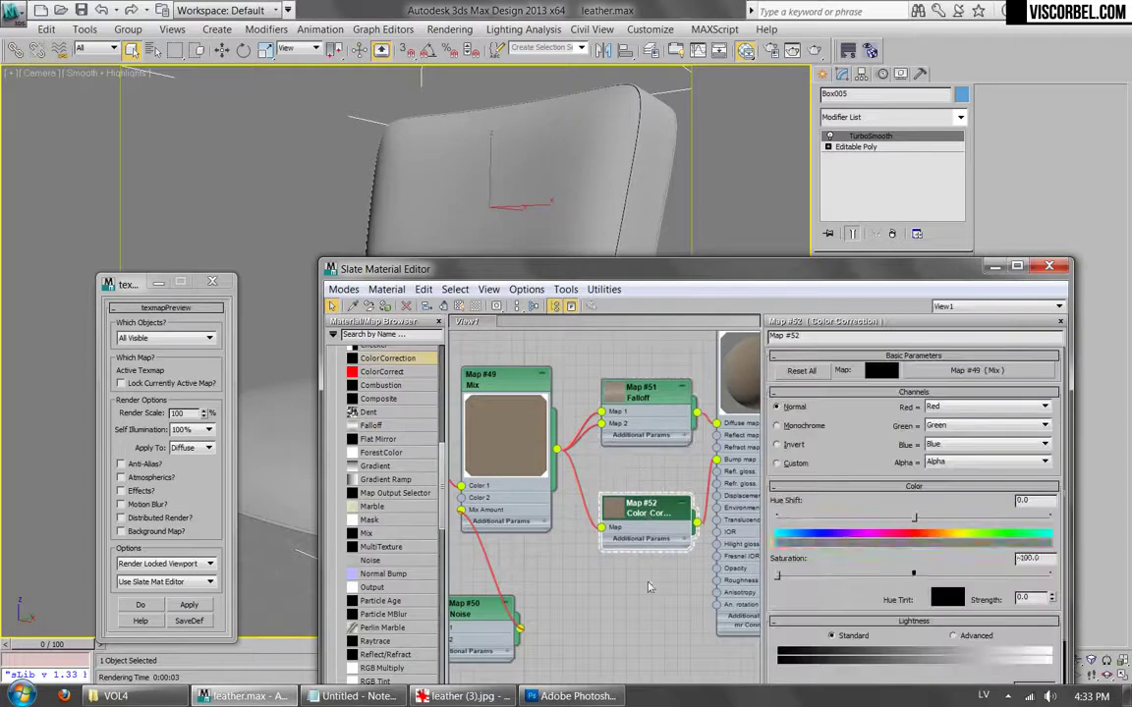
# Set the bump amount of Material #28 to 60 and test-render the chair.
pyautogui.moveTo(704, 386); pyautogui.dragTo(620, 439, button='middle')
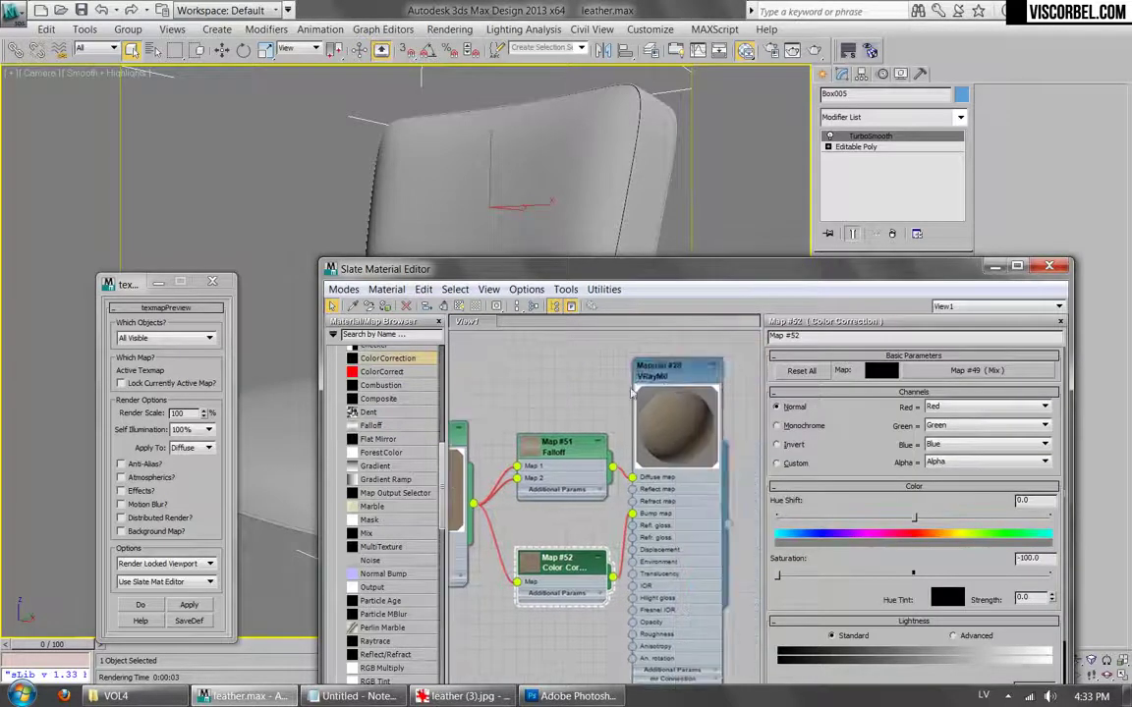
pyautogui.click(666, 378)
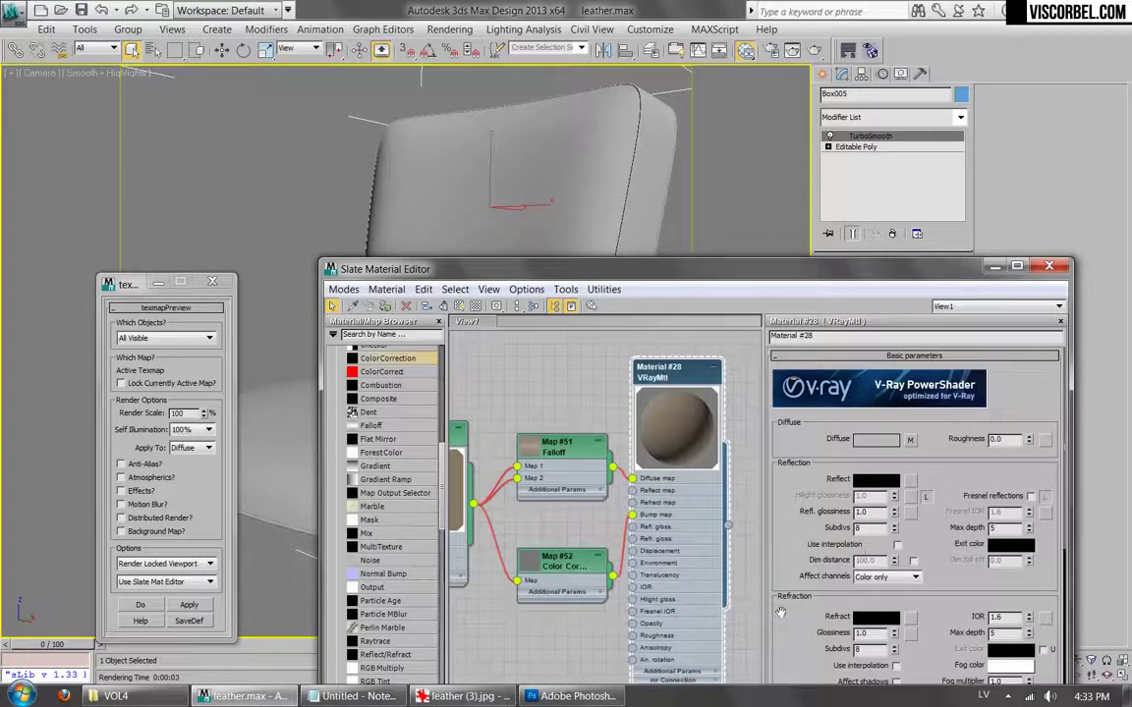
pyautogui.scroll(-5, 857, 560)
pyautogui.click(860, 660)
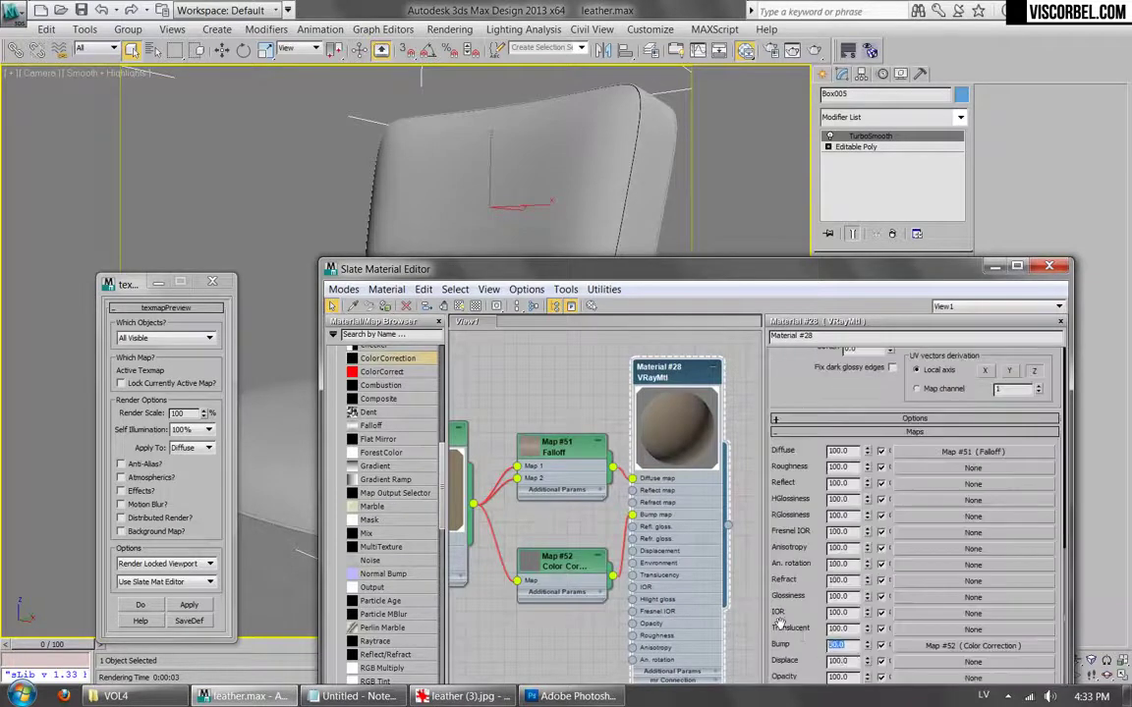
pyautogui.press('Return')
pyautogui.click(816, 51)
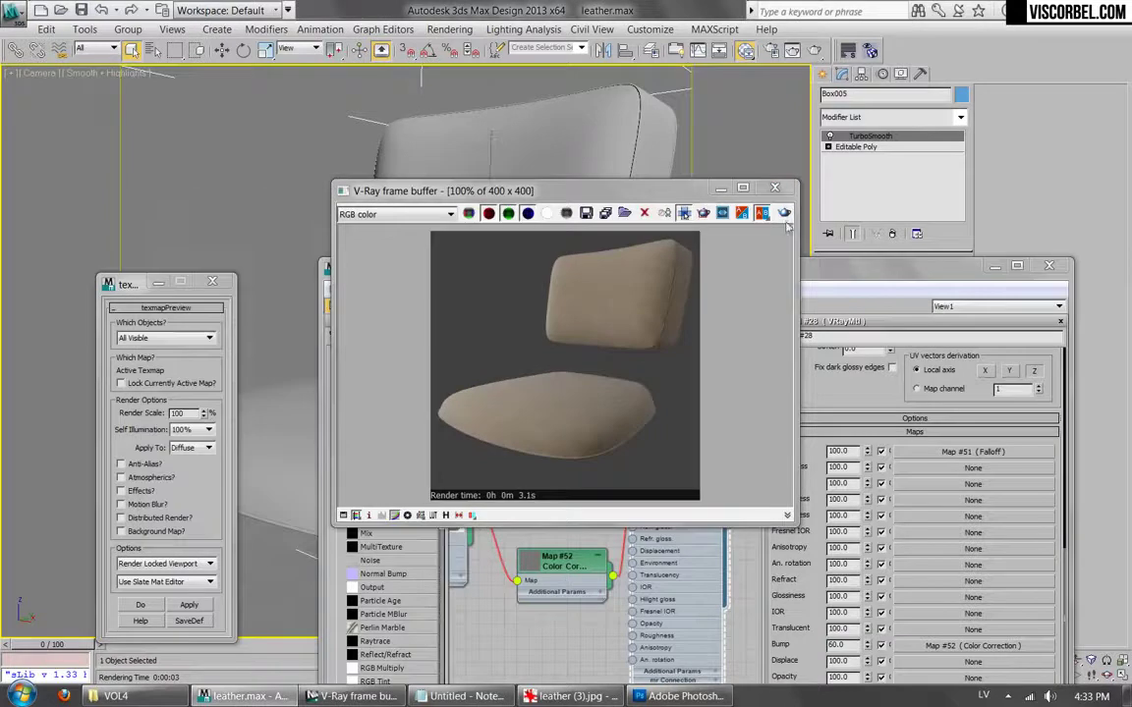
pyautogui.click(774, 187)
# Move the Leather material node above Material #28 and add a VRayBlendMtl beside them.
pyautogui.scroll(-4, 588, 496)
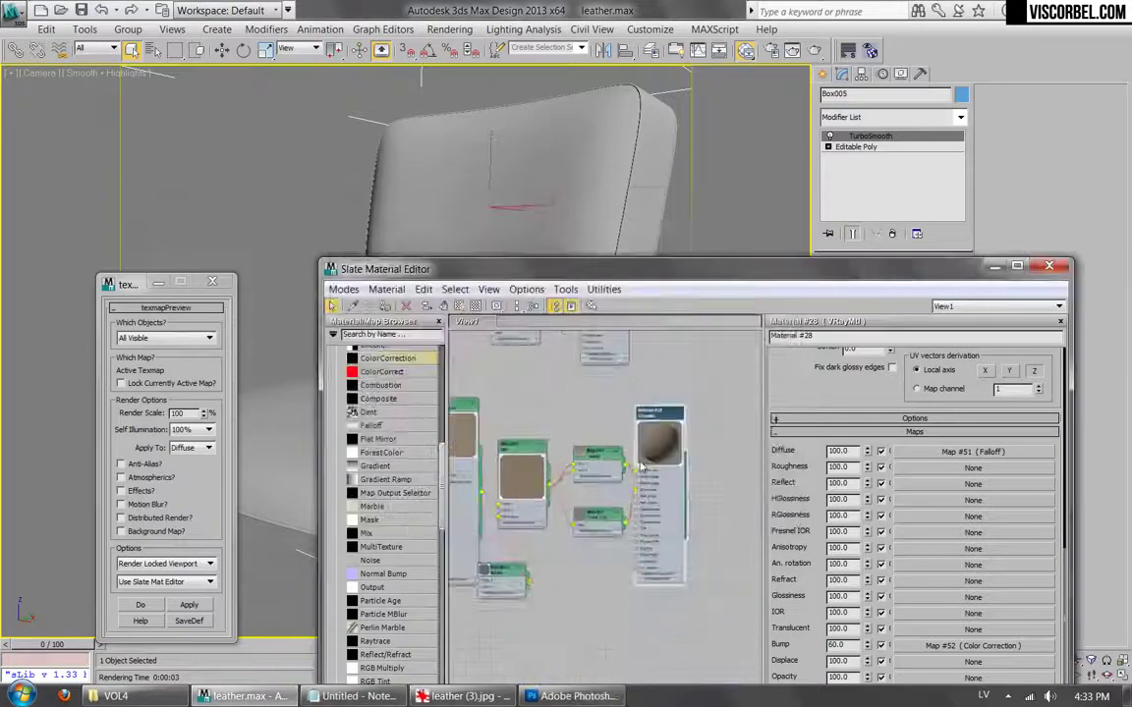
pyautogui.moveTo(589, 497); pyautogui.dragTo(621, 532, button='middle')
pyautogui.moveTo(563, 373); pyautogui.dragTo(614, 386)
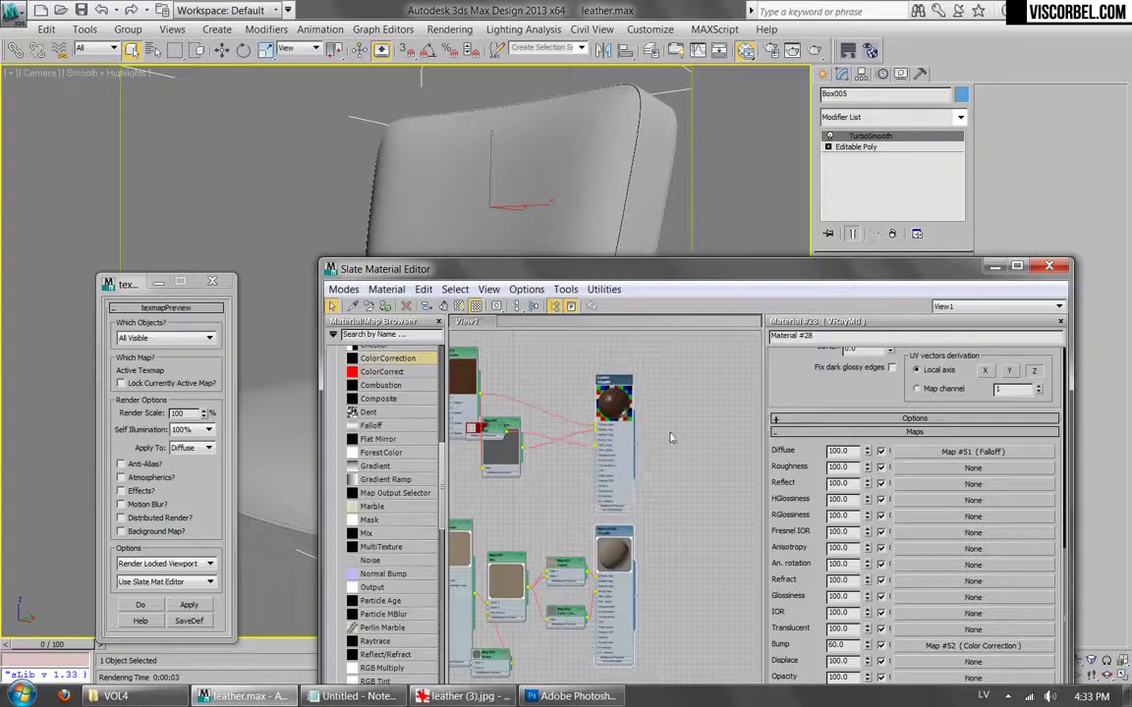
pyautogui.rightClick(687, 452)
pyautogui.moveTo(722, 463)
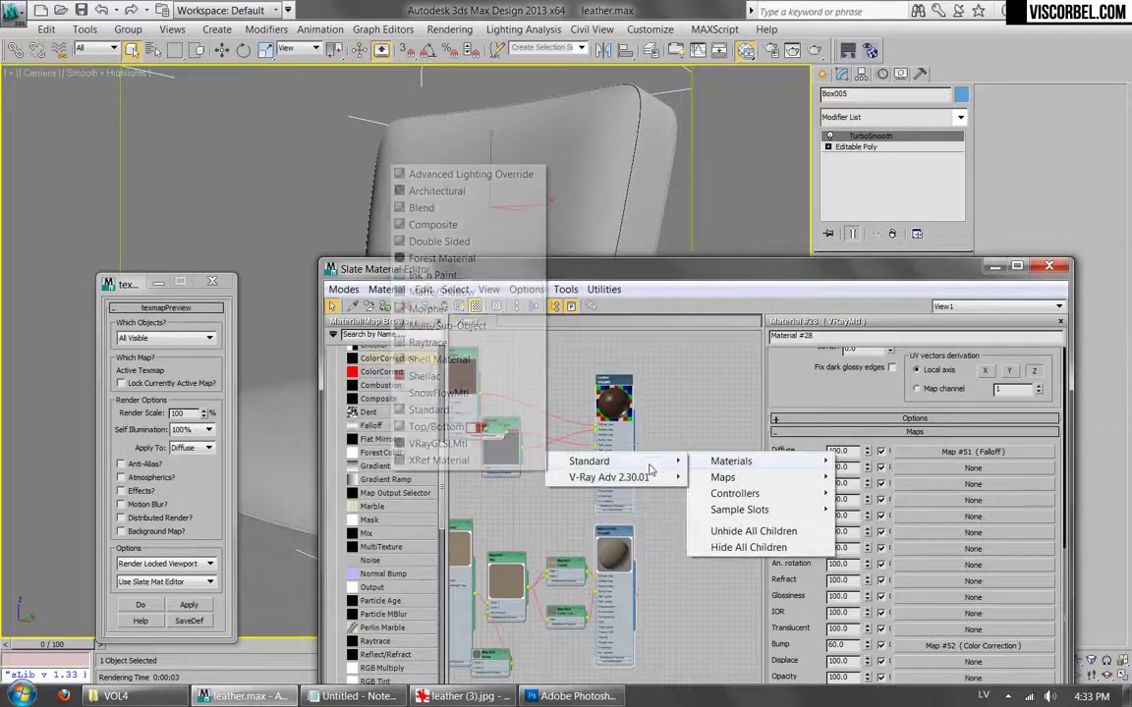
pyautogui.moveTo(639, 478)
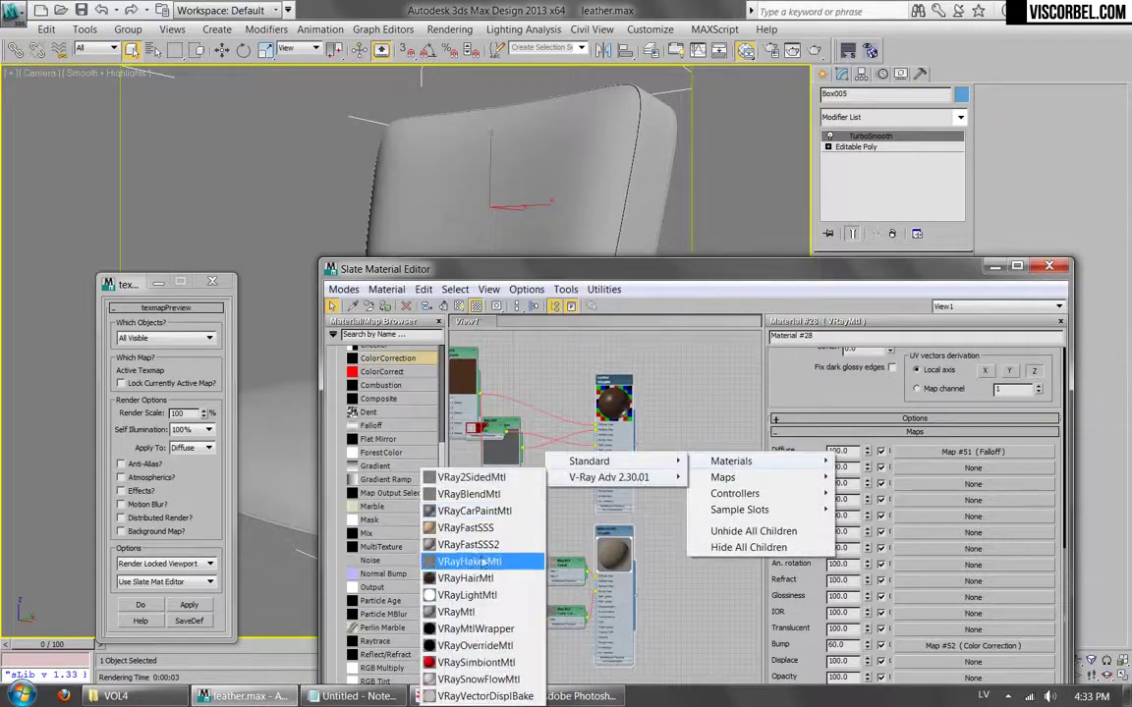
pyautogui.click(469, 494)
# Connect Leather as the blend material's base and Material #28 as Coat 1, and open the blend parameters.
pyautogui.scroll(2, 603, 479)
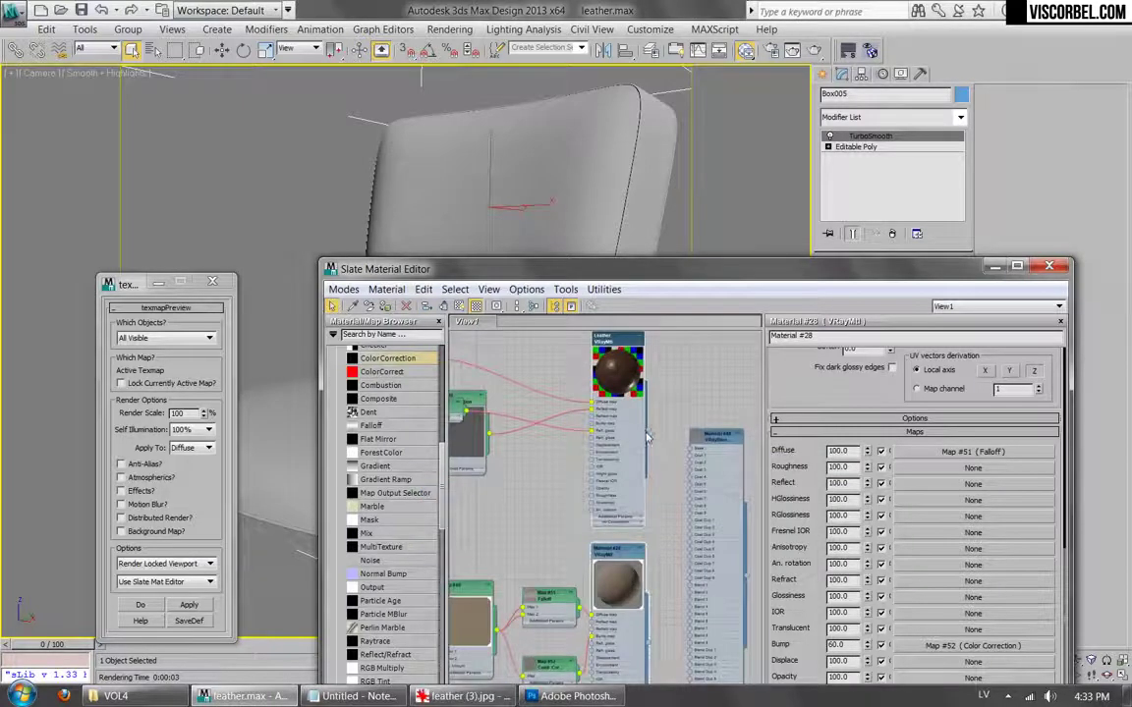
pyautogui.moveTo(649, 430); pyautogui.dragTo(693, 454)
pyautogui.moveTo(647, 639); pyautogui.dragTo(693, 461)
pyautogui.doubleClick(713, 449)
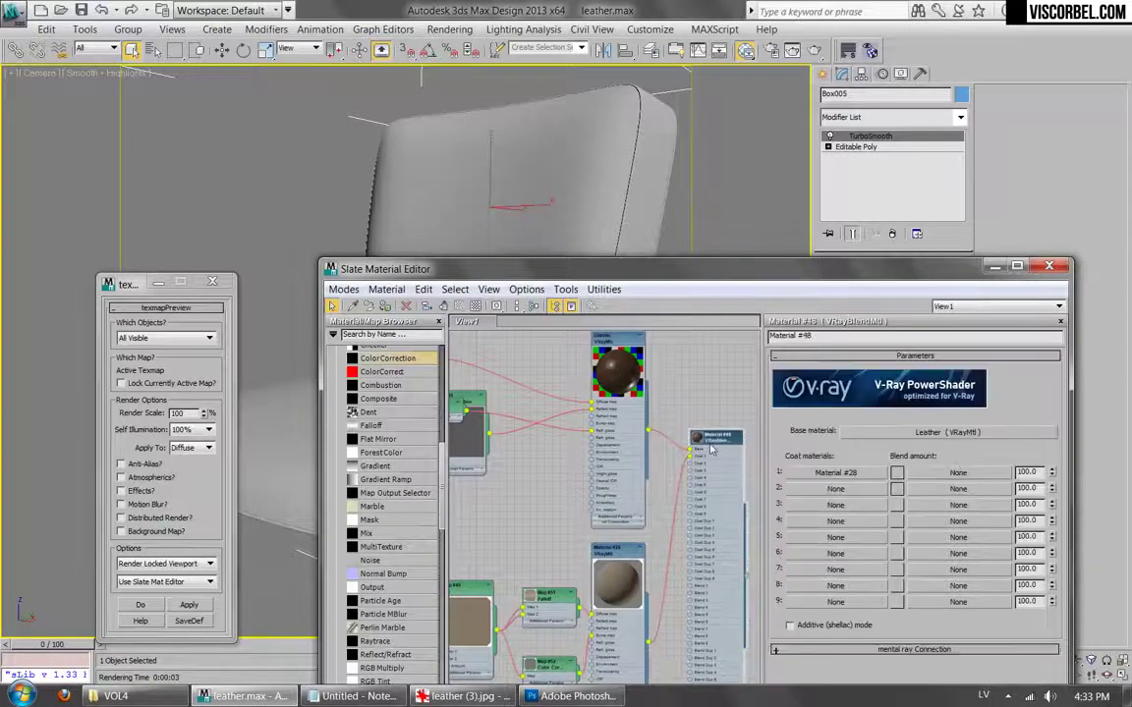
# Assign a Composite map to the first coat's blend amount and open the Composite layers.
pyautogui.click(958, 472)
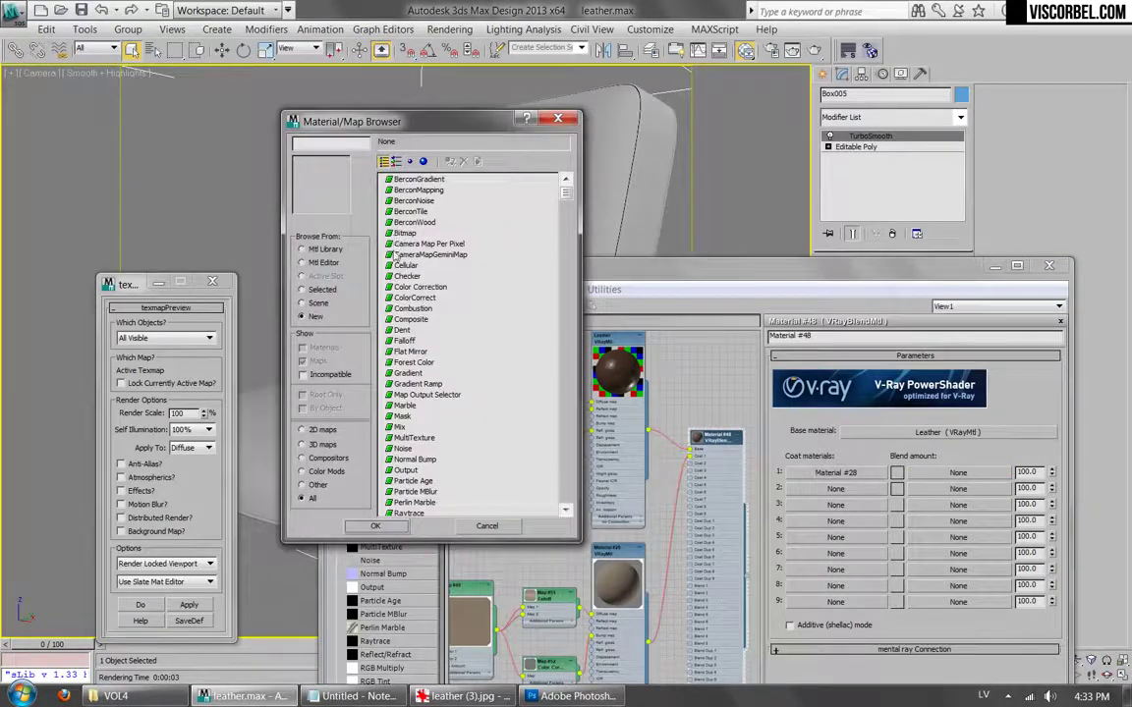
pyautogui.doubleClick(420, 287)
pyautogui.moveTo(650, 533); pyautogui.dragTo(597, 521, button='middle')
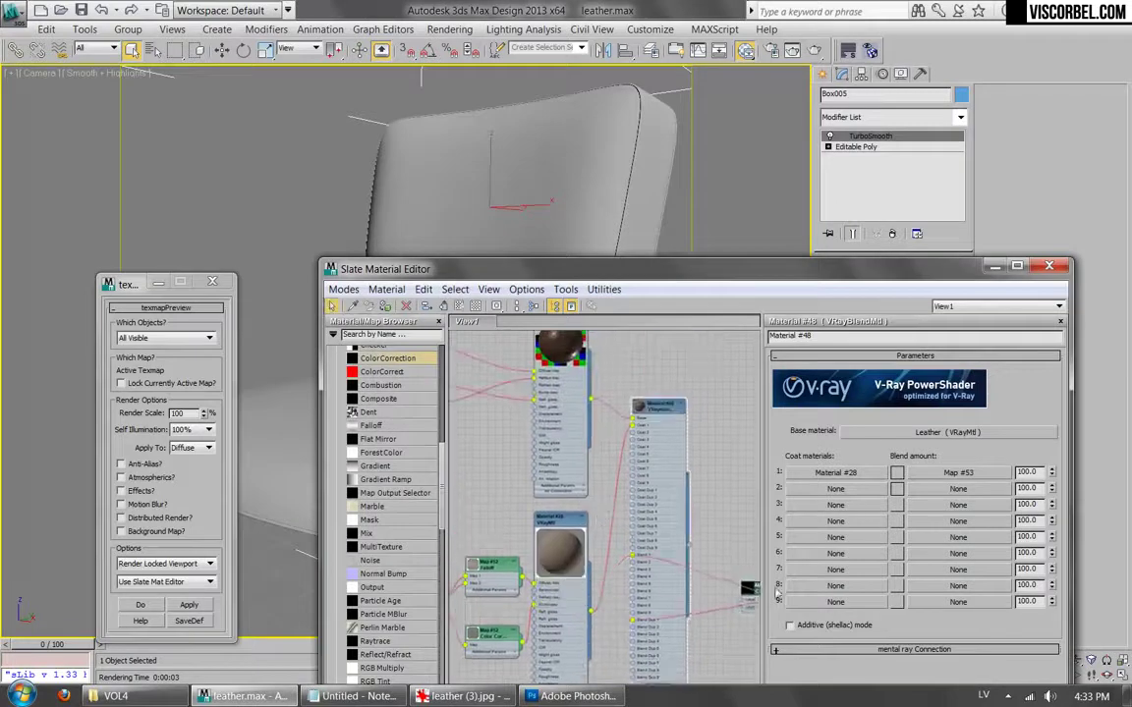
pyautogui.moveTo(746, 582); pyautogui.dragTo(648, 511, button='middle')
pyautogui.doubleClick(634, 520)
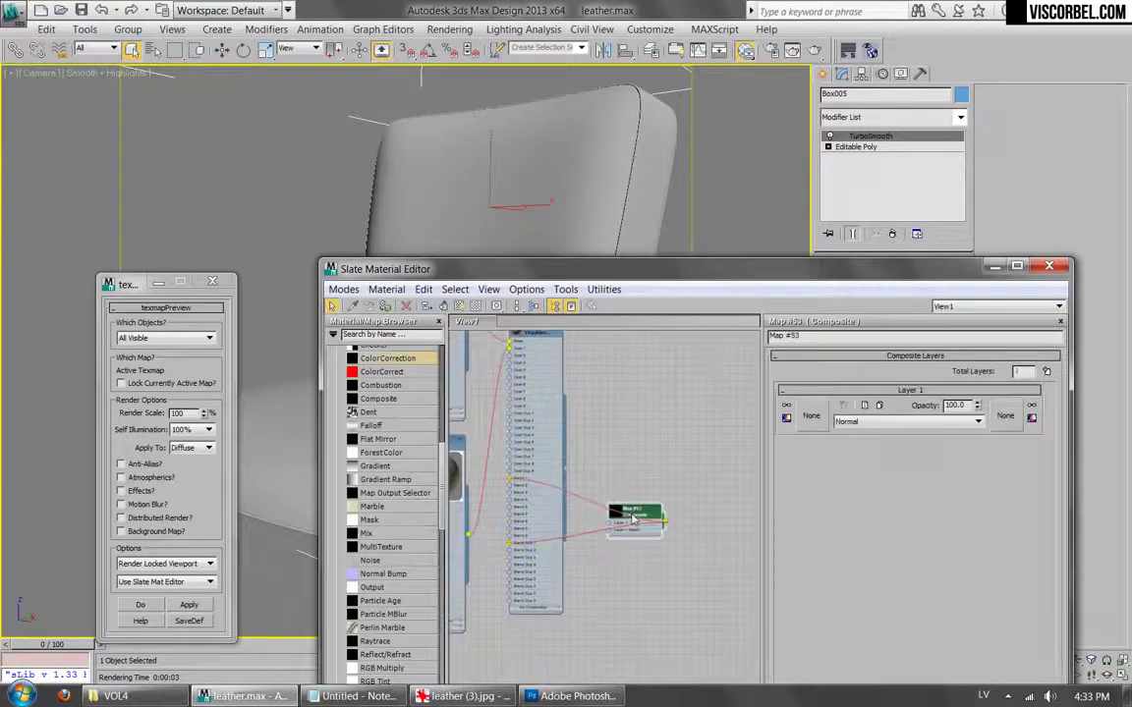
# Load the bitmap dirt (13).png into the Composite's Layer 1 and move its node below the Composite node.
pyautogui.click(810, 416)
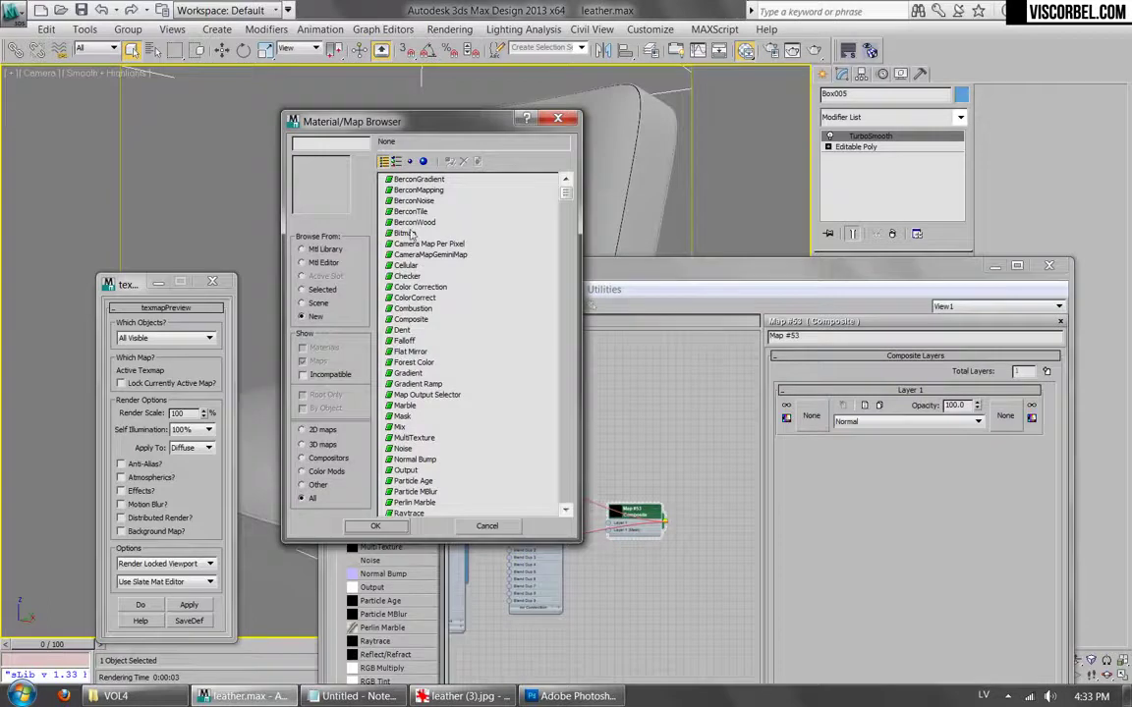
pyautogui.doubleClick(406, 233)
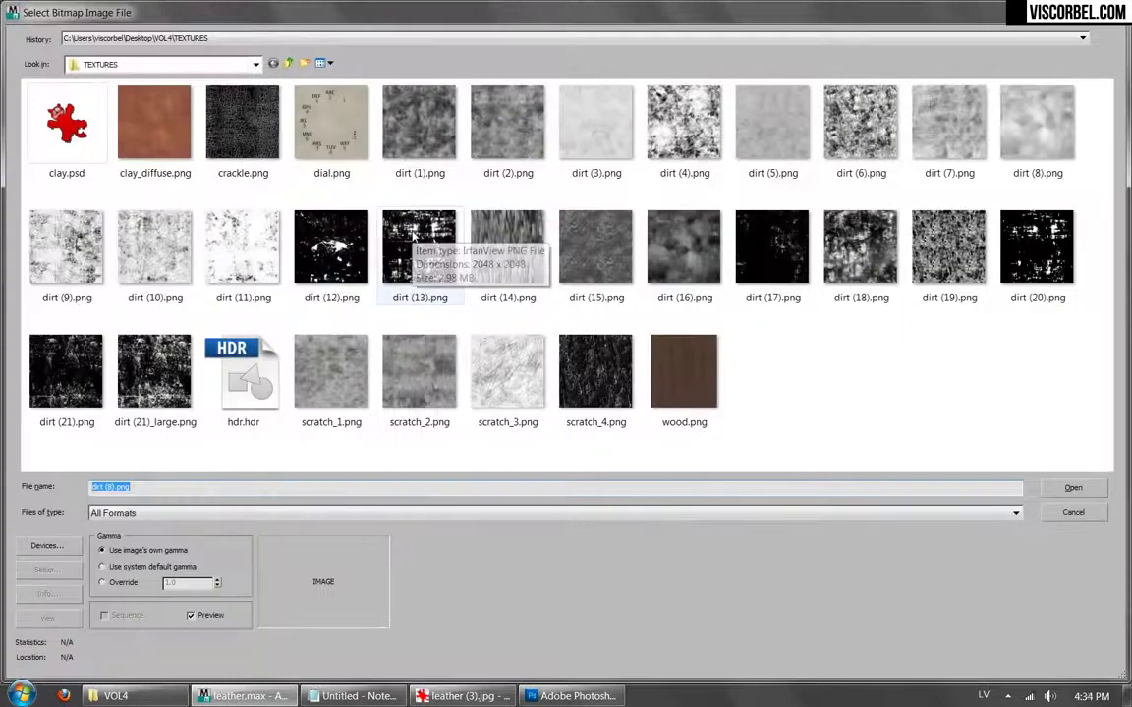
pyautogui.click(407, 236)
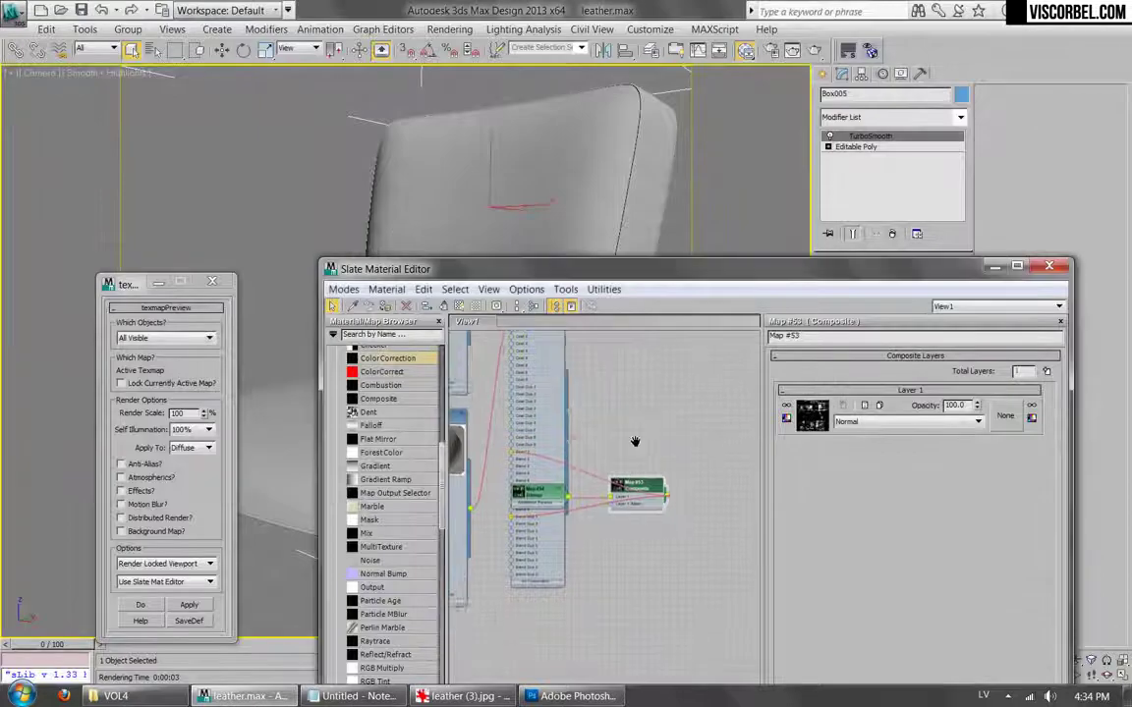
pyautogui.moveTo(634, 449); pyautogui.dragTo(637, 463, button='middle')
pyautogui.moveTo(565, 496); pyautogui.dragTo(634, 539)
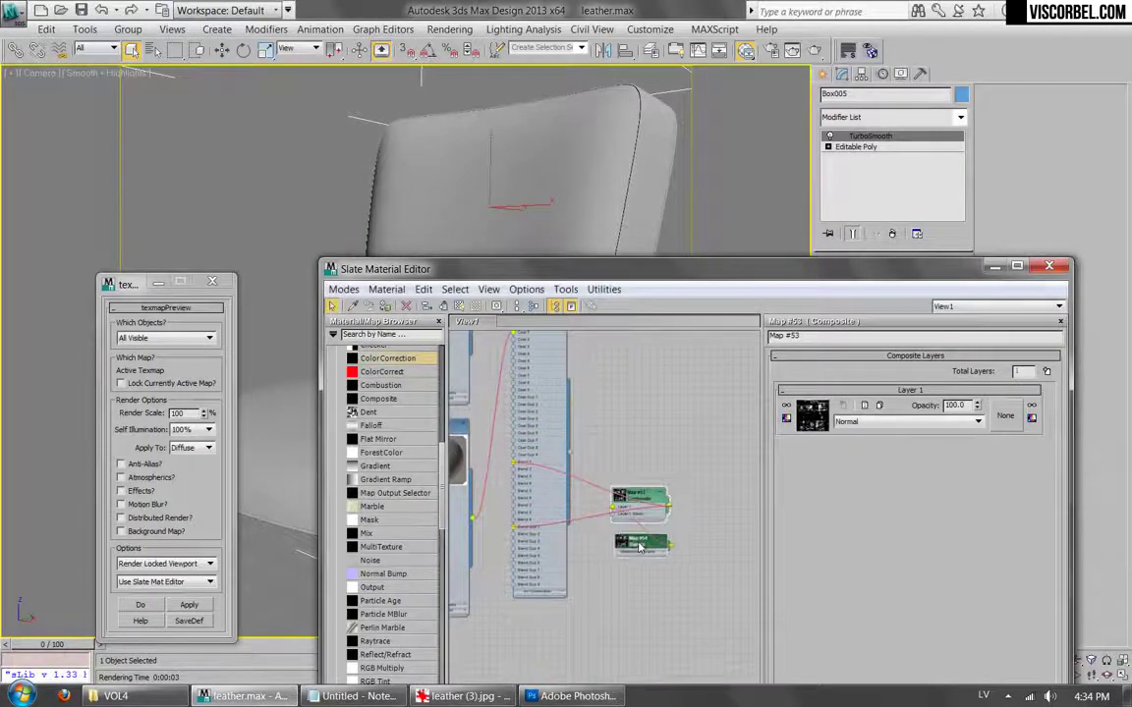
# Display the dirt bitmap on the chair in the viewport, shift the material editor aside, and enlarge the blend material's preview.
pyautogui.rightClick(640, 540)
pyautogui.click(708, 337)
pyautogui.moveTo(619, 268); pyautogui.dragTo(717, 231)
pyautogui.moveTo(698, 358); pyautogui.dragTo(713, 467, button='middle')
pyautogui.click(484, 269)
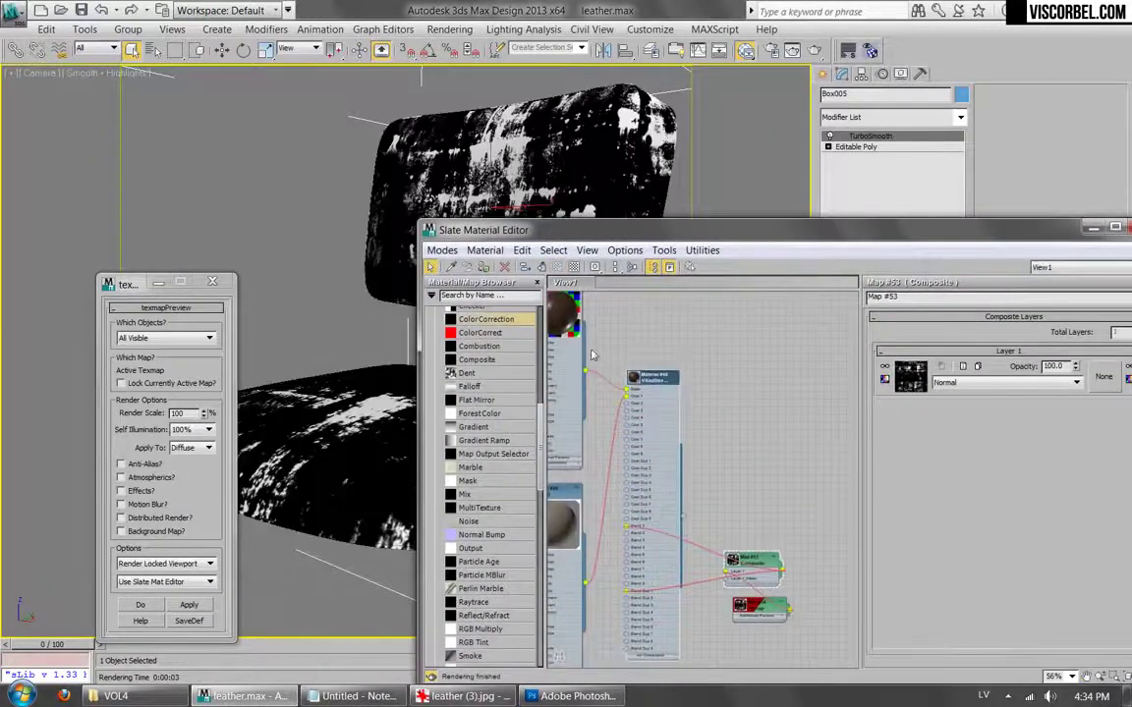
pyautogui.click(635, 376)
pyautogui.scroll(2, 776, 557)
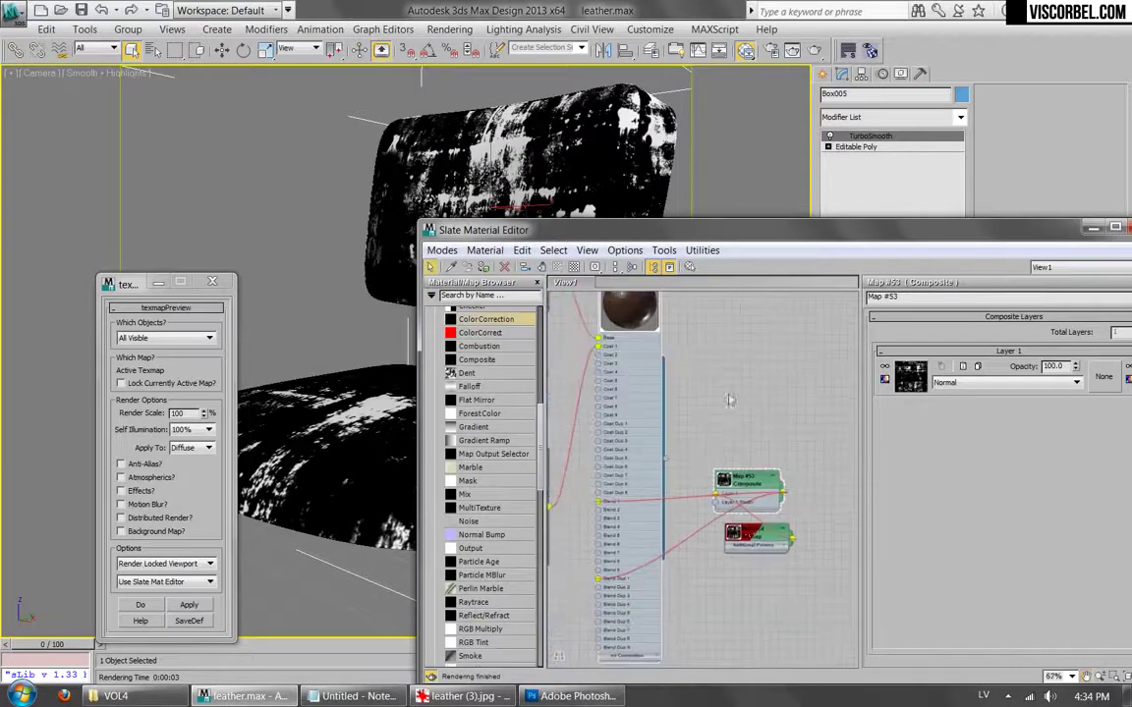
# Set the dirt (13).png bitmap's tiling to 2 in both U and V.
pyautogui.click(911, 375)
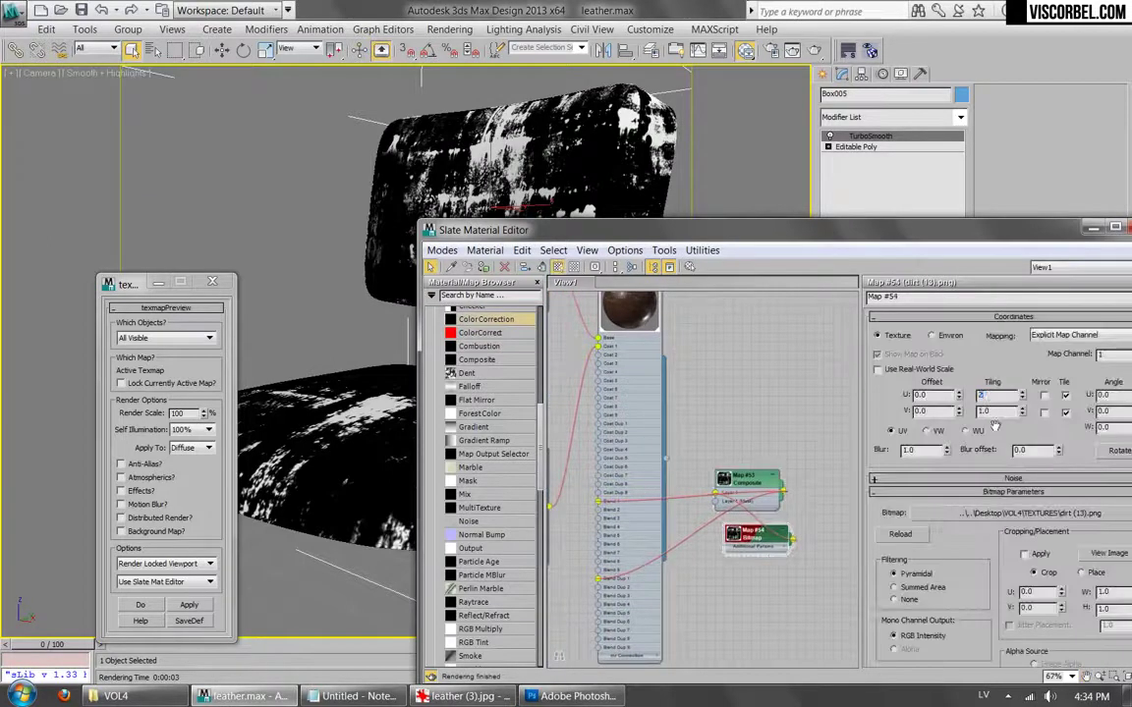
pyautogui.doubleClick(996, 412)
pyautogui.write('2')
pyautogui.press('Return')
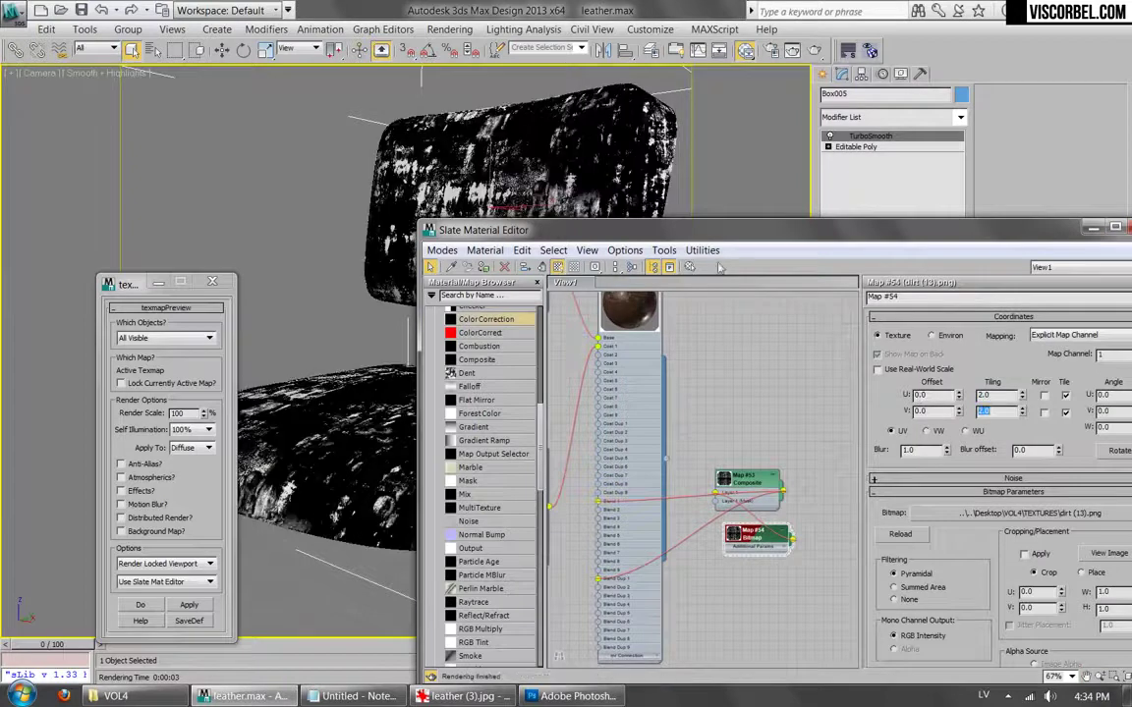
# Add a second layer to the Composite map and load the crackle.png bitmap into it.
pyautogui.moveTo(721, 235); pyautogui.dragTo(633, 165)
pyautogui.doubleClick(662, 406)
pyautogui.click(1061, 263)
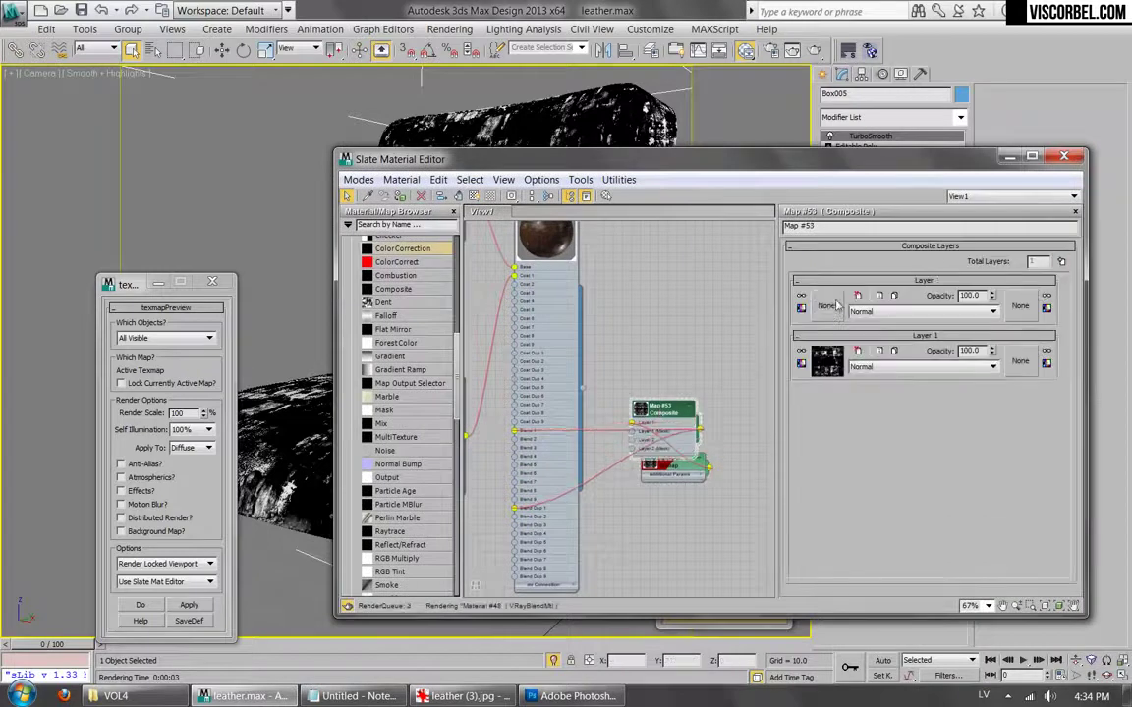
pyautogui.click(826, 305)
pyautogui.doubleClick(403, 234)
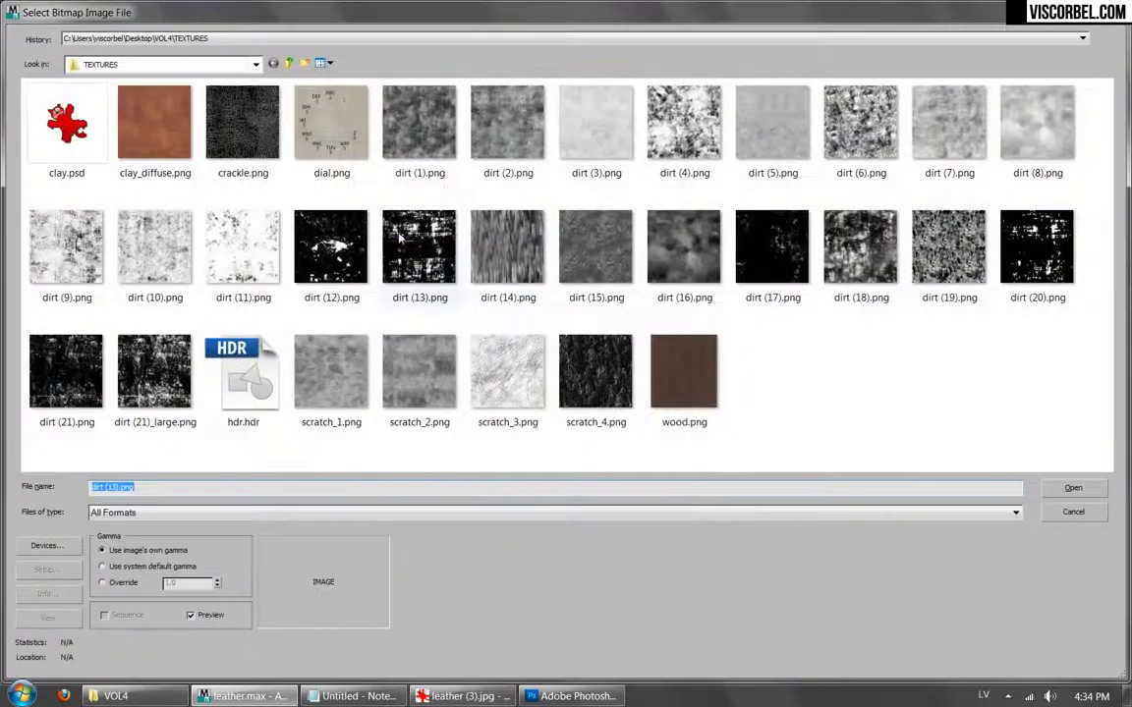
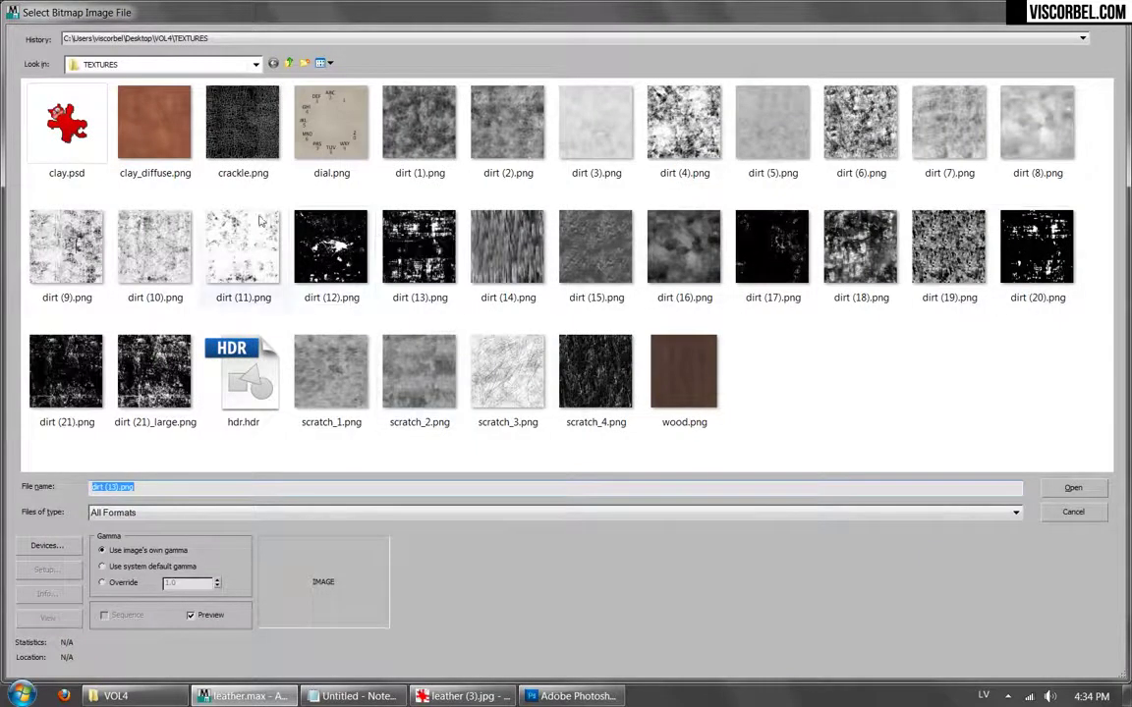
pyautogui.doubleClick(235, 128)
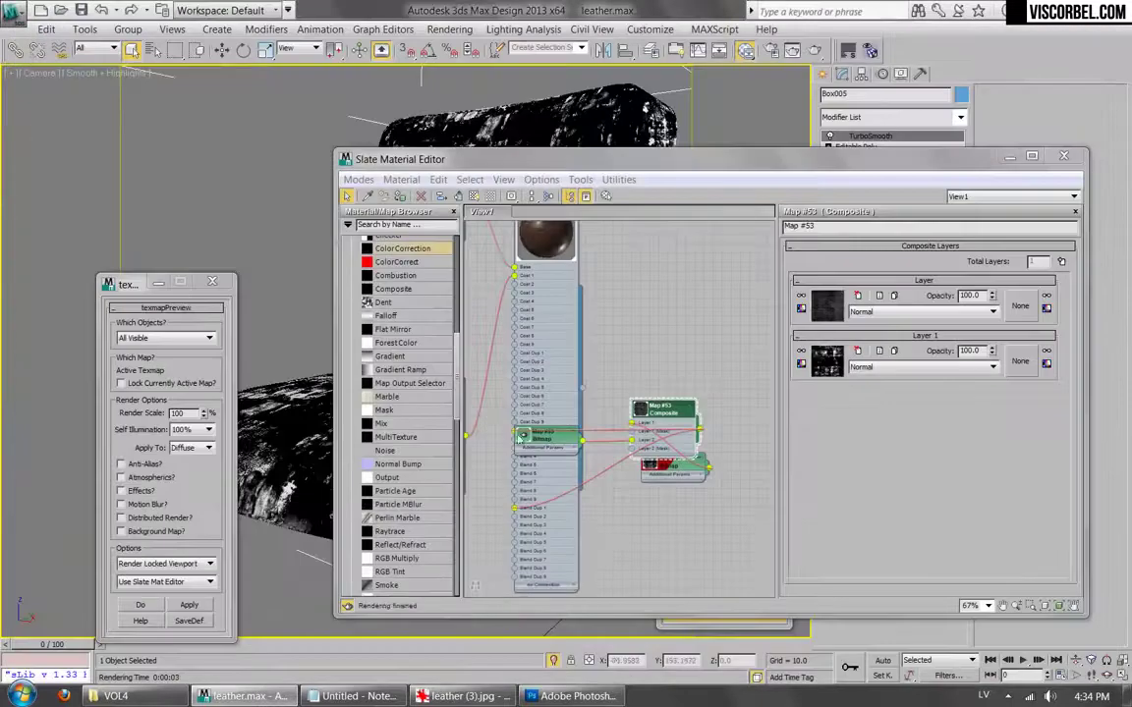
# Move the crackle bitmap's node below the others, display it on the chair, and set its U and V tiling to 4.
pyautogui.moveTo(546, 438); pyautogui.dragTo(639, 512)
pyautogui.rightClick(639, 512)
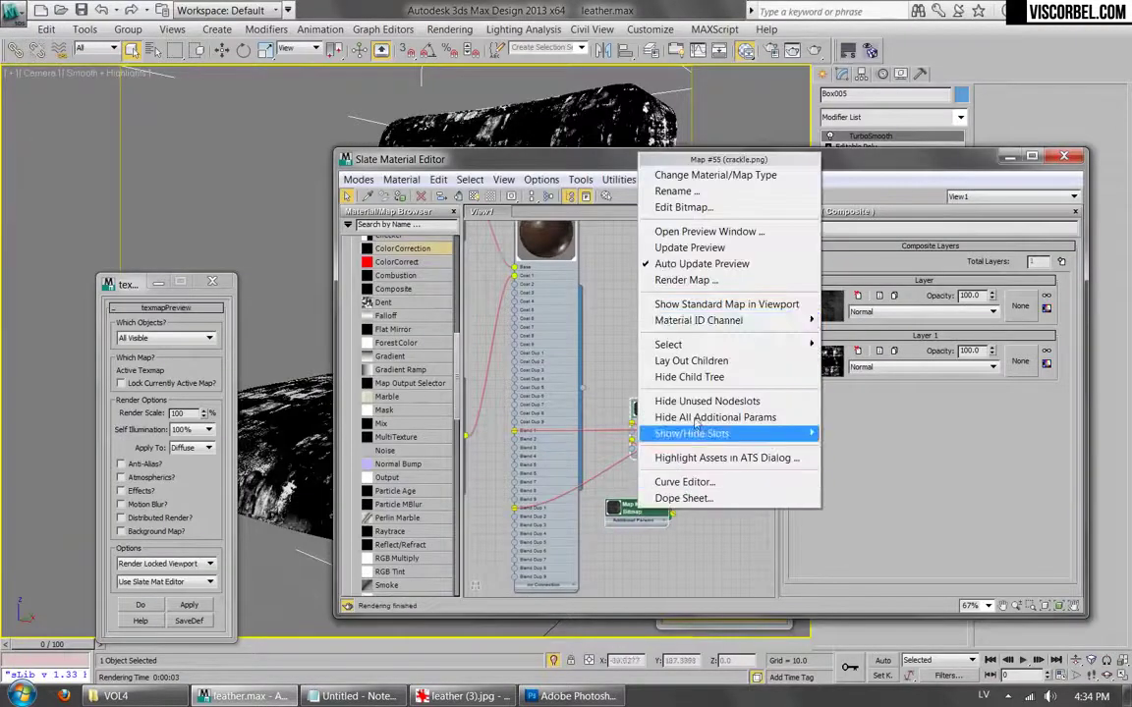
pyautogui.click(719, 231)
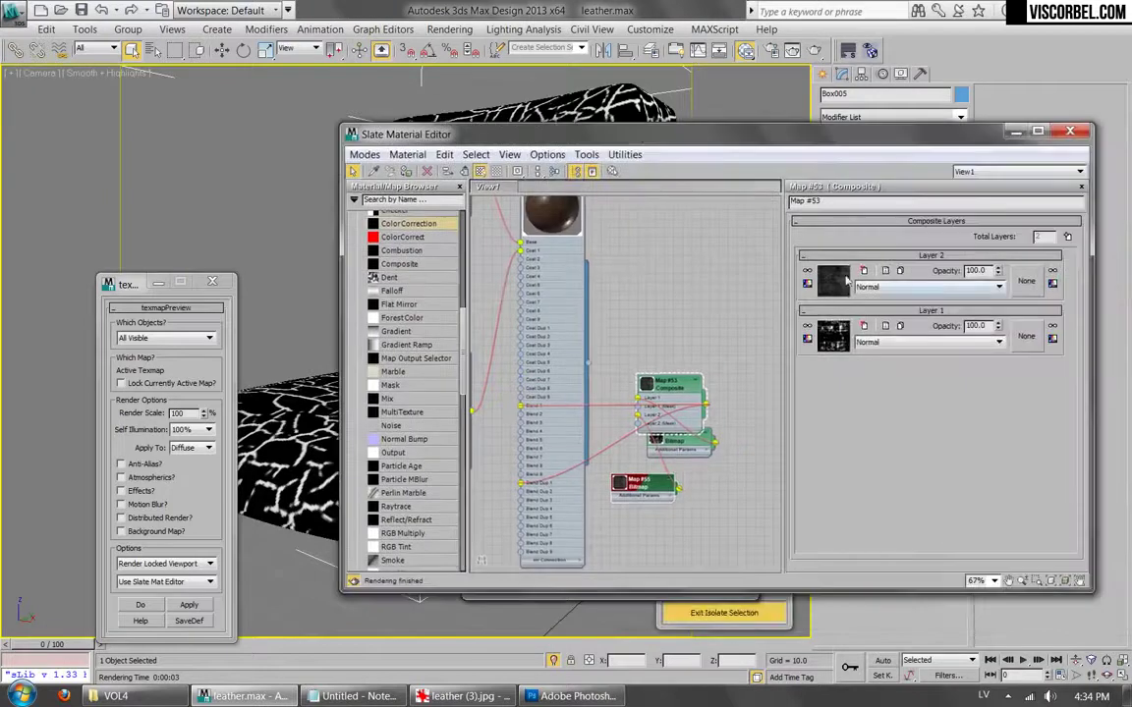
pyautogui.click(830, 281)
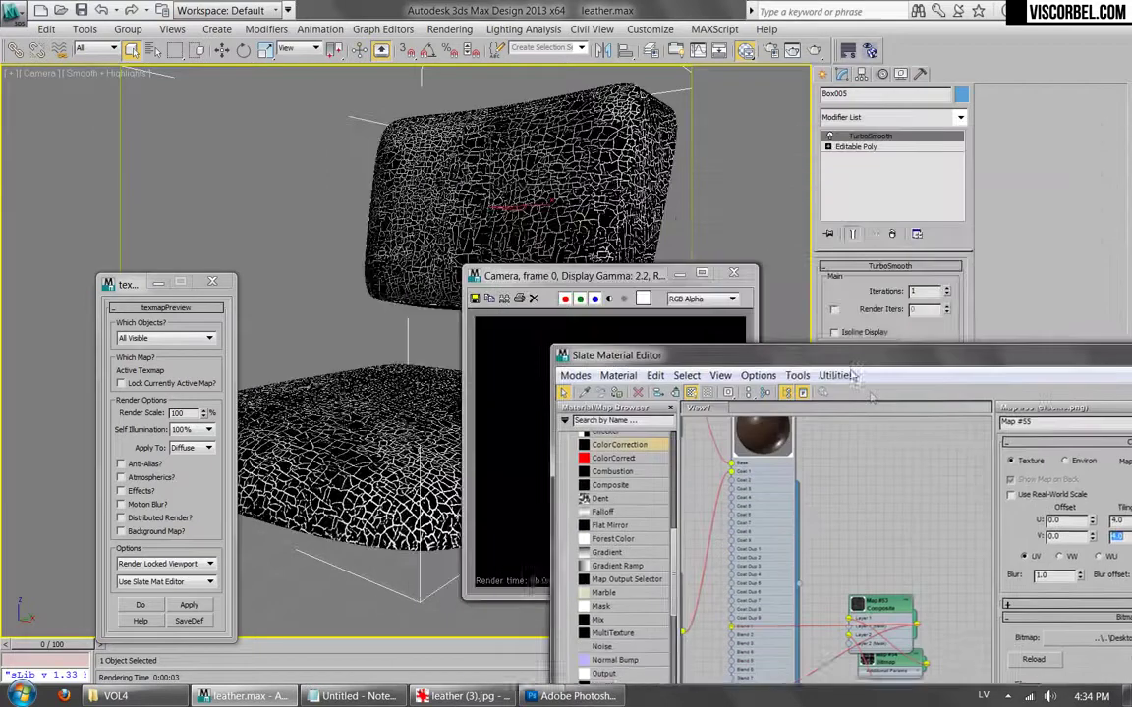
pyautogui.moveTo(844, 357); pyautogui.dragTo(587, 152)
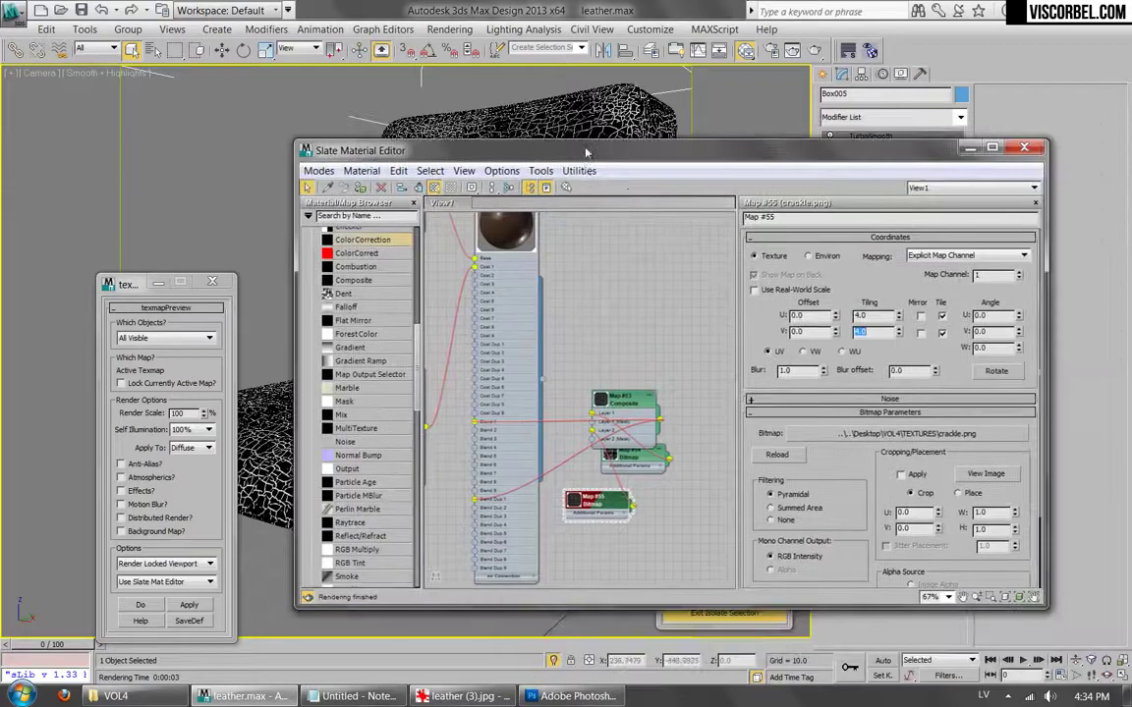
# Move the Composite node clear of its bitmaps, enlarge its preview, and show the map in the viewport.
pyautogui.moveTo(626, 398); pyautogui.dragTo(709, 353)
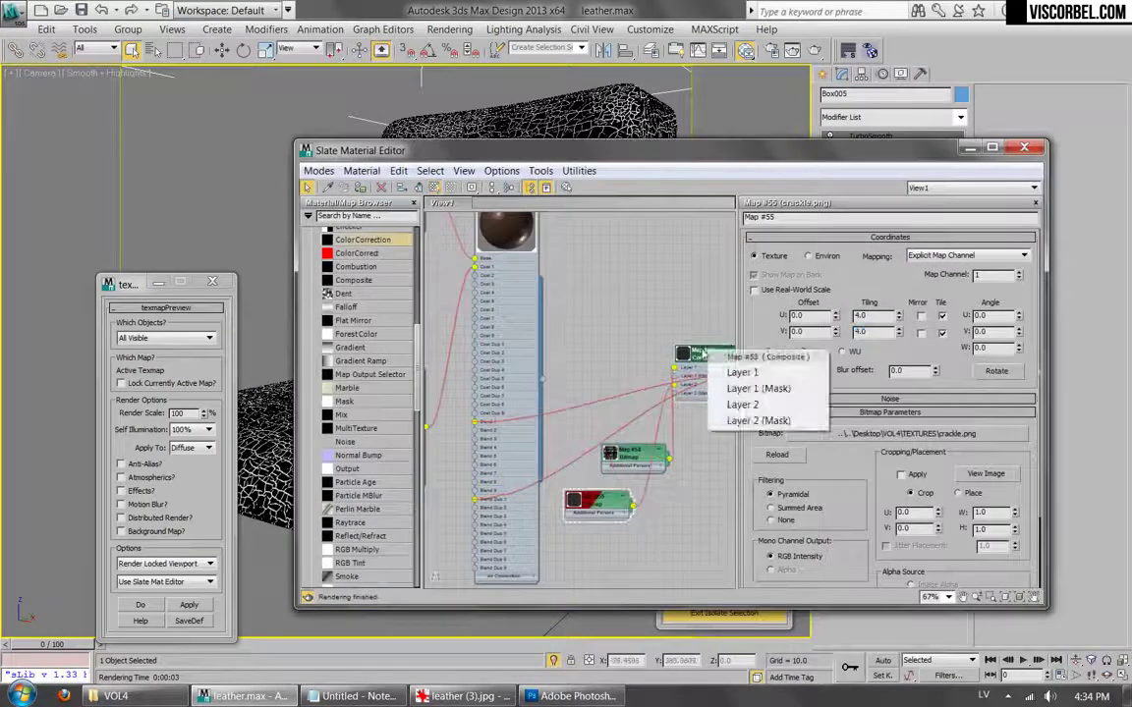
pyautogui.doubleClick(689, 353)
pyautogui.scroll(2, 691, 356)
pyautogui.moveTo(691, 355); pyautogui.dragTo(585, 325, button='middle')
pyautogui.rightClick(596, 322)
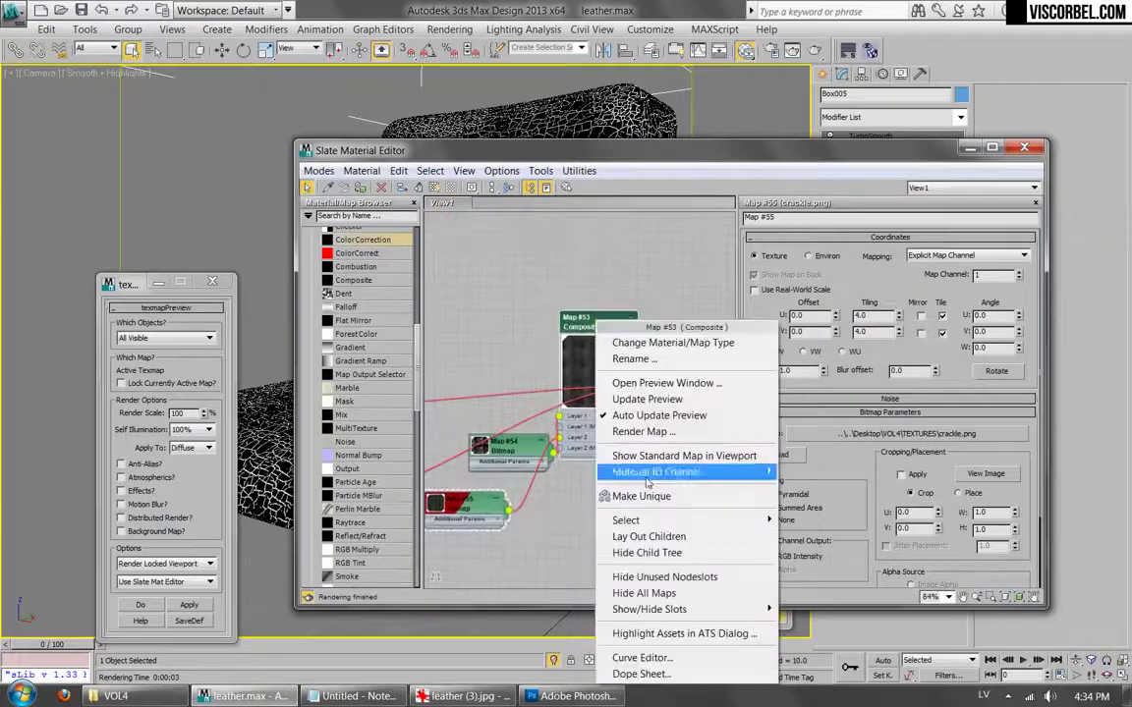
pyautogui.click(658, 455)
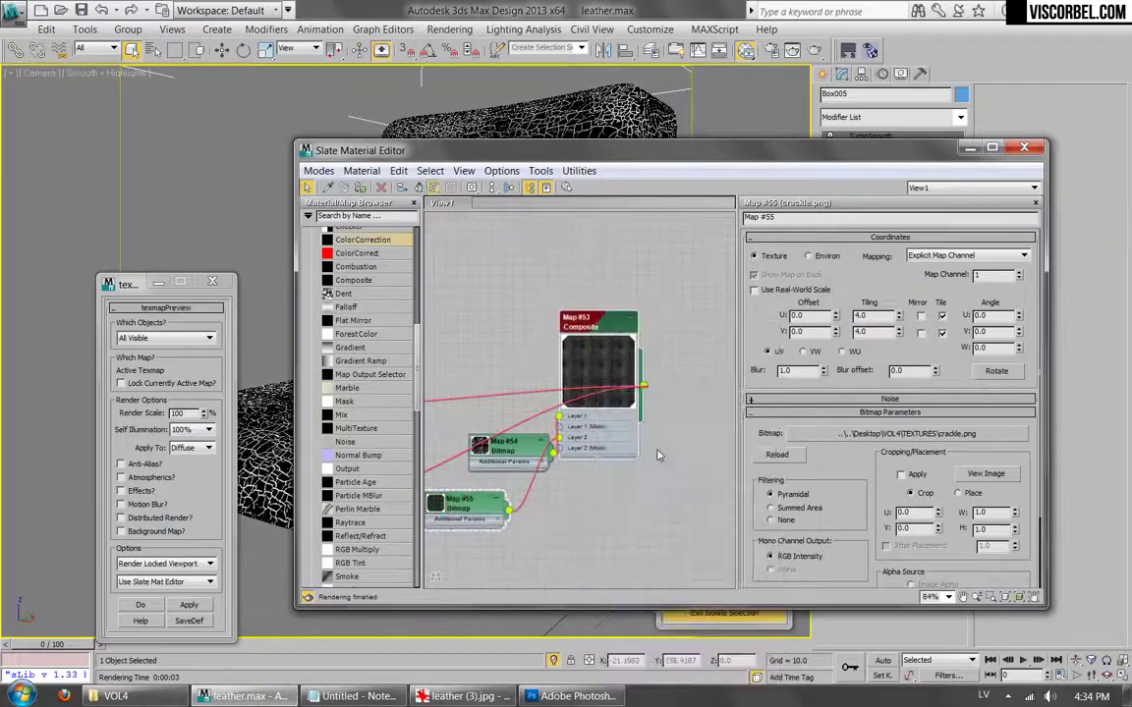
# Set the blend mode of the Composite's Layer 2 to Lighten.
pyautogui.doubleClick(592, 356)
pyautogui.click(858, 305)
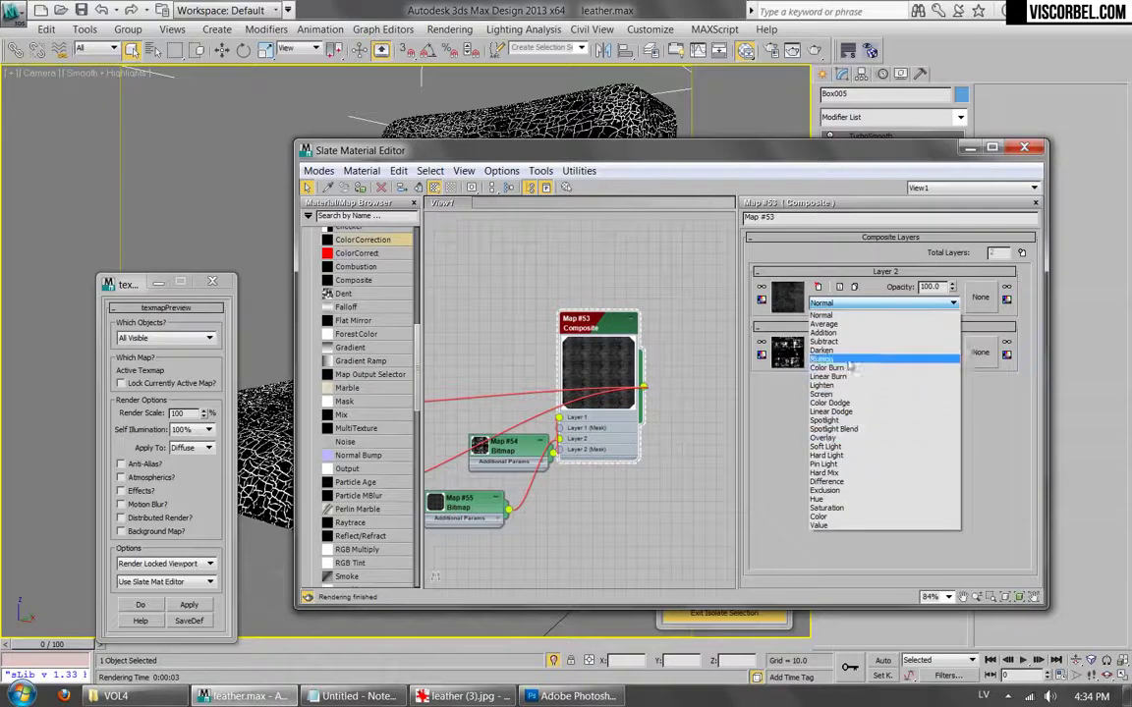
pyautogui.click(843, 385)
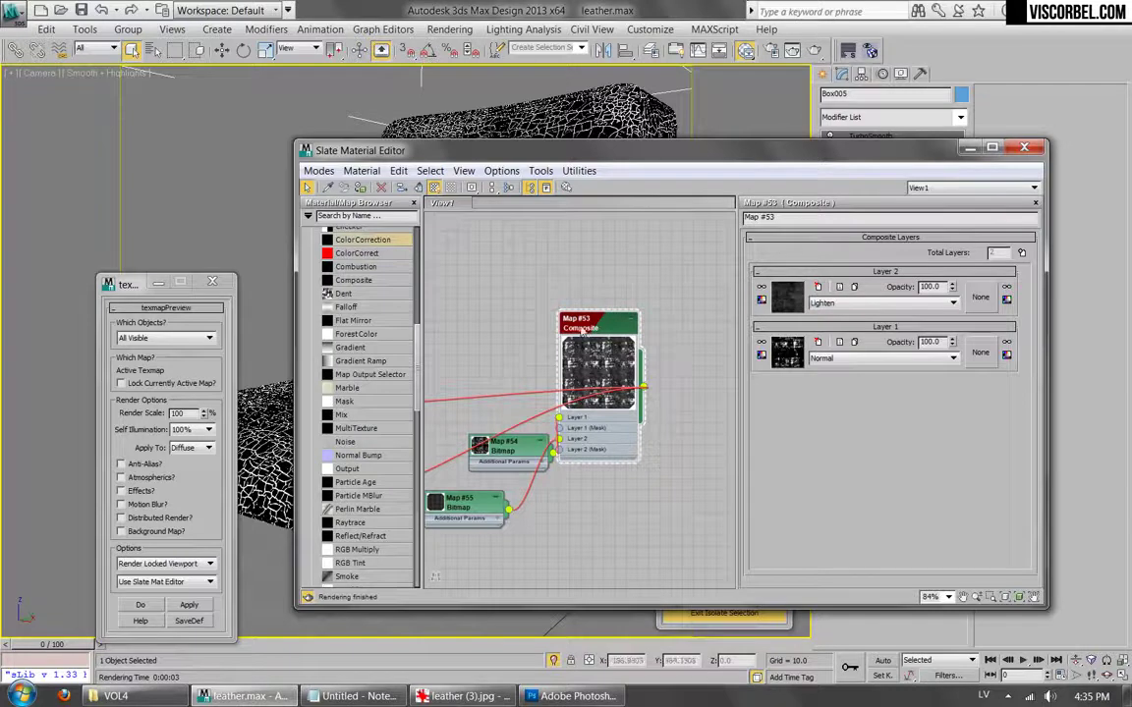
# Render a texture preview of the Composite map on the chair to check the combined dirt and crackle.
pyautogui.moveTo(606, 150)
pyautogui.mouseDown()
pyautogui.moveTo(841, 386)
pyautogui.moveTo(669, 265)
pyautogui.moveTo(752, 172)
pyautogui.moveTo(616, 146)
pyautogui.mouseUp()
pyautogui.click(189, 606)
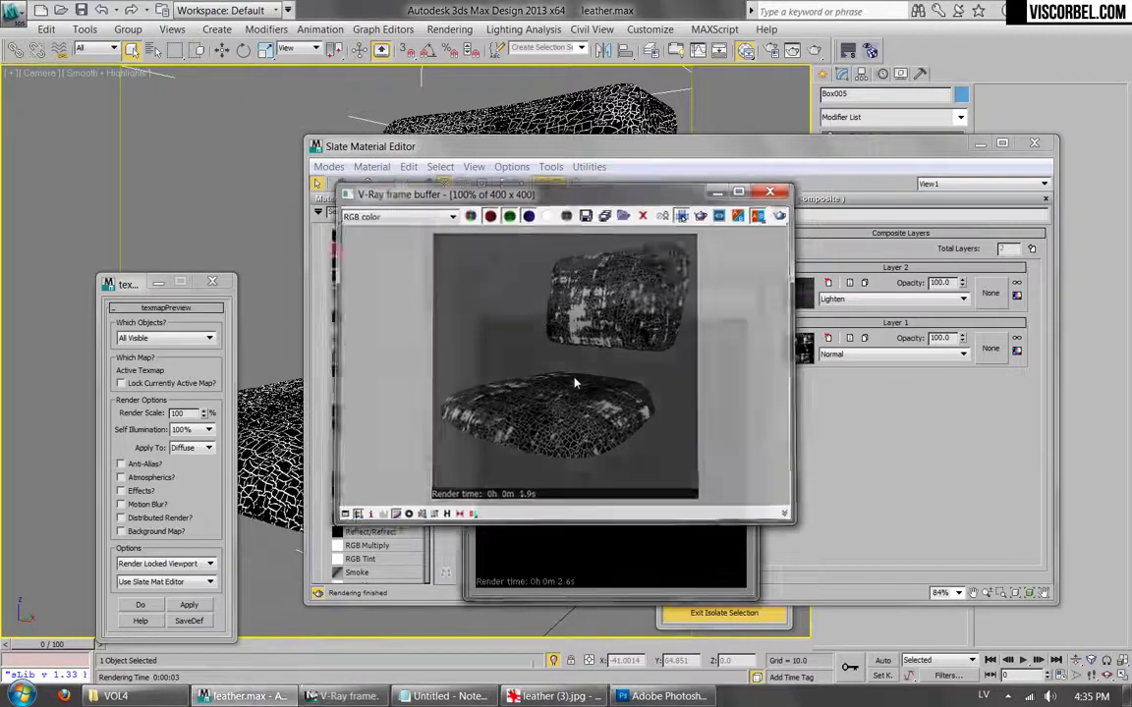
pyautogui.click(735, 275)
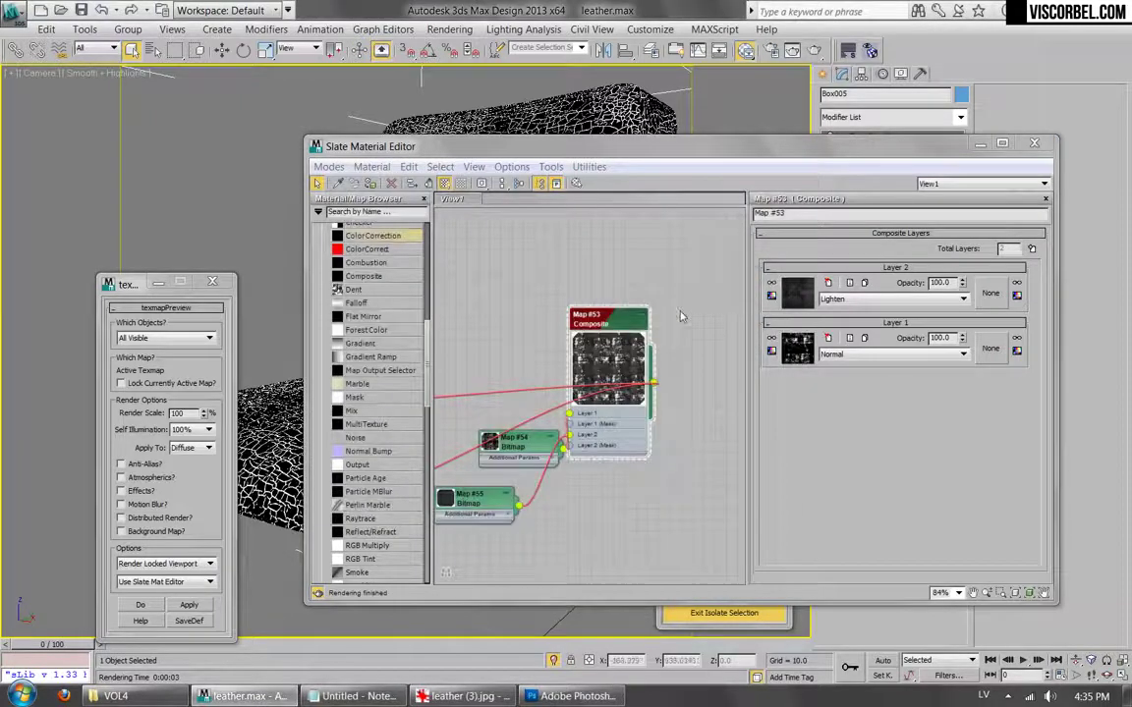
# Assign a Noise map as the mask of the Composite's Layer 2 and set the noise size to 5.
pyautogui.click(989, 293)
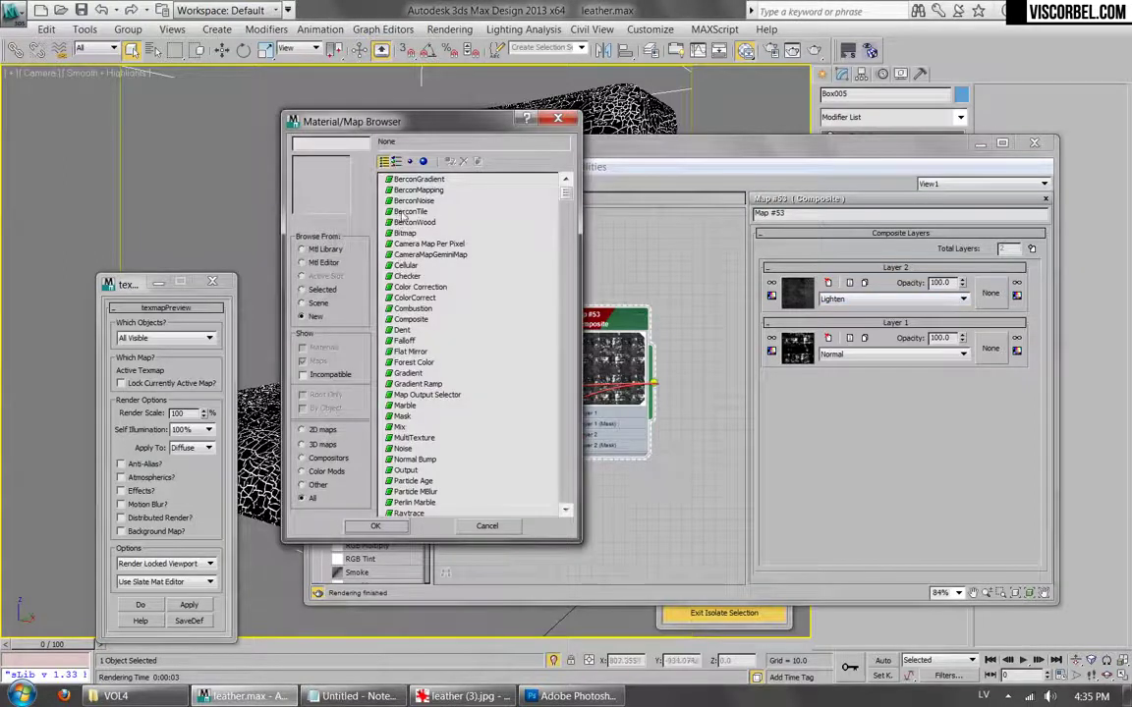
pyautogui.doubleClick(412, 450)
pyautogui.moveTo(570, 386); pyautogui.dragTo(629, 363, button='middle')
pyautogui.scroll(1, 629, 363)
pyautogui.click(489, 414)
pyautogui.doubleClick(489, 415)
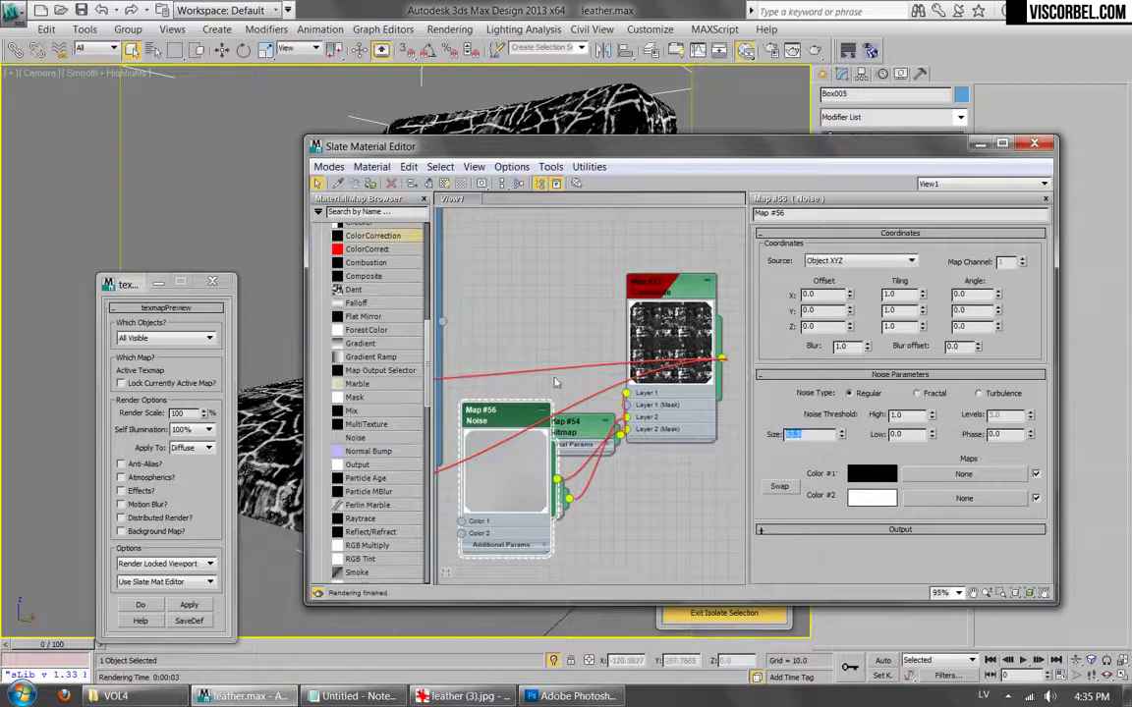
pyautogui.write('5')
pyautogui.press('Return')
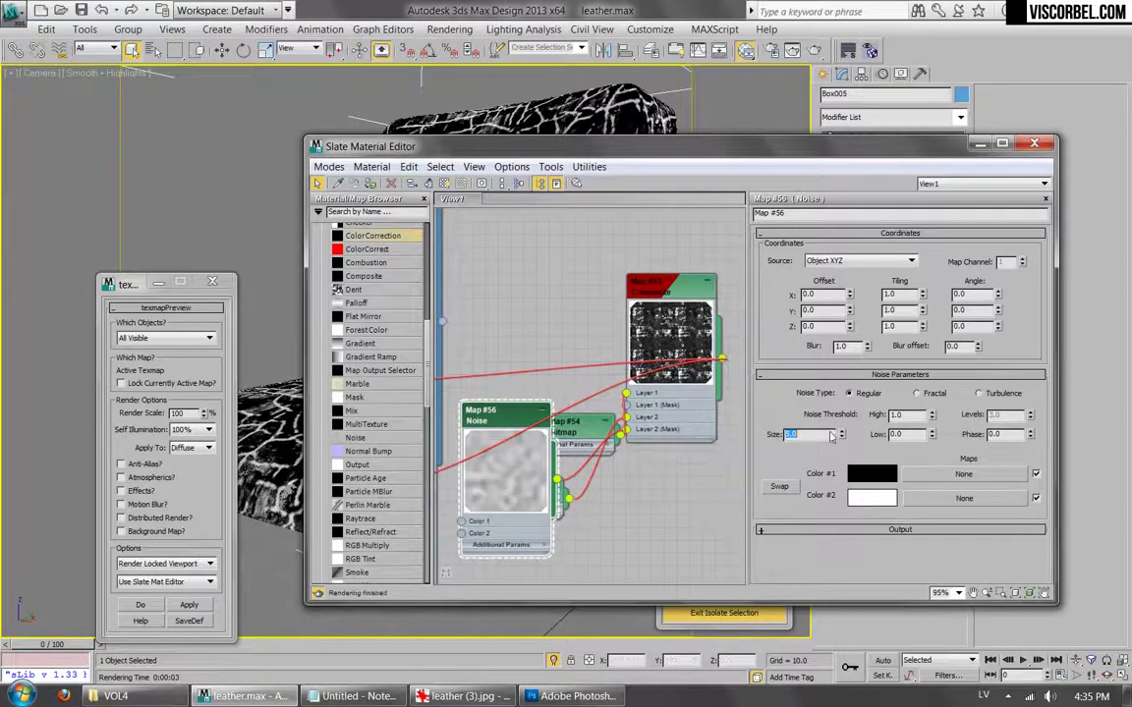
# Change the noise type to Fractal with 8 levels and a low threshold of 0.45.
pyautogui.moveTo(836, 414); pyautogui.dragTo(806, 411)
pyautogui.write('6')
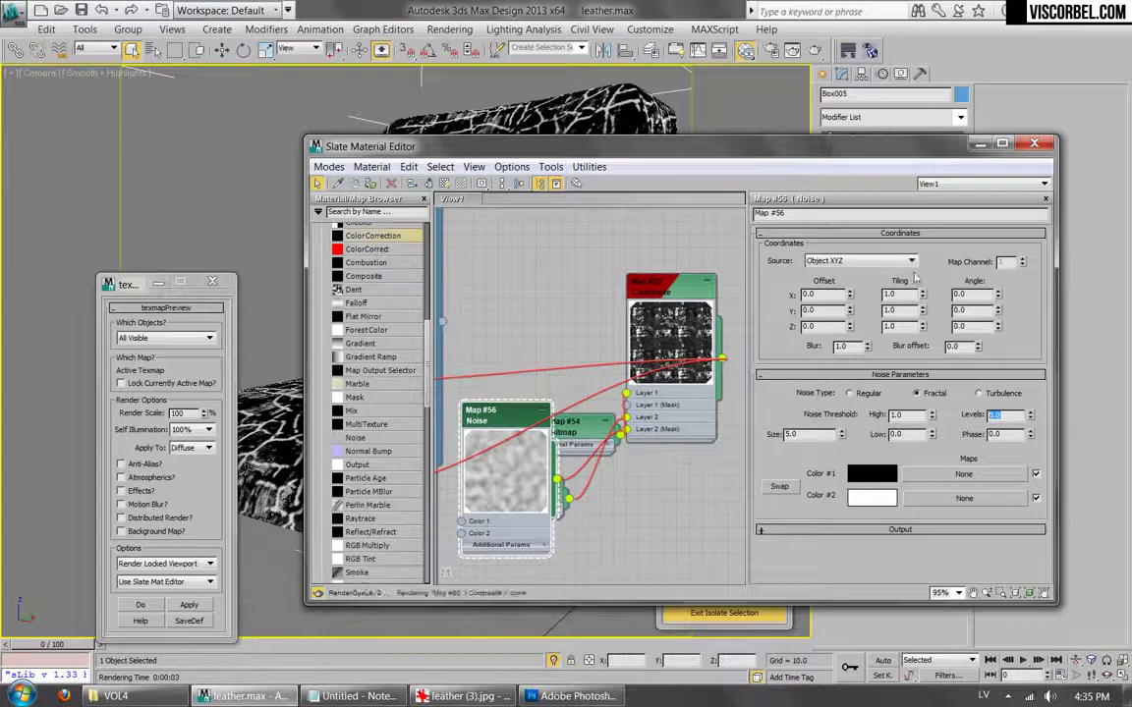
pyautogui.write('.4')
pyautogui.press('Return')
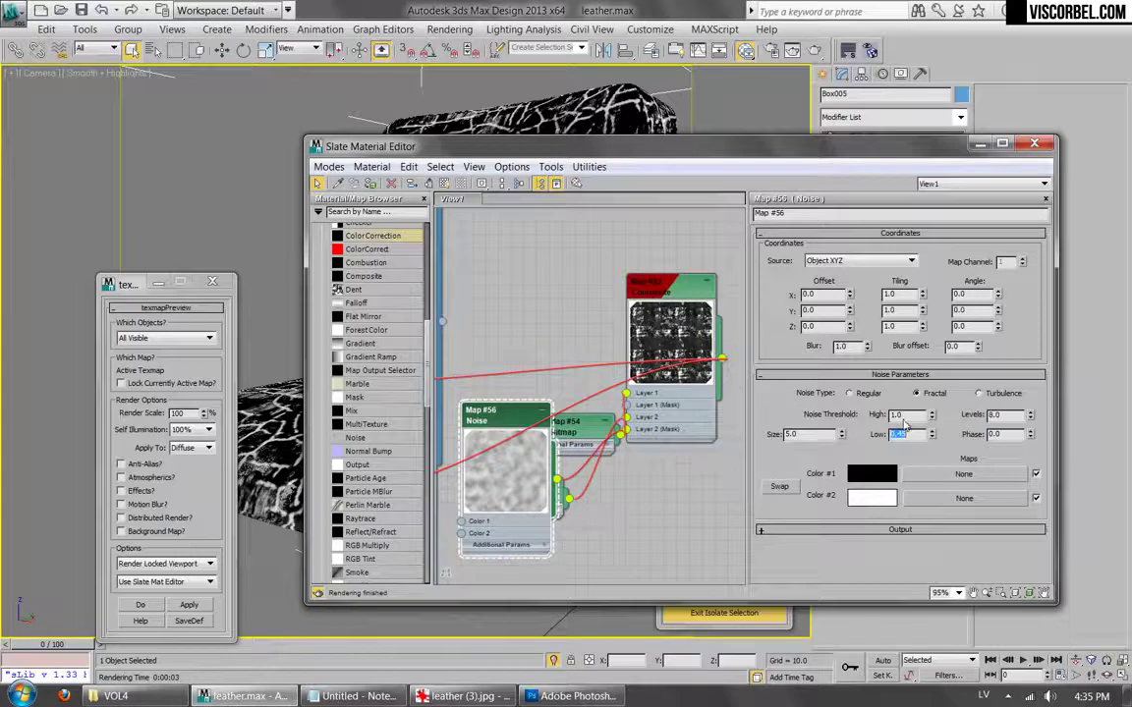
# Set the noise's high threshold to 0.6 and its low threshold to 0.55.
pyautogui.moveTo(904, 417); pyautogui.dragTo(833, 415)
pyautogui.write('.')
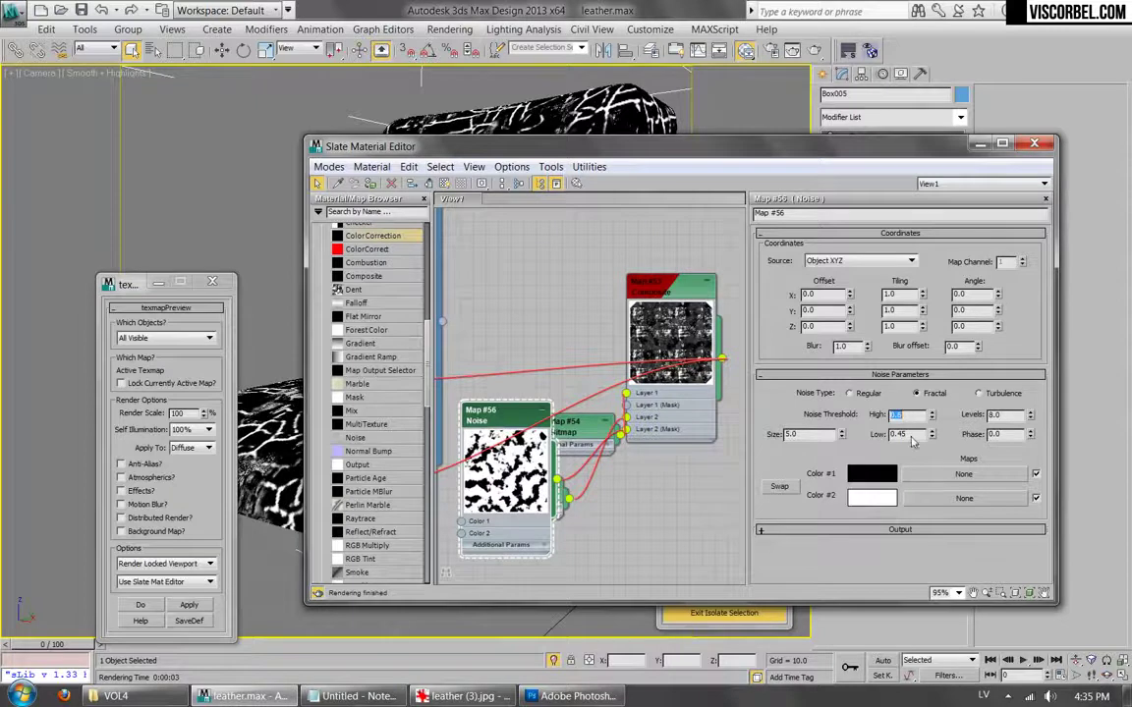
pyautogui.moveTo(911, 435); pyautogui.dragTo(831, 435)
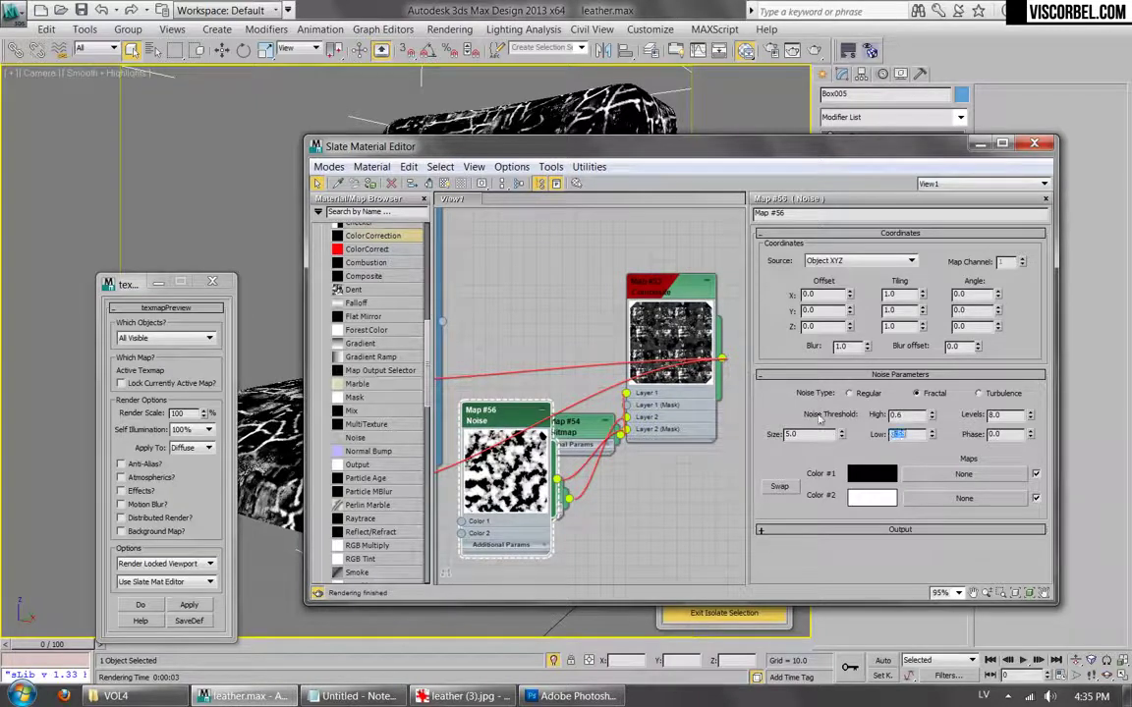
# Open the Composite layers and render a texture preview to check the noise-masked crackle on the chair.
pyautogui.doubleClick(649, 282)
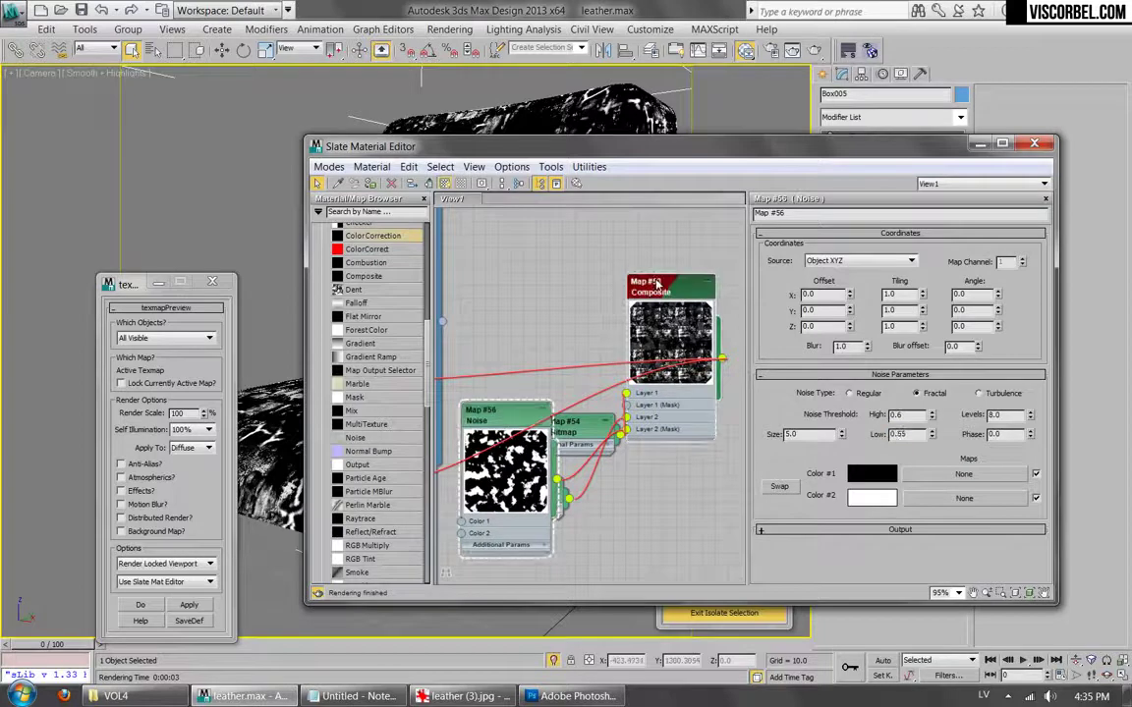
pyautogui.click(189, 606)
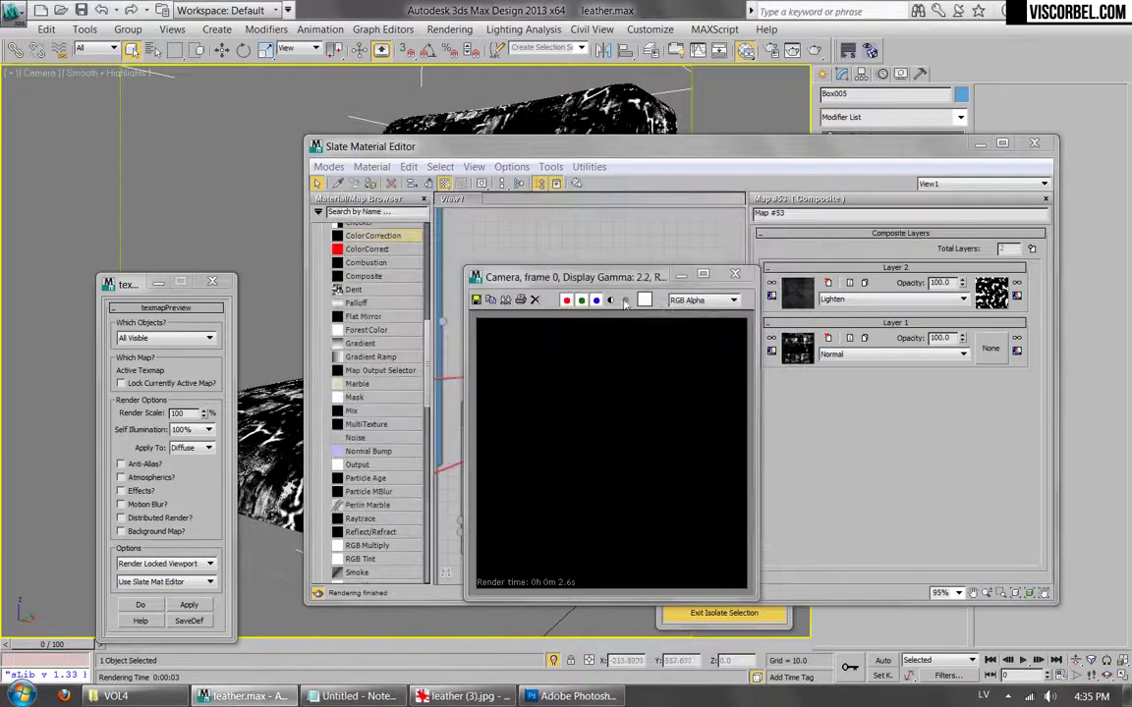
pyautogui.click(735, 274)
# Automatically lay out the child nodes of the blend material Material #48.
pyautogui.moveTo(620, 309); pyautogui.dragTo(651, 406, button='middle')
pyautogui.scroll(-4, 552, 395)
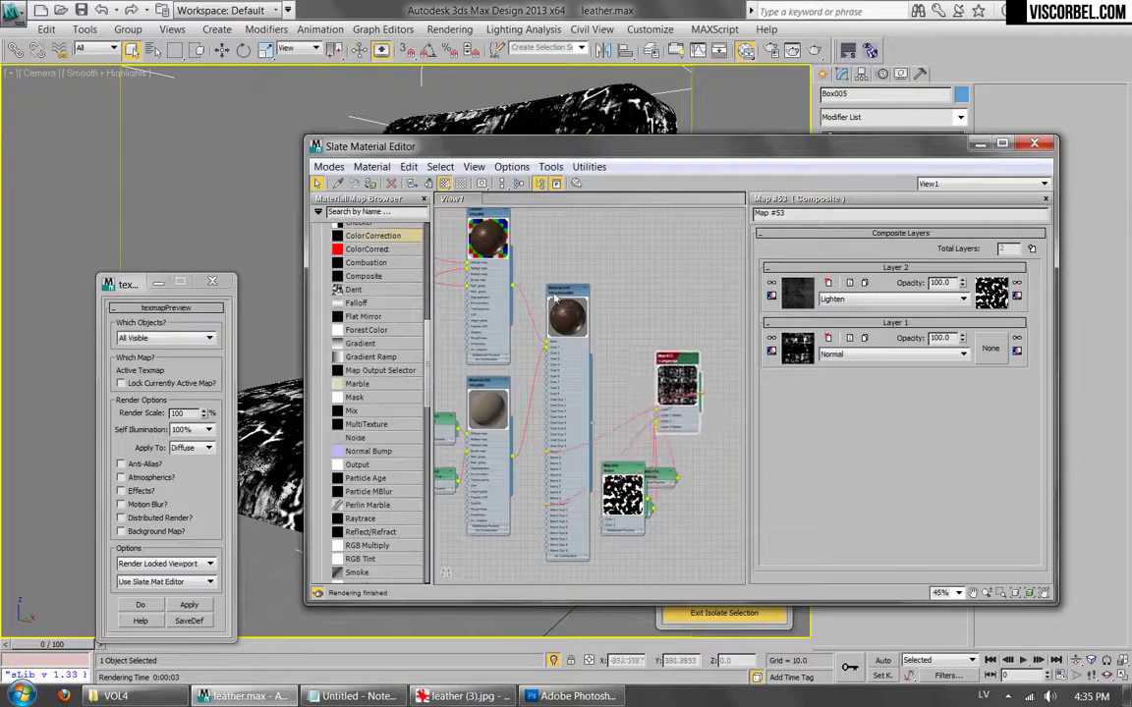
pyautogui.rightClick(555, 294)
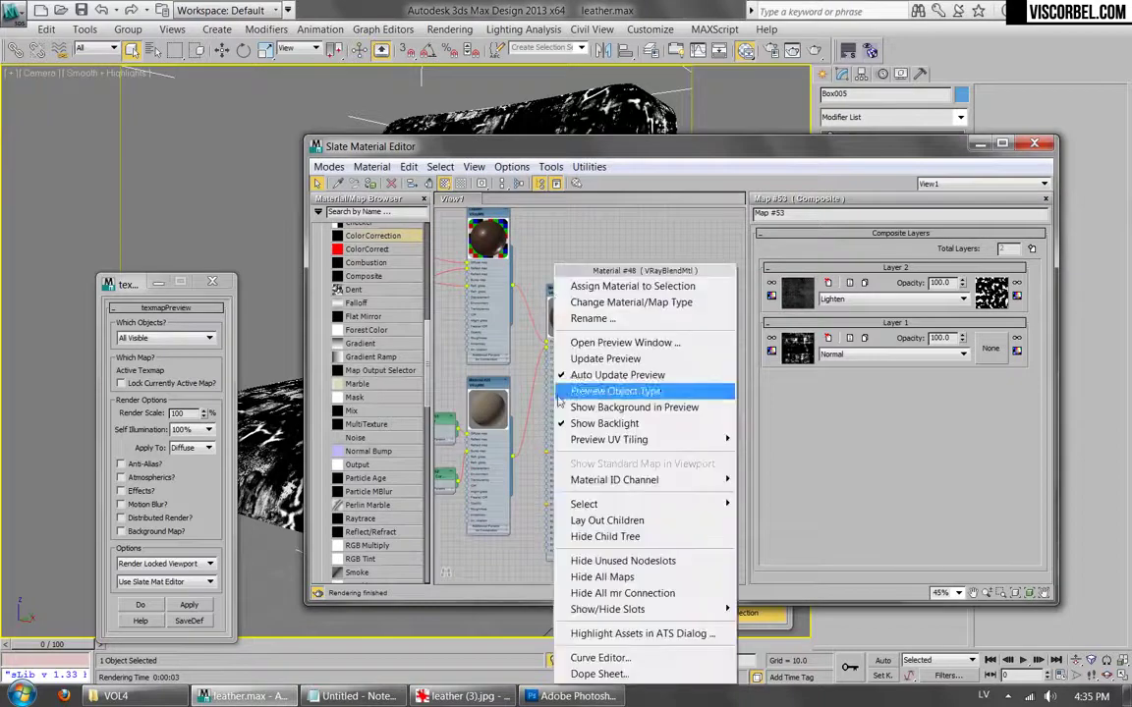
pyautogui.click(607, 520)
pyautogui.moveTo(615, 457); pyautogui.dragTo(664, 424, button='middle')
# Render the chair with the blended leather and examine the seat's worn areas up close.
pyautogui.click(815, 52)
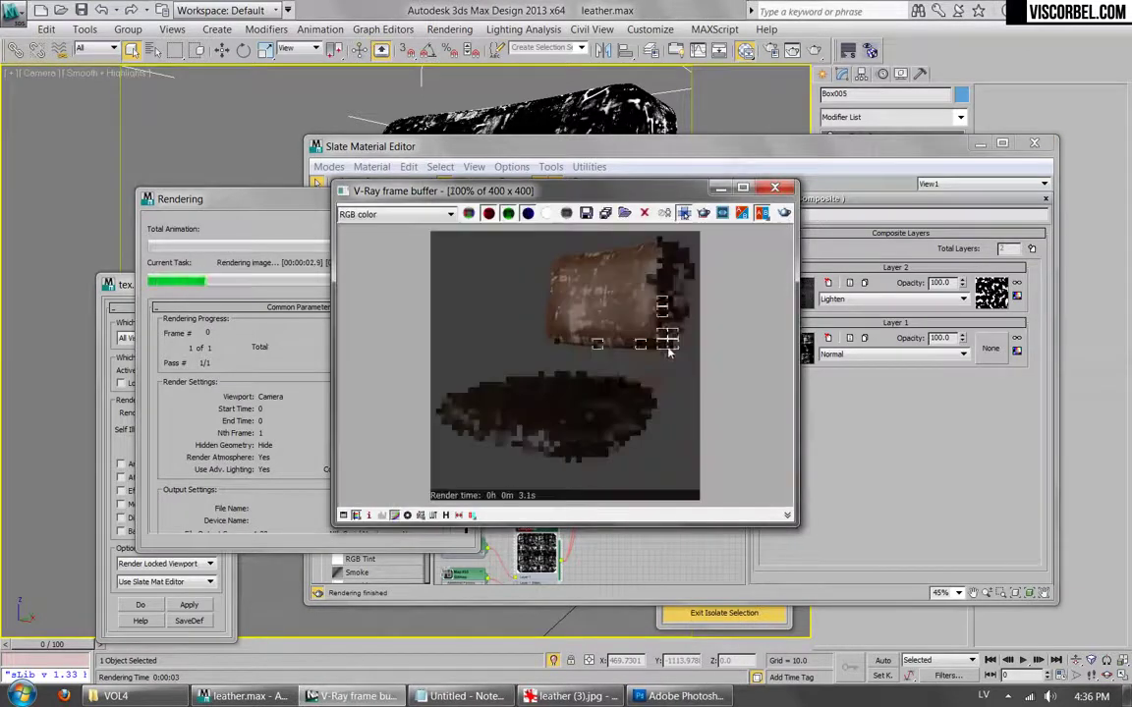
pyautogui.scroll(1, 584, 403)
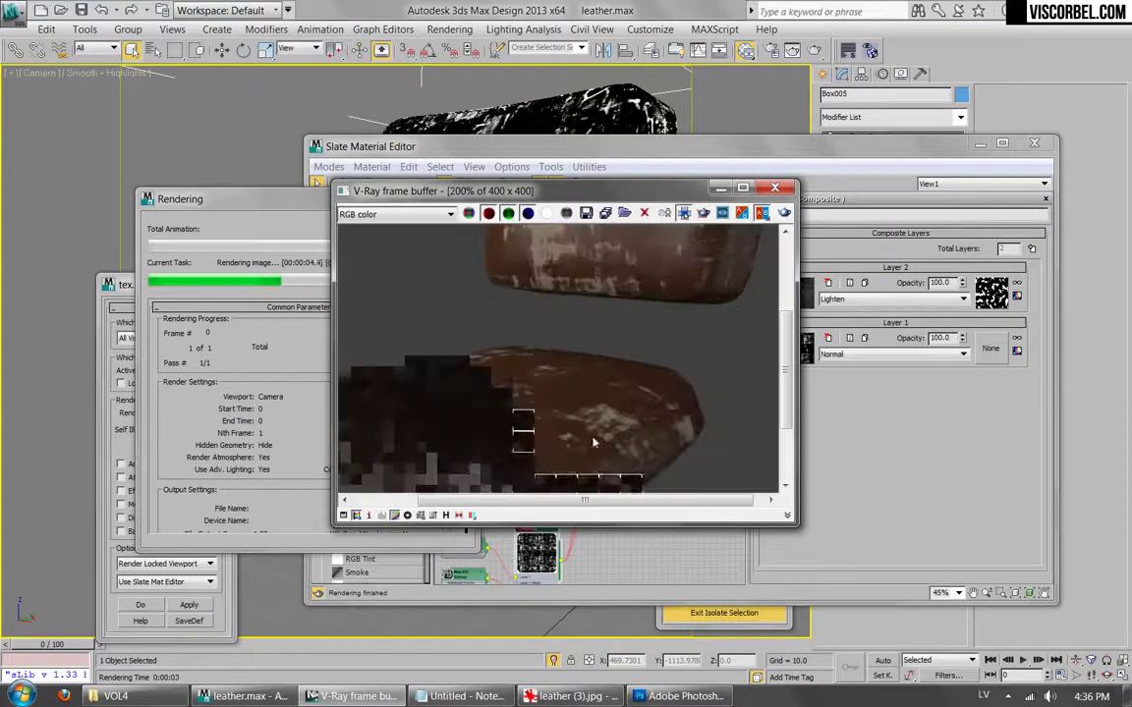
pyautogui.moveTo(539, 414); pyautogui.dragTo(519, 307, button='middle')
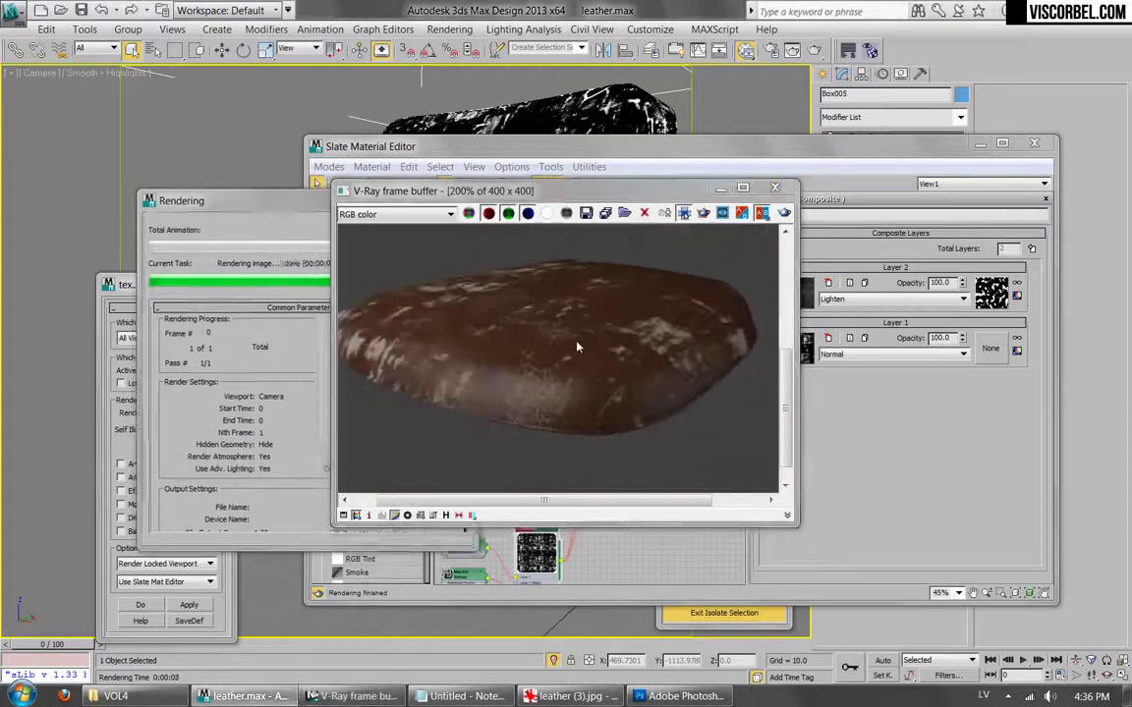
pyautogui.click(774, 188)
# Change the dirt bitmap's blur and set the crackle bitmap's blur to 0.5.
pyautogui.moveTo(588, 445); pyautogui.dragTo(681, 252, button='middle')
pyautogui.scroll(5, 580, 427)
pyautogui.doubleClick(495, 334)
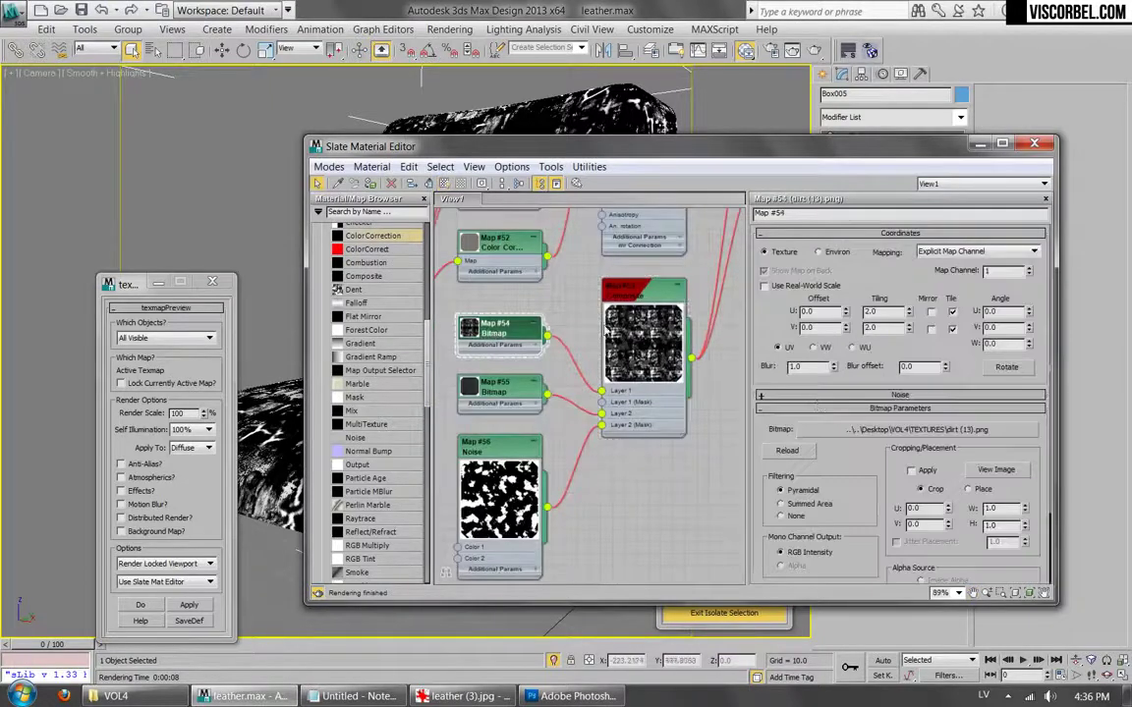
pyautogui.press('Return')
pyautogui.doubleClick(501, 391)
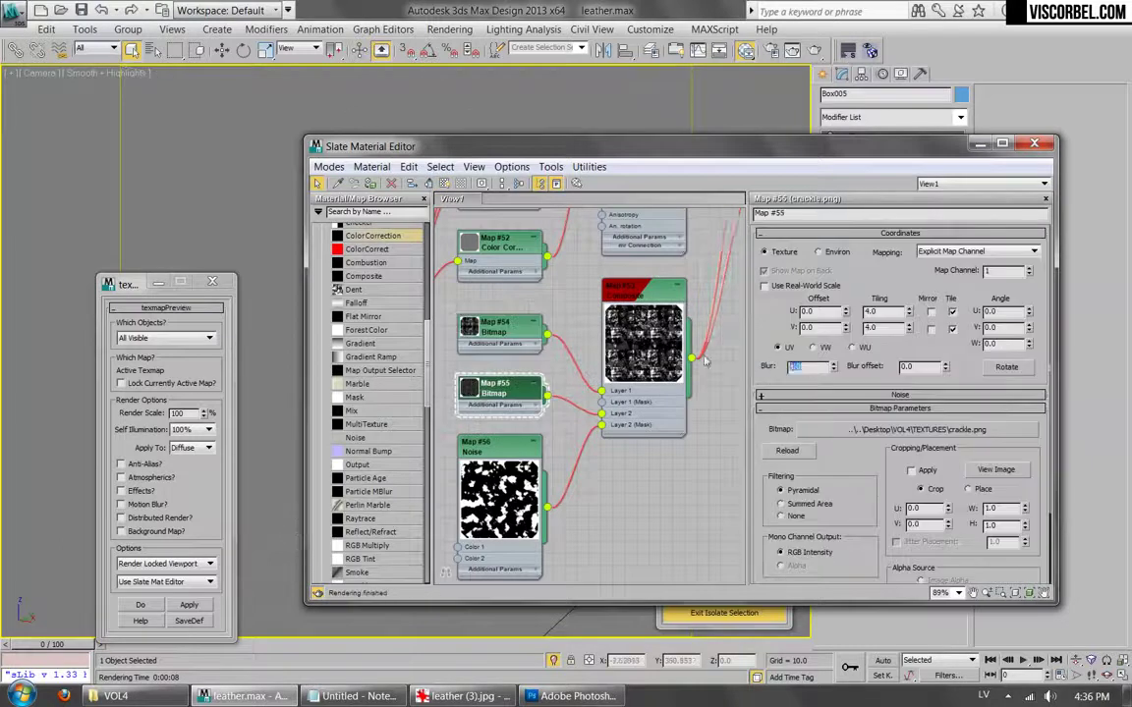
# Insert a Mix map between the worn leather's Color Correction and its bump slot, feeding Color 1, and move the Color Correction node aside.
pyautogui.scroll(-5, 606, 421)
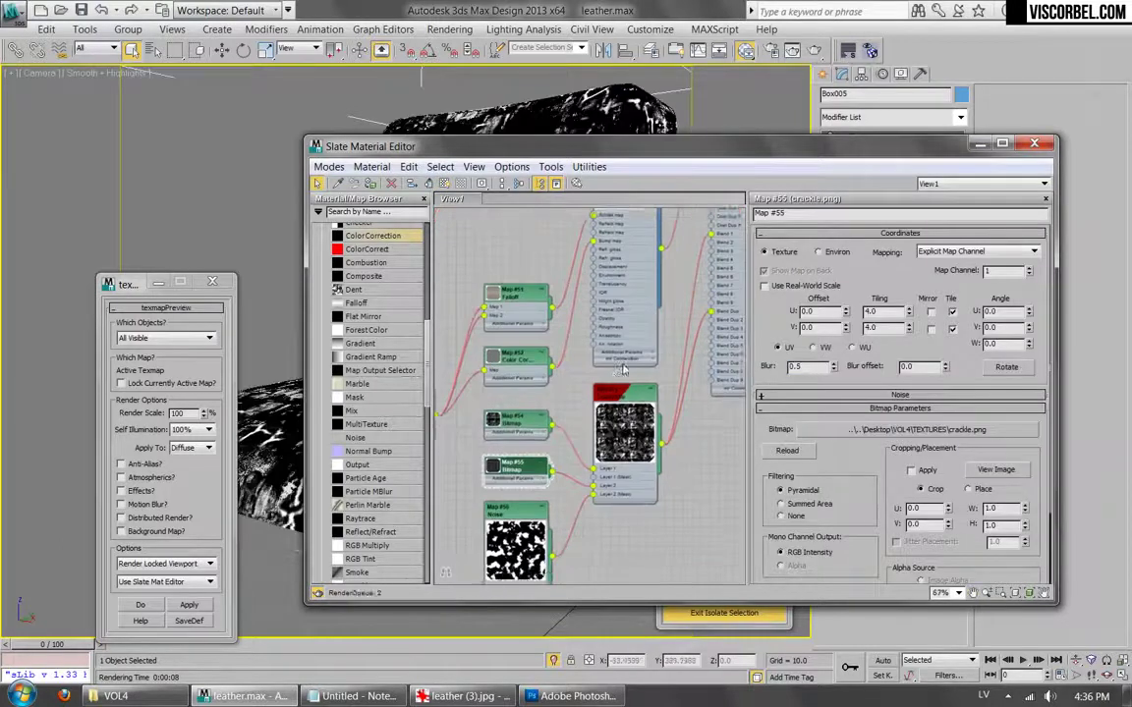
pyautogui.moveTo(646, 496); pyautogui.dragTo(646, 494)
pyautogui.moveTo(635, 276); pyautogui.dragTo(662, 277)
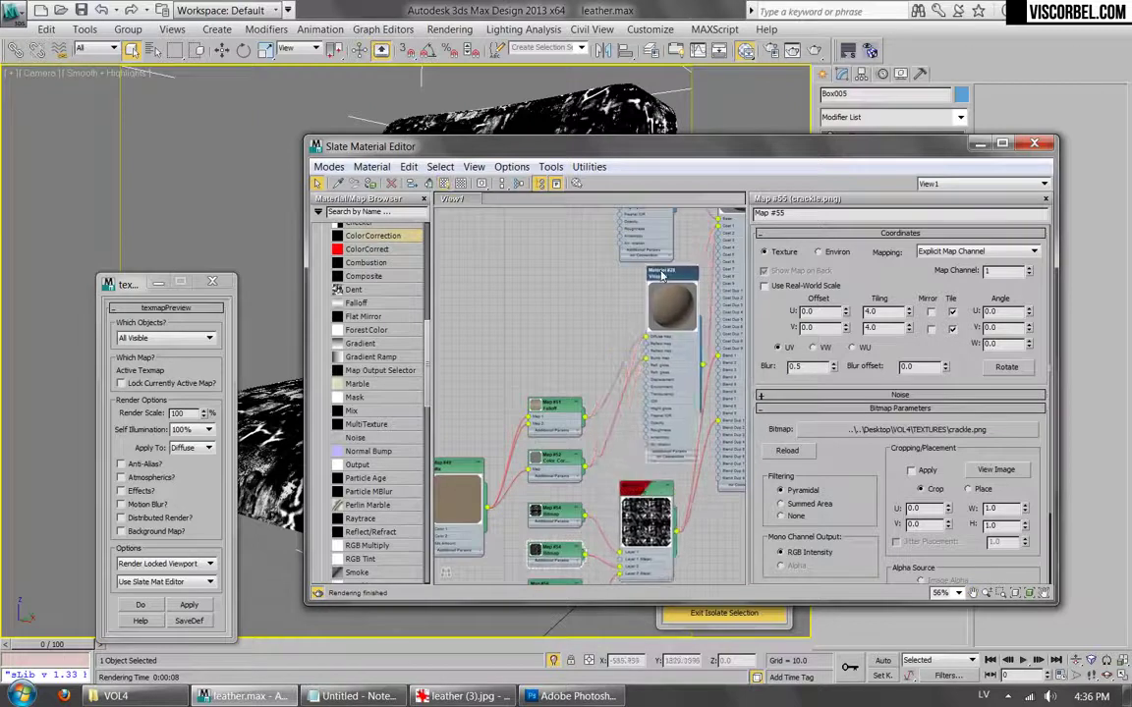
pyautogui.scroll(3, 627, 392)
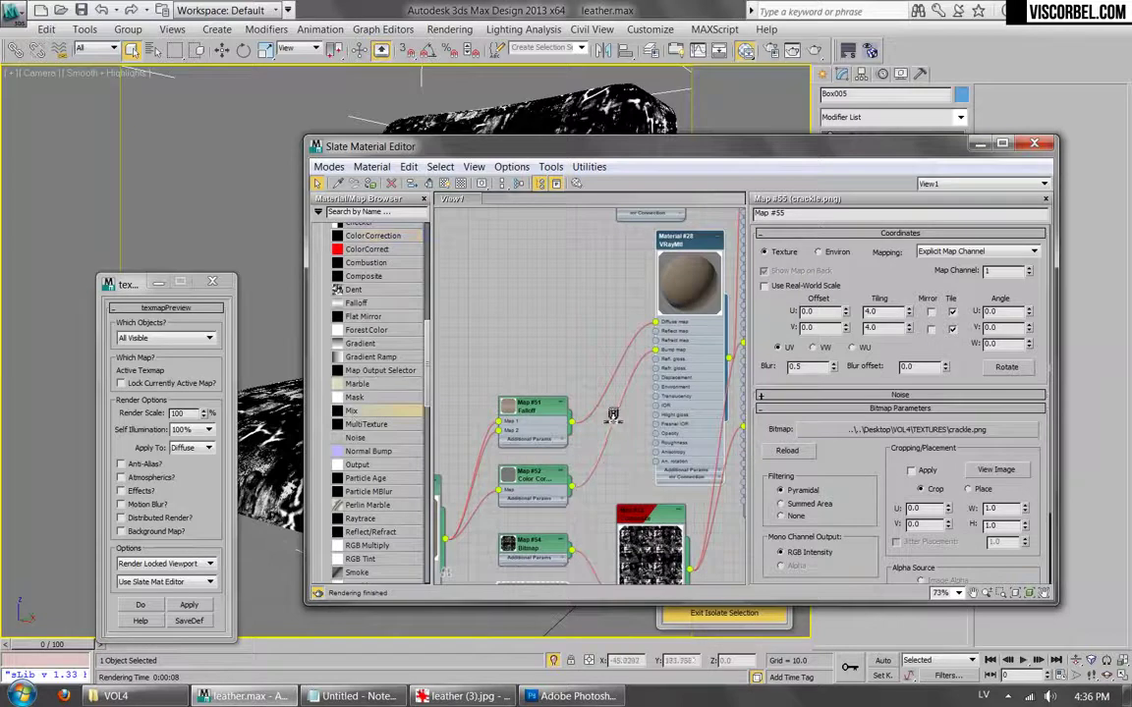
pyautogui.moveTo(613, 415); pyautogui.dragTo(604, 438)
pyautogui.click(640, 441)
pyautogui.scroll(1, 641, 439)
pyautogui.moveTo(640, 440); pyautogui.dragTo(649, 368, button='middle')
pyautogui.moveTo(532, 416); pyautogui.dragTo(471, 407)
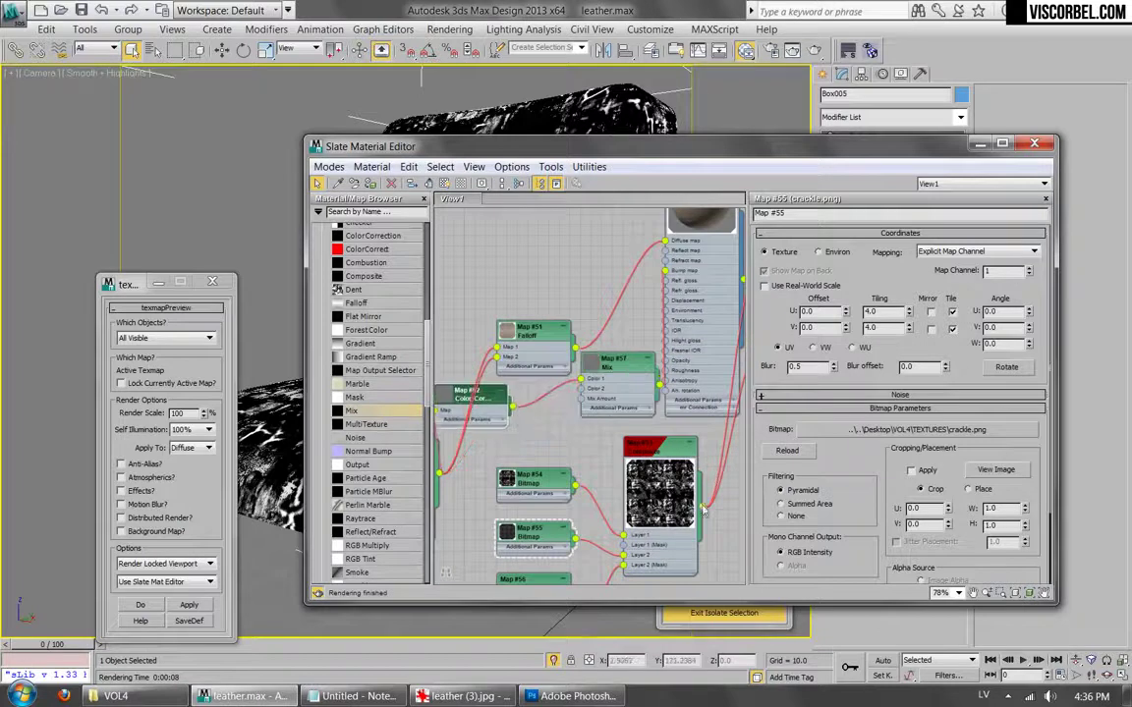
# Connect the Composite map to Color 2 of the bump Mix, tidy the nodes and open the Mix's parameters.
pyautogui.moveTo(697, 419); pyautogui.dragTo(579, 396)
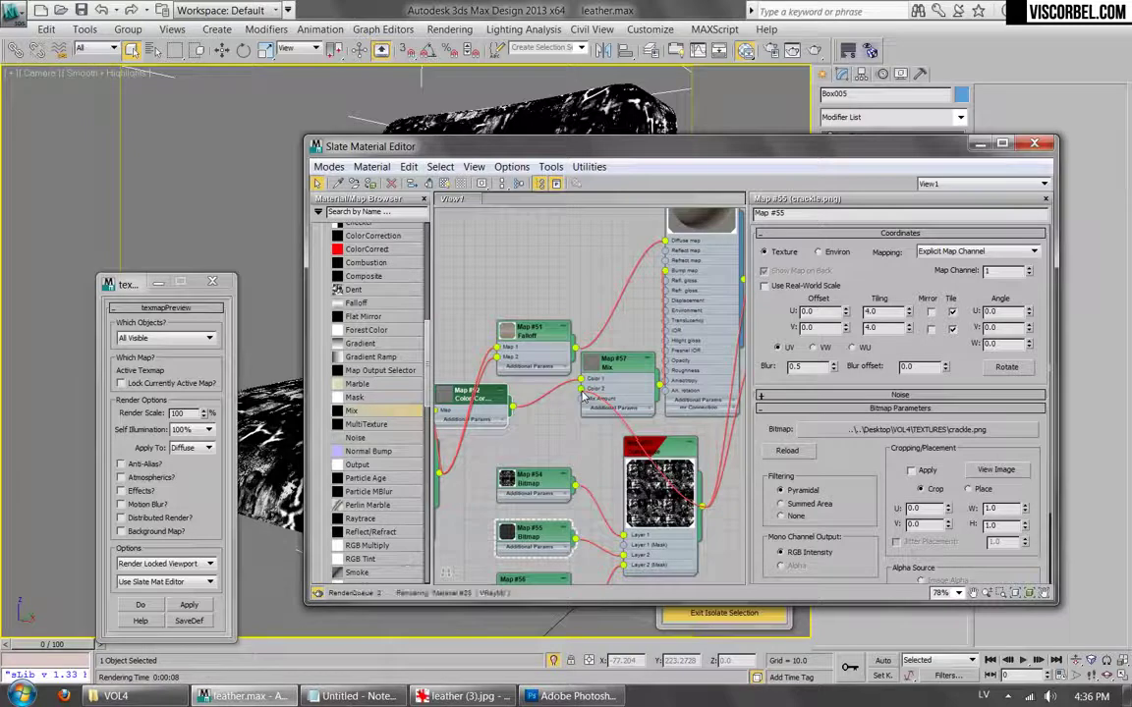
pyautogui.moveTo(626, 408); pyautogui.dragTo(643, 338, button='middle')
pyautogui.moveTo(676, 390); pyautogui.dragTo(656, 458)
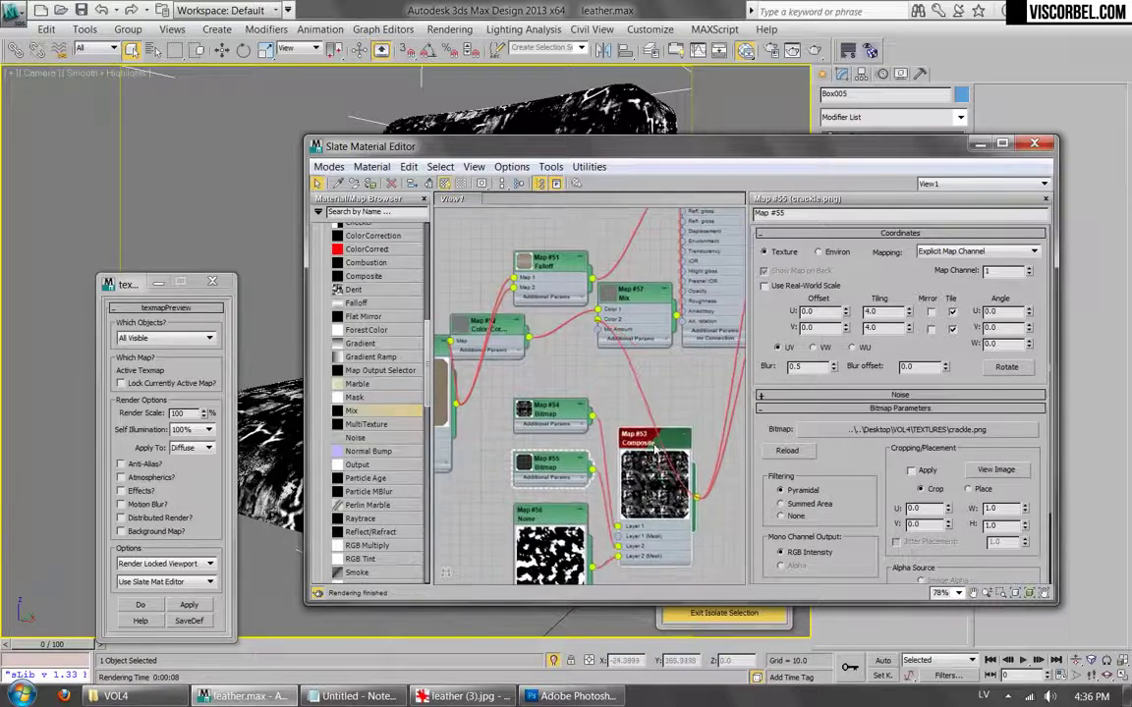
pyautogui.moveTo(623, 300); pyautogui.dragTo(602, 323)
pyautogui.doubleClick(604, 322)
pyautogui.doubleClick(855, 314)
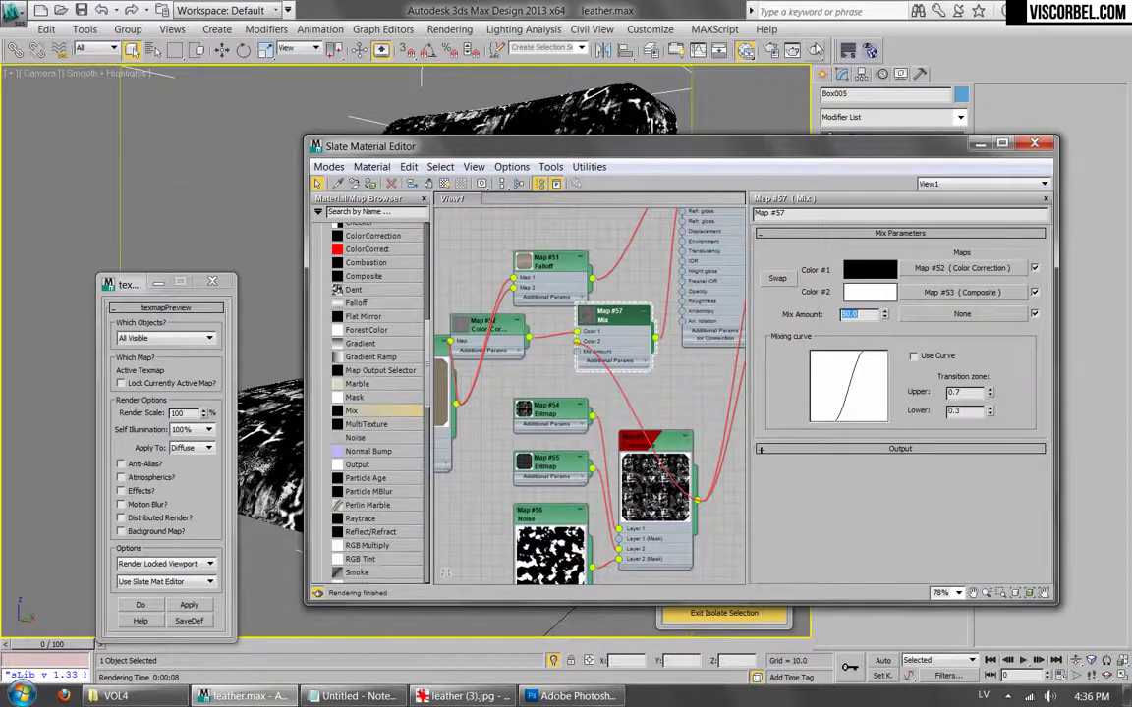
# Render the chair with the bump Mix and examine the worn areas on the backrest and seat.
pyautogui.hotkey('shift', 'q')
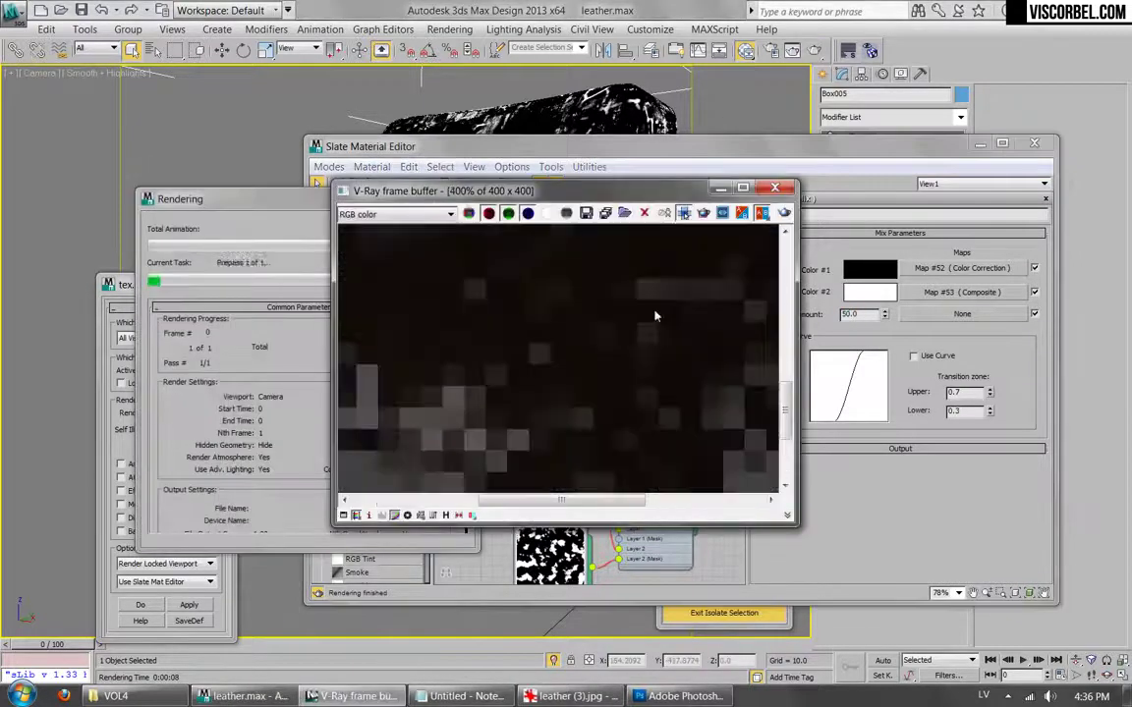
pyautogui.scroll(-2, 615, 360)
pyautogui.scroll(-1, 615, 360)
pyautogui.scroll(3, 561, 308)
pyautogui.scroll(-2, 619, 315)
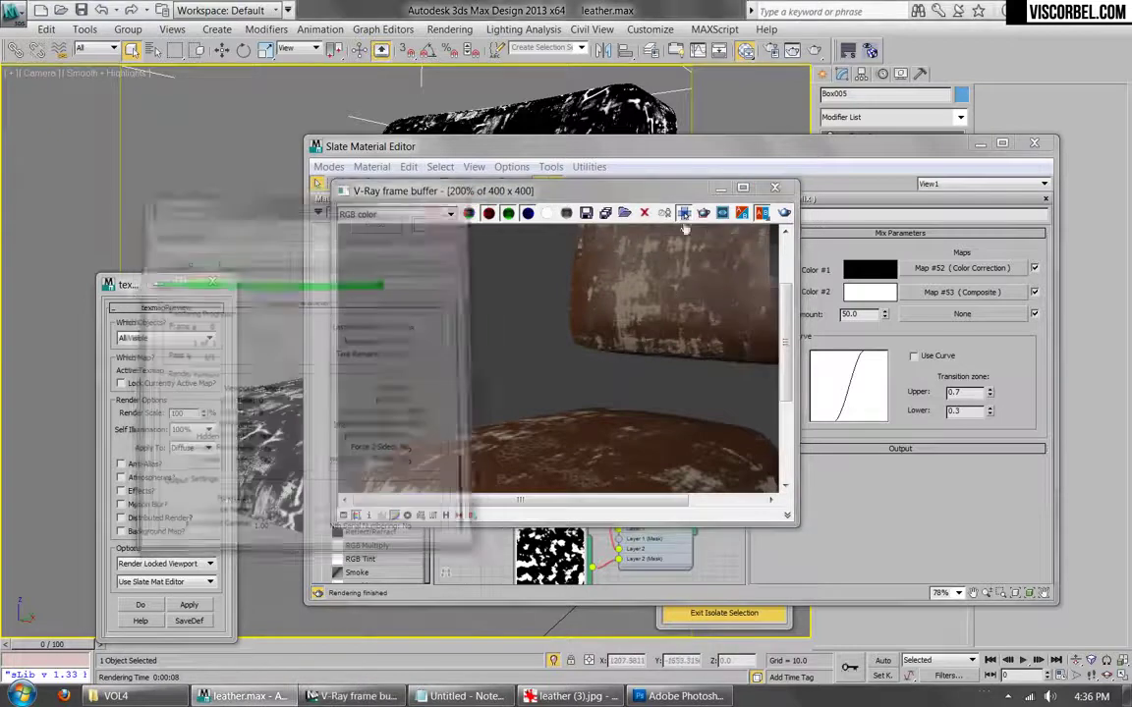
pyautogui.click(778, 188)
# Insert an Output map with Invert enabled between the Composite and the Mix's Color 2, and move it clear of the other nodes.
pyautogui.moveTo(649, 443); pyautogui.dragTo(629, 464)
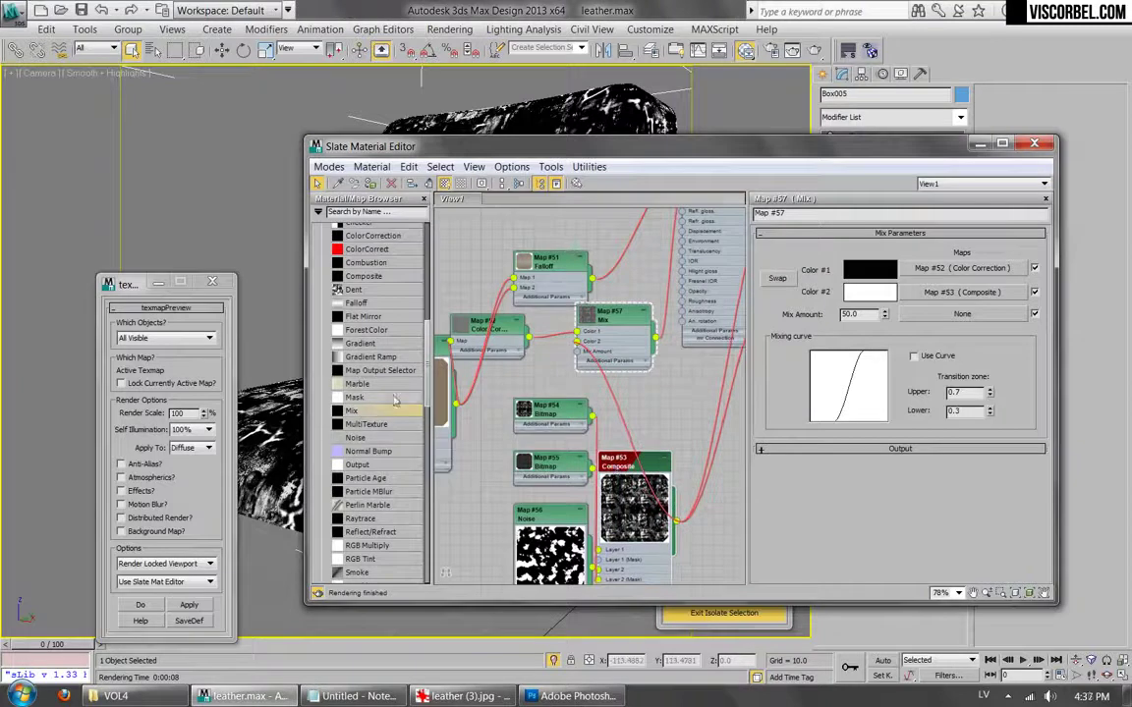
pyautogui.moveTo(428, 376); pyautogui.dragTo(412, 407)
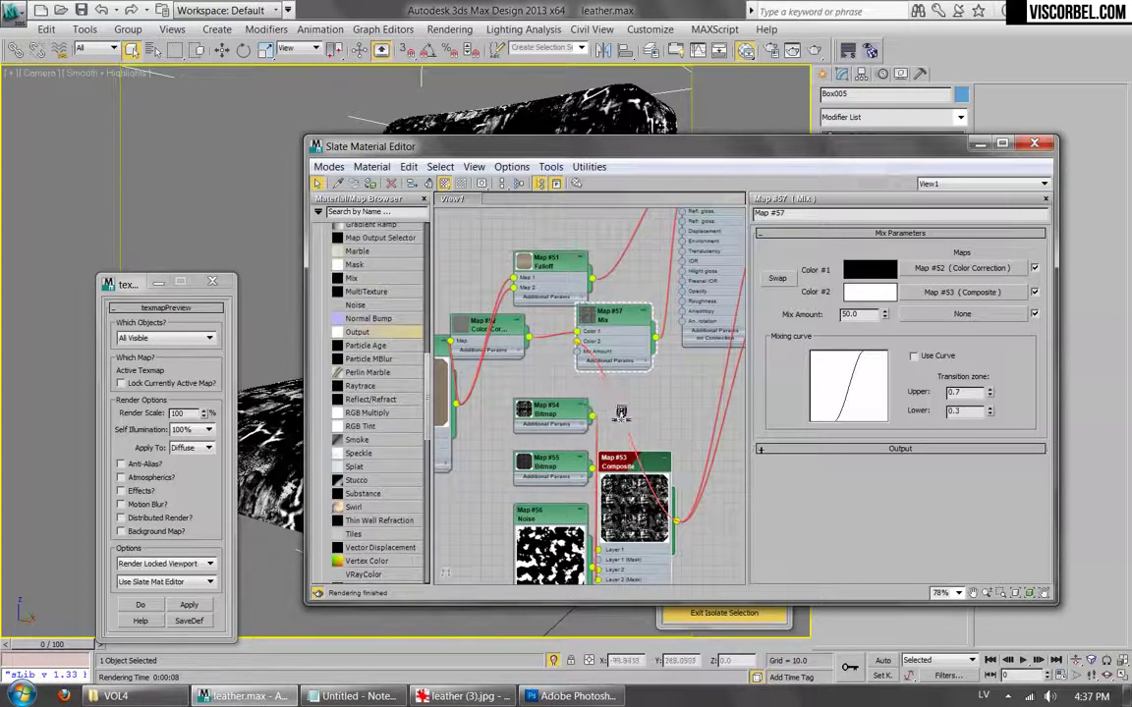
pyautogui.moveTo(621, 414); pyautogui.dragTo(619, 418)
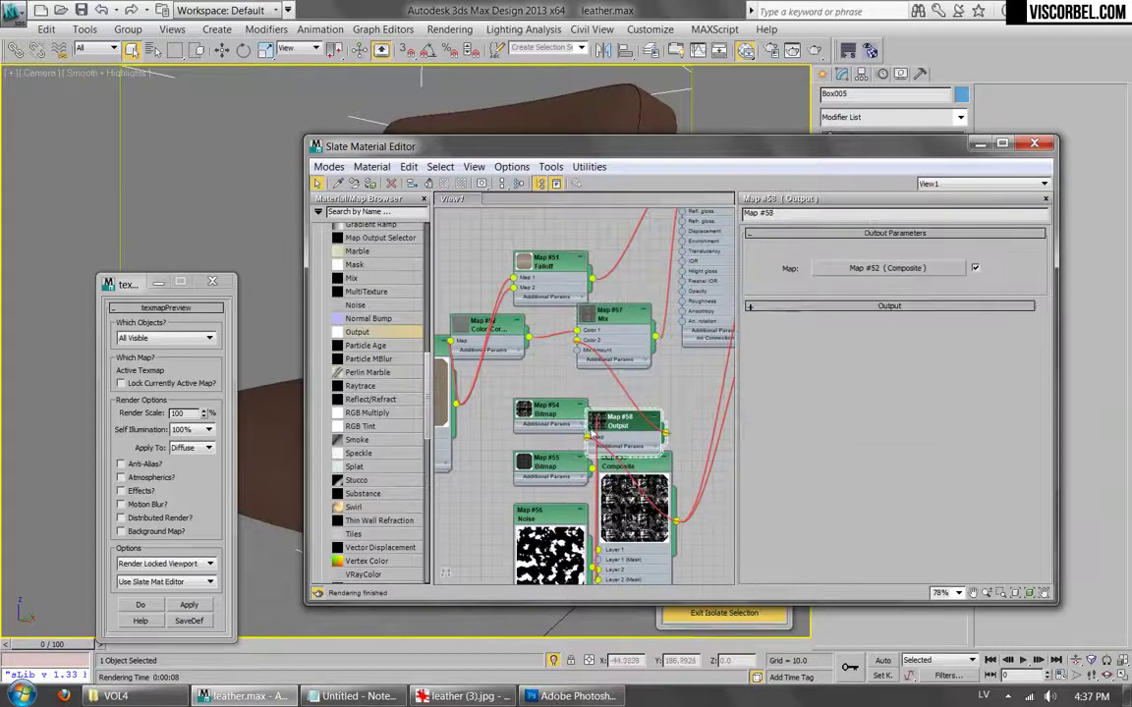
pyautogui.click(798, 308)
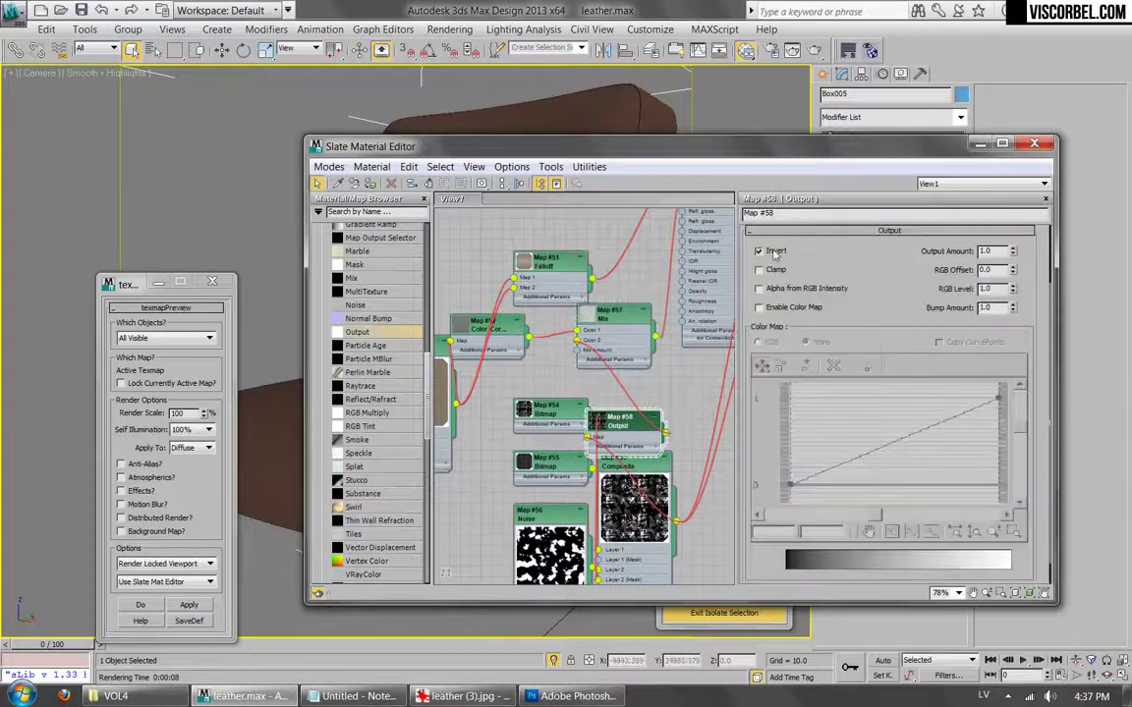
pyautogui.moveTo(603, 401); pyautogui.dragTo(570, 488, button='middle')
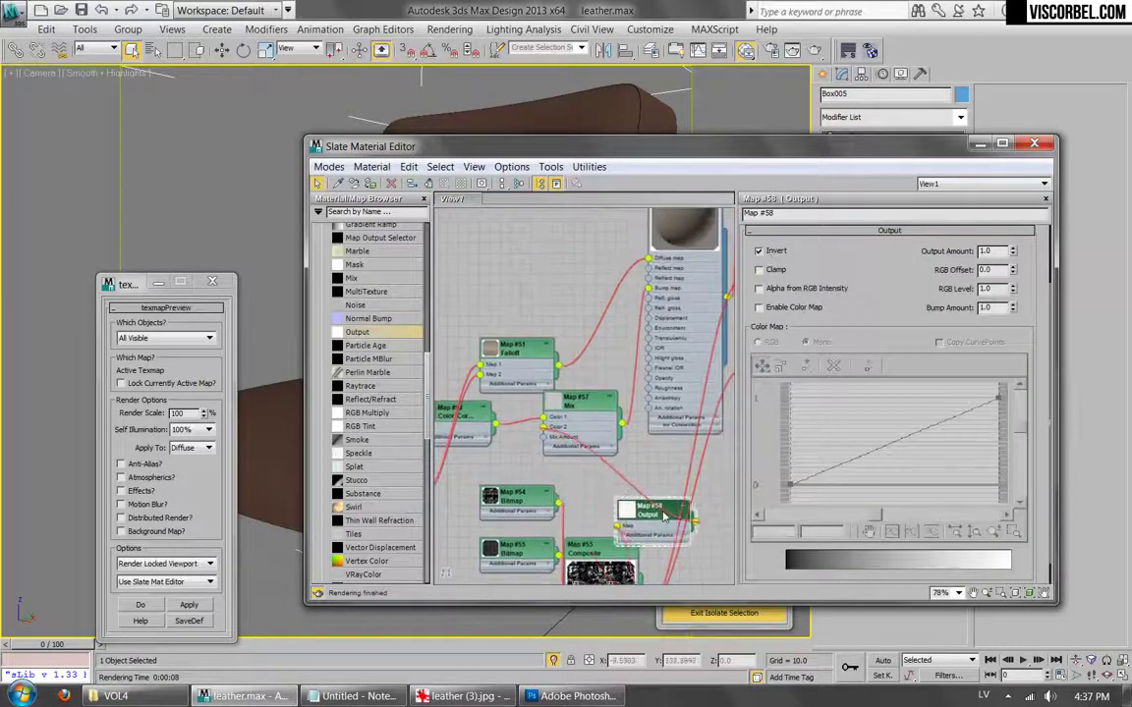
pyautogui.scroll(-3, 632, 476)
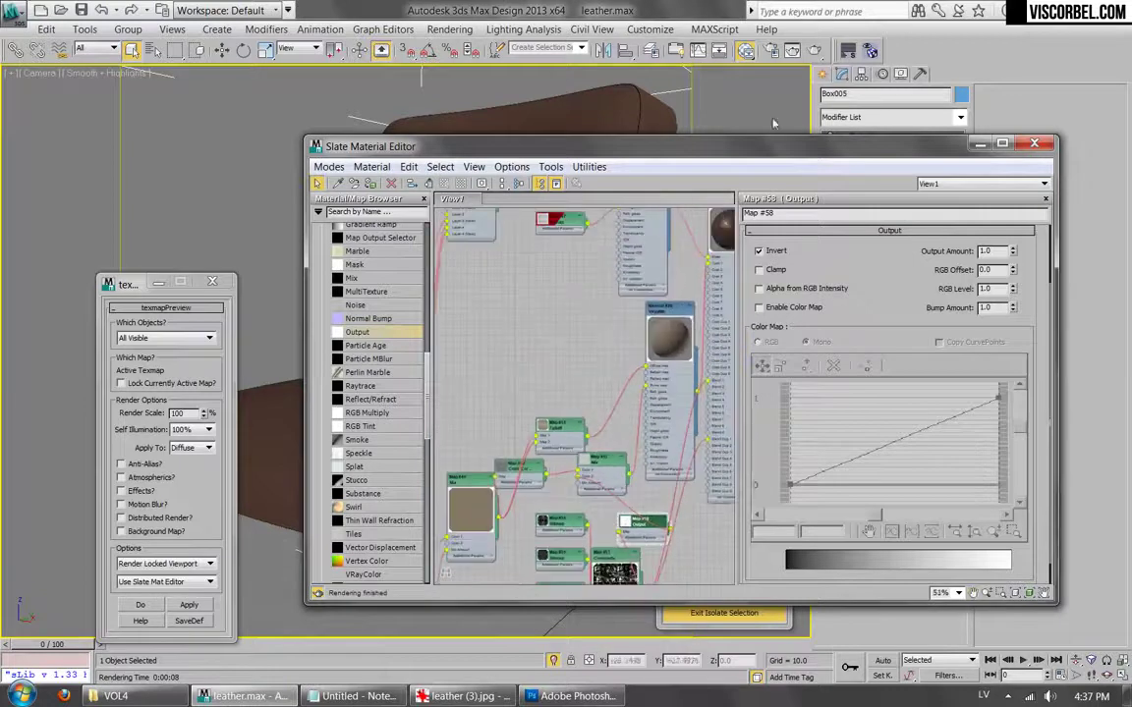
# Render the chair to check the inverted bump on the backrest, and stop the render early.
pyautogui.click(814, 51)
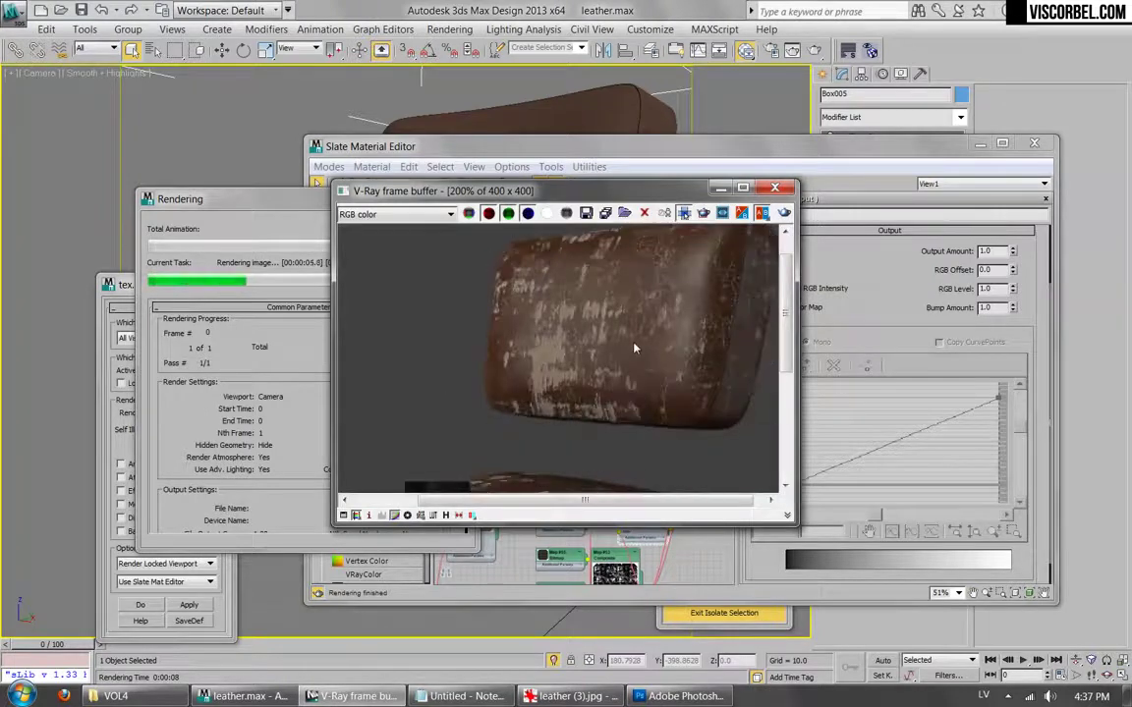
pyautogui.click(303, 364)
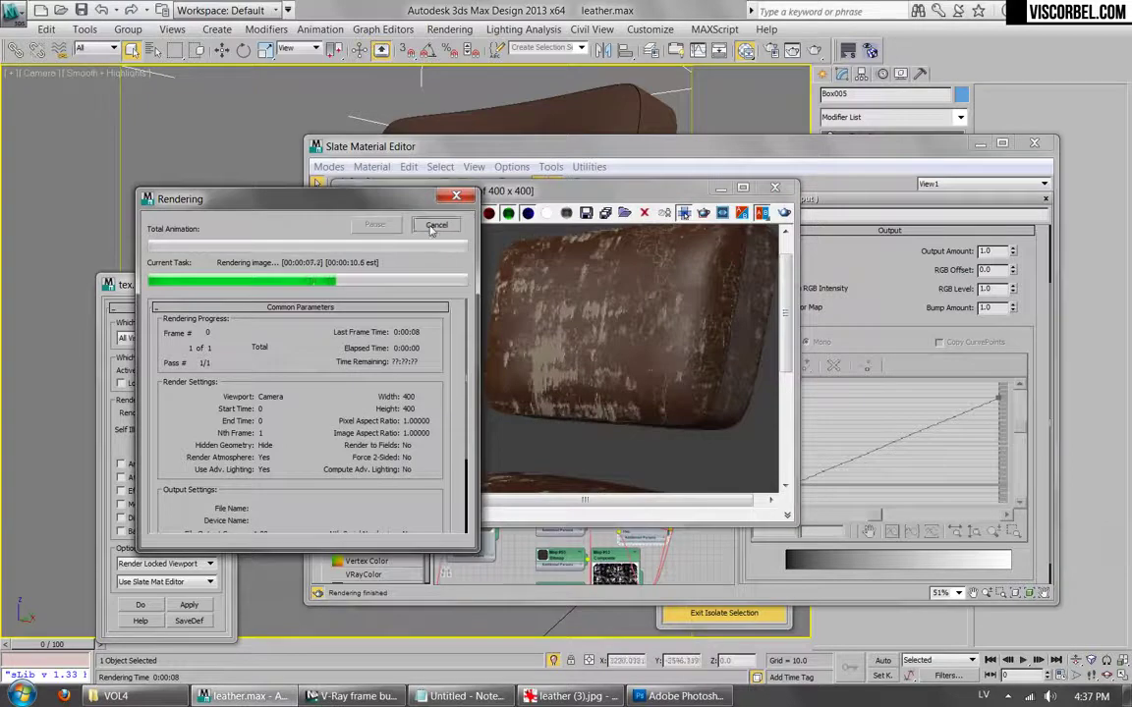
pyautogui.click(432, 226)
pyautogui.click(775, 188)
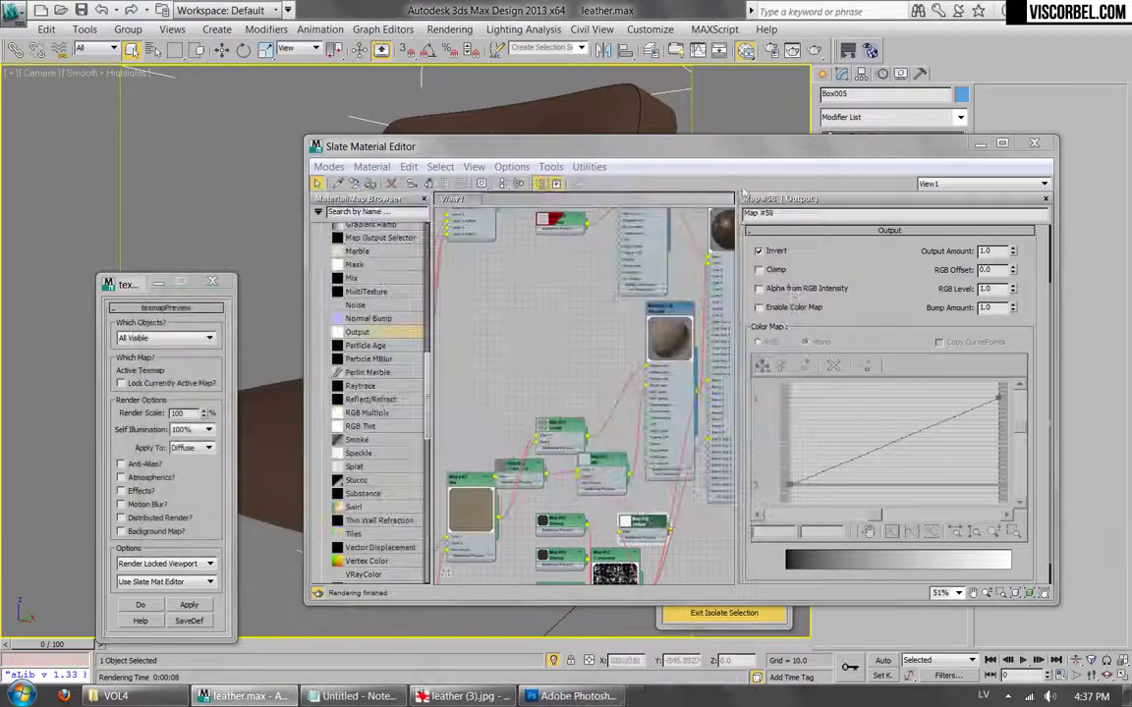
# Set the worn leather bump Mix's amount to 10 and test-render the chair.
pyautogui.scroll(-3, 633, 365)
pyautogui.scroll(2, 634, 366)
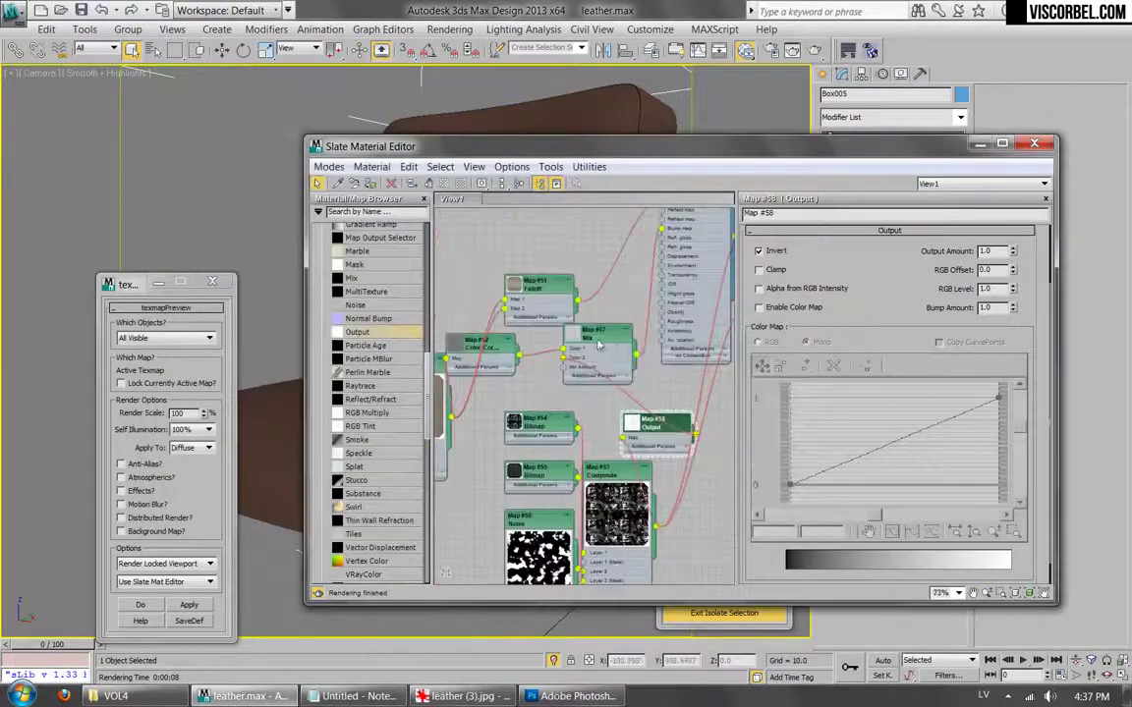
pyautogui.doubleClick(595, 336)
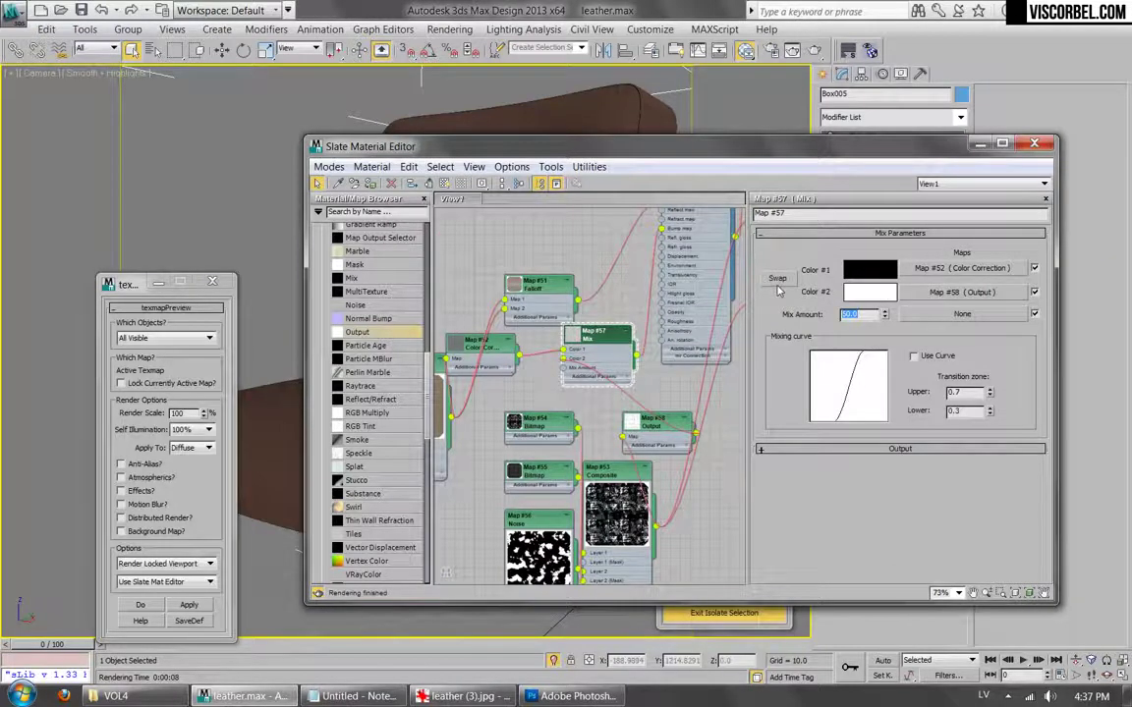
pyautogui.click(814, 51)
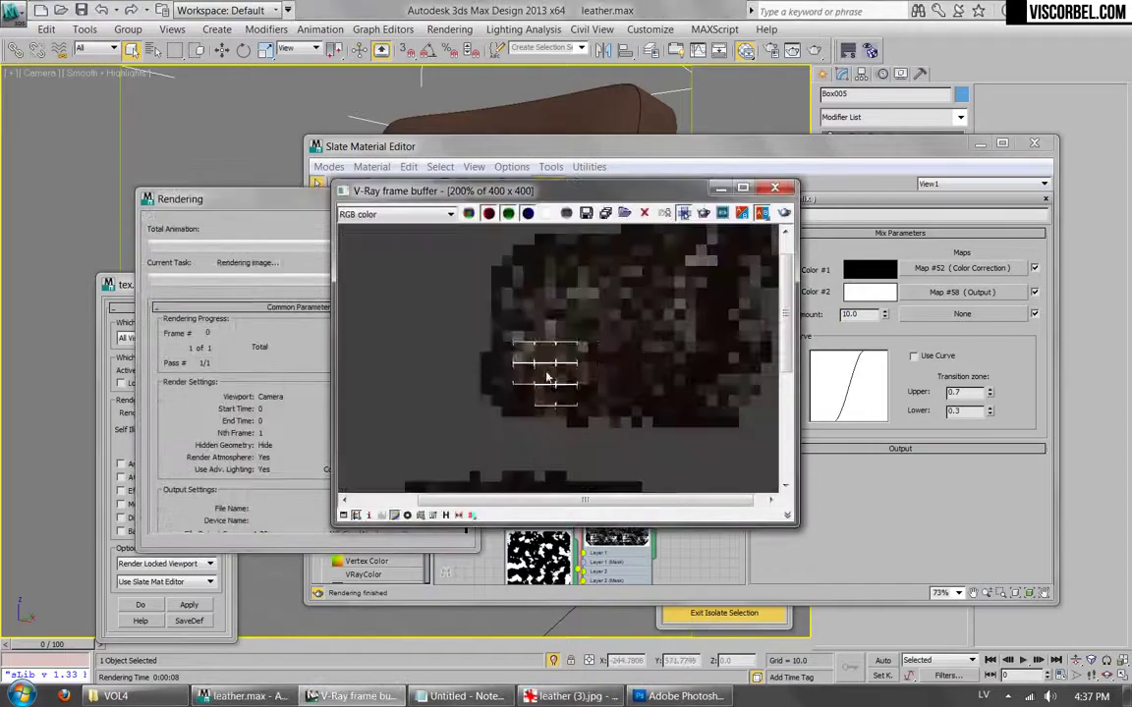
pyautogui.scroll(1, 543, 338)
pyautogui.scroll(-2, 542, 338)
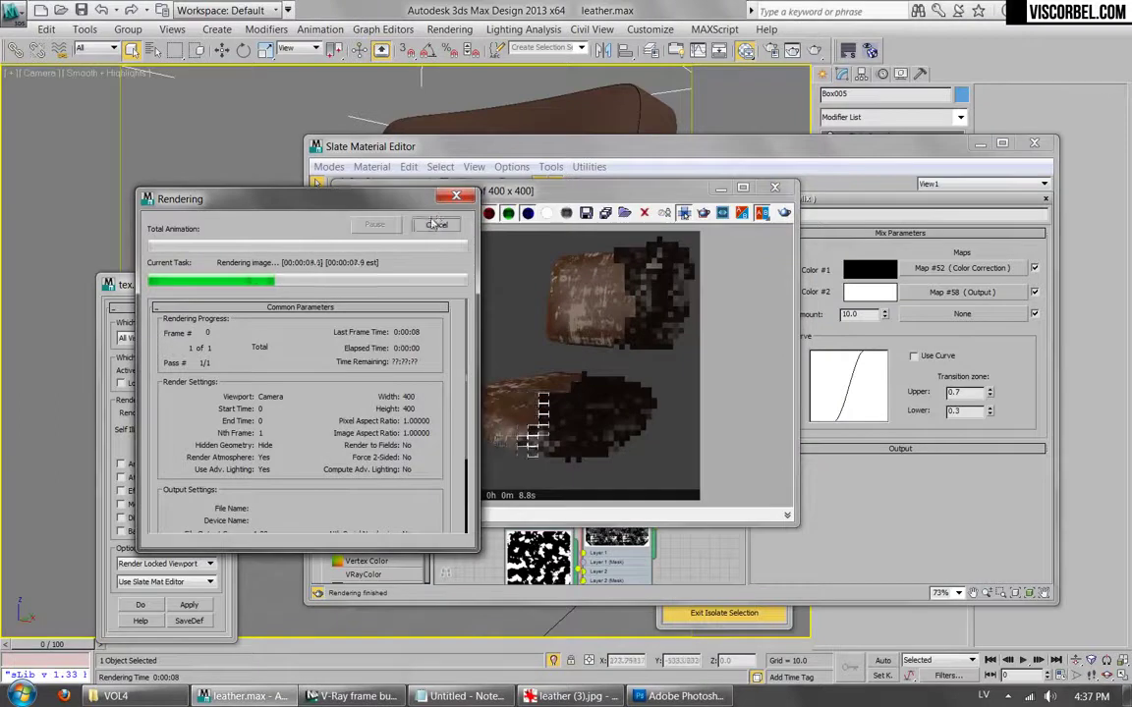
pyautogui.click(775, 188)
# Automatically rearrange the child nodes of the blend material with the new Mix and Output maps.
pyautogui.scroll(-3, 622, 413)
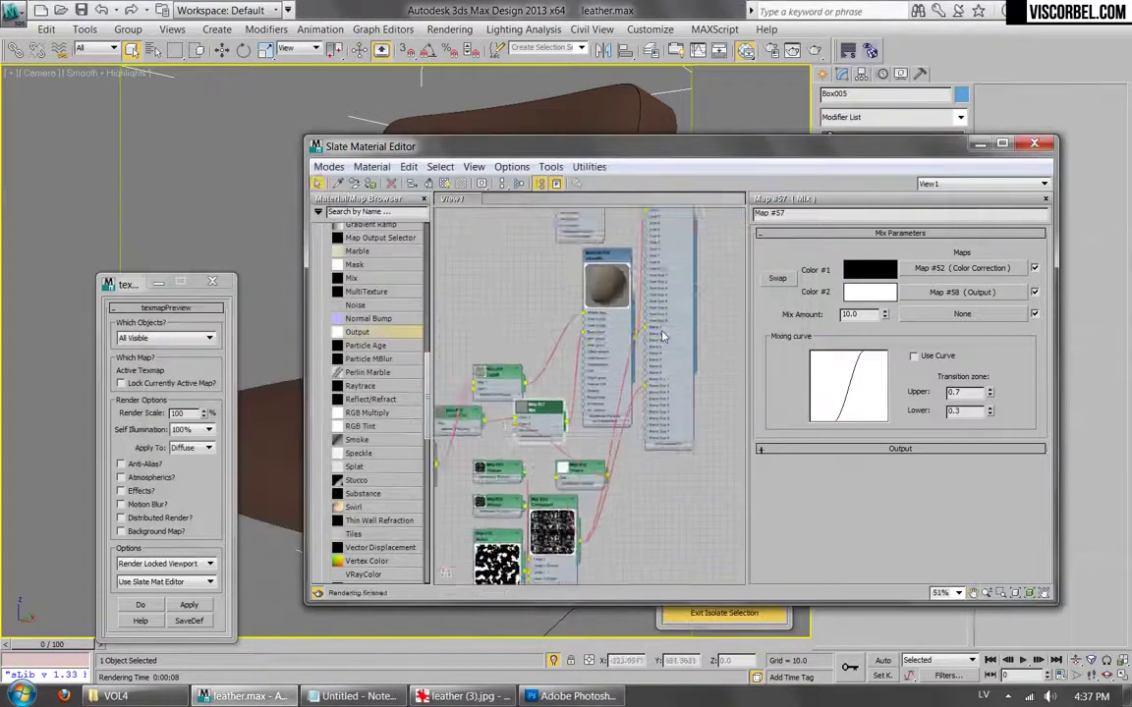
pyautogui.rightClick(619, 265)
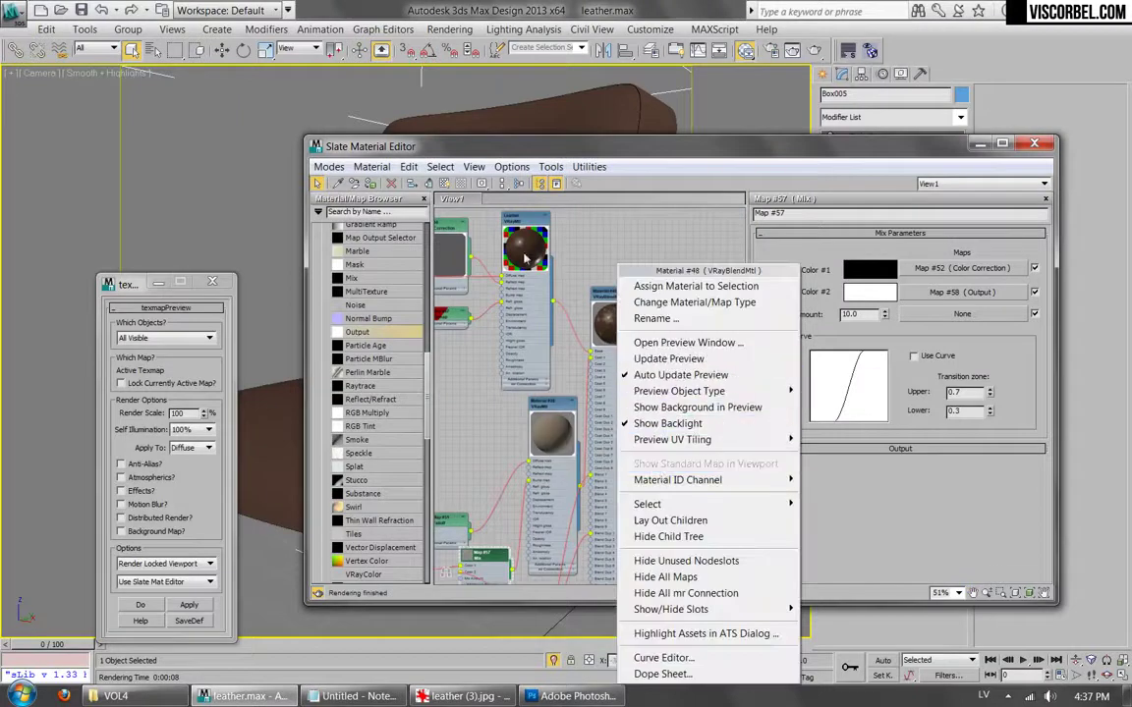
pyautogui.click(664, 521)
# Insert a Mix map between the dark Leather material's Color Correction and its bump slot, using Color 1.
pyautogui.scroll(-3, 611, 463)
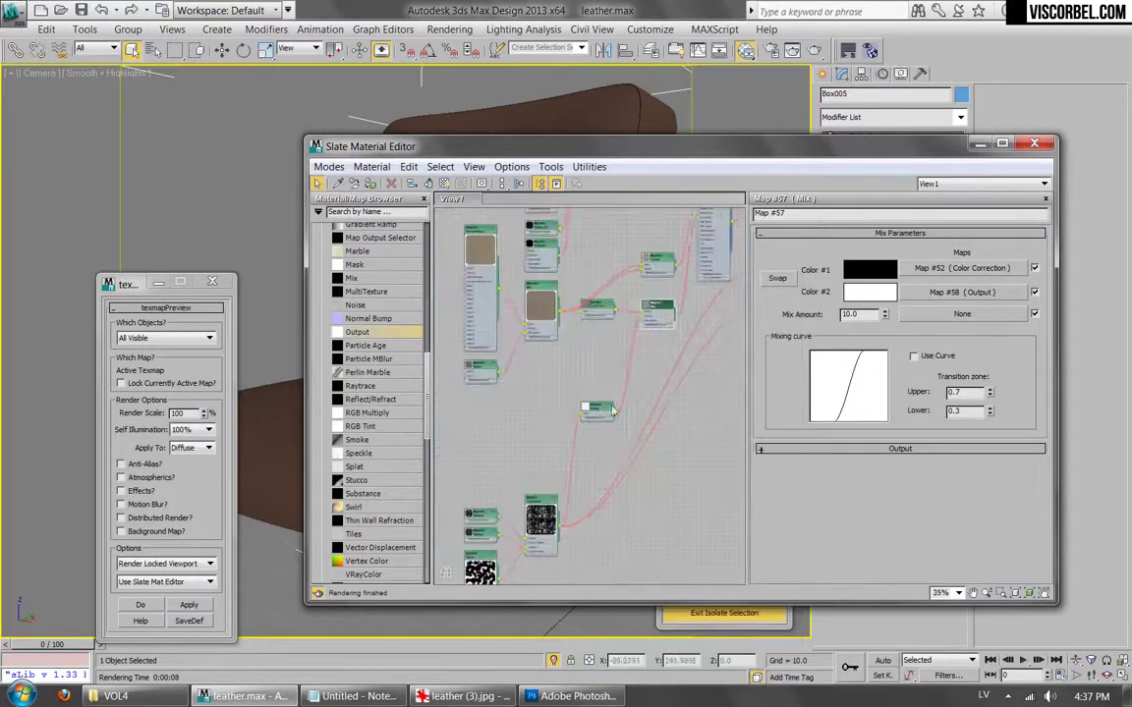
pyautogui.scroll(3, 611, 463)
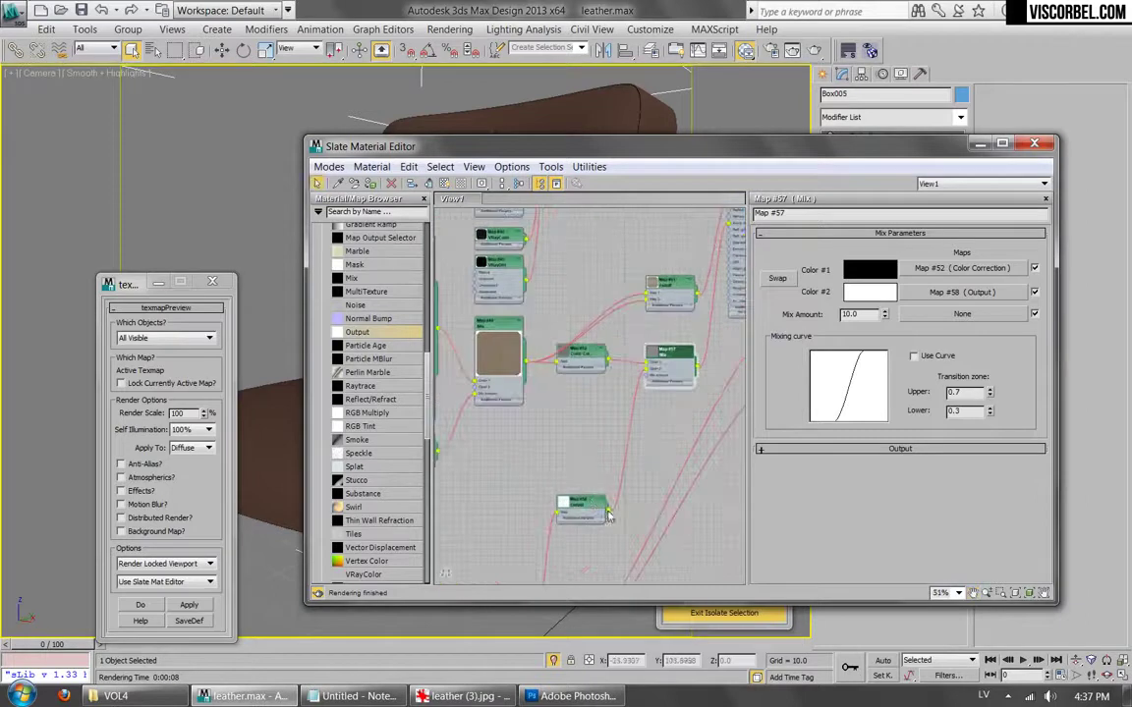
pyautogui.scroll(-4, 621, 435)
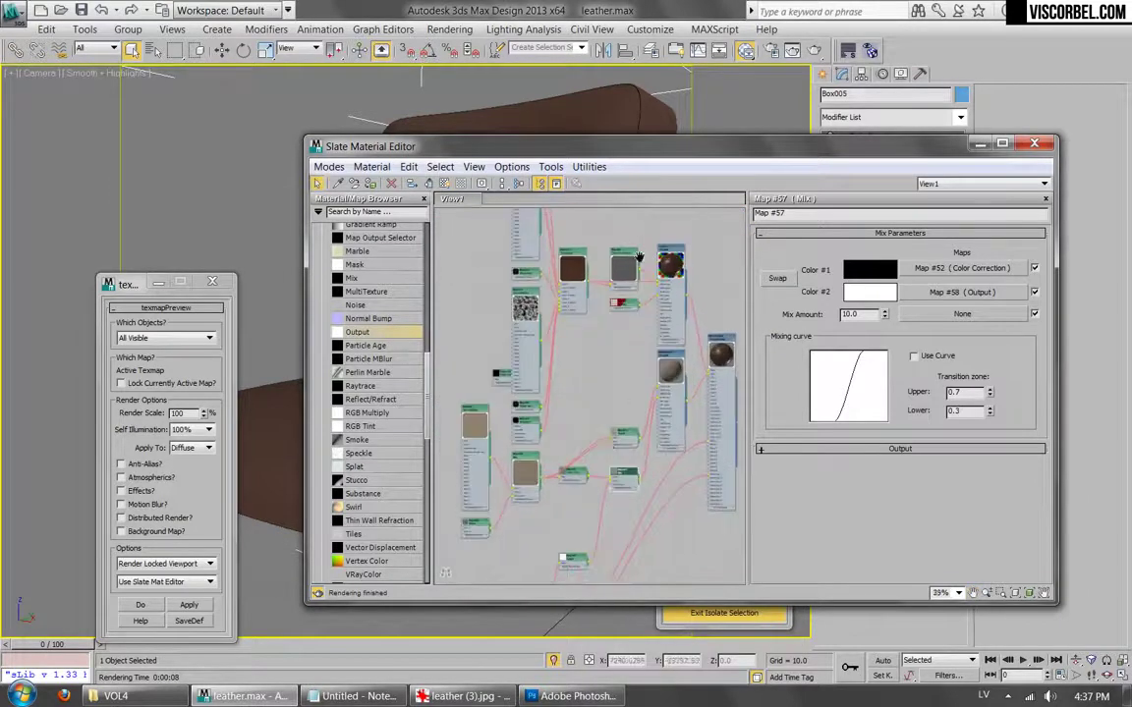
pyautogui.scroll(8, 649, 251)
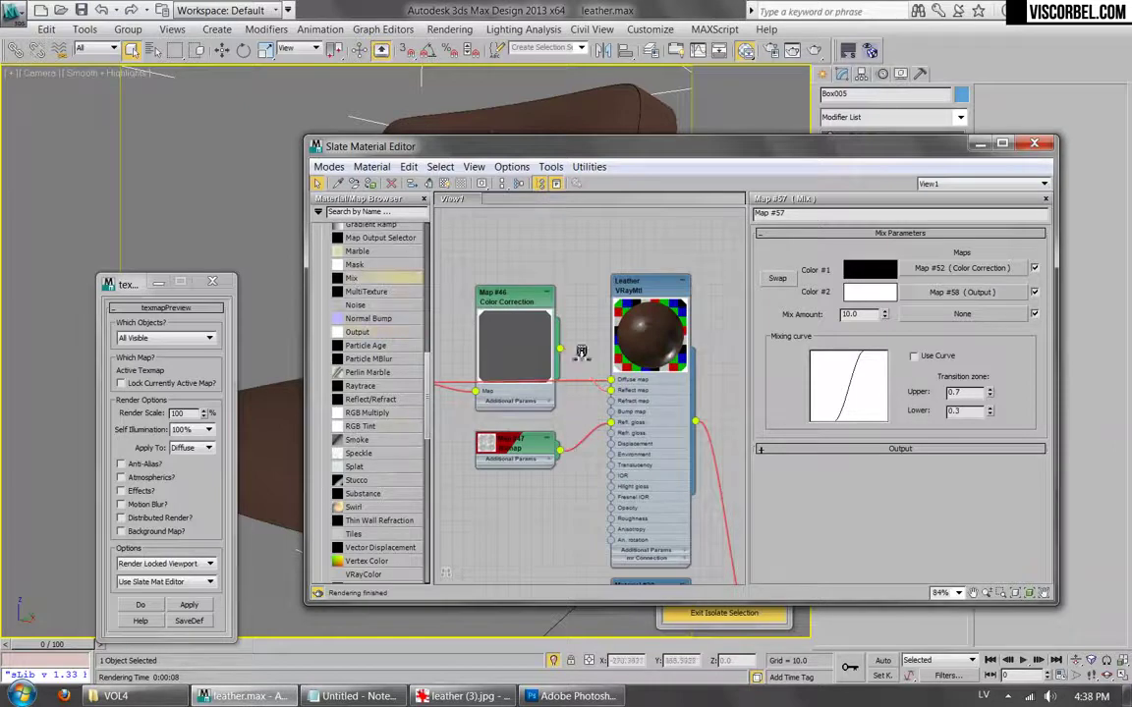
pyautogui.moveTo(586, 364); pyautogui.dragTo(584, 372)
pyautogui.click(618, 394)
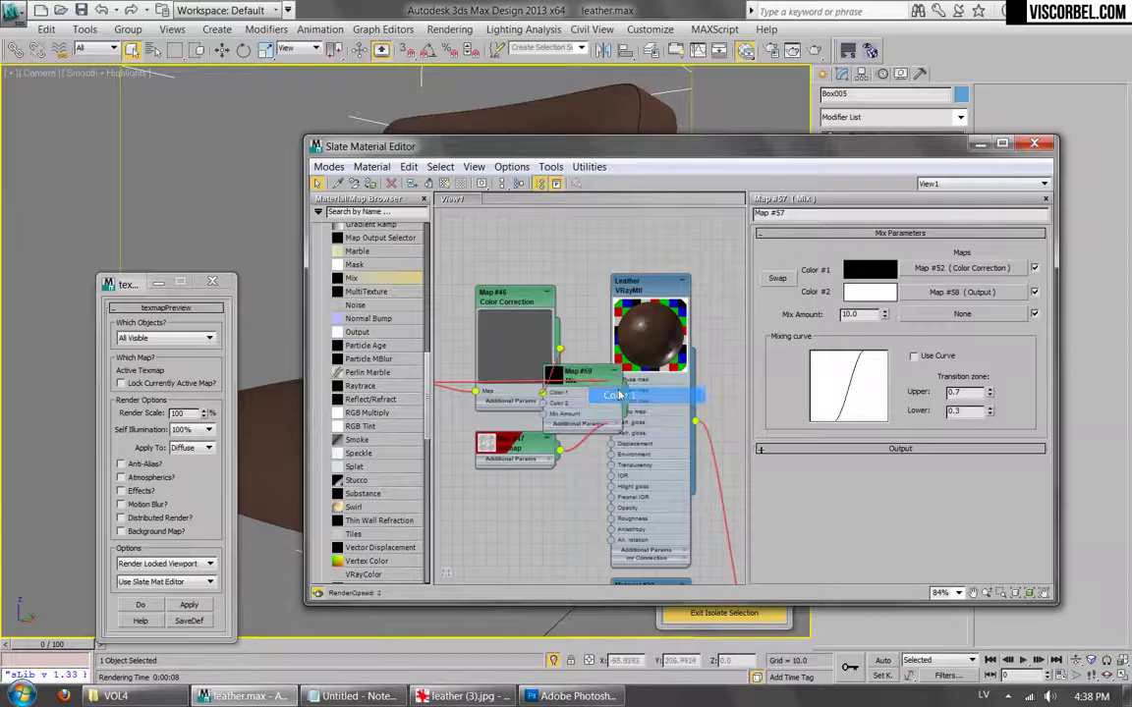
# Move the dark leather's Mix node beside the inverted Output map and connect that Output to its Color 2.
pyautogui.scroll(-6, 539, 291)
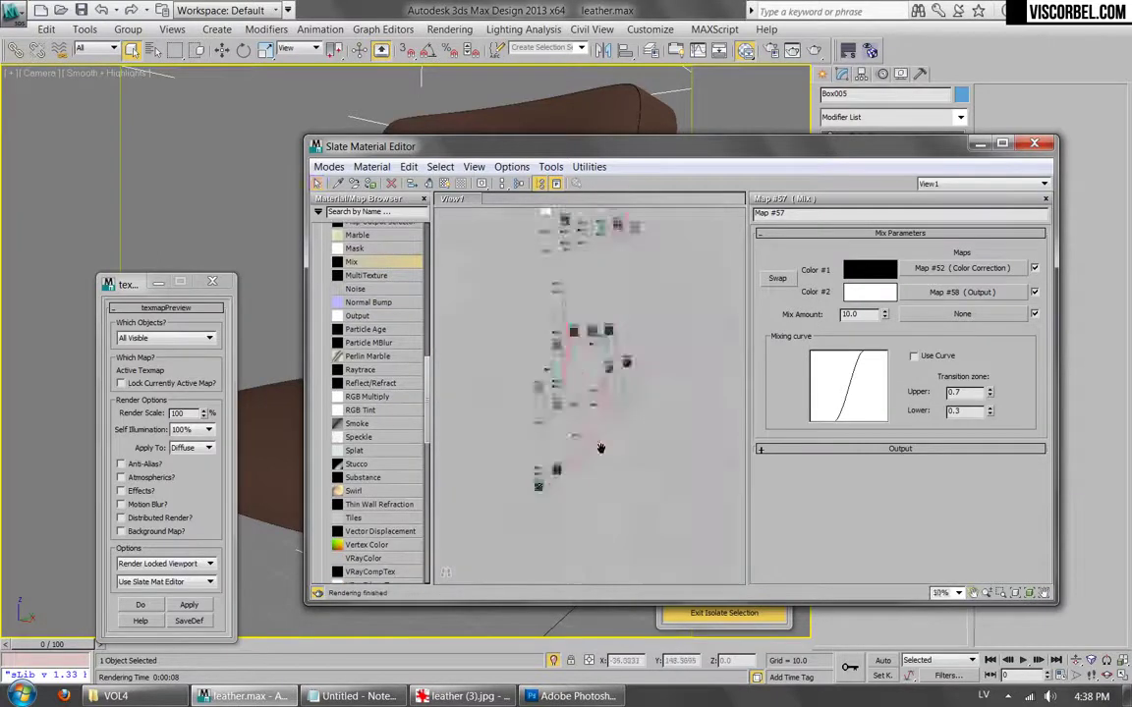
pyautogui.moveTo(540, 292); pyautogui.dragTo(554, 412, button='middle')
pyautogui.moveTo(616, 286); pyautogui.dragTo(617, 391)
pyautogui.moveTo(626, 582); pyautogui.dragTo(641, 301, button='middle')
pyautogui.scroll(3, 552, 287)
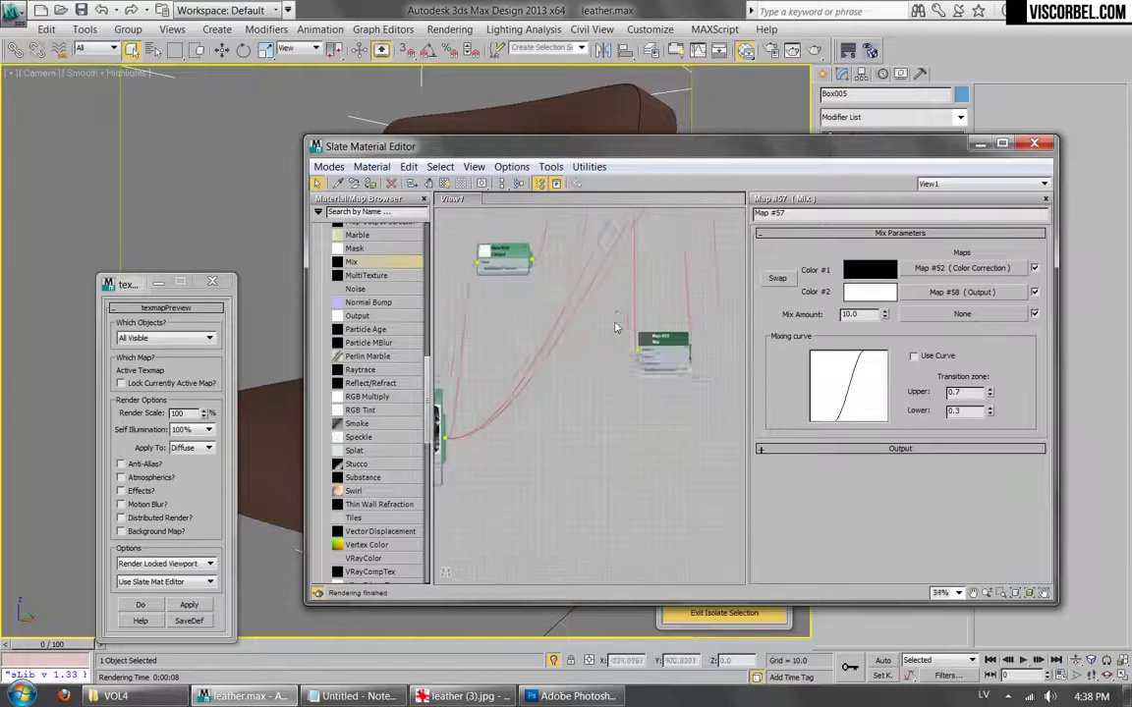
pyautogui.moveTo(552, 288); pyautogui.dragTo(691, 346, button='middle')
pyautogui.moveTo(716, 356); pyautogui.dragTo(636, 261)
pyautogui.scroll(2, 597, 264)
pyautogui.moveTo(596, 264); pyautogui.dragTo(615, 473, button='middle')
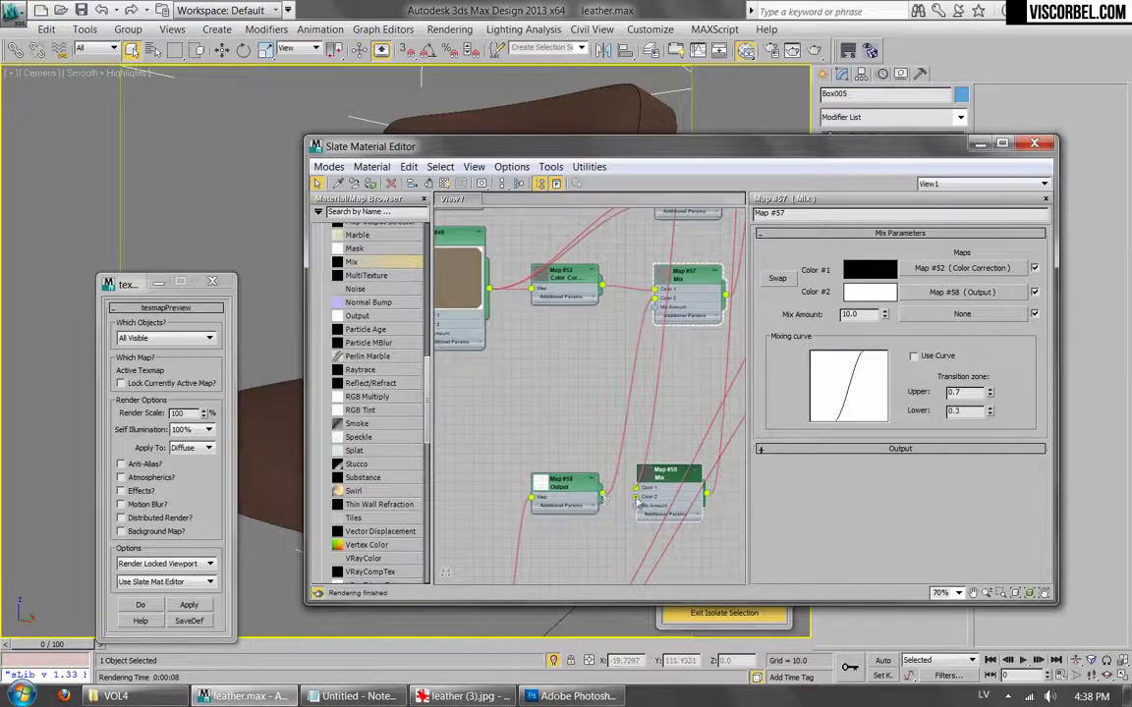
# Set the dark leather bump Mix's amount to 30 and render the chair, viewing the backrest up close.
pyautogui.doubleClick(657, 488)
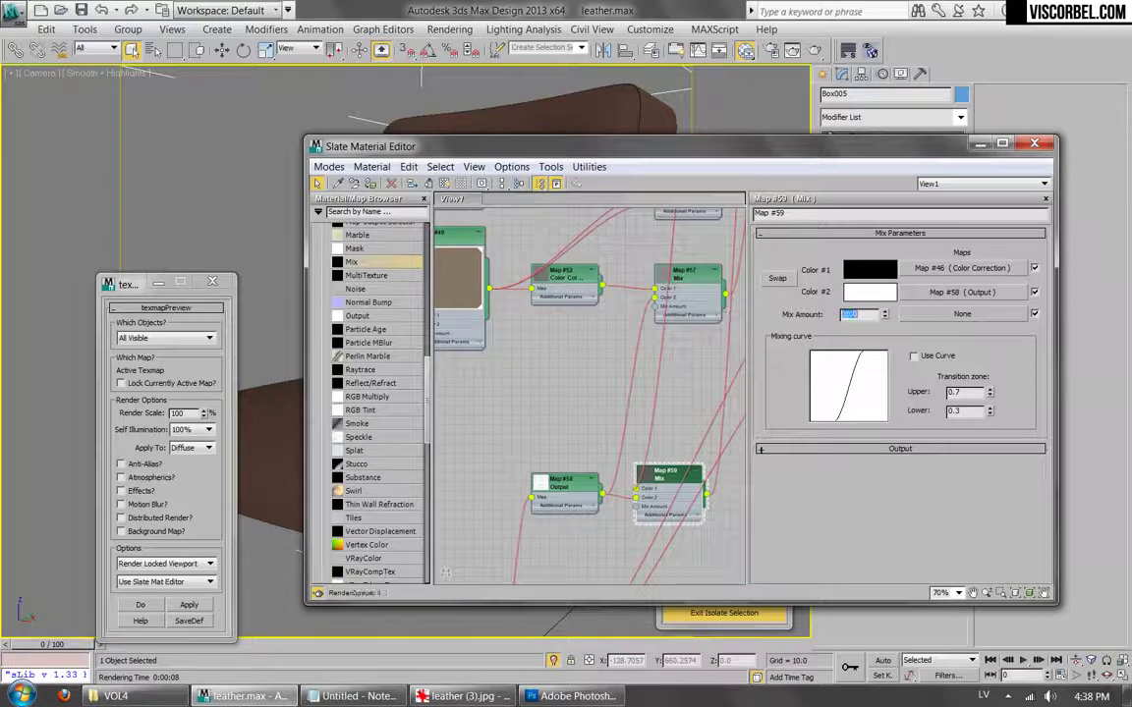
pyautogui.hotkey('shift', 'q')
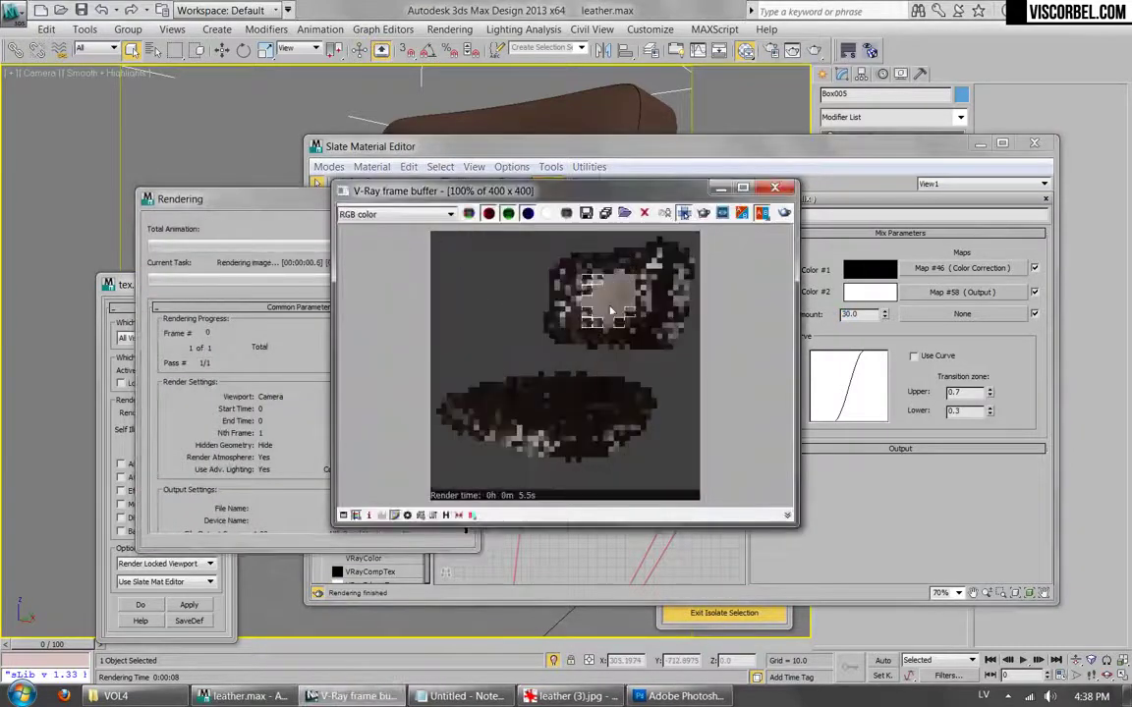
pyautogui.scroll(1, 608, 317)
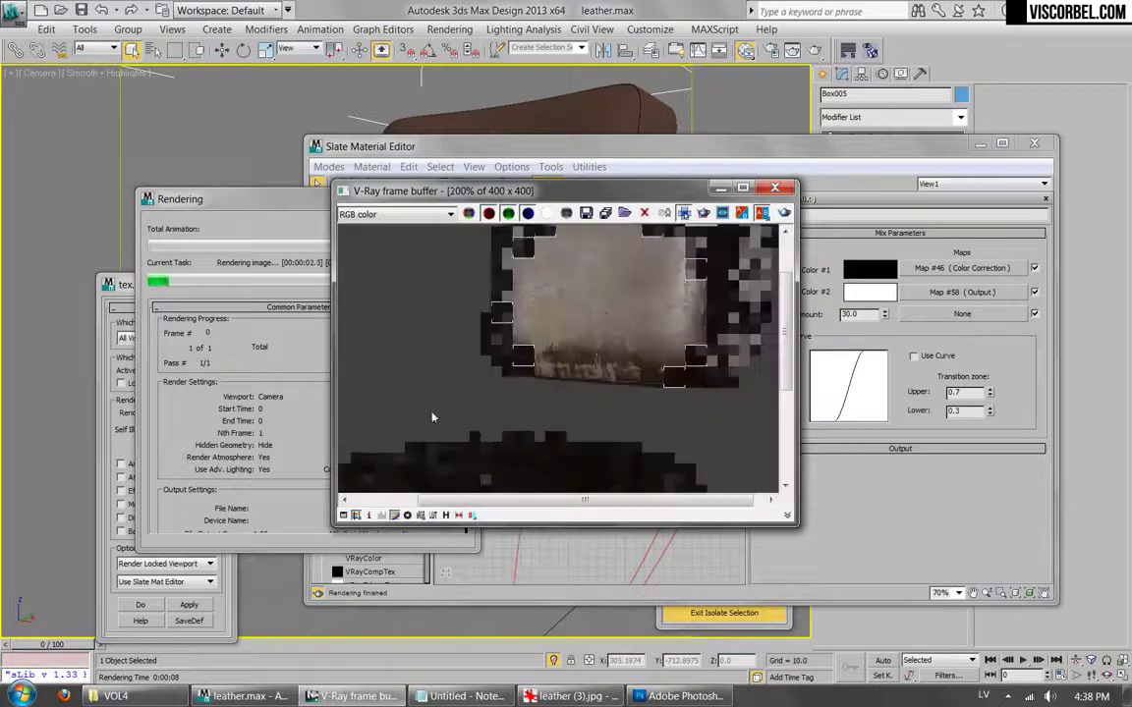
# Examine the seat and backrest in the render at full and enlarged size and close the render.
pyautogui.scroll(-1, 598, 328)
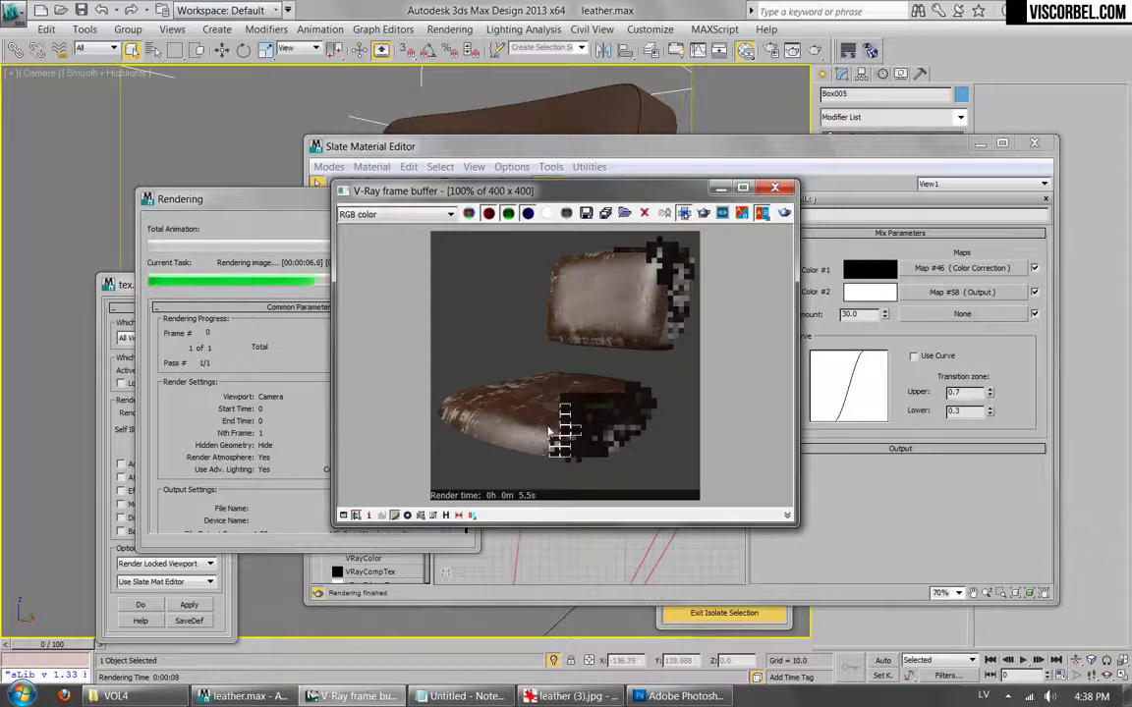
pyautogui.scroll(1, 493, 382)
pyautogui.click(197, 395)
pyautogui.click(440, 225)
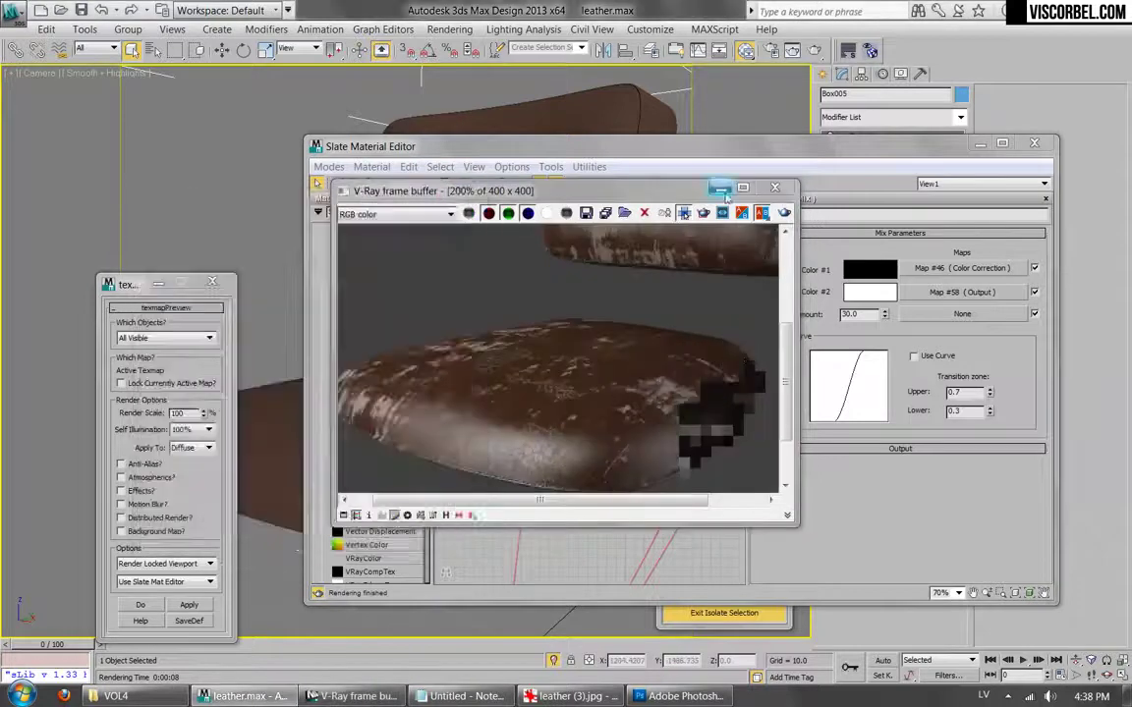
pyautogui.click(776, 188)
# Move the dark leather's existing Mix node back beside the Leather material and delete it.
pyautogui.scroll(-5, 681, 361)
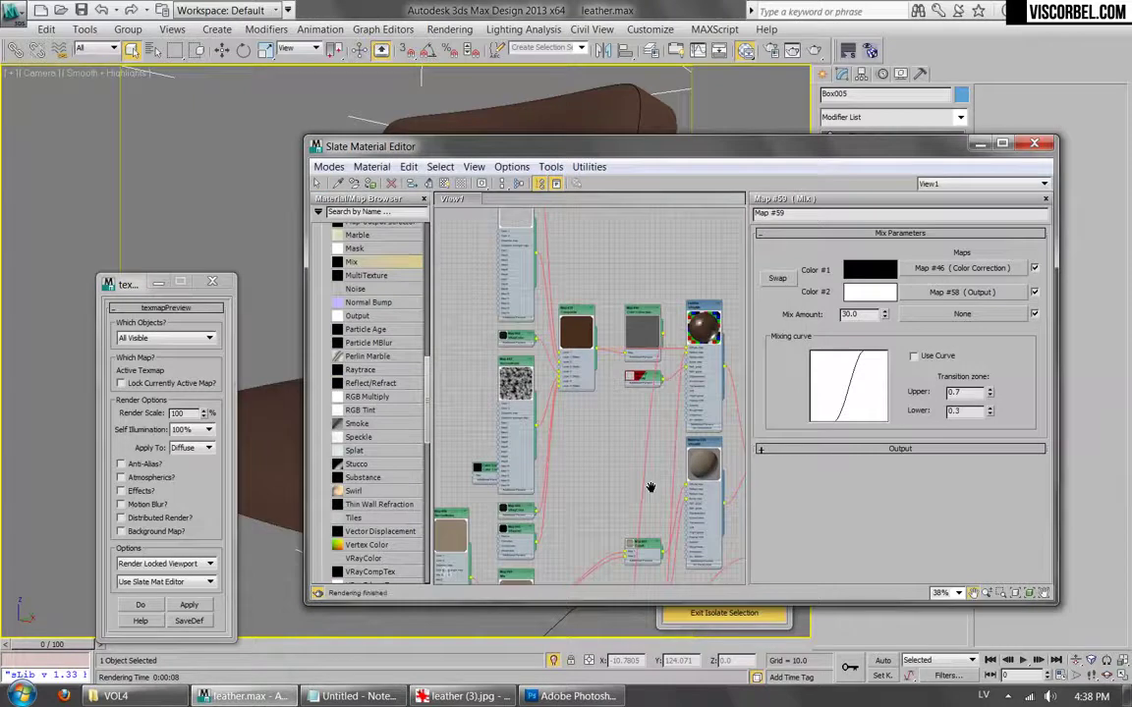
pyautogui.scroll(2, 651, 545)
pyautogui.moveTo(650, 487); pyautogui.dragTo(650, 364, button='middle')
pyautogui.scroll(-1, 651, 545)
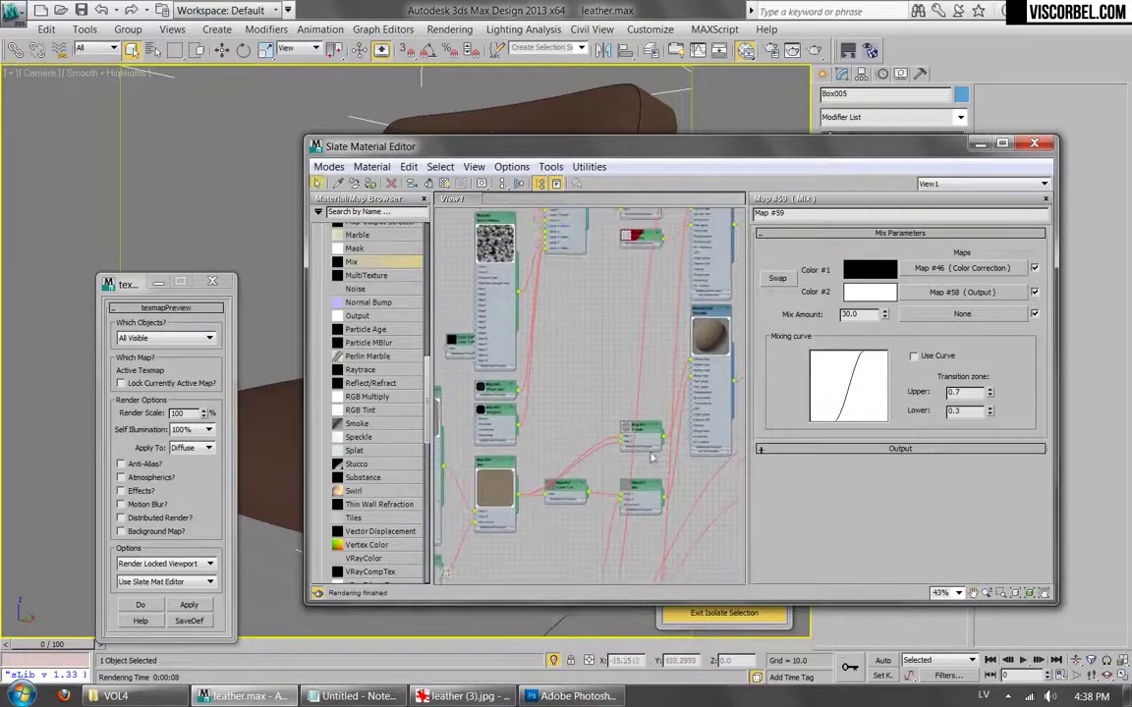
pyautogui.moveTo(625, 580); pyautogui.dragTo(627, 416, button='middle')
pyautogui.moveTo(627, 442); pyautogui.dragTo(651, 391)
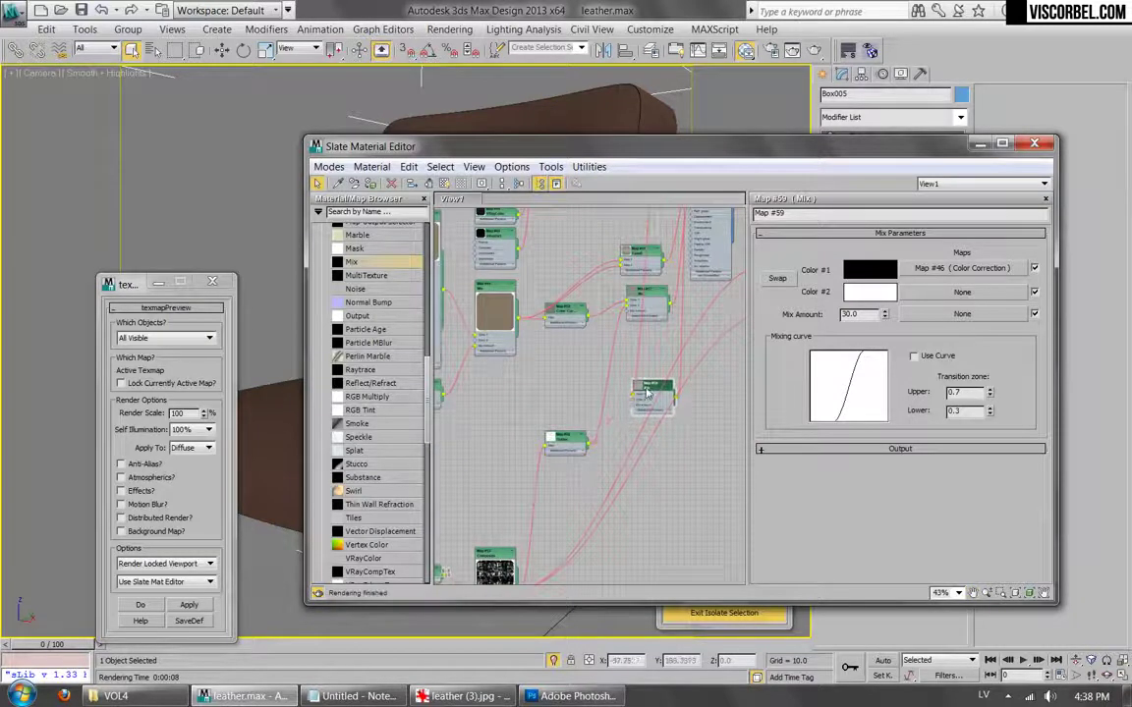
pyautogui.moveTo(656, 363); pyautogui.dragTo(634, 538, button='middle')
pyautogui.moveTo(636, 561); pyautogui.dragTo(640, 290)
pyautogui.moveTo(630, 346); pyautogui.dragTo(610, 488, button='middle')
pyautogui.scroll(6, 610, 488)
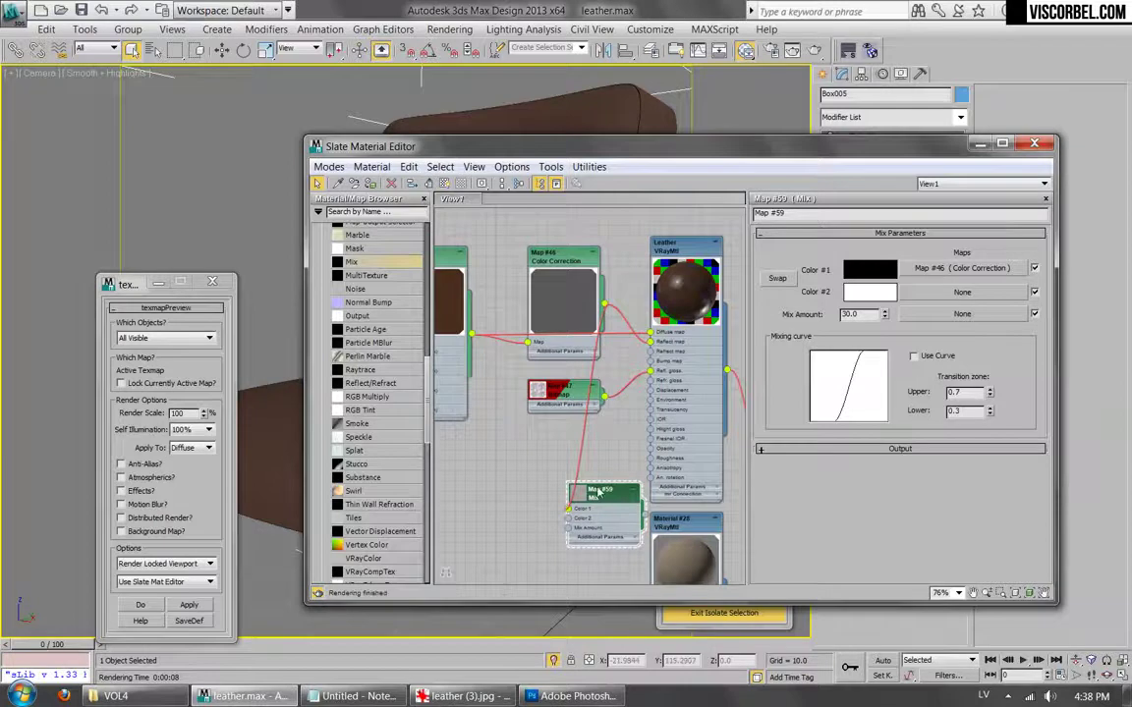
pyautogui.press('Delete')
# Insert a new Mix map between the dark Leather's Color Correction and its Bump map slot, using Color 1.
pyautogui.moveTo(603, 454); pyautogui.dragTo(633, 461, button='middle')
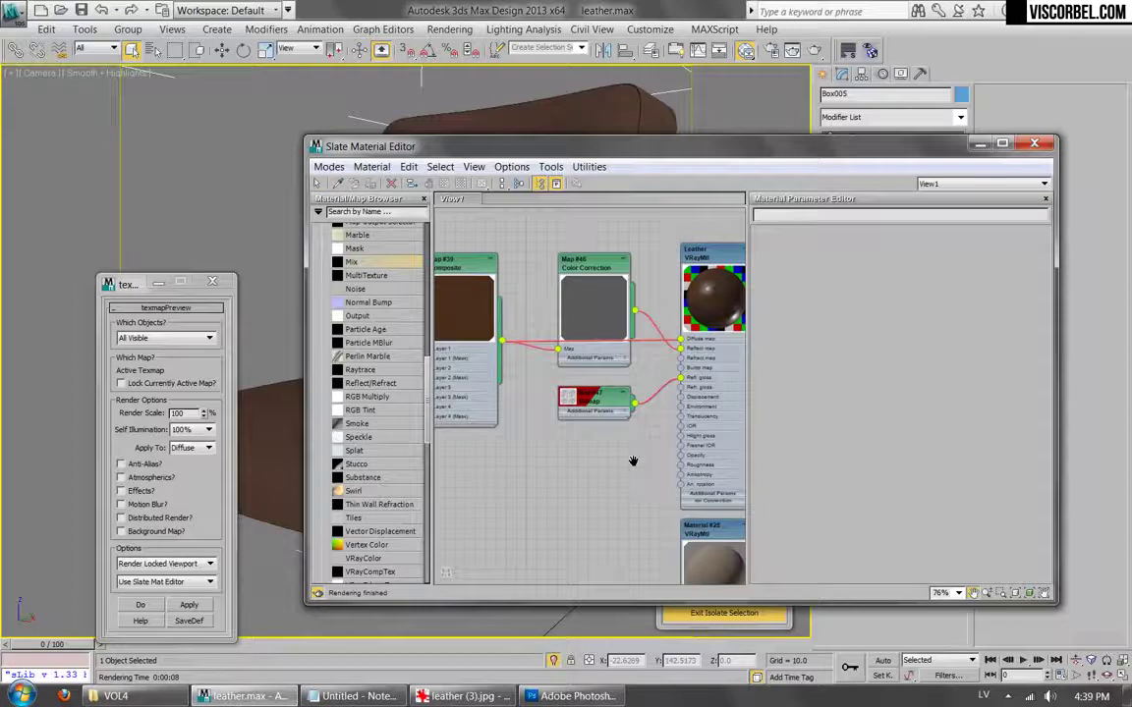
pyautogui.scroll(1, 665, 382)
pyautogui.moveTo(665, 382); pyautogui.dragTo(627, 429, button='middle')
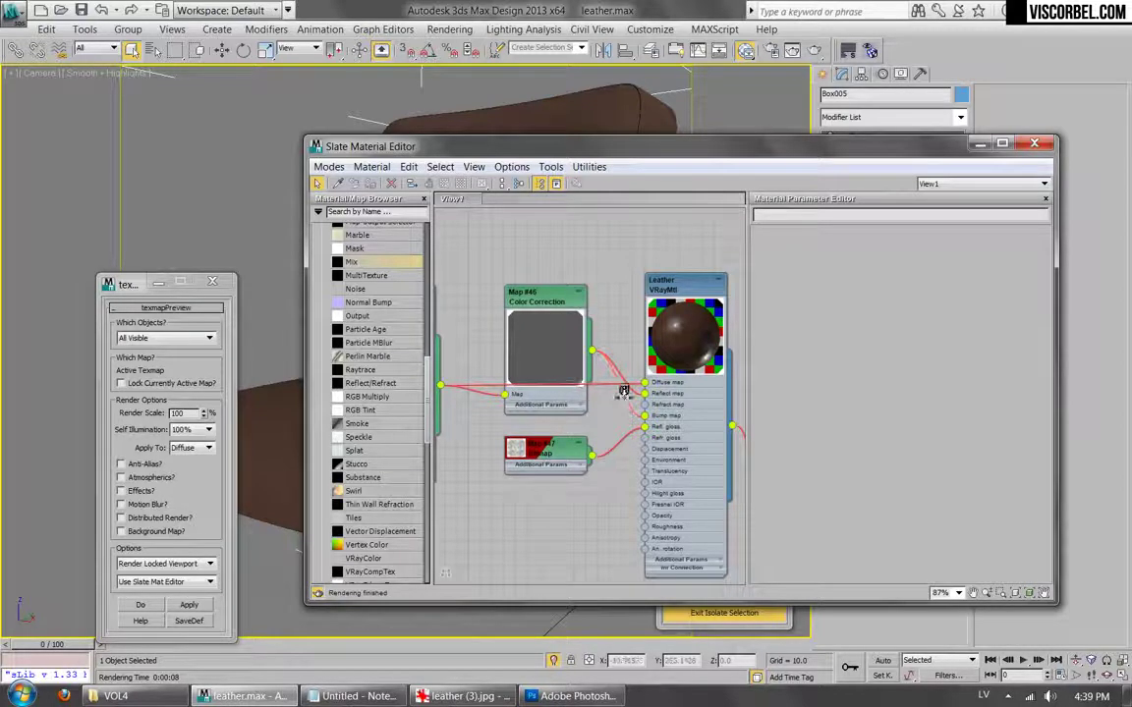
pyautogui.moveTo(623, 391); pyautogui.dragTo(482, 545)
pyautogui.click(669, 426)
# Move the new Mix node beside the inverted Output map and connect that Output to its Color 2.
pyautogui.scroll(-2, 523, 497)
pyautogui.moveTo(523, 497); pyautogui.dragTo(548, 317, button='middle')
pyautogui.scroll(-1, 549, 316)
pyautogui.moveTo(561, 404); pyautogui.dragTo(598, 297, button='middle')
pyautogui.scroll(-1, 579, 275)
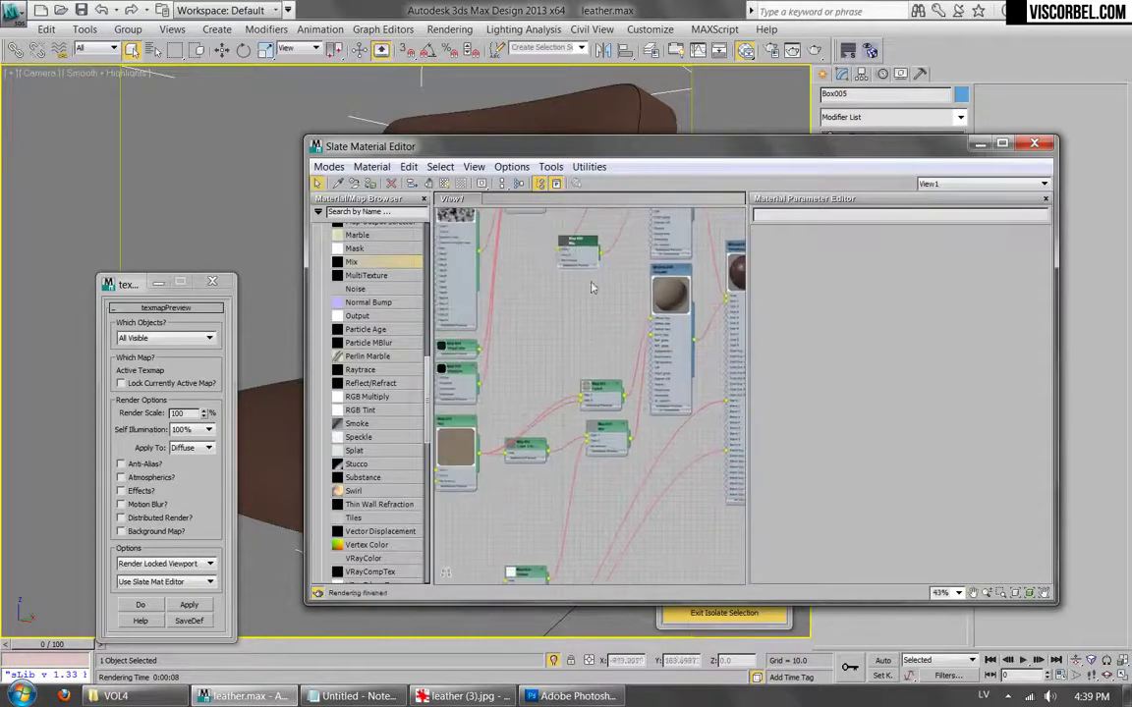
pyautogui.moveTo(578, 248); pyautogui.dragTo(588, 570)
pyautogui.scroll(2, 588, 570)
pyautogui.moveTo(587, 569); pyautogui.dragTo(645, 363, button='middle')
pyautogui.scroll(5, 627, 382)
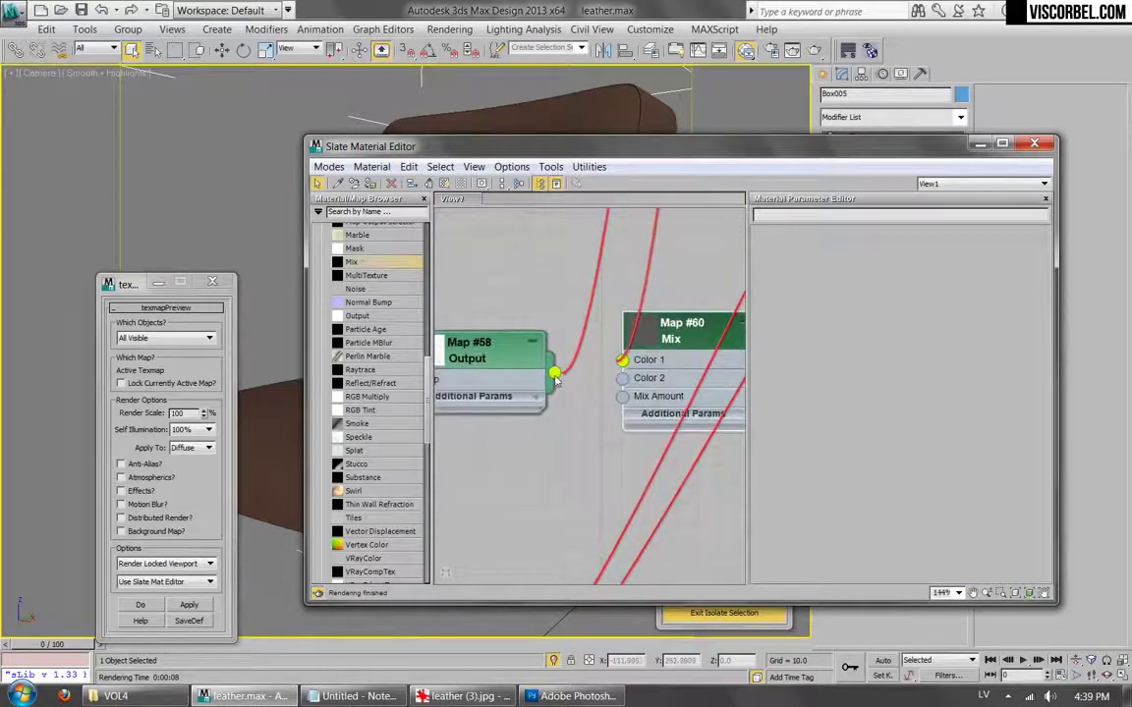
# Set the new Mix's amount to 30 and render the chair, viewing the seat and backrest up close.
pyautogui.doubleClick(665, 335)
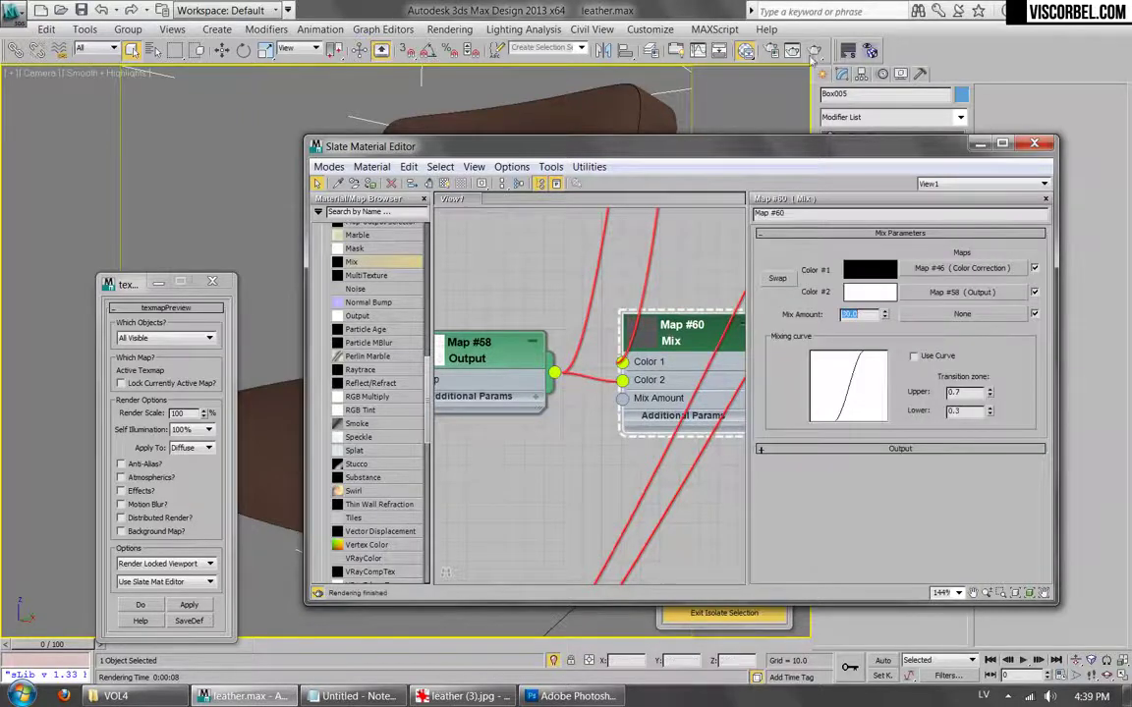
pyautogui.hotkey('shift', 'q')
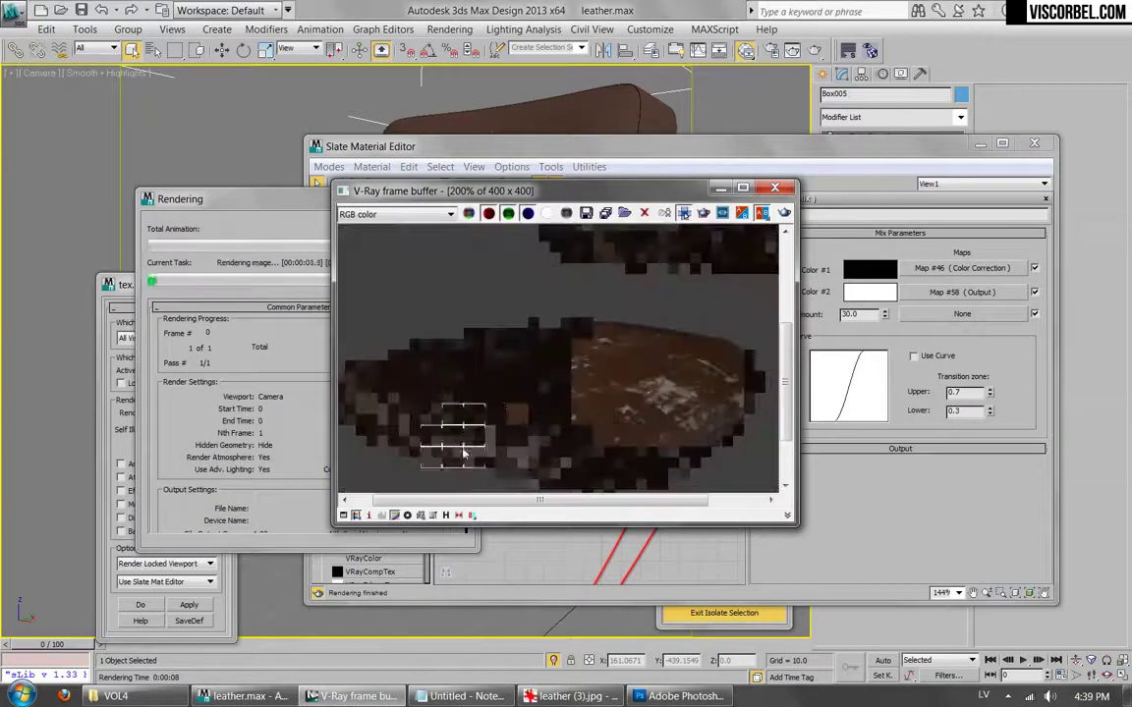
pyautogui.scroll(1, 511, 354)
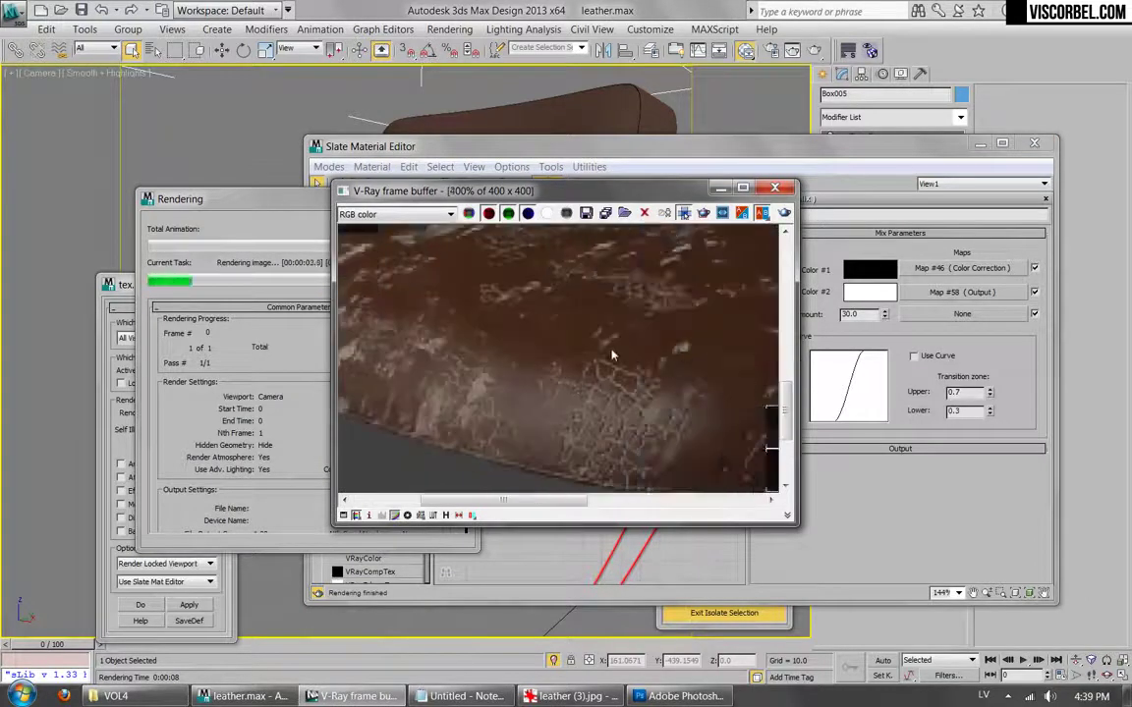
pyautogui.scroll(-1, 611, 356)
pyautogui.scroll(-1, 647, 315)
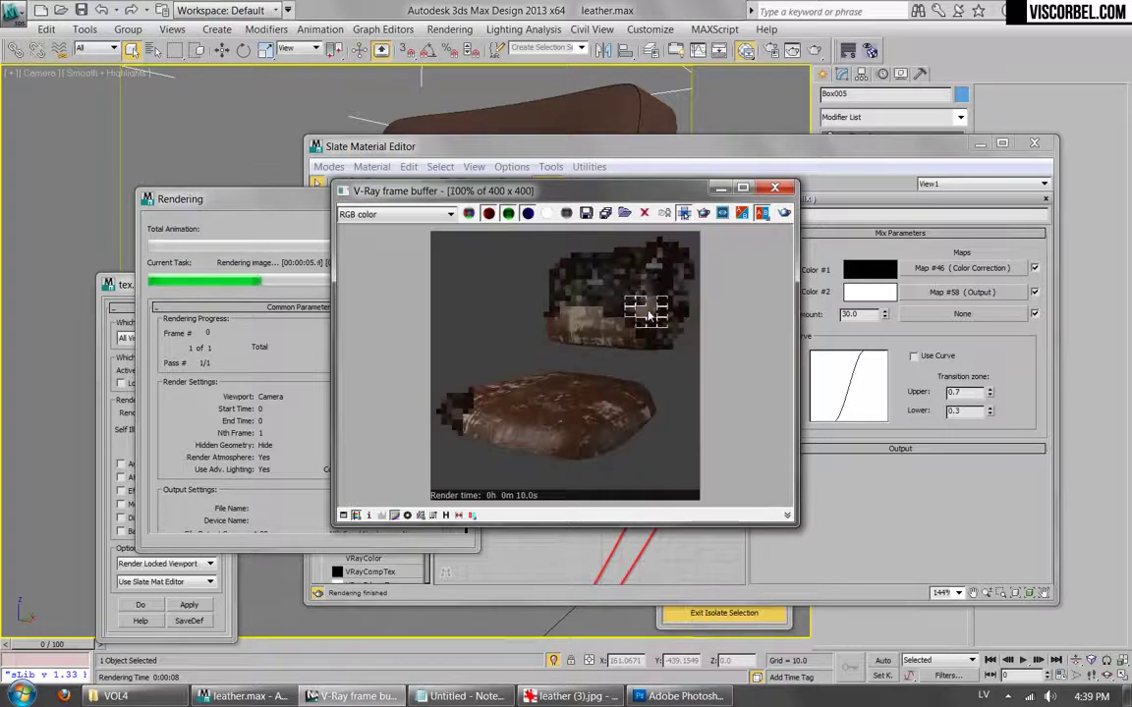
pyautogui.scroll(2, 665, 272)
pyautogui.scroll(-1, 685, 307)
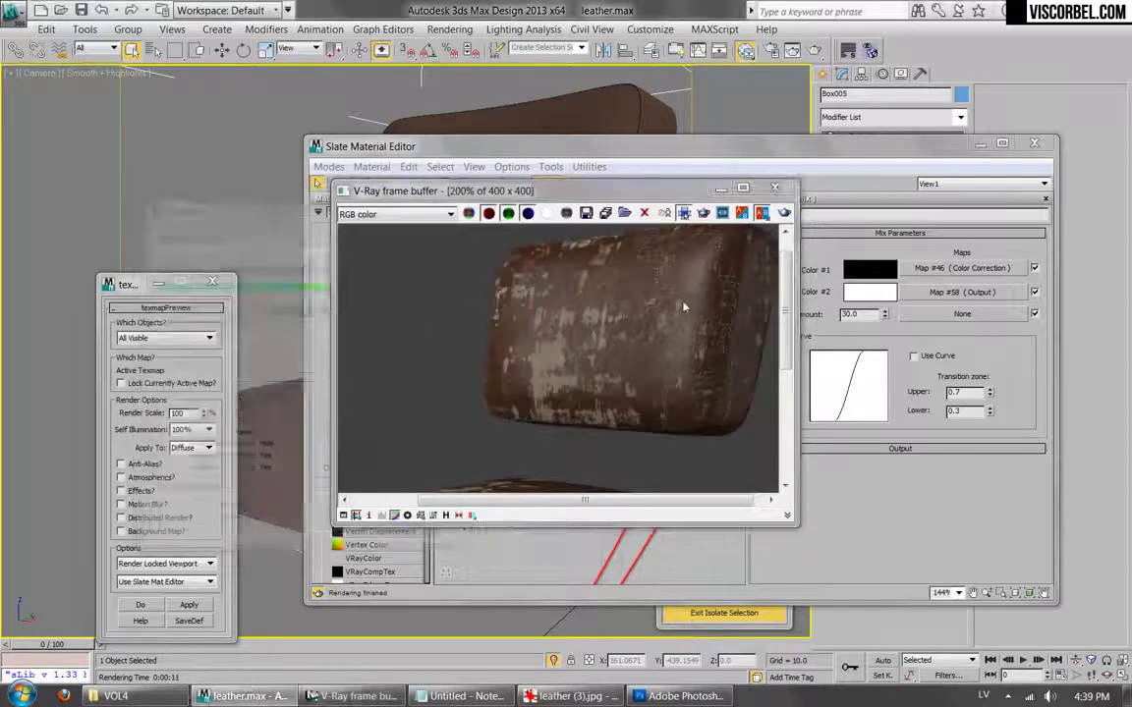
pyautogui.scroll(-1, 685, 307)
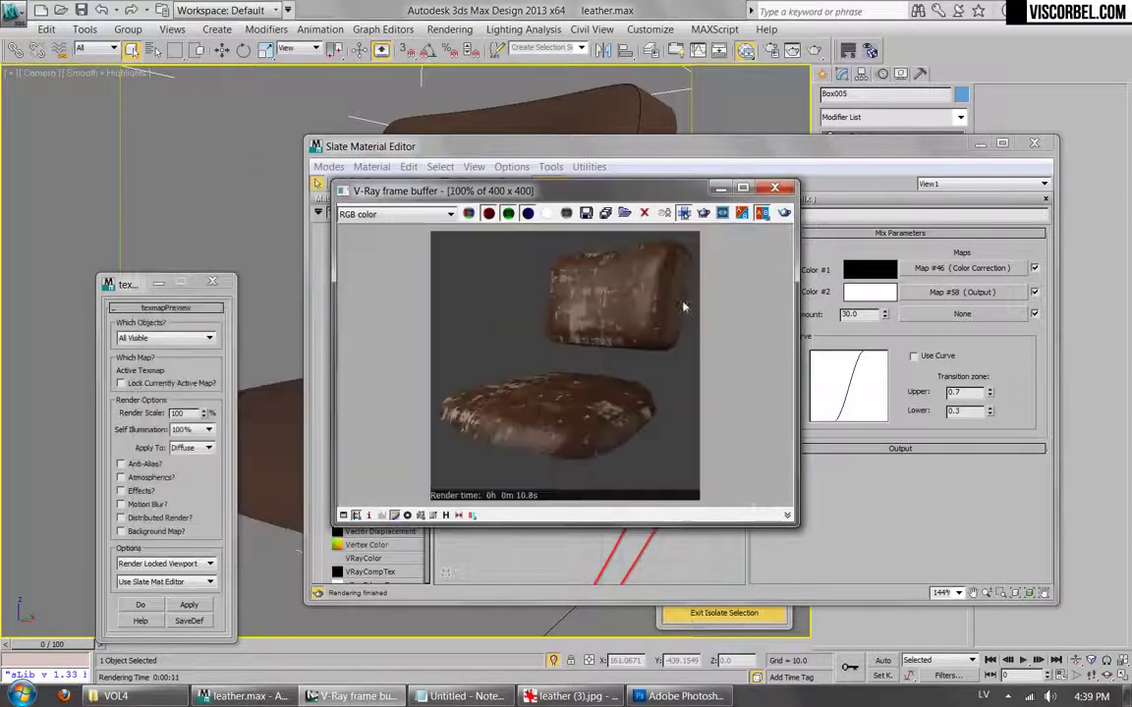
pyautogui.click(774, 187)
# Close the Material Editor and the leftover black render window, and unhide all scene objects.
pyautogui.press('m')
pyautogui.click(740, 277)
pyautogui.rightClick(686, 247)
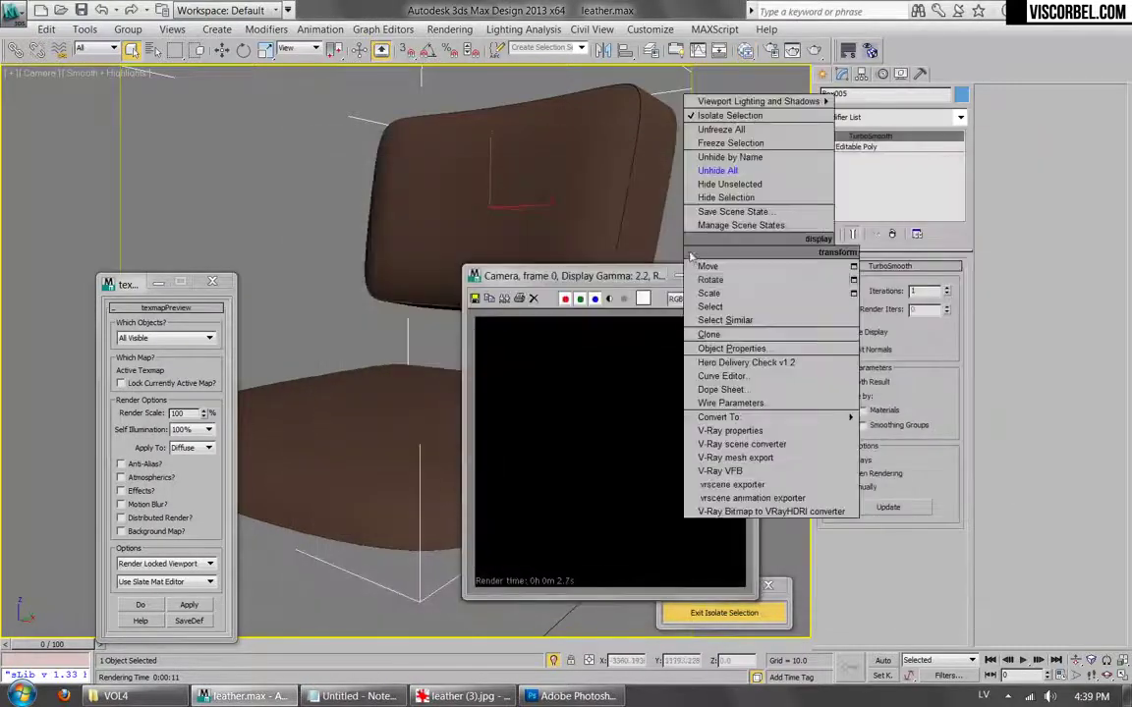
pyautogui.click(656, 260)
pyautogui.click(732, 276)
pyautogui.click(656, 243)
pyautogui.rightClick(656, 242)
pyautogui.click(693, 185)
# Move the camera back and turn it to frame the whole chair with its armrests and legs.
pyautogui.press('Up')
pyautogui.press('Down')
pyautogui.moveTo(569, 323); pyautogui.dragTo(512, 323)
pyautogui.press('Down')
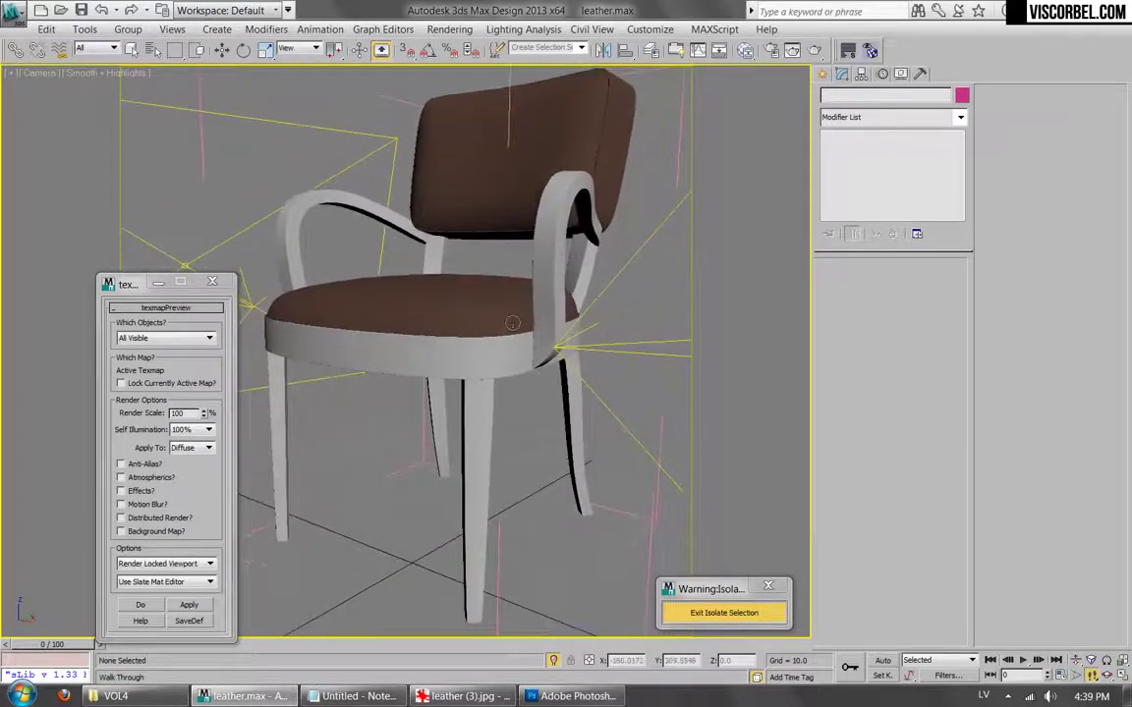
# Render the complete chair and inspect the worn leather on the backrest and seat together with the frame.
pyautogui.click(814, 52)
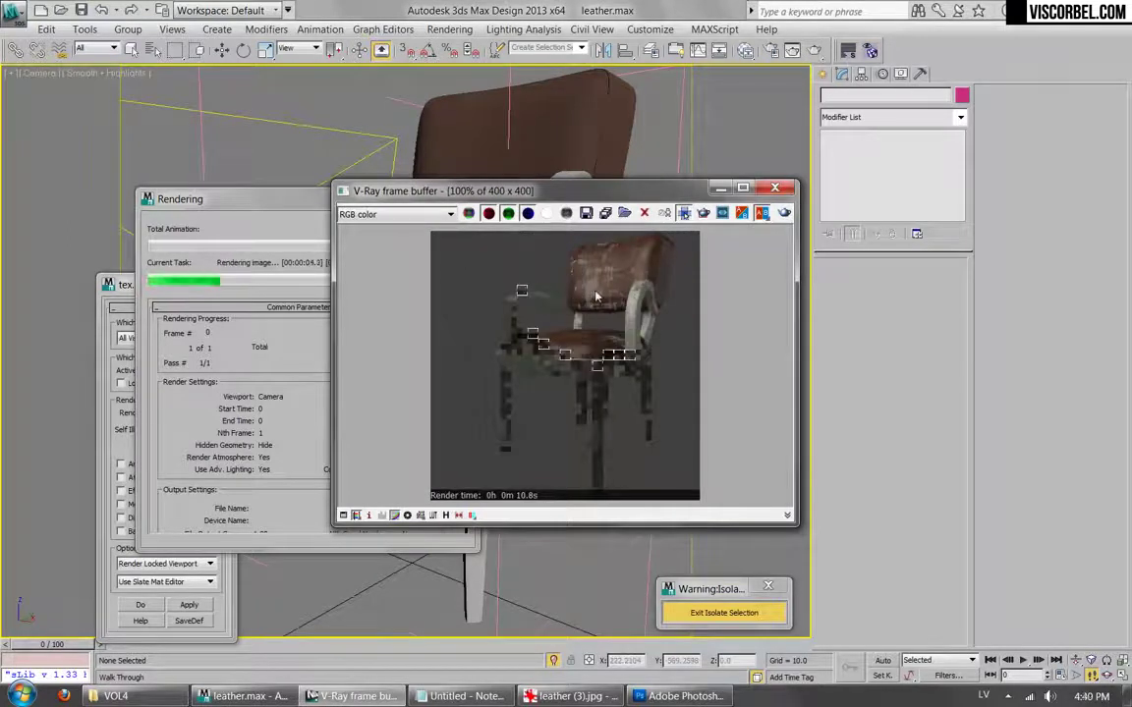
pyautogui.scroll(1, 601, 325)
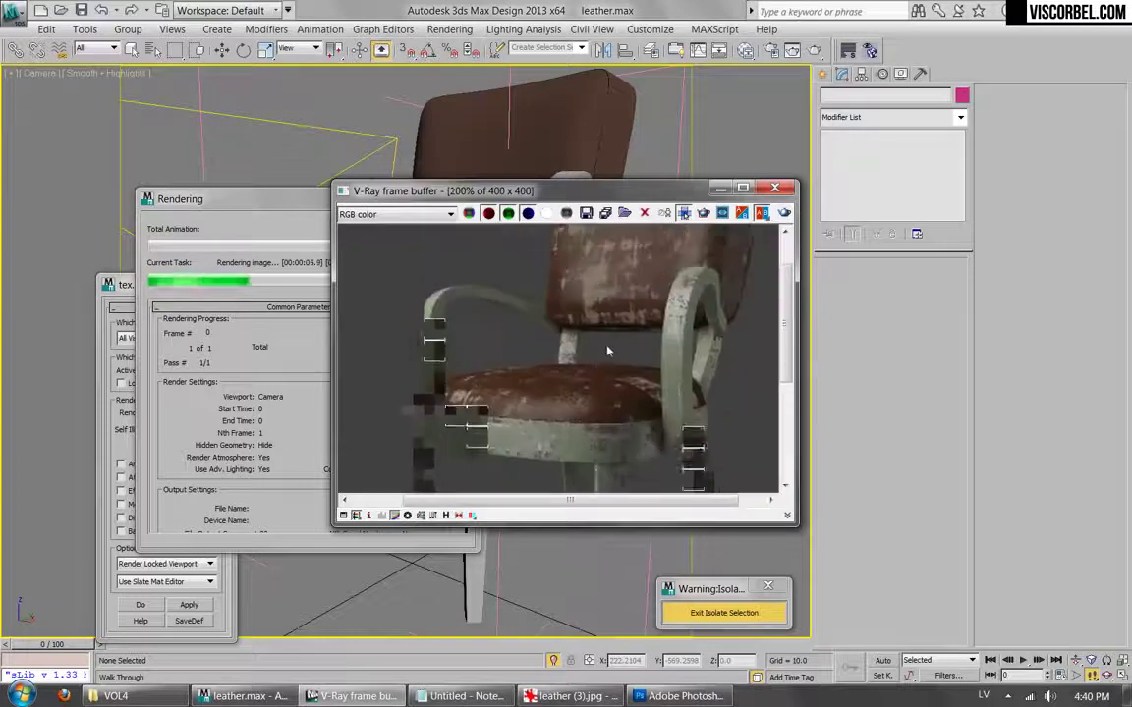
pyautogui.moveTo(607, 312); pyautogui.dragTo(608, 345, button='middle')
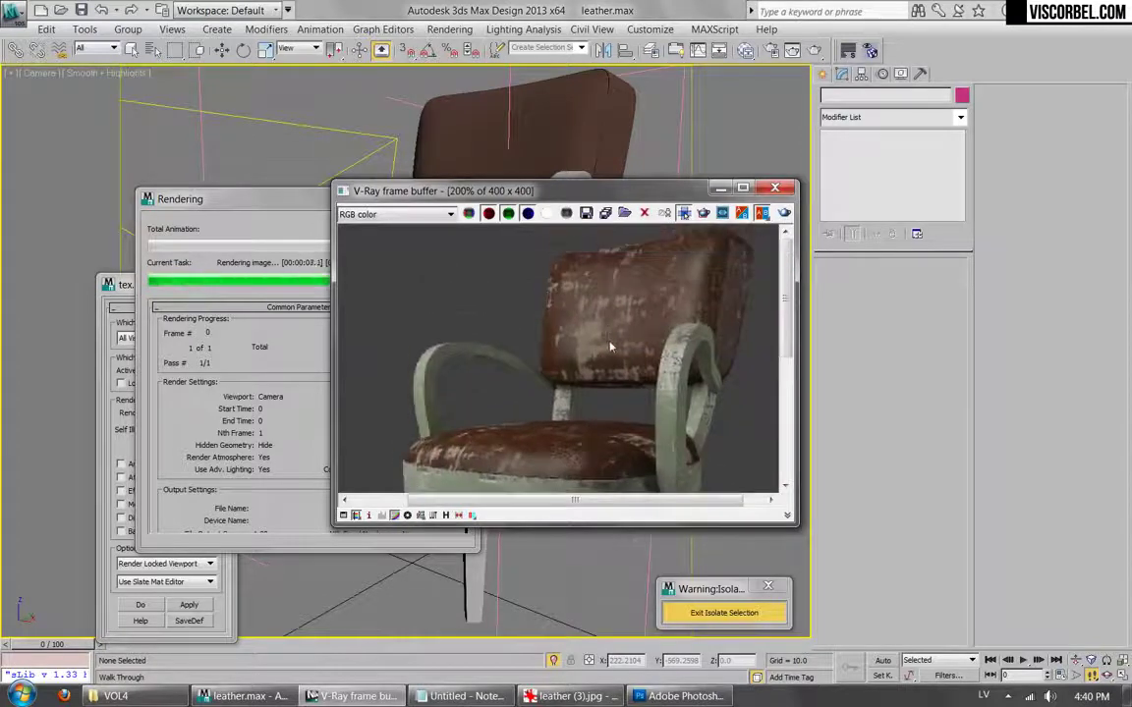
pyautogui.scroll(-1, 604, 394)
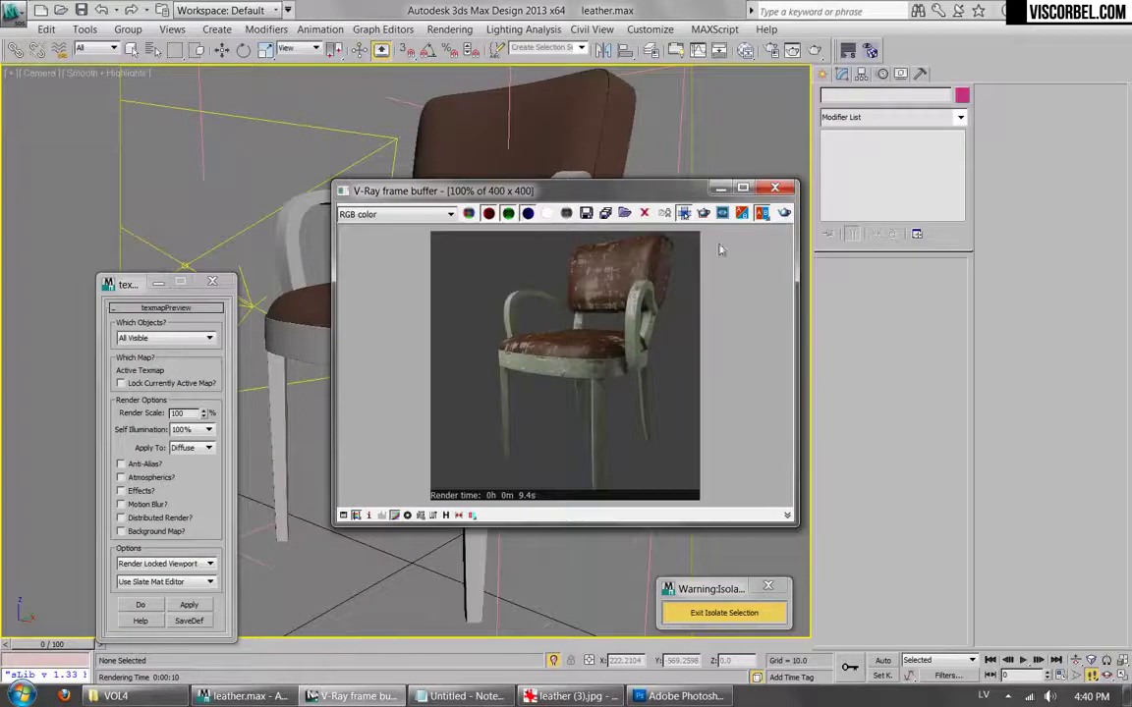